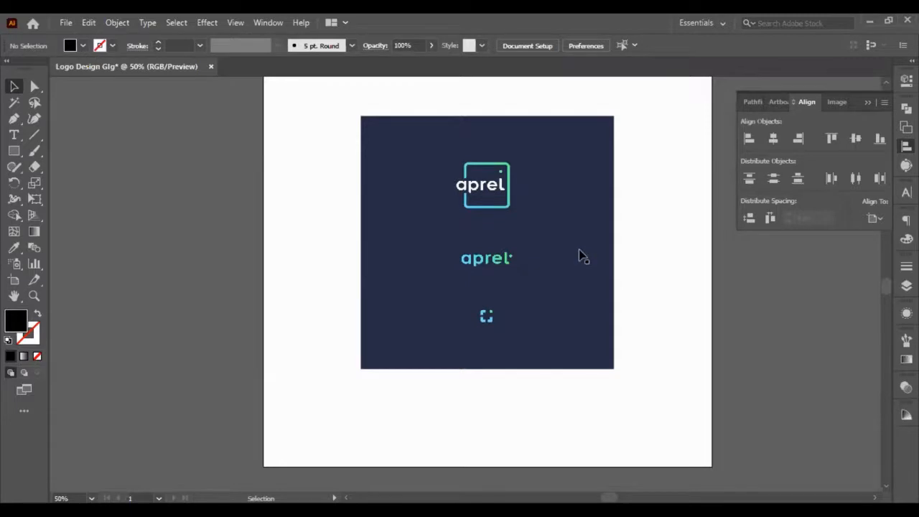
Move the reference logo image off the artboard to its left side and centre it vertically on the artboard
left_click_drag(580, 250, 342, 211)
scroll(327, 231, "up", 6)
left_click_drag(324, 311, 230, 283)
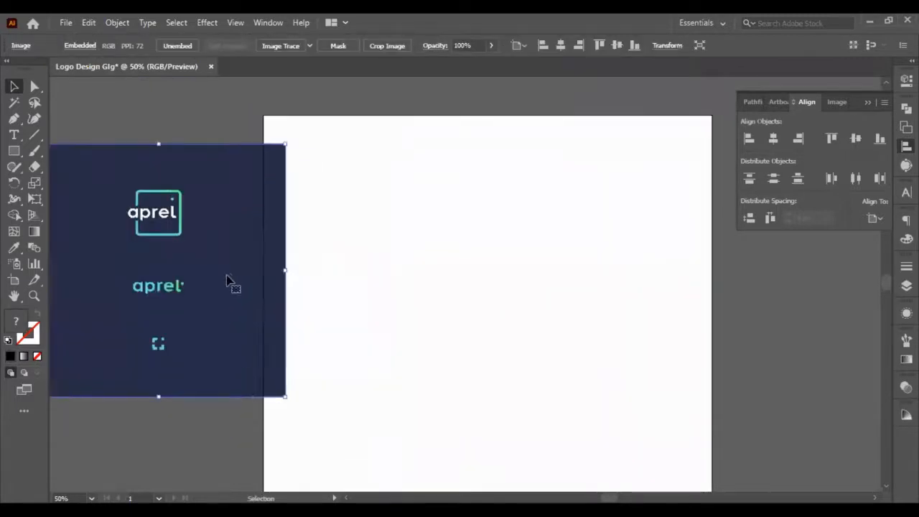
left_click_drag(210, 334, 167, 316)
scroll(214, 276, "down", 1)
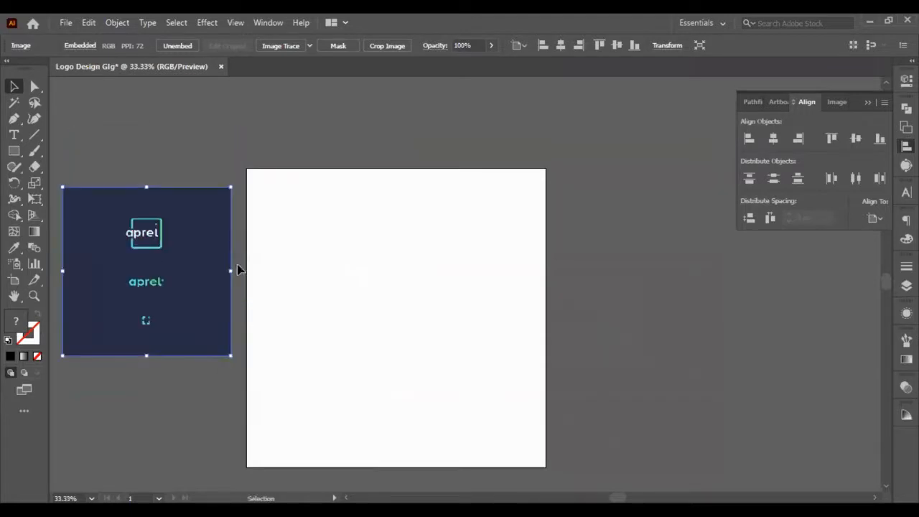
left_click(857, 141)
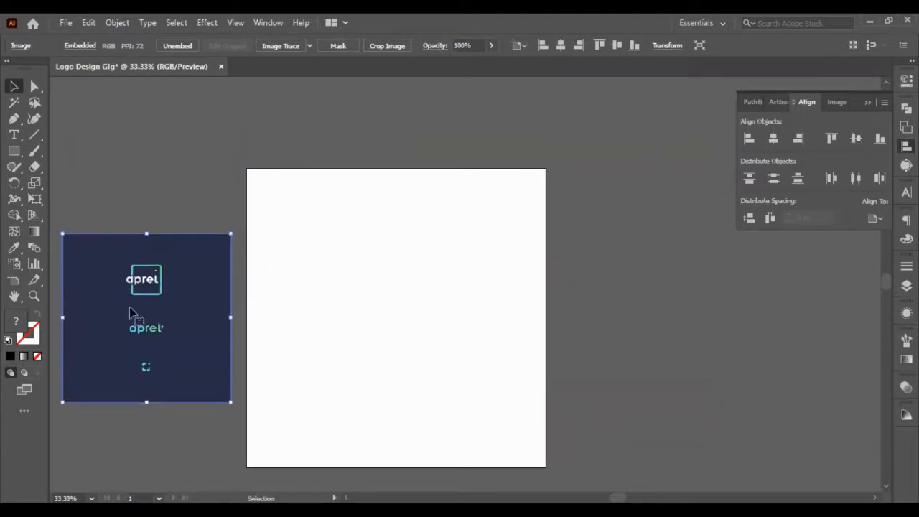
key("ctrl+shift+a")
Examine the three aprel logo variations in the reference image
scroll(144, 309, "left", 2)
scroll(165, 363, "up", 3)
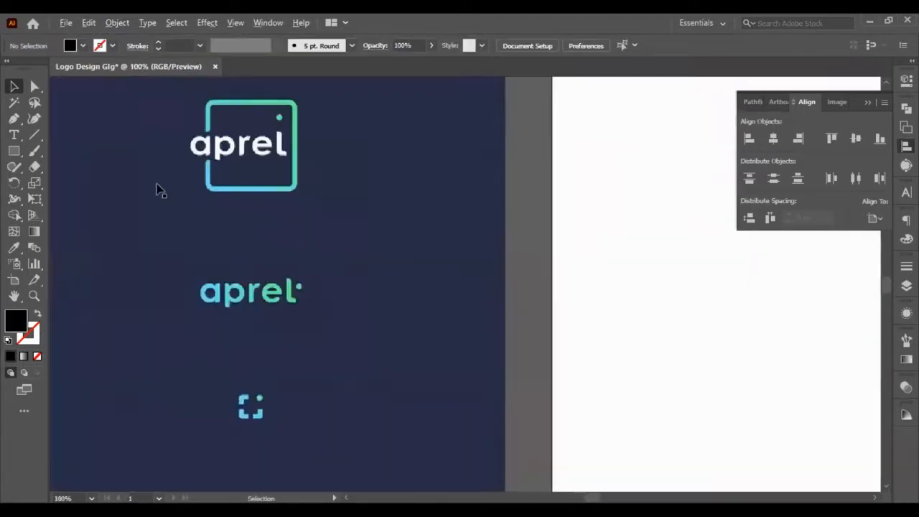
scroll(156, 190, "down", 1)
scroll(273, 270, "left", 4)
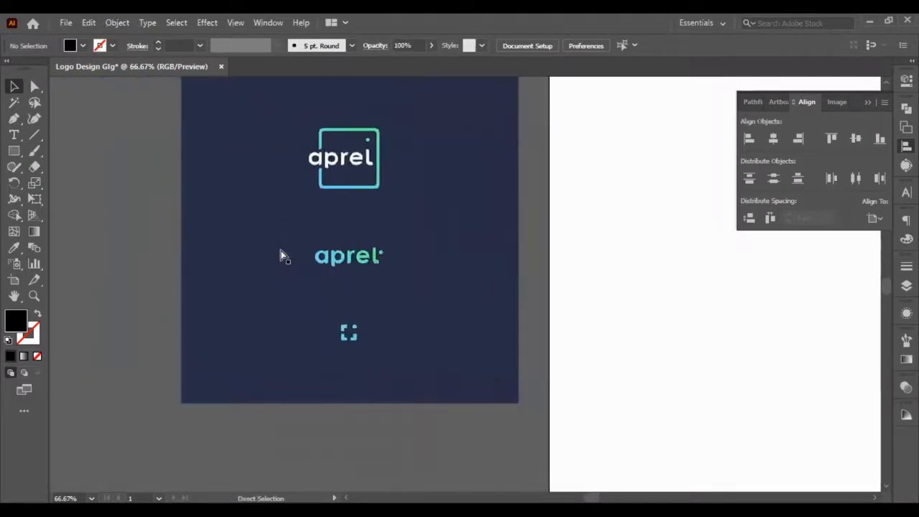
scroll(309, 210, "up", 1)
scroll(285, 179, "right", 3)
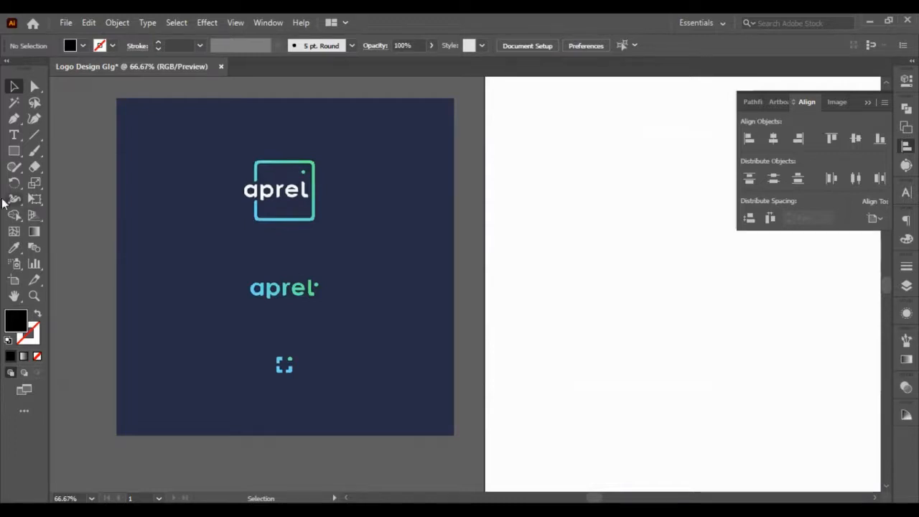
Draw a black rectangle of about 591 × 858 px on the artboard
left_click(14, 151)
scroll(482, 124, "up", 3)
scroll(482, 131, "right", 2)
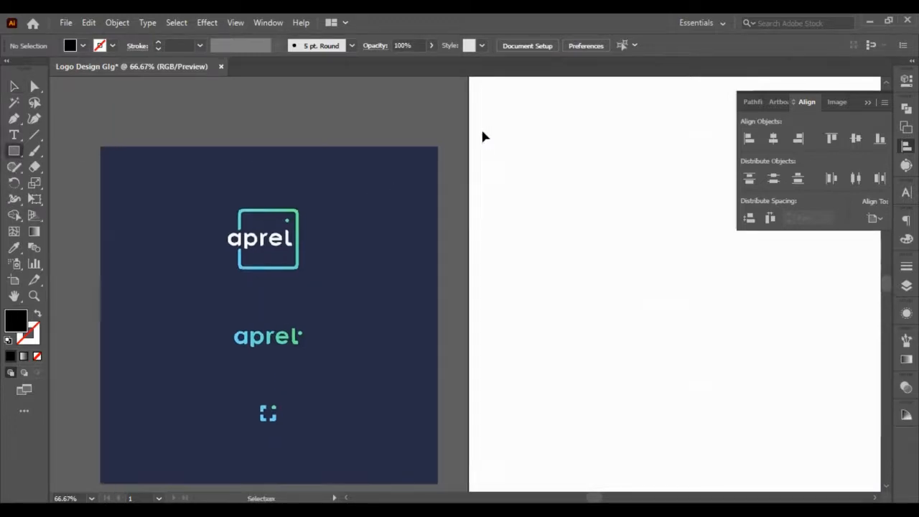
scroll(482, 131, "down", 2)
scroll(487, 144, "right", 10)
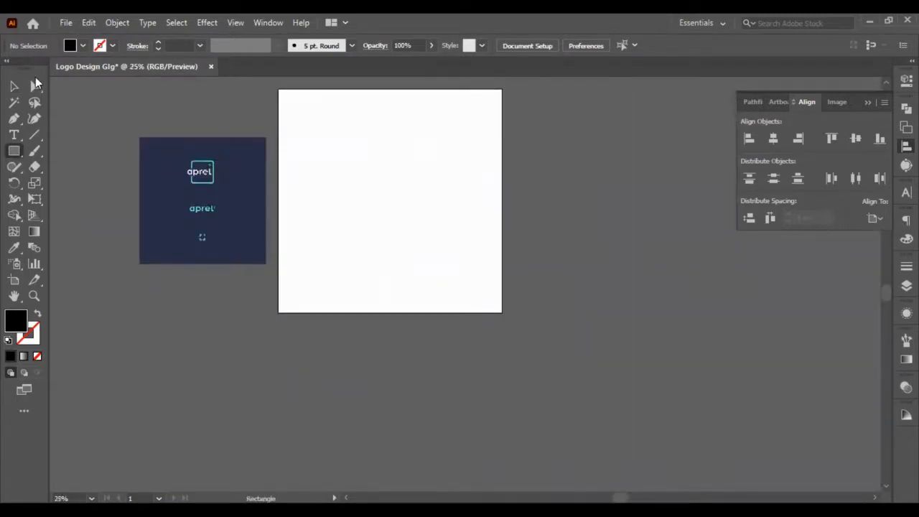
left_click_drag(284, 95, 417, 285)
key("v")
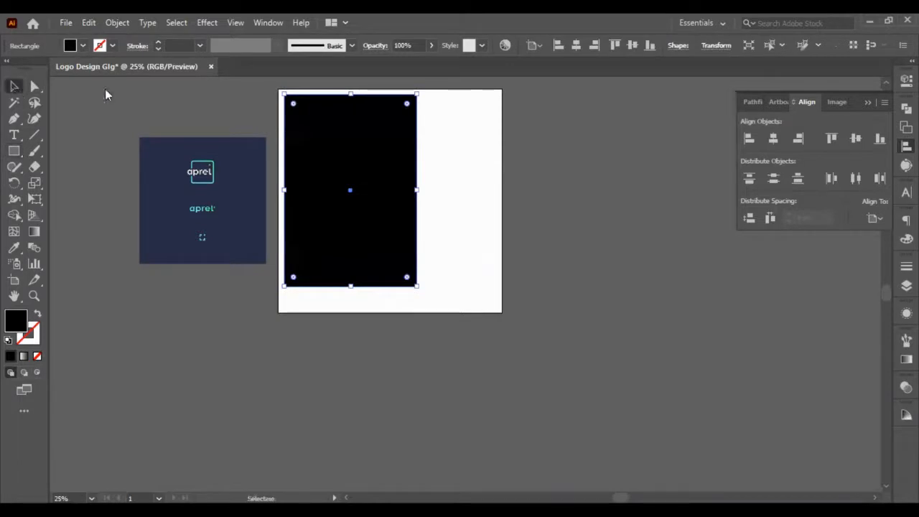
Unlink the rectangle's proportions and set its width and height to 1000 px each
left_click(906, 81)
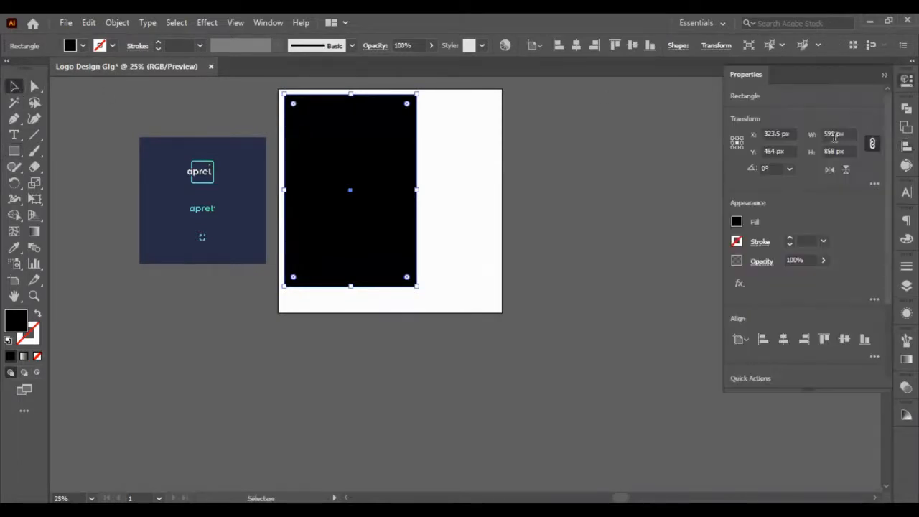
left_click(871, 146)
left_click(837, 132)
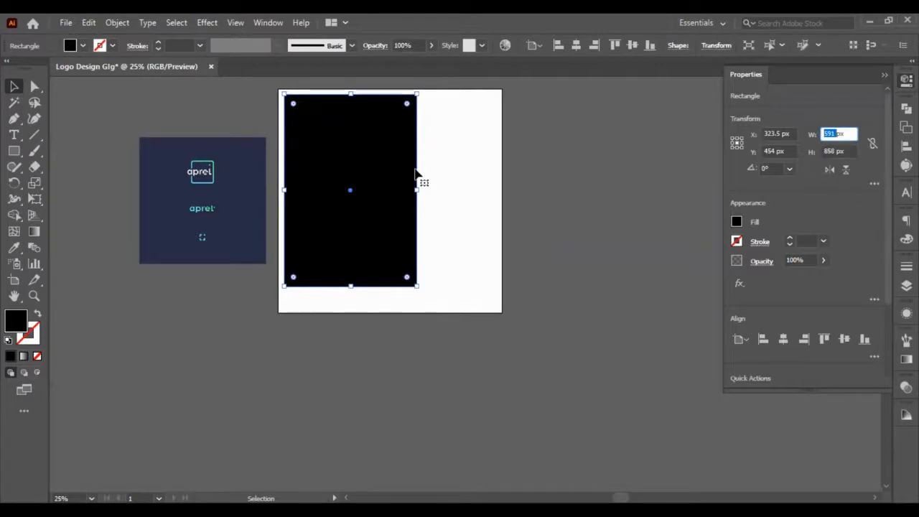
type("1000")
key("Tab")
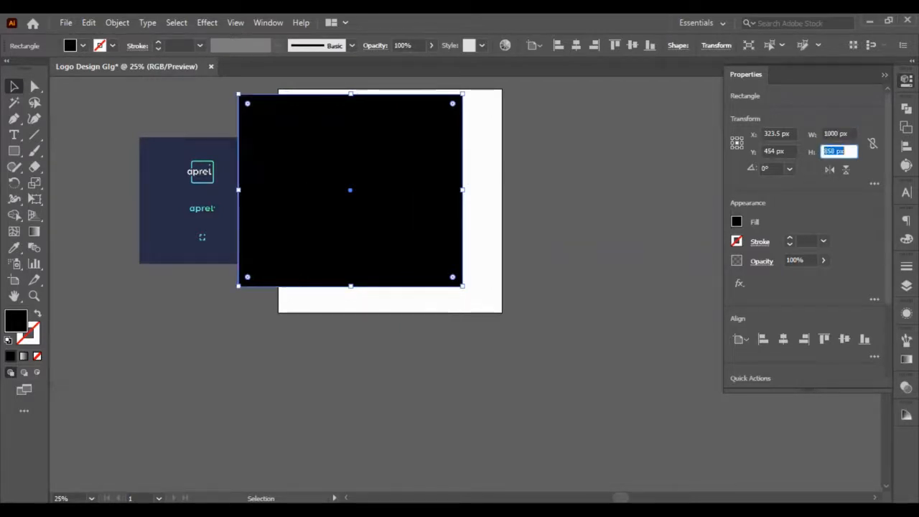
type("1000")
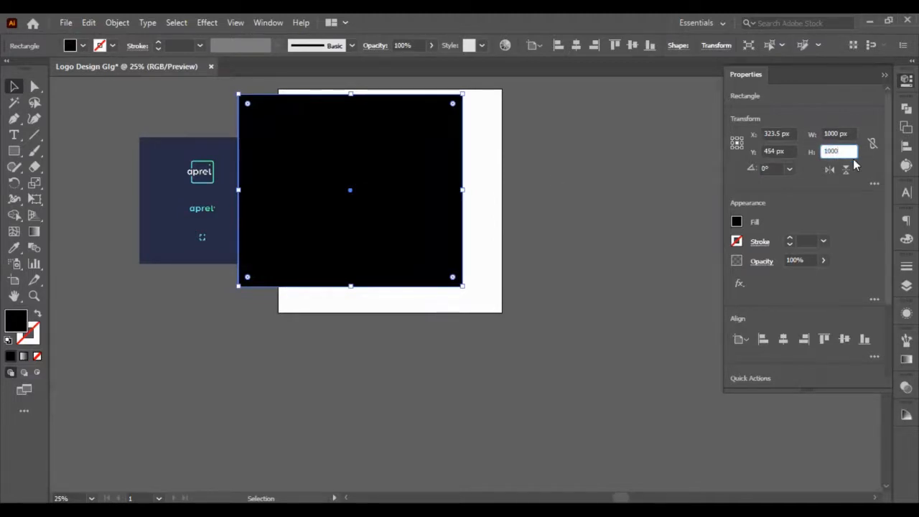
key("Return")
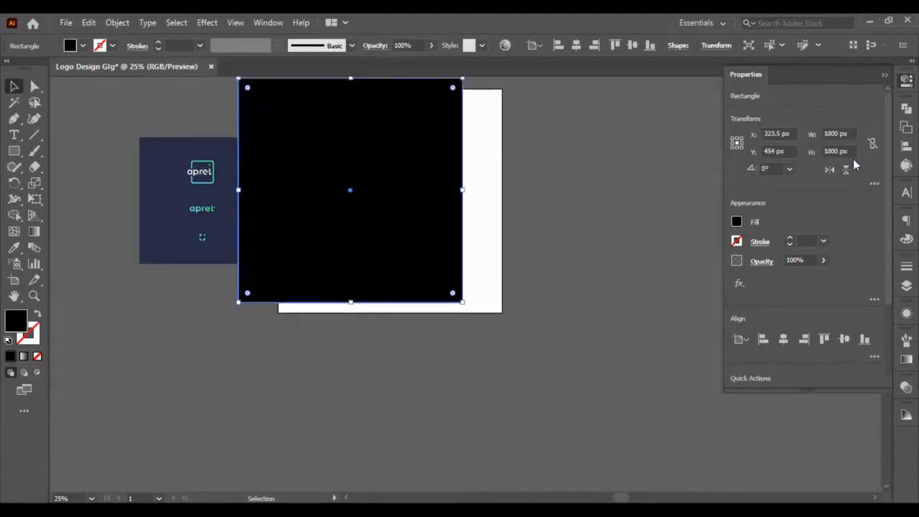
Centre the square on the artboard in both directions and fill it with the dark navy sampled from the reference image
left_click(784, 342)
left_click(846, 342)
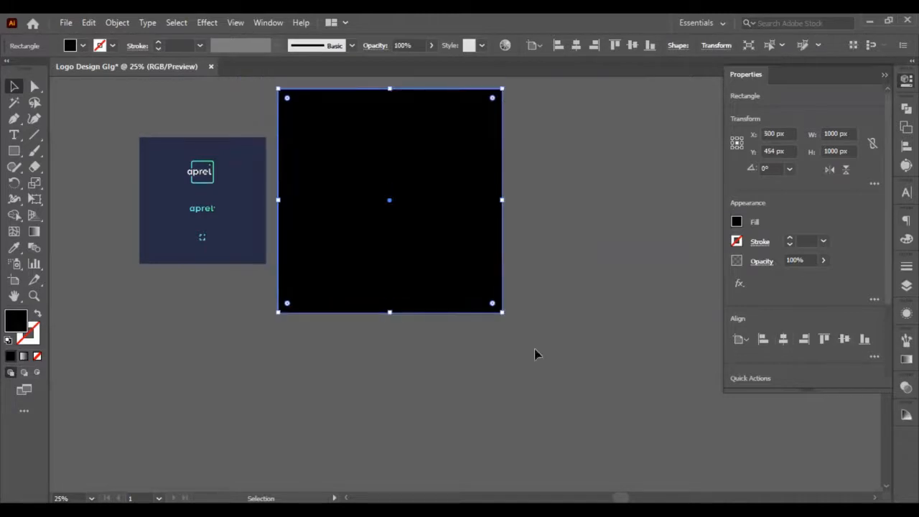
left_click(13, 248)
left_click(179, 180)
left_click(14, 87)
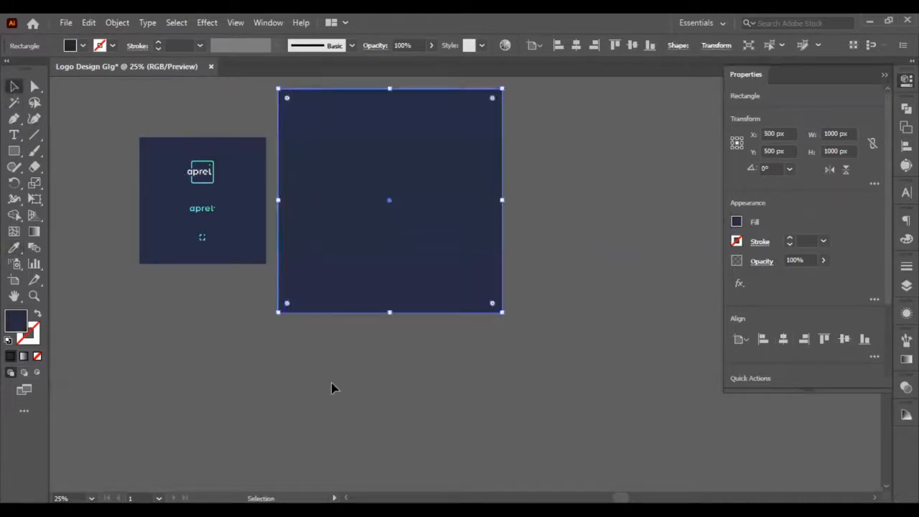
left_click(332, 383)
Lock the navy background square within Layer 1
scroll(387, 218, "up", 2)
scroll(387, 218, "down", 2)
left_click(388, 219)
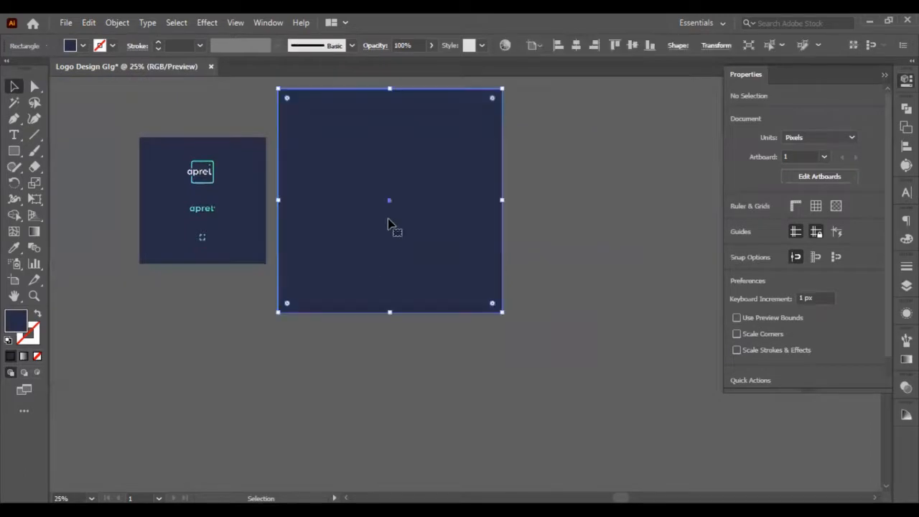
left_click(906, 286)
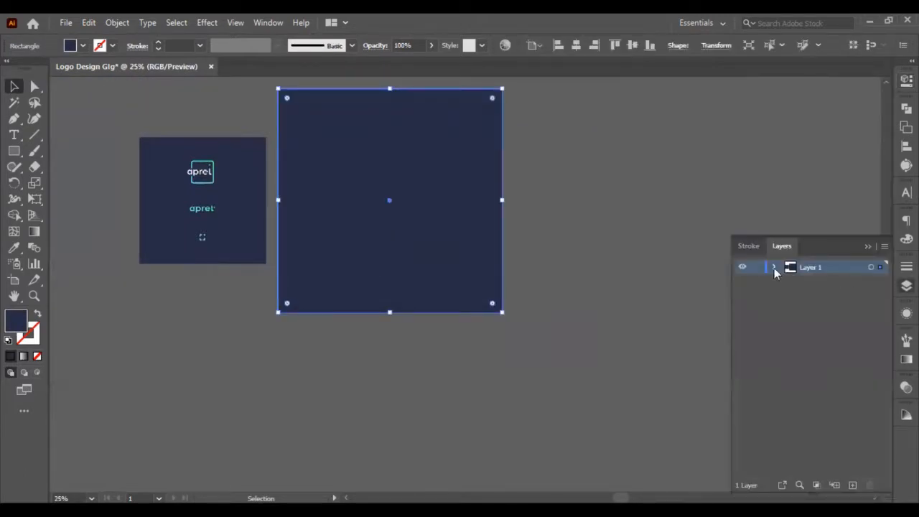
left_click(774, 269)
left_click(757, 281)
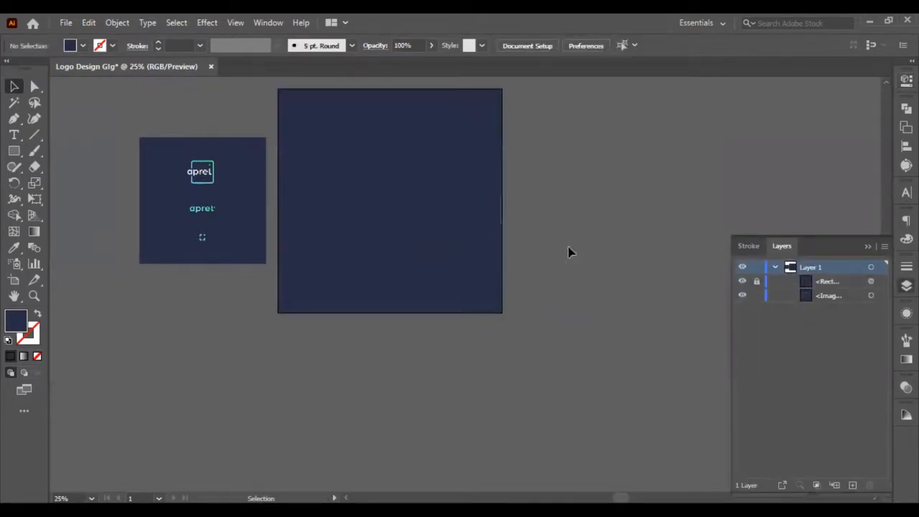
Add the text "{}" as point type on the upper-left part of the navy background
scroll(341, 238, "up", 2)
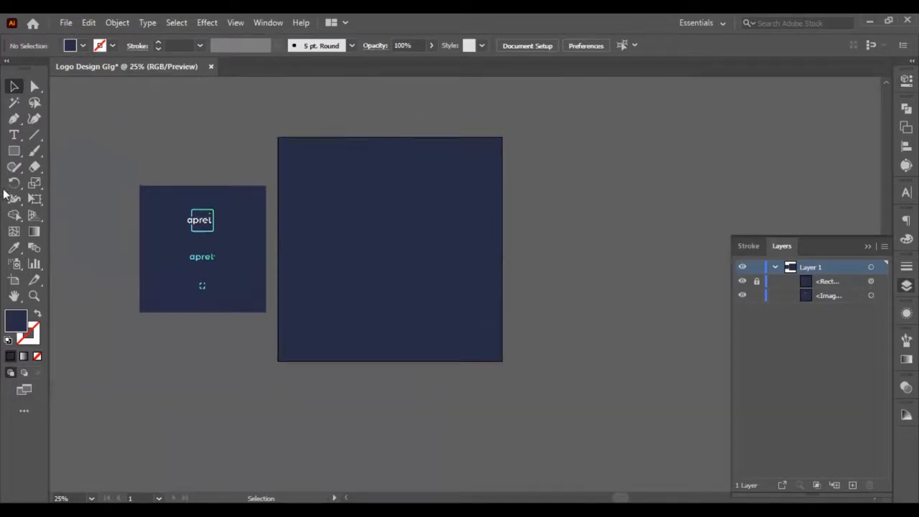
left_click(13, 138)
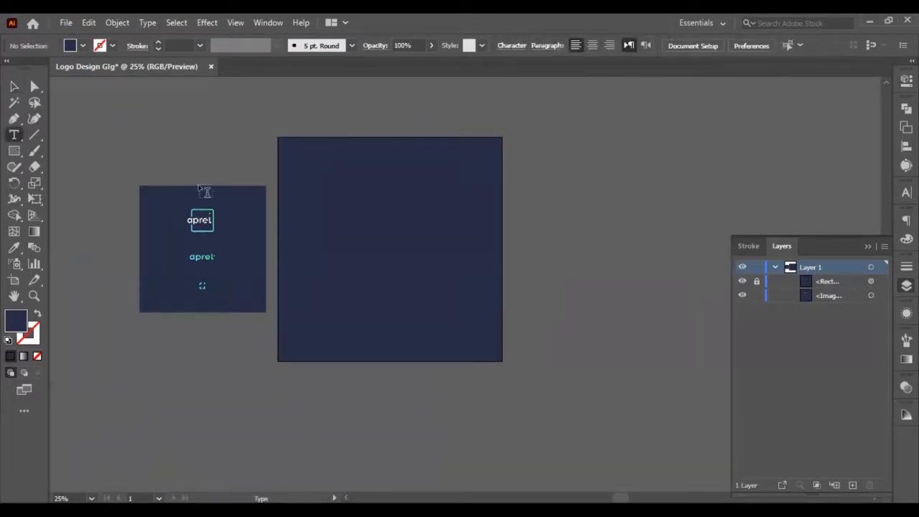
left_click(325, 212)
scroll(360, 203, "up", 4)
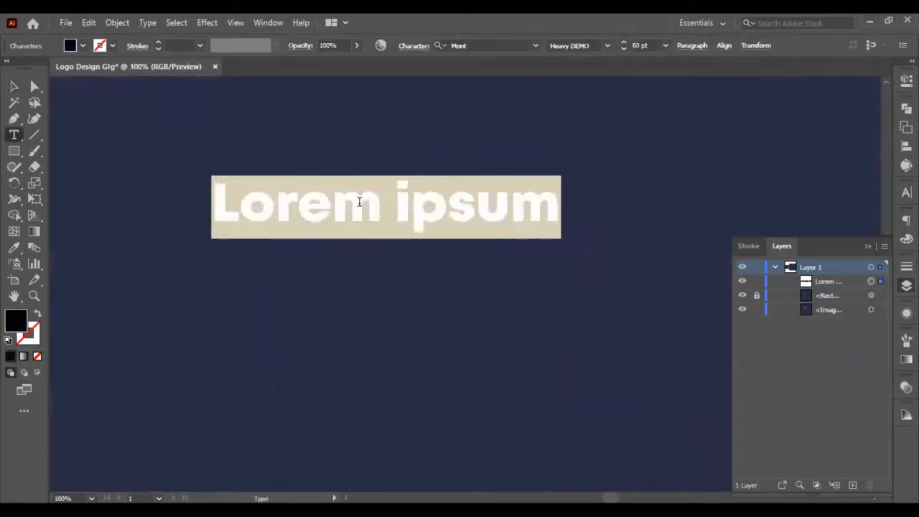
scroll(359, 203, "down", 2)
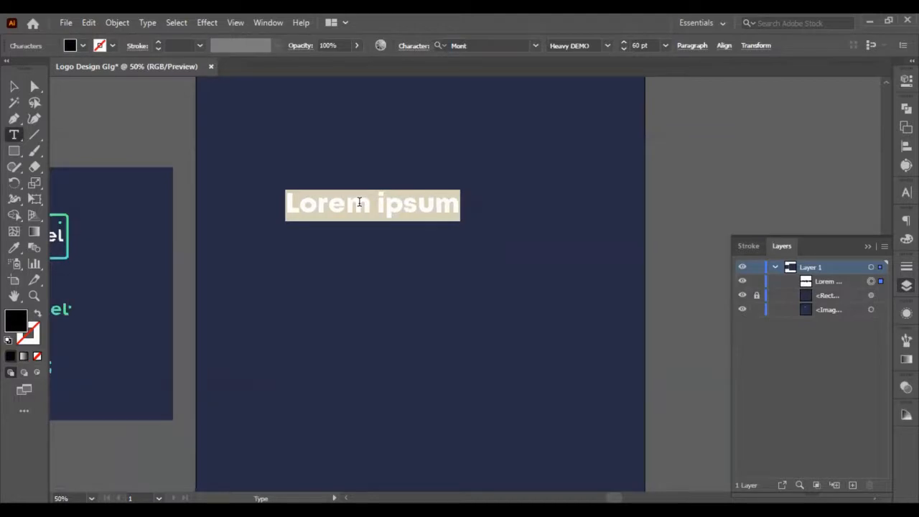
type("{}")
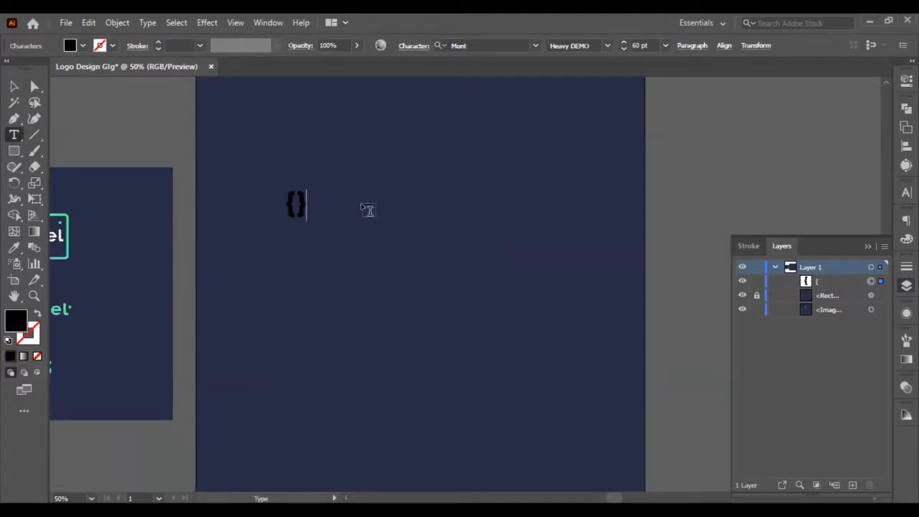
left_click(14, 87)
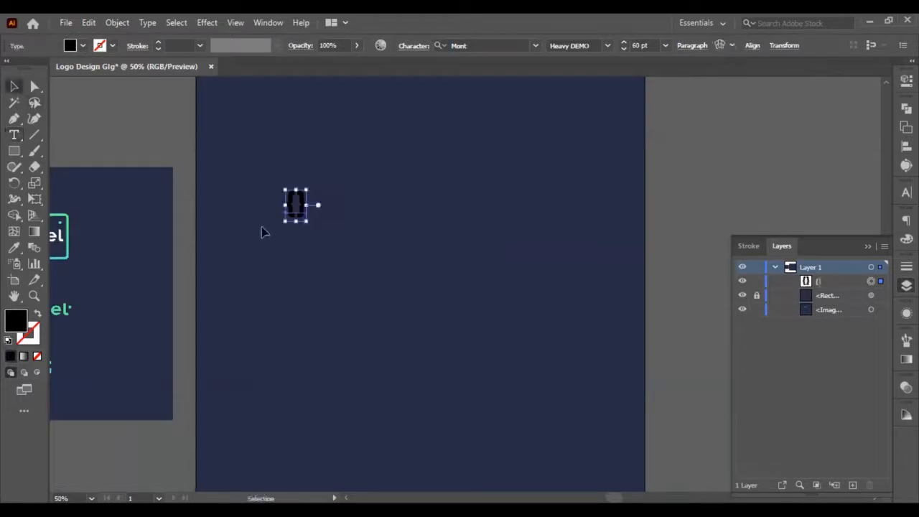
Place a copy of the "{}" text outside the artboard and convert the original on the background to outlines
left_click_drag(297, 209, 152, 118)
left_click(301, 206)
right_click(301, 206)
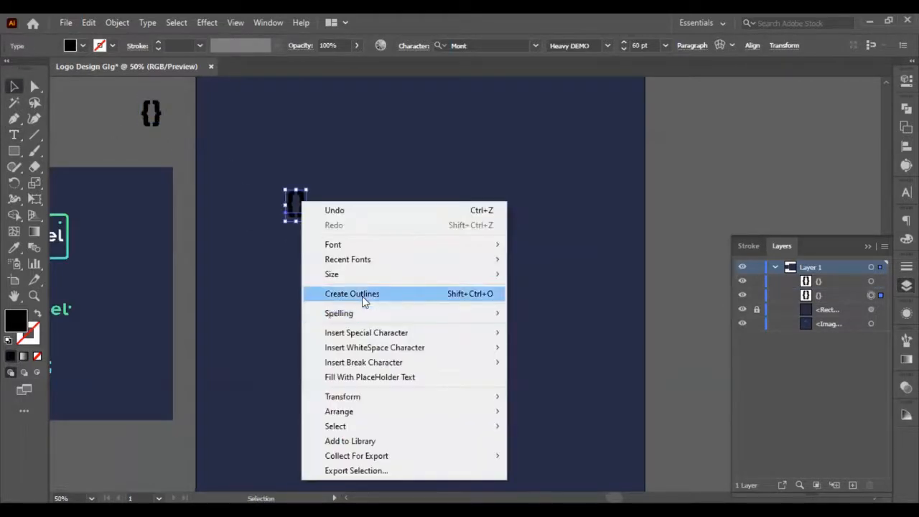
left_click(362, 296)
Enlarge the outlined braces proportionally to about a quarter of the artboard's height
left_click_drag(307, 222, 467, 359)
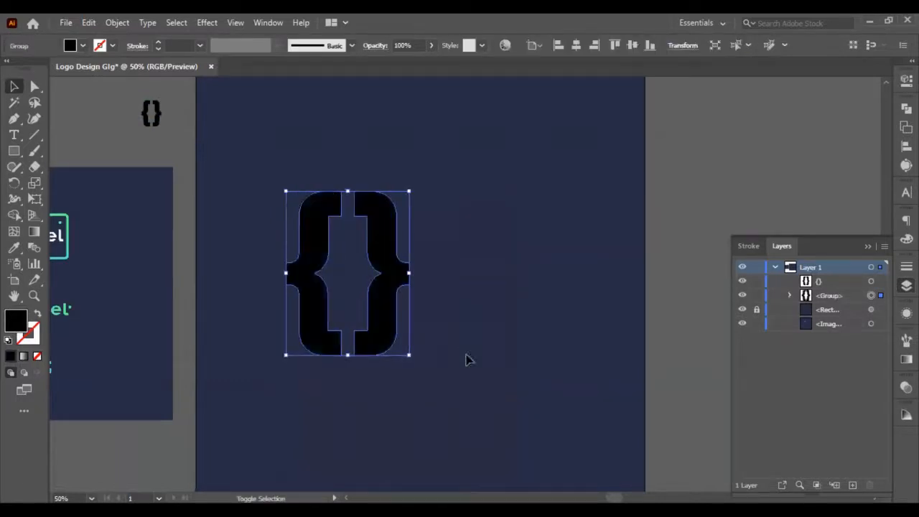
left_click_drag(410, 355, 371, 304)
left_click(413, 331)
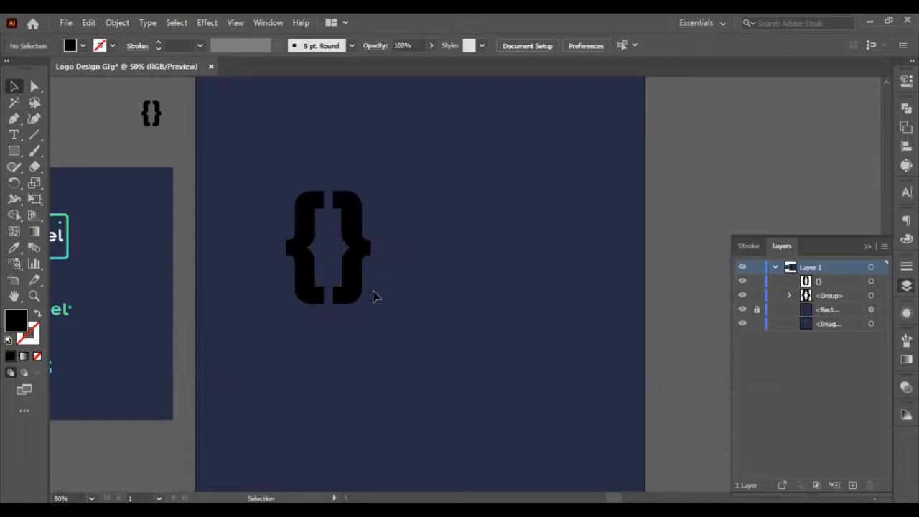
Ungroup the outlined braces into separate shapes and place a copy of the pair in the artboard's upper-right area
left_click(353, 278)
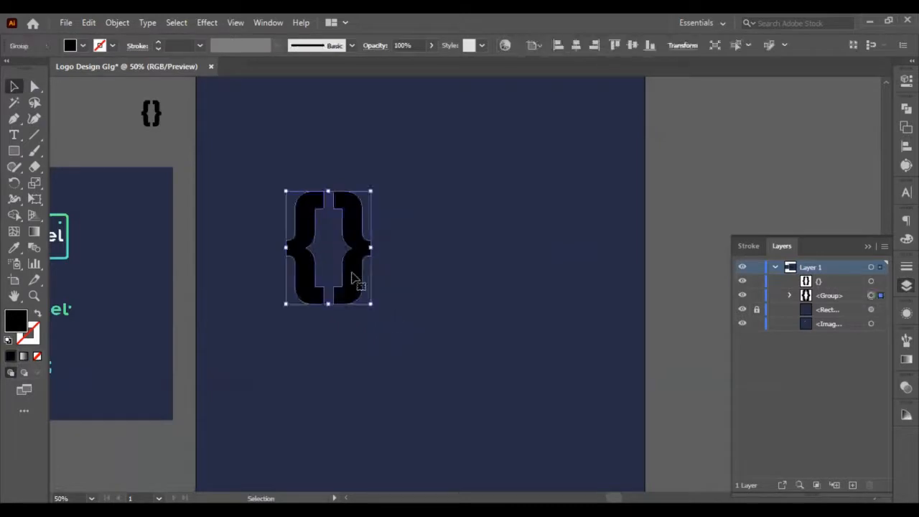
key("ctrl+shift+g")
left_click(428, 309)
left_click_drag(251, 202, 373, 286)
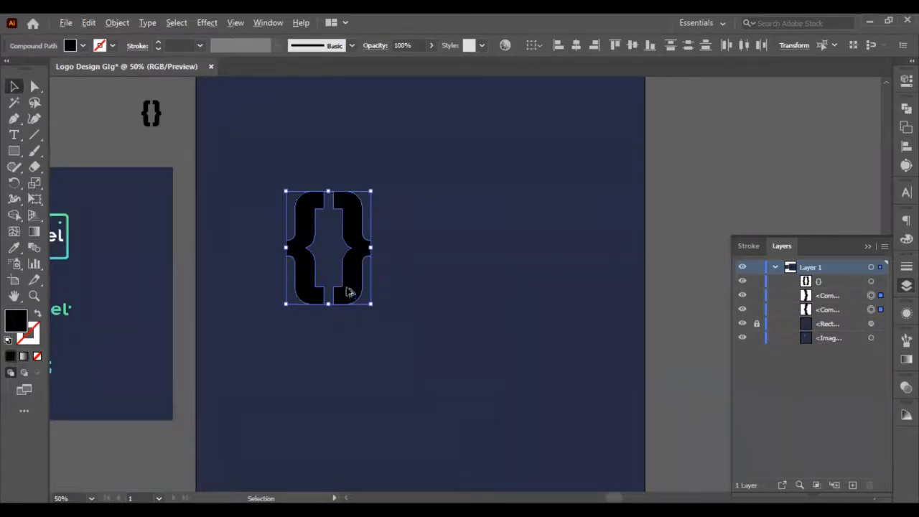
left_click_drag(351, 294, 608, 168, "alt")
left_click(471, 292)
left_click(359, 250)
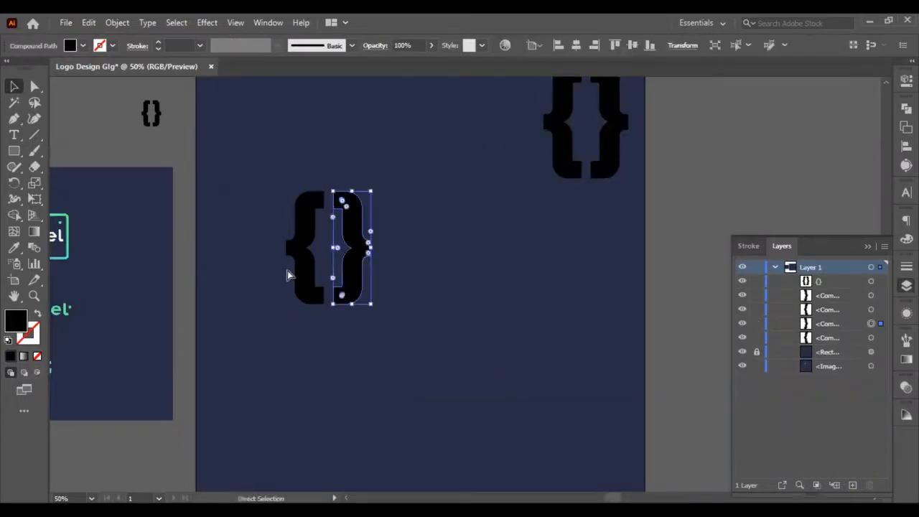
scroll(287, 271, "left", 3)
left_click(418, 260)
Fill the original pair of braces with the light blue sampled from the small bracket icon in the reference image
left_click_drag(492, 332, 351, 237)
scroll(141, 393, "up", 2)
scroll(141, 393, "up", 4)
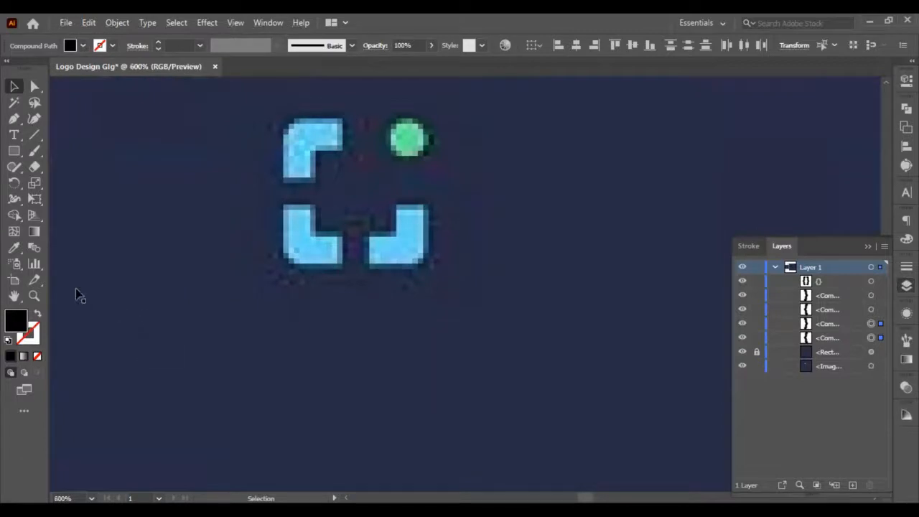
left_click(13, 247)
left_click(301, 219)
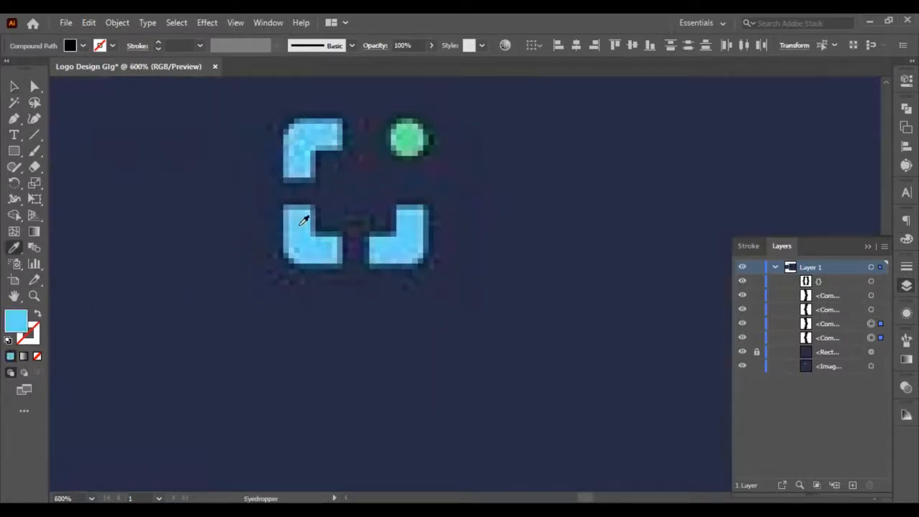
scroll(287, 223, "down", 6)
scroll(287, 230, "right", 5)
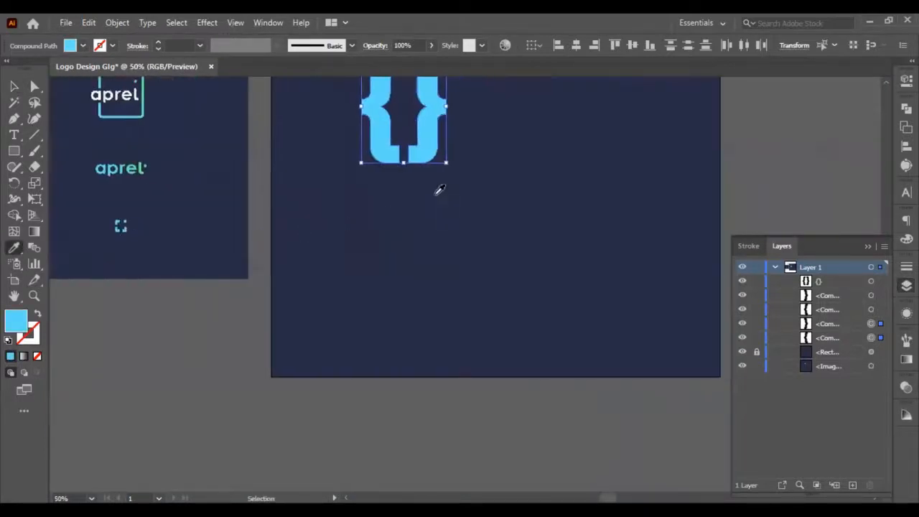
scroll(437, 191, "up", 3)
left_click(13, 86)
left_click(487, 185)
scroll(480, 215, "up", 3)
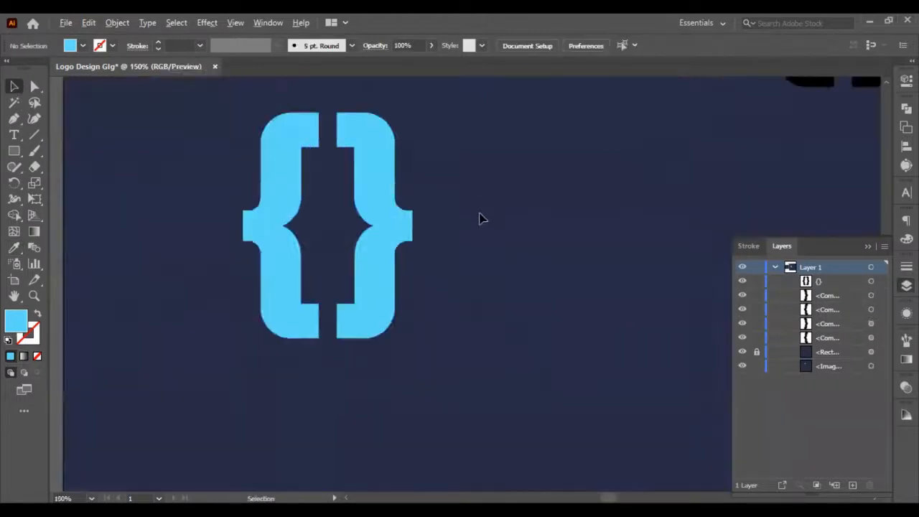
Place a copy of the light blue brace pair on the artboard, to the lower right of the original pair
scroll(361, 220, "down", 2)
left_click_drag(206, 171, 643, 324)
left_click(382, 204)
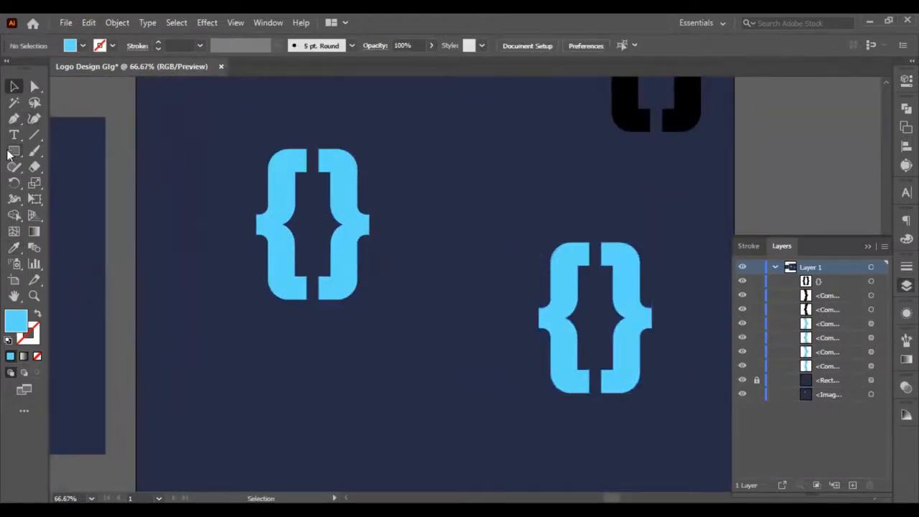
Draw a rectangle covering the upper half of the original pair's right brace, ending at the brace's inner point
left_click(14, 151)
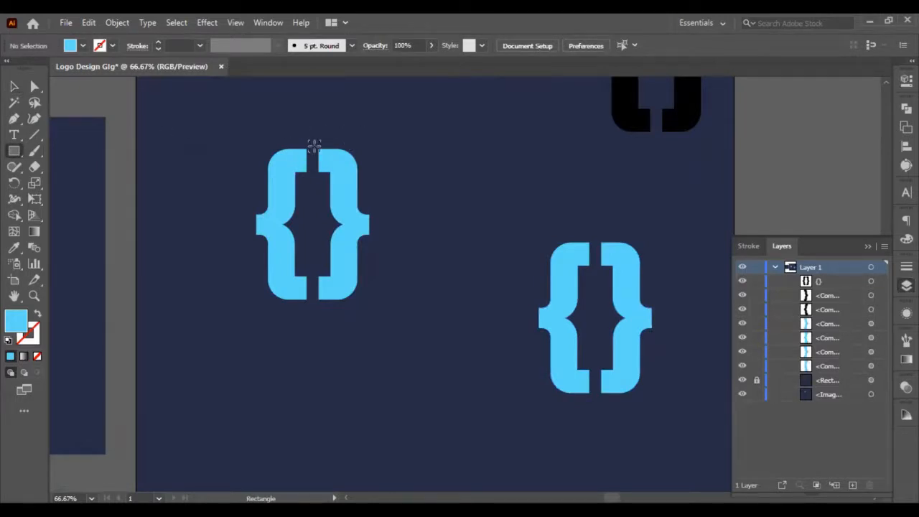
scroll(309, 141, "up", 2)
left_click_drag(308, 140, 508, 321)
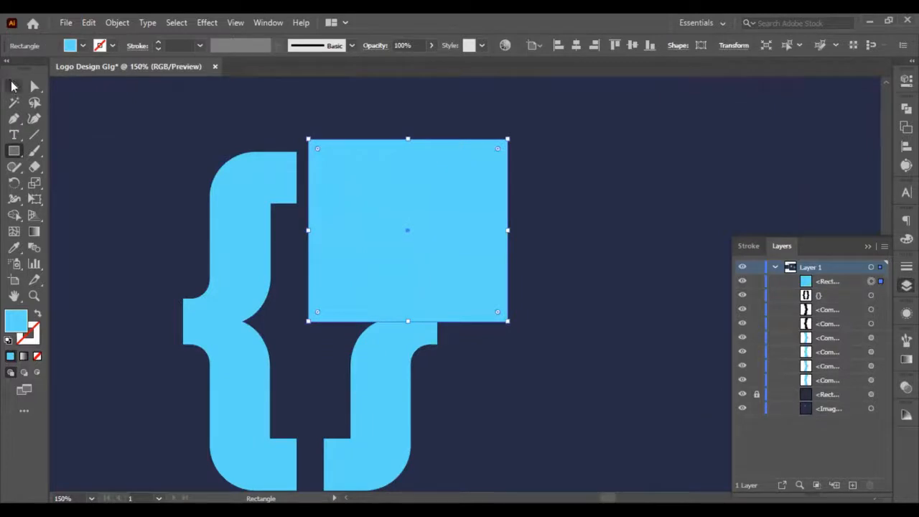
left_click(14, 87)
Duplicate the right brace in place, removing the extra copy pasted away from it
left_click(304, 366)
left_click(386, 396)
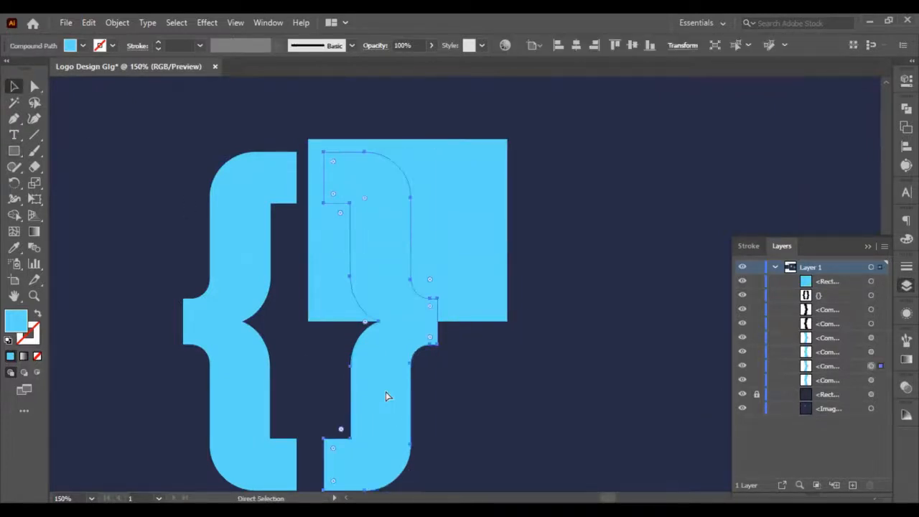
key("ctrl+c")
key("ctrl+f")
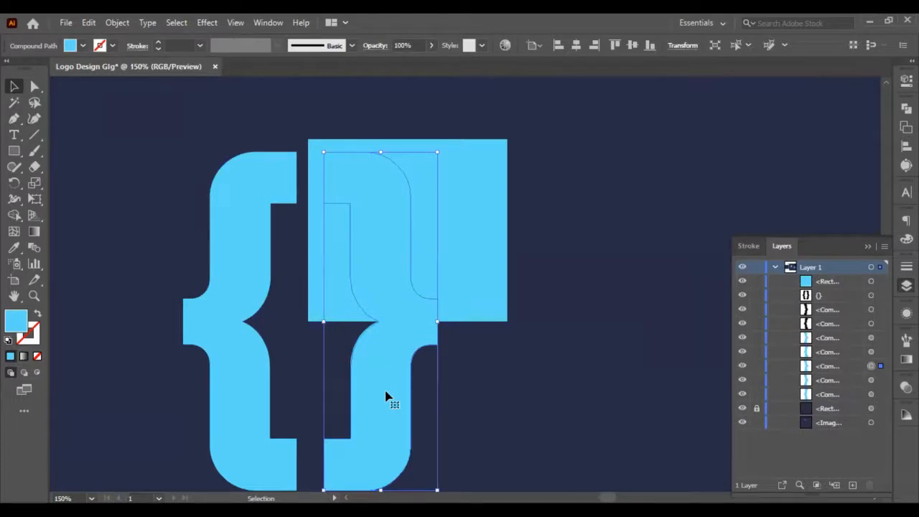
key("ctrl+v")
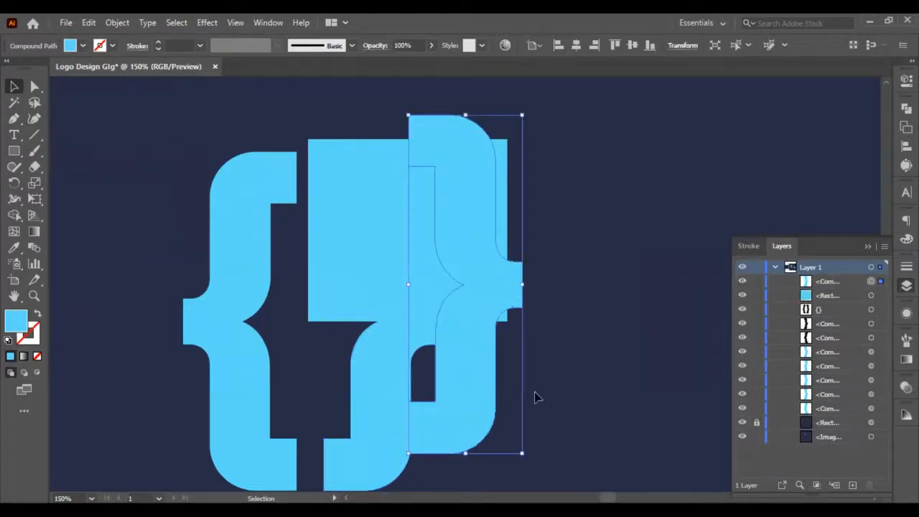
key("Delete")
Intersect the rectangle with the duplicate right brace so that only the brace's upper half is kept as a separate shape
left_click(393, 325)
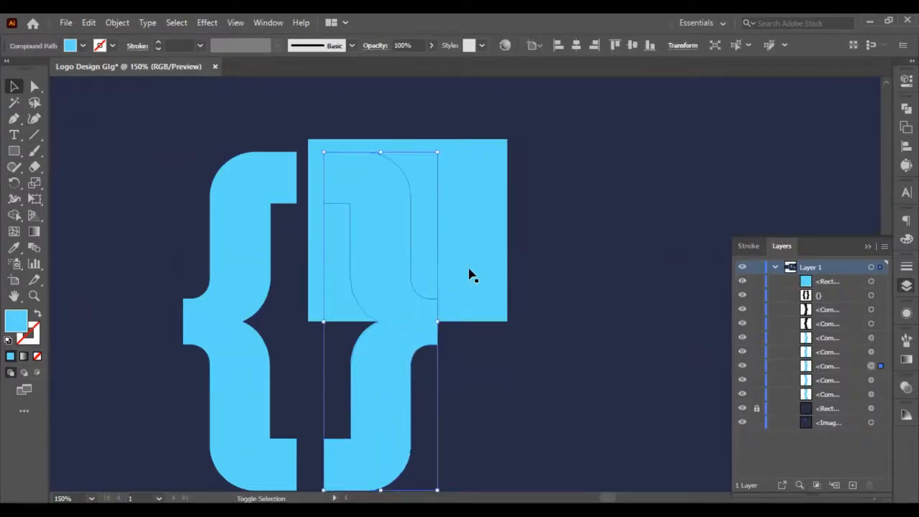
left_click(470, 275, "shift")
left_click(906, 108)
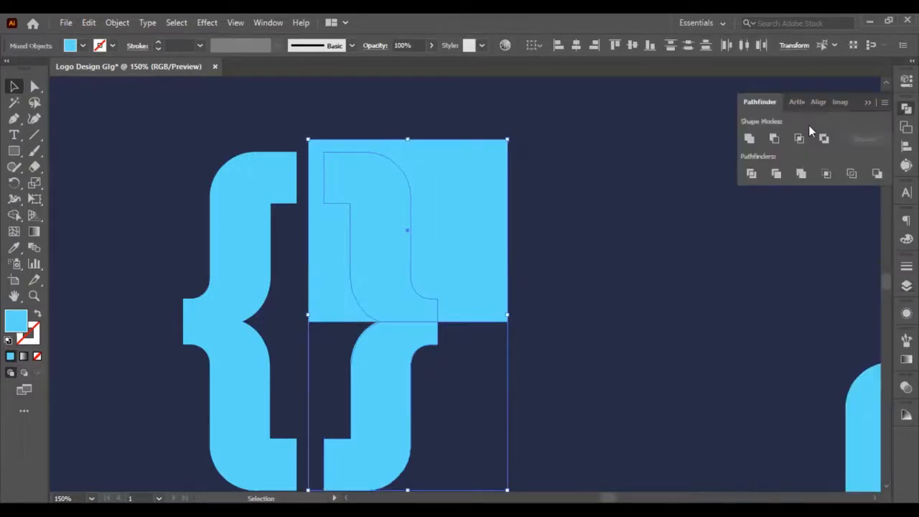
left_click(798, 140)
left_click(513, 323)
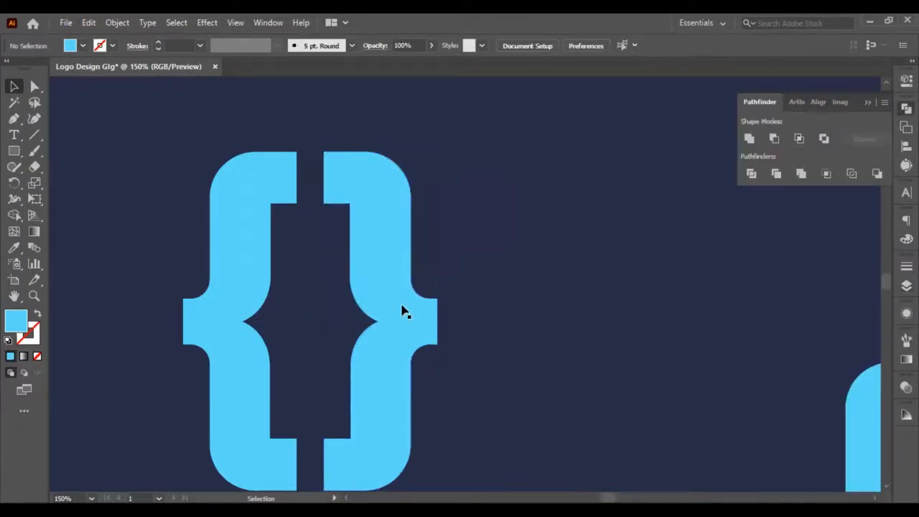
Fill the right brace's upper half with the green sampled from the dot of the small bracket icon in the reference image
left_click(357, 294)
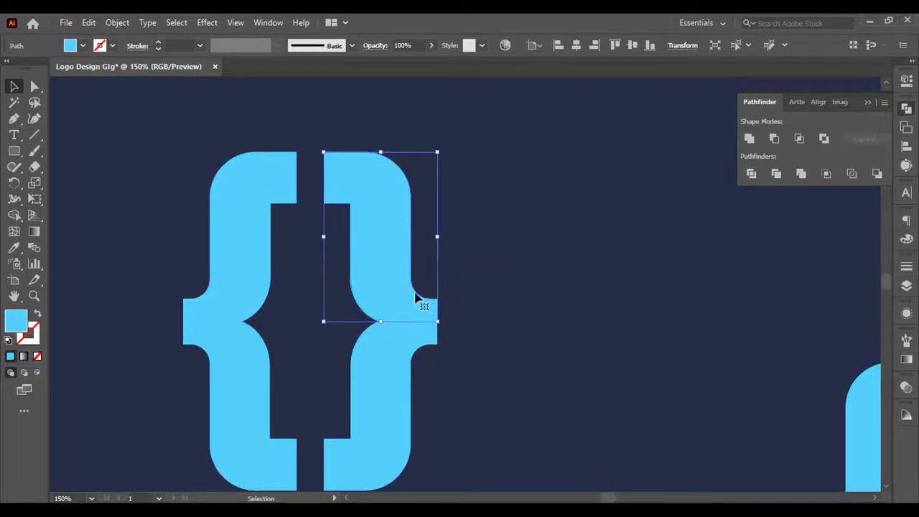
scroll(436, 359, "down", 1)
scroll(436, 359, "down", 2)
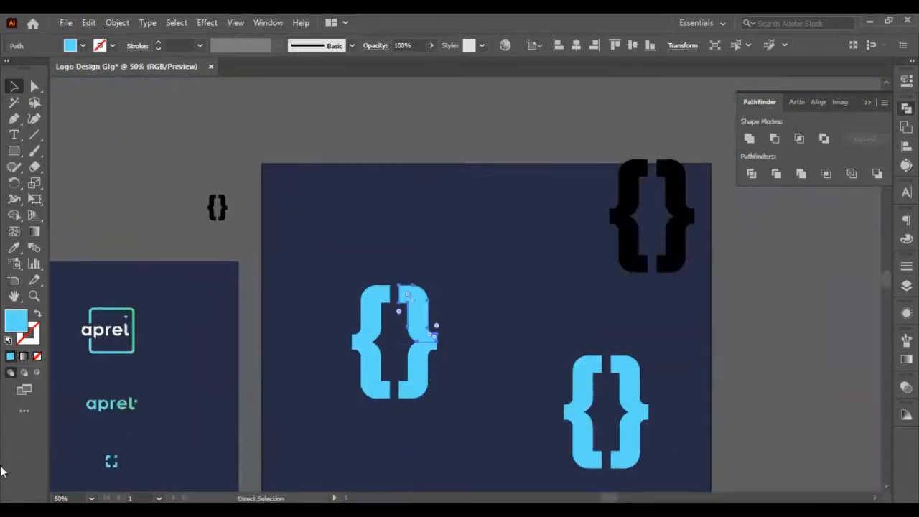
scroll(130, 419, "left", 3)
scroll(180, 460, "up", 1)
scroll(191, 456, "down", 2)
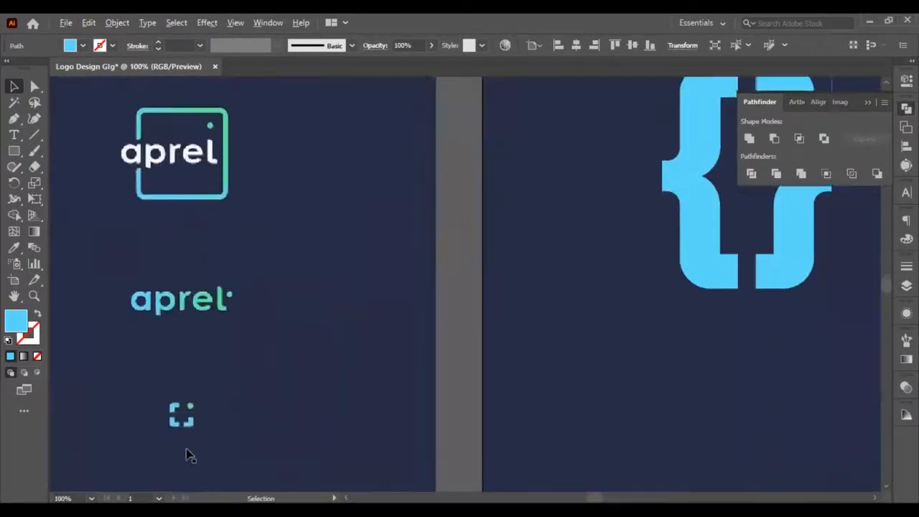
scroll(189, 455, "up", 3)
left_click(11, 251)
left_click(194, 266)
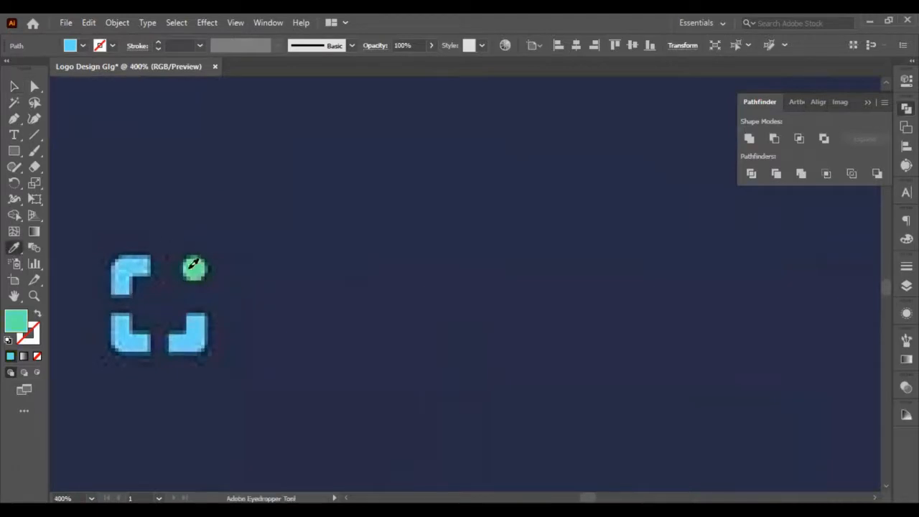
left_click(22, 85)
scroll(191, 165, "down", 5)
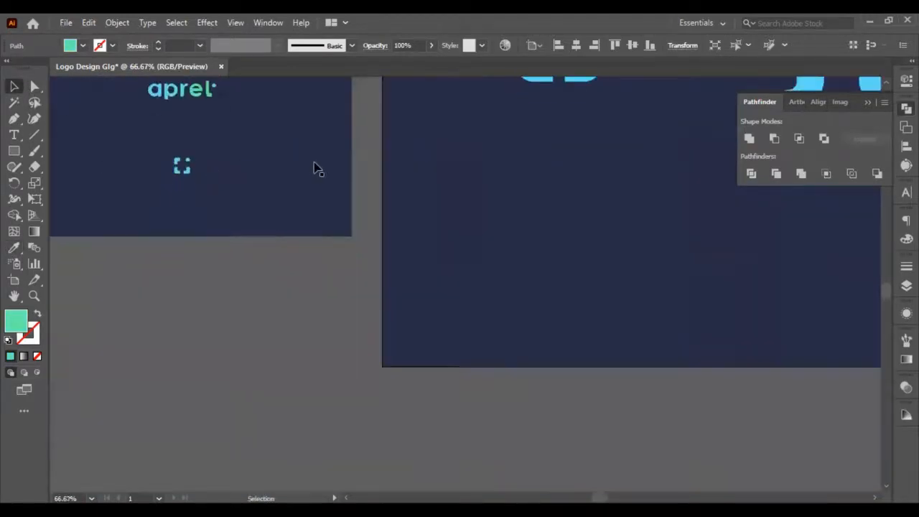
scroll(525, 141, "up", 3)
scroll(526, 141, "right", 2)
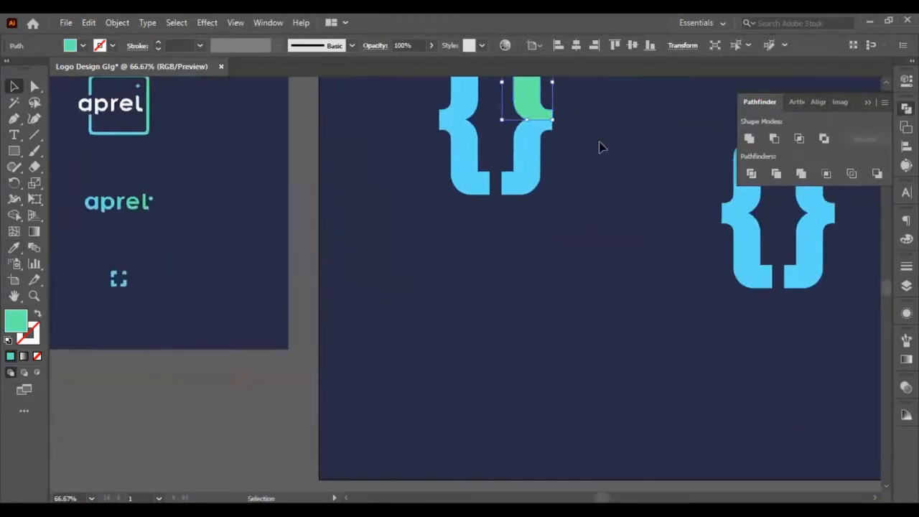
left_click(601, 142)
Subtract the green upper half from the blue right brace and keep a green copy of that half in place
scroll(601, 143, "down", 2)
scroll(654, 120, "up", 2)
scroll(652, 140, "up", 2)
scroll(476, 205, "up", 2)
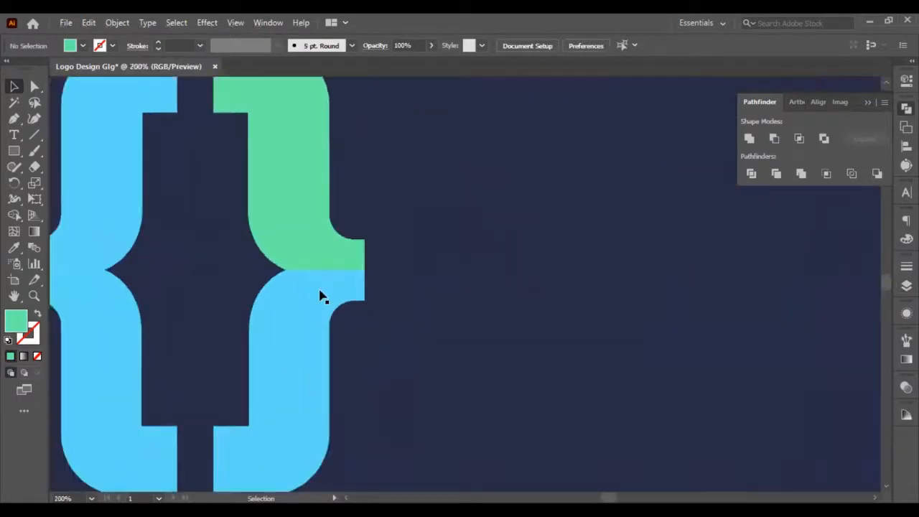
scroll(321, 301, "down", 2)
scroll(273, 333, "left", 2)
scroll(273, 332, "left", 3)
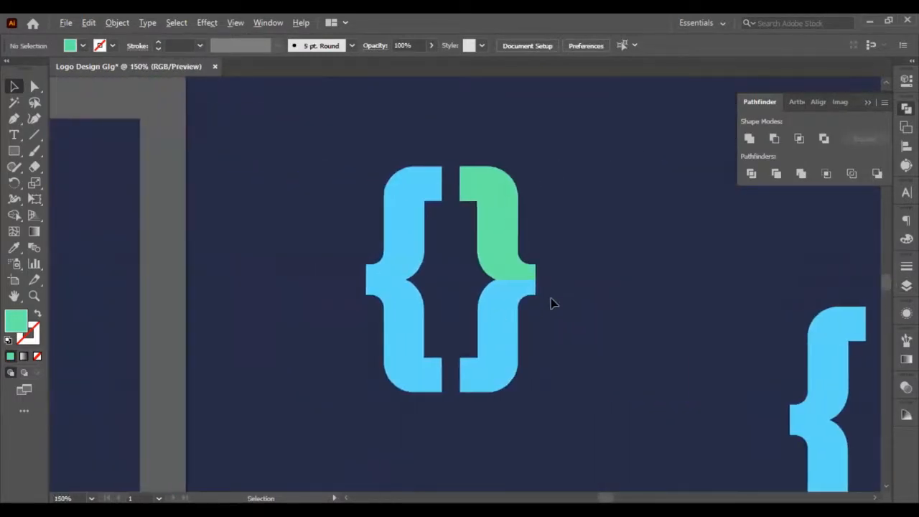
scroll(550, 304, "up", 1)
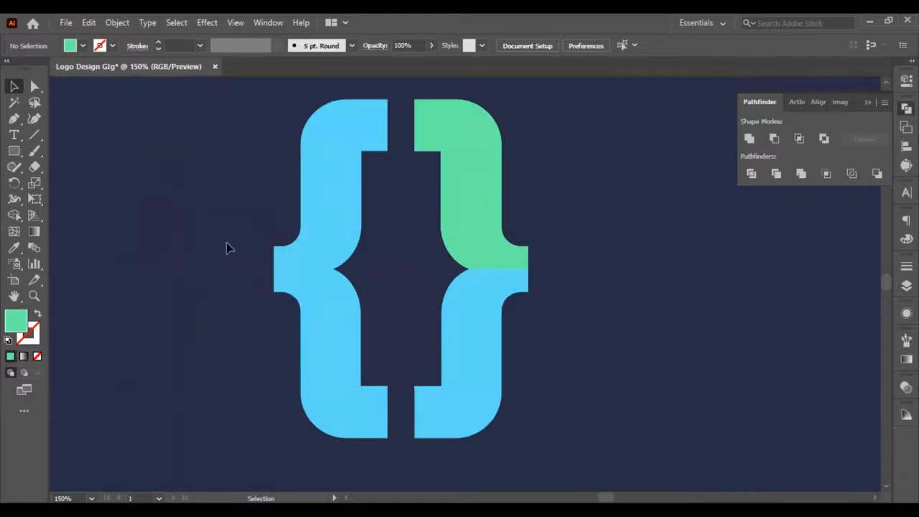
left_click_drag(613, 115, 486, 190)
left_click(529, 205)
key("a")
left_click(492, 195)
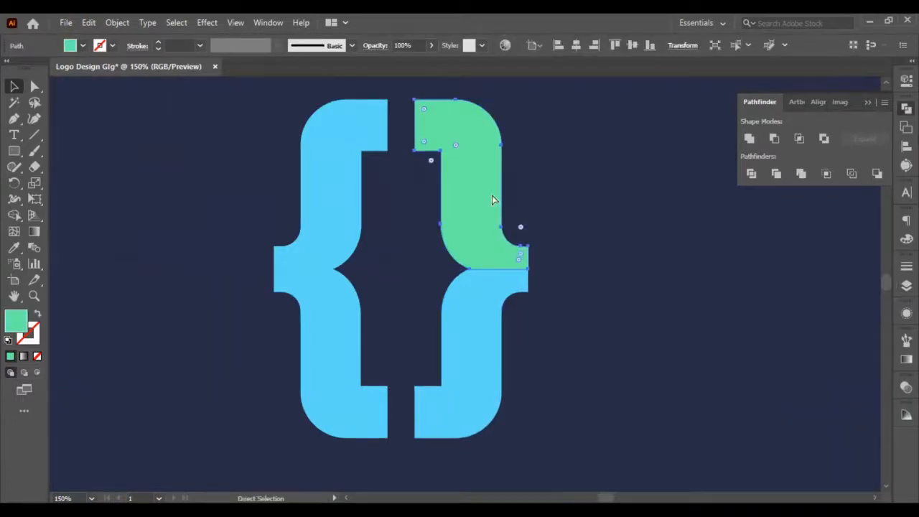
key("v")
left_click(495, 312, "shift")
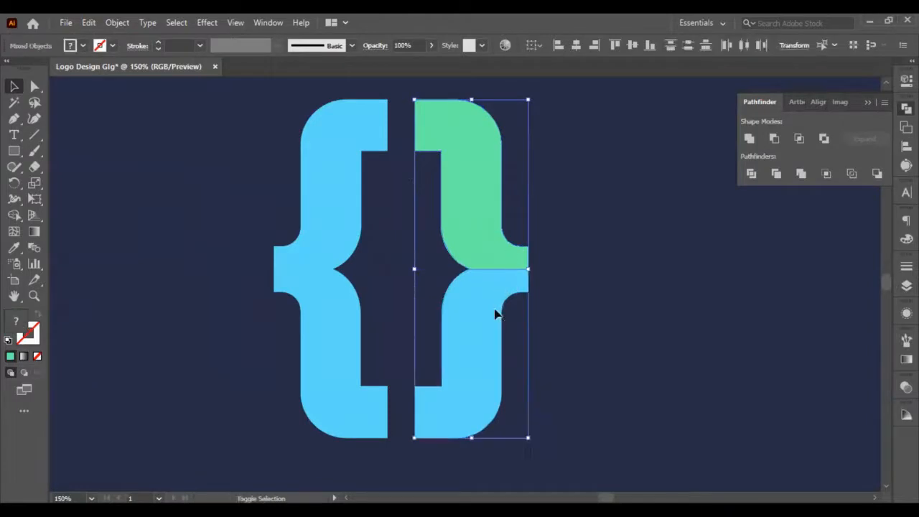
left_click(774, 138)
left_click(686, 389)
key("a")
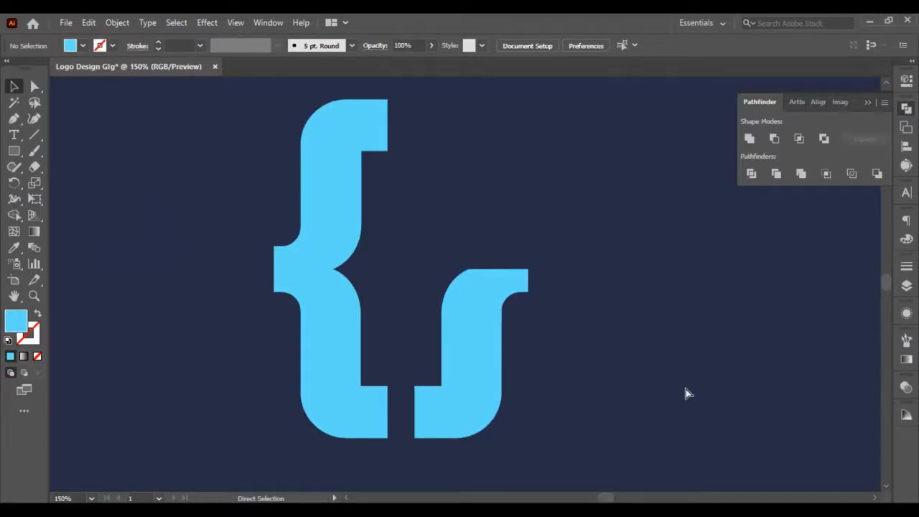
key("ctrl+z")
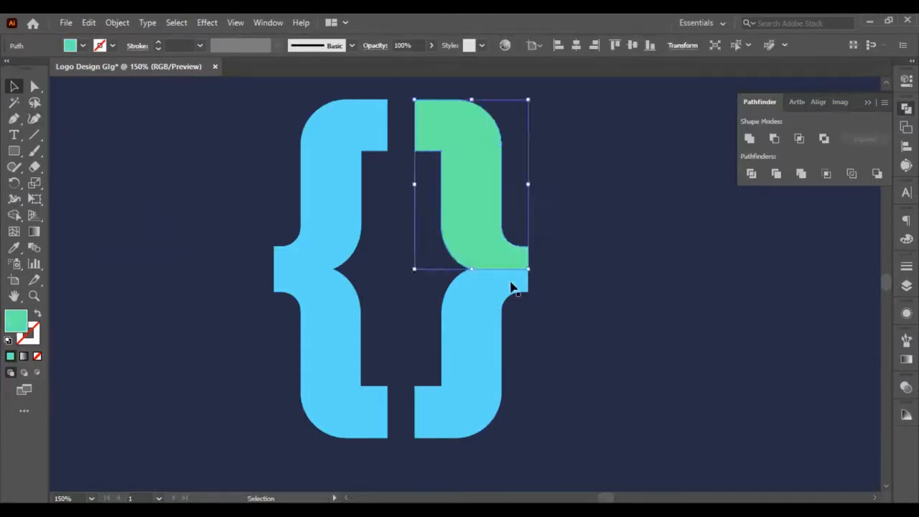
Move the green upper half straight up 20 px, away from the blue lower half
key("shift+Up")
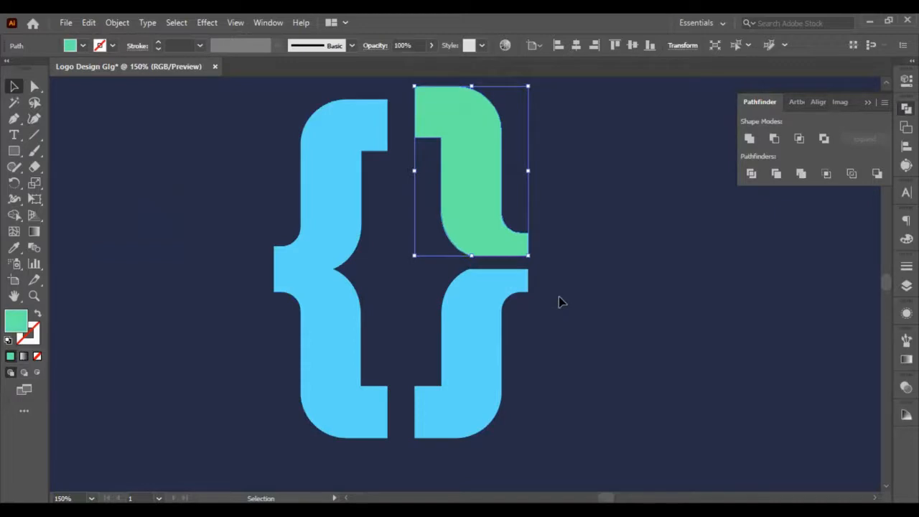
key("shift+Up")
key("ctrl+shift+a")
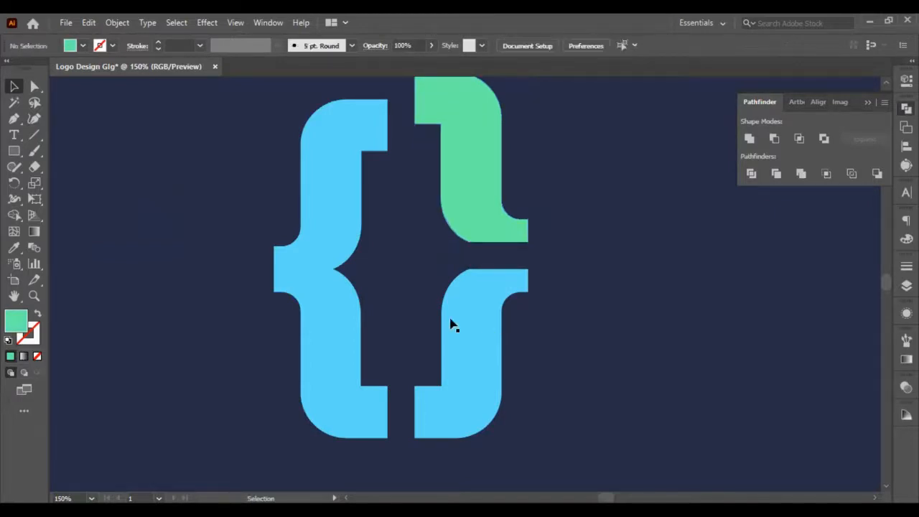
Delete the left brace of the original pair
scroll(451, 324, "down", 1)
left_click_drag(201, 185, 302, 324)
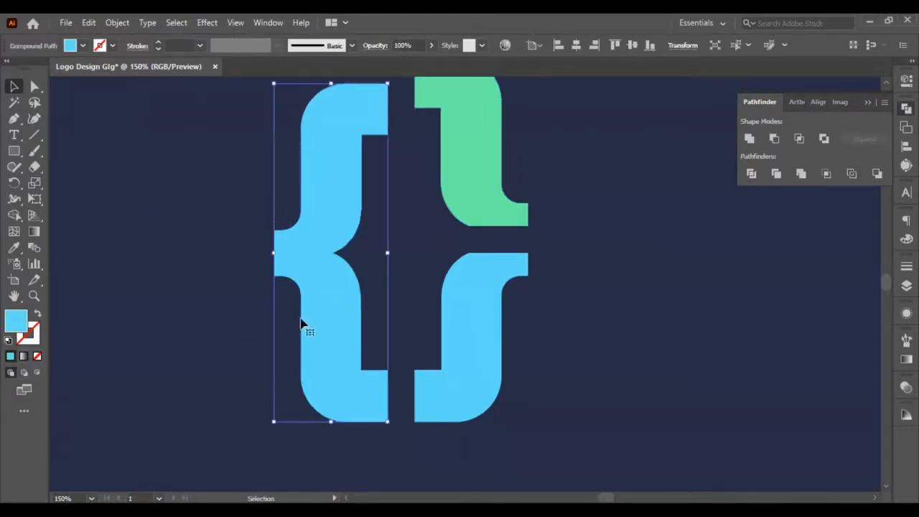
key("Delete")
Duplicate the right brace's green and blue halves in place and flip the copy horizontally
left_click_drag(569, 156, 475, 327)
key("a")
key("v")
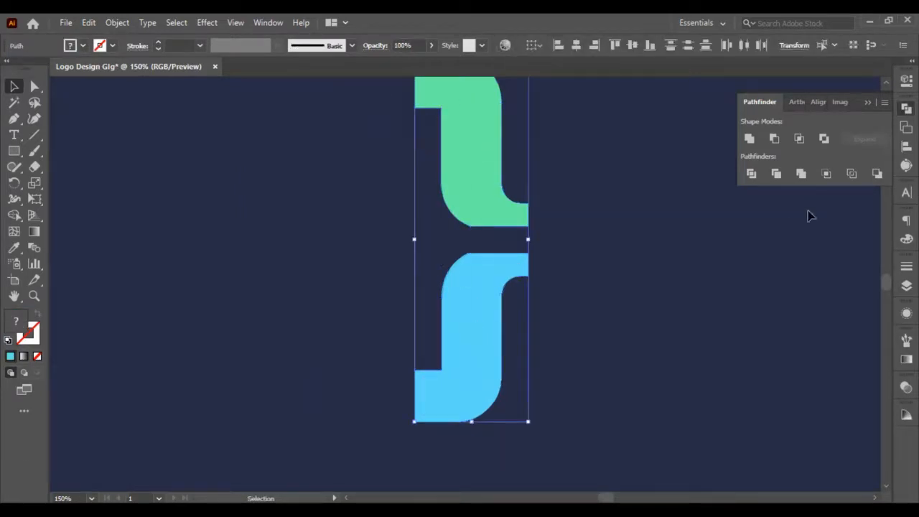
left_click(906, 80)
left_click(826, 170)
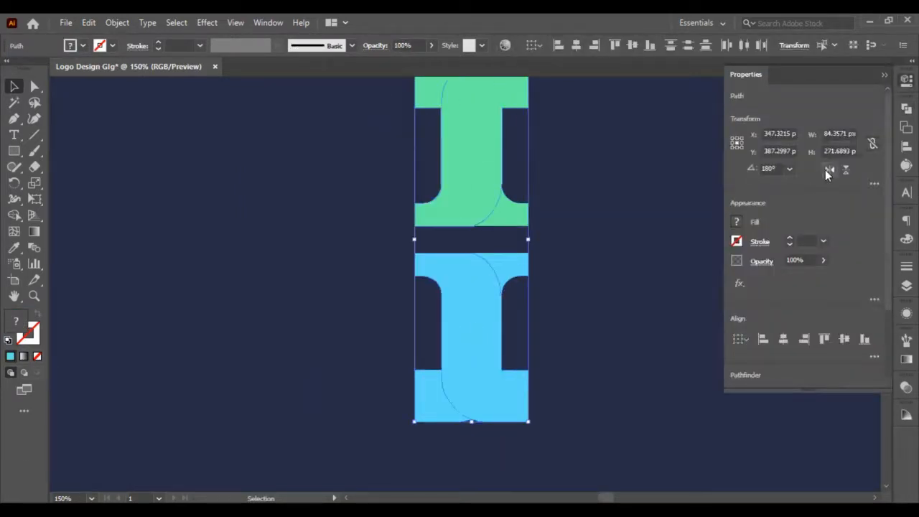
Move the mirrored halves left to X 242.3215 px, leaving a gap of about 20 px beside the right brace
key("shift+Left")
key("shift+Left")
key("shift+Left")
key("shift+Left")
key("shift+Left")
key("shift+Left")
key("shift+Left")
key("shift+Left")
key("shift+Left")
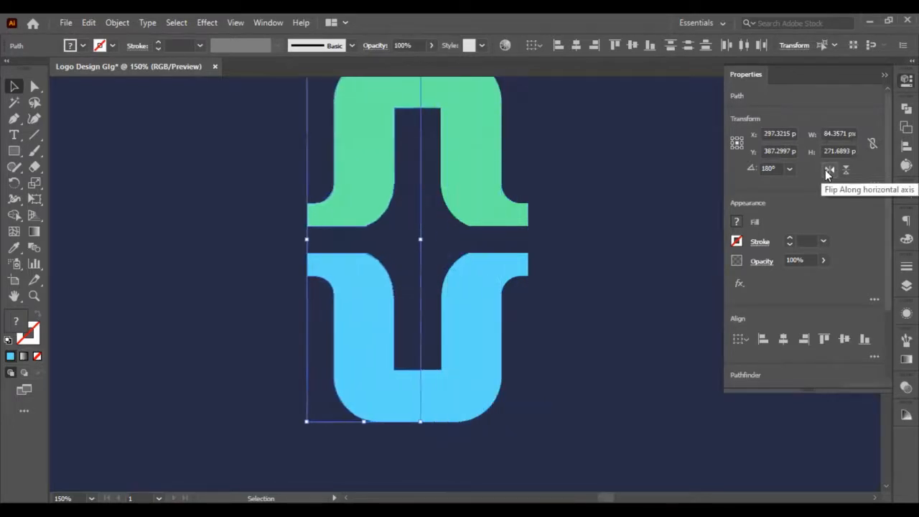
key("shift+Right")
key("Left")
key("Left")
key("Left")
key("Left")
key("Left")
key("Left")
key("Left")
key("Left")
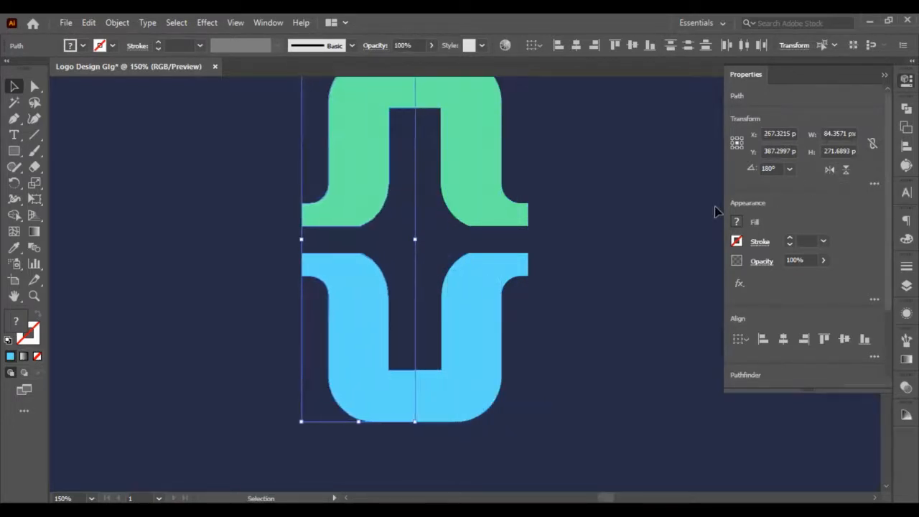
key("shift+Left")
key("shift+Left")
key("shift+Left")
key("shift+Left")
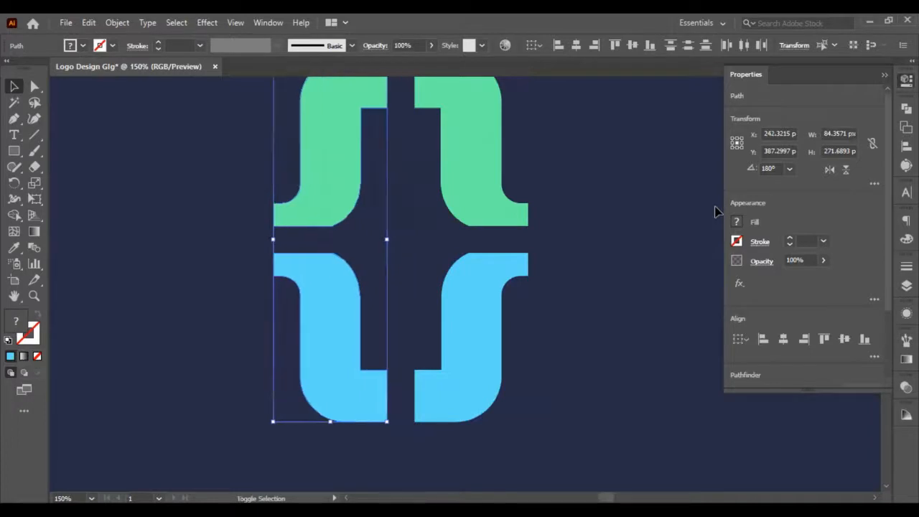
key("shift+Right")
key("shift+Right")
key("shift+Right")
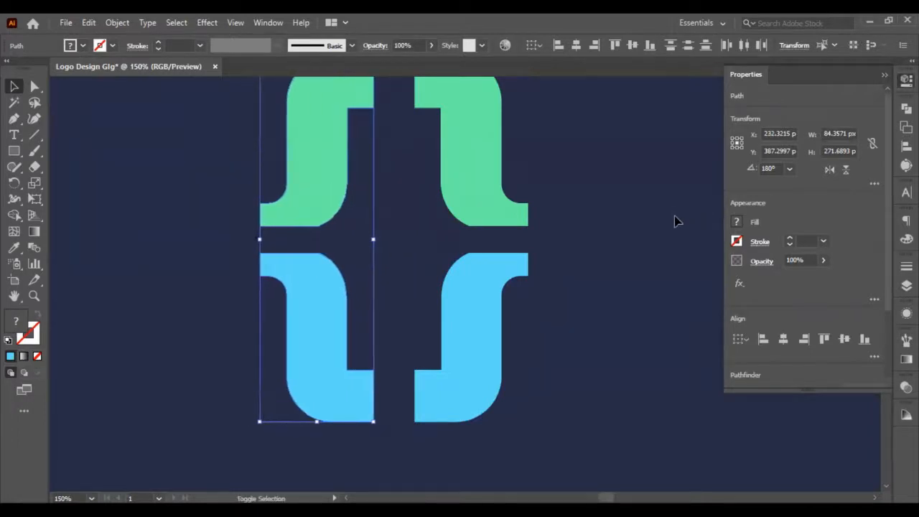
key("shift+Left")
key("shift+Right")
key("shift+Right")
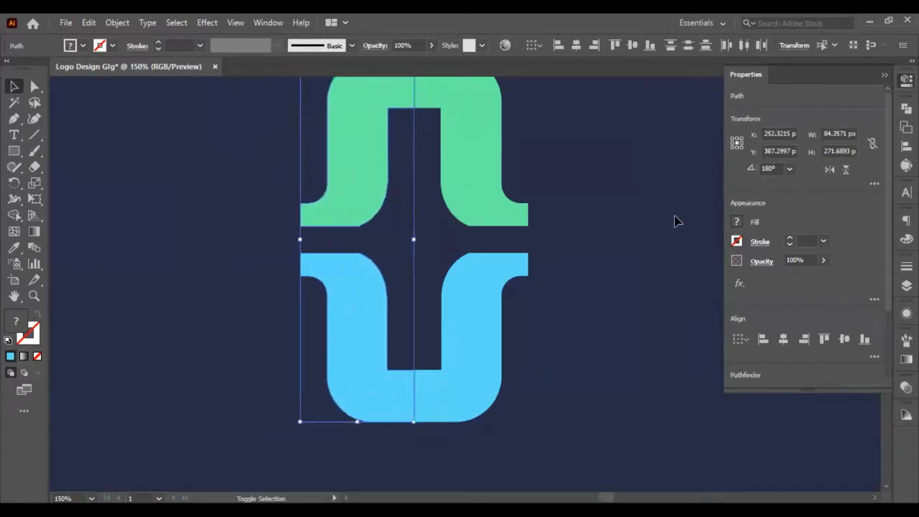
key("shift+Left")
key("shift+Left")
left_click(612, 239)
Fill the left brace's upper half with the light blue sampled from its lower half
scroll(600, 243, "down", 2)
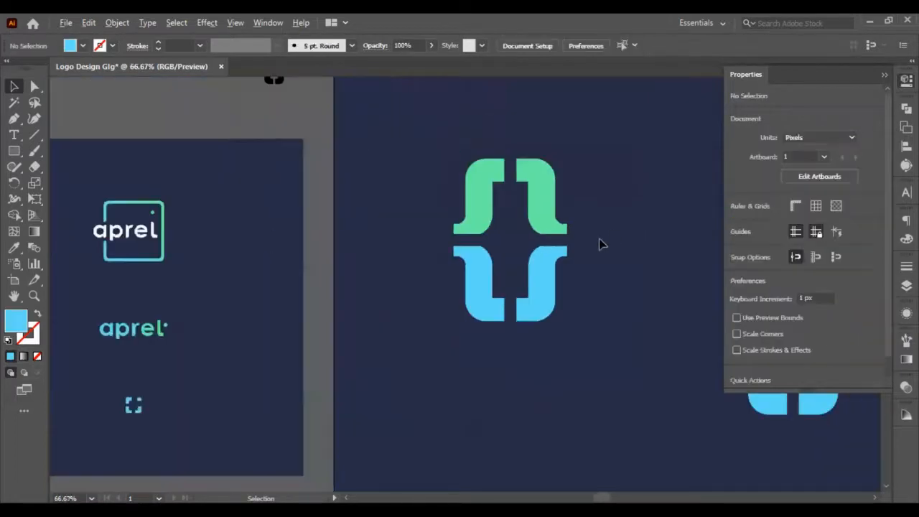
scroll(469, 235, "up", 1)
left_click(467, 231)
left_click(14, 247)
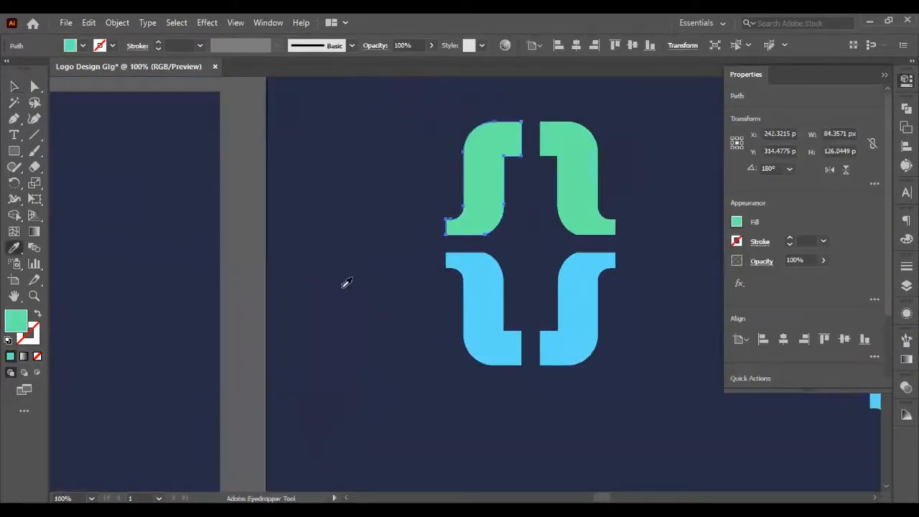
left_click(495, 278)
left_click(14, 86)
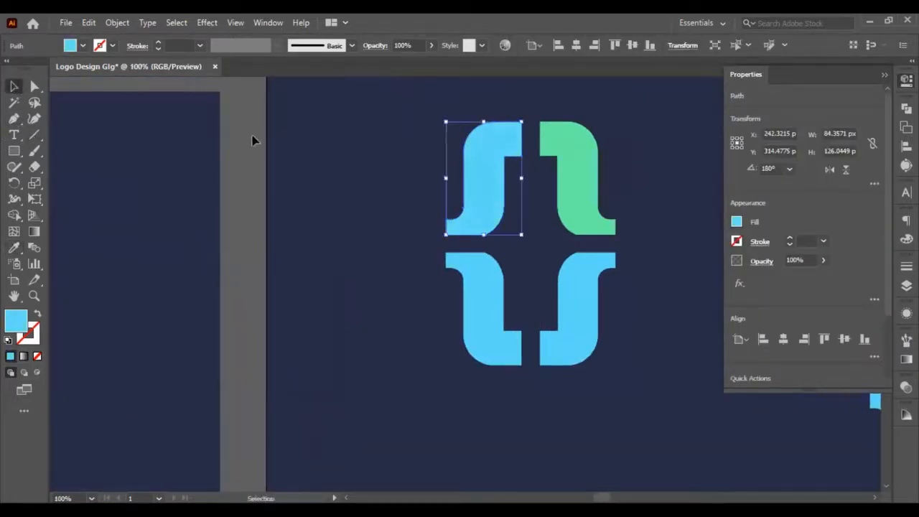
Place a copy of the four-piece brace logo above the artboard's upper-left corner, at X 114.8215 px, Y -127.2003 px
left_click(254, 141)
scroll(332, 180, "down", 1)
scroll(333, 180, "right", 2)
scroll(368, 206, "down", 2)
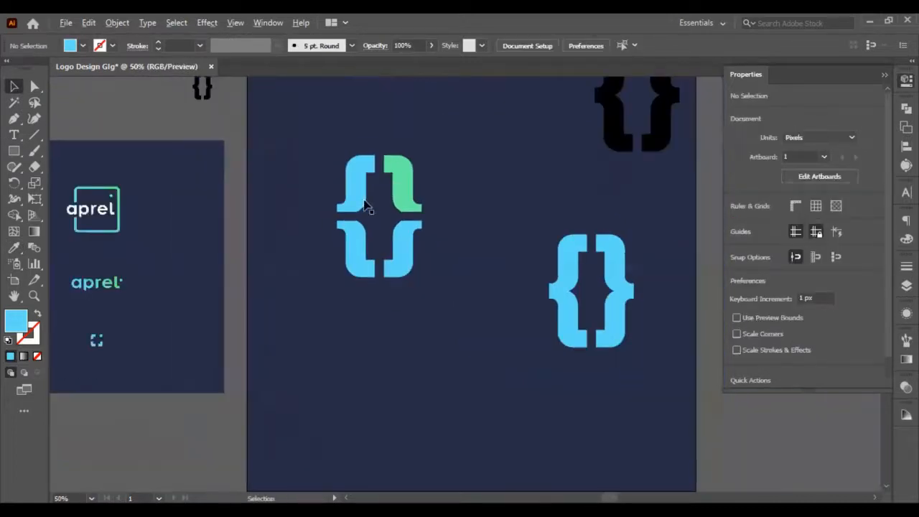
scroll(410, 208, "up", 3)
scroll(410, 211, "down", 2)
scroll(410, 211, "down", 1)
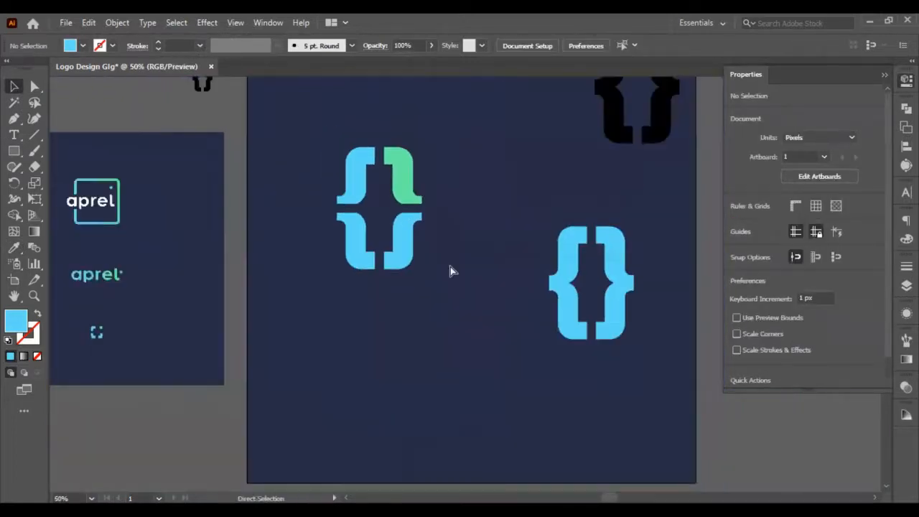
scroll(450, 269, "right", 2)
scroll(287, 244, "up", 1)
scroll(277, 267, "left", 3)
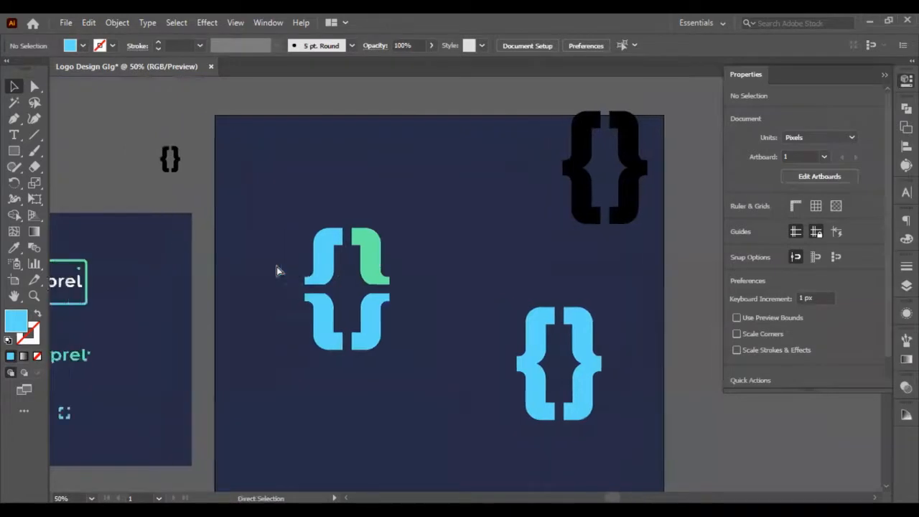
left_click_drag(445, 349, 350, 93)
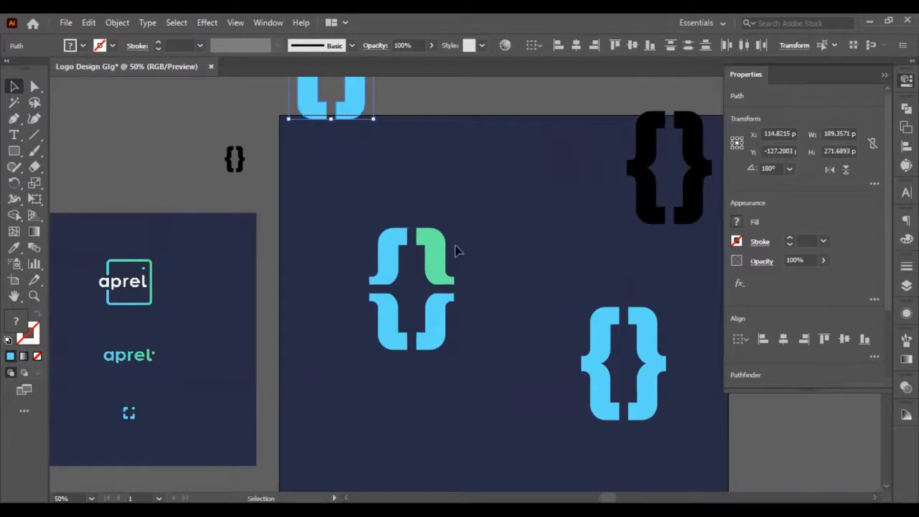
Duplicate the four-piece brace logo on the artboard up and to the right, at X 510.8215 px, Y 227.5497 px
scroll(477, 263, "right", 2)
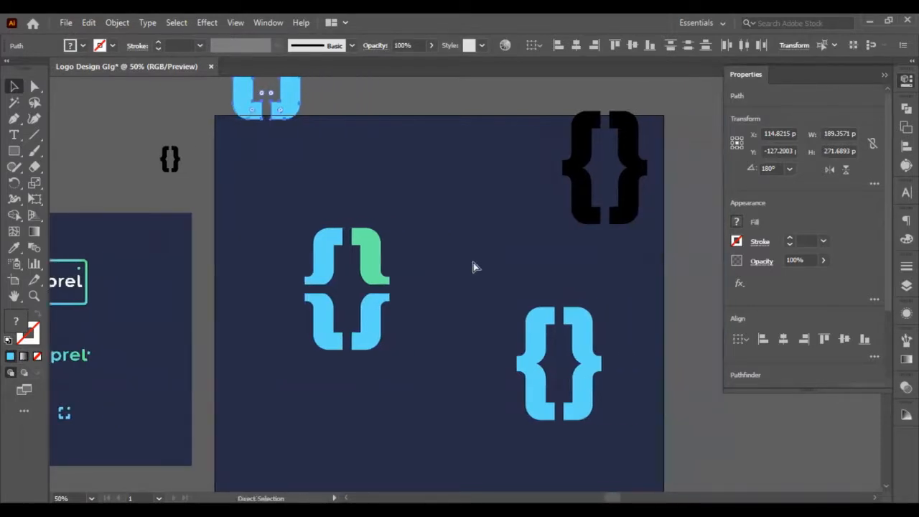
scroll(421, 277, "up", 1)
scroll(421, 283, "up", 1)
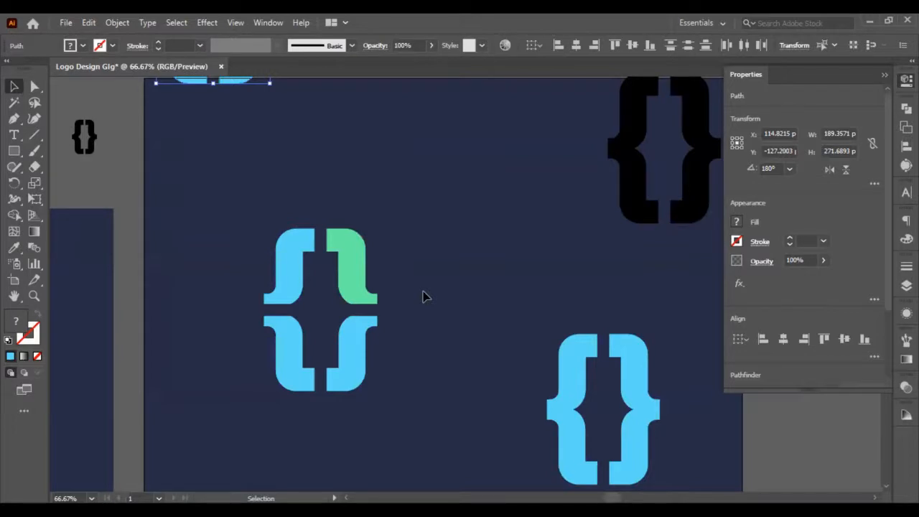
left_click_drag(247, 219, 445, 380)
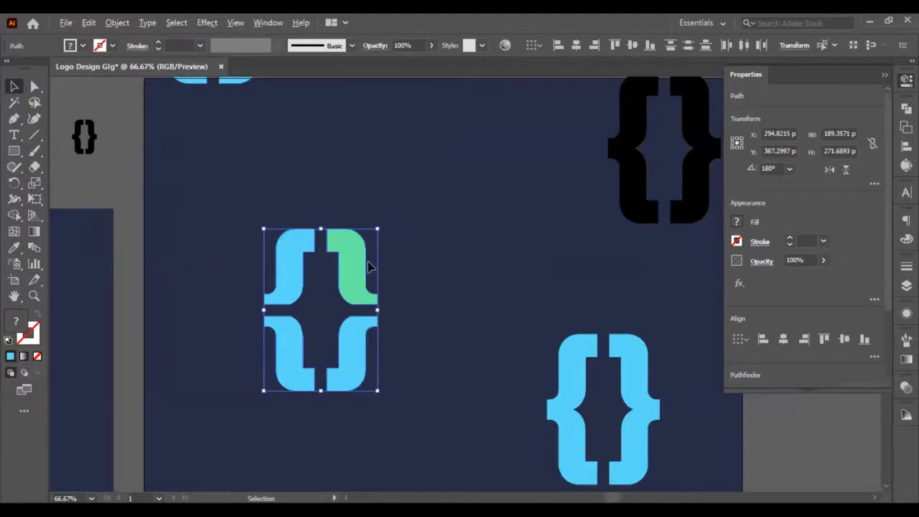
left_click_drag(360, 268, 489, 171)
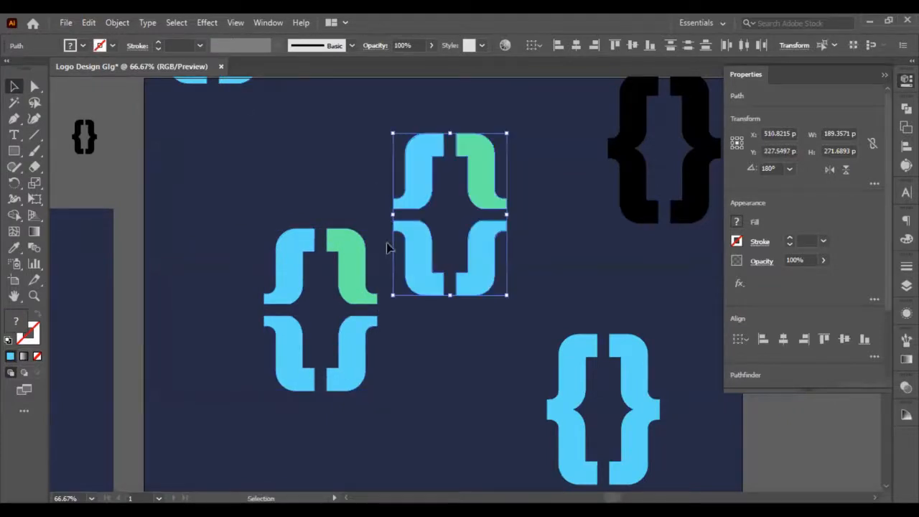
Offset the duplicate logo's paths inward by -5 px with miter joins
left_click(123, 28)
mouse_move(254, 339)
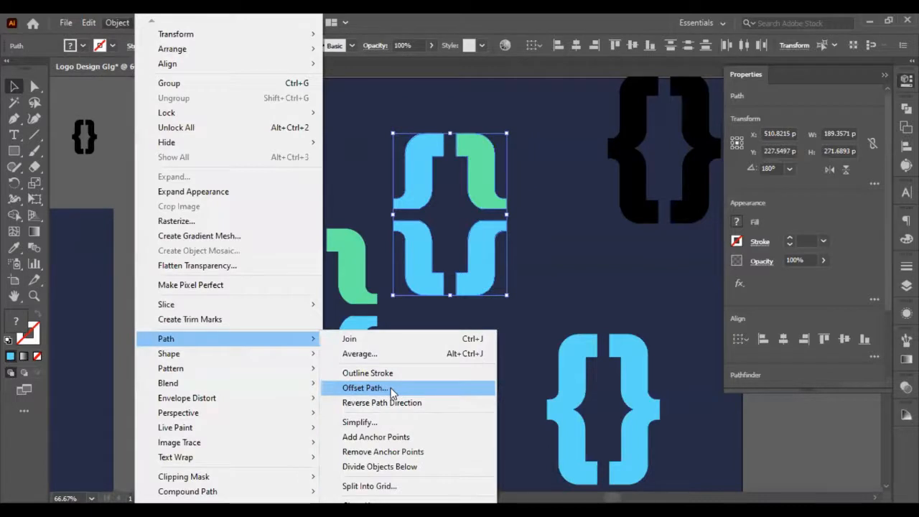
left_click(393, 393)
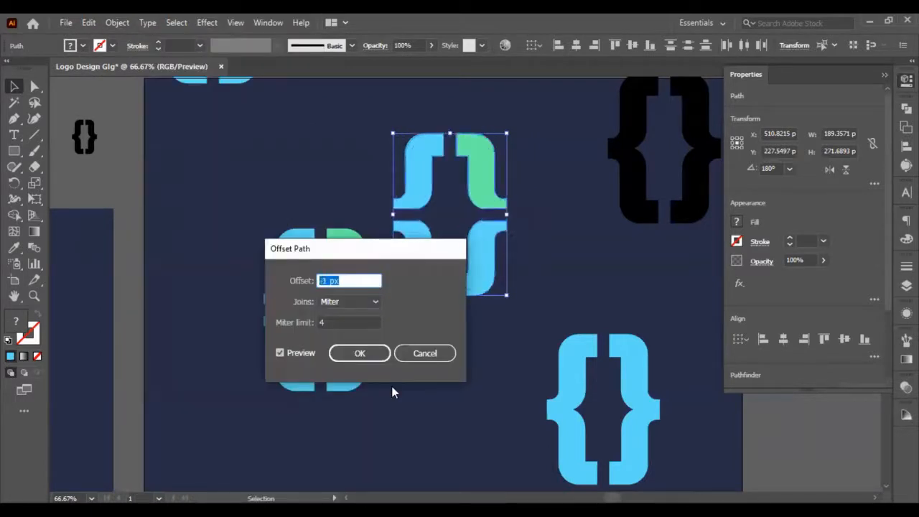
key("Down")
key("Down")
key("Down")
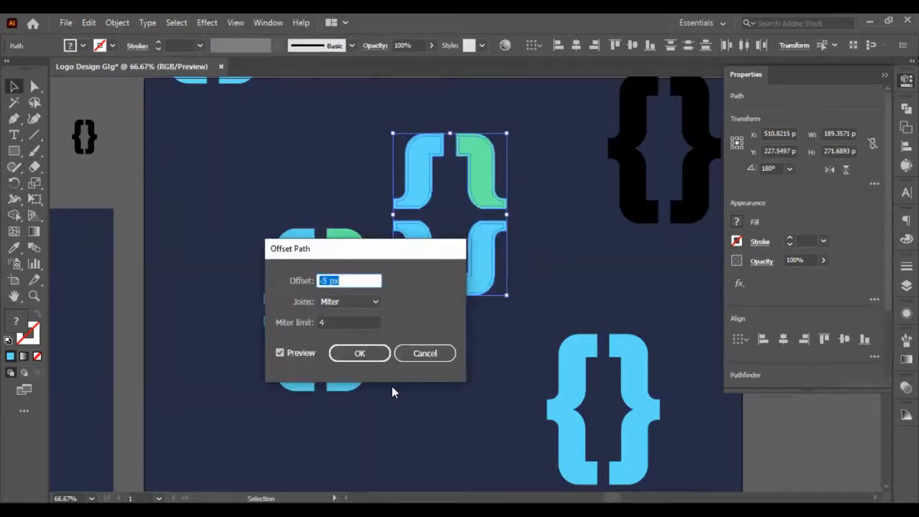
left_click(352, 363)
left_click(522, 231)
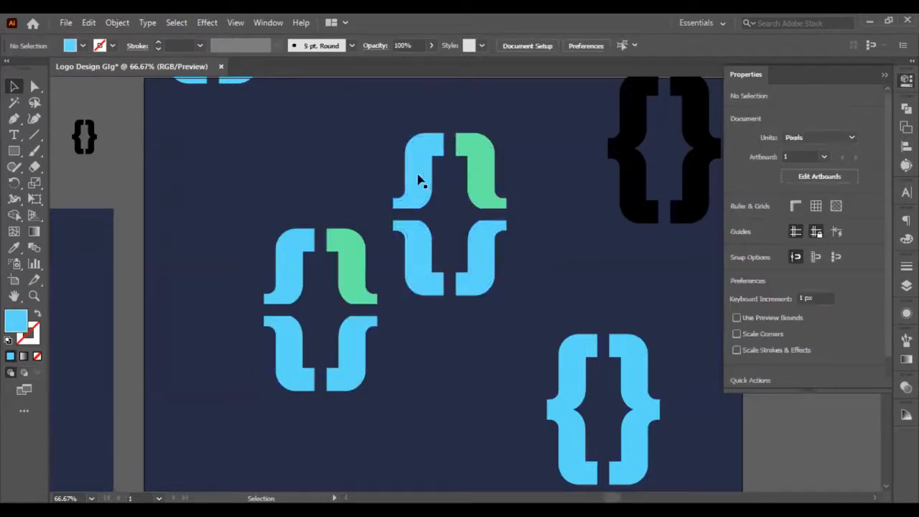
Delete the four original outer shapes of the duplicate logo, keeping only the thinner inset pieces
left_click(35, 87)
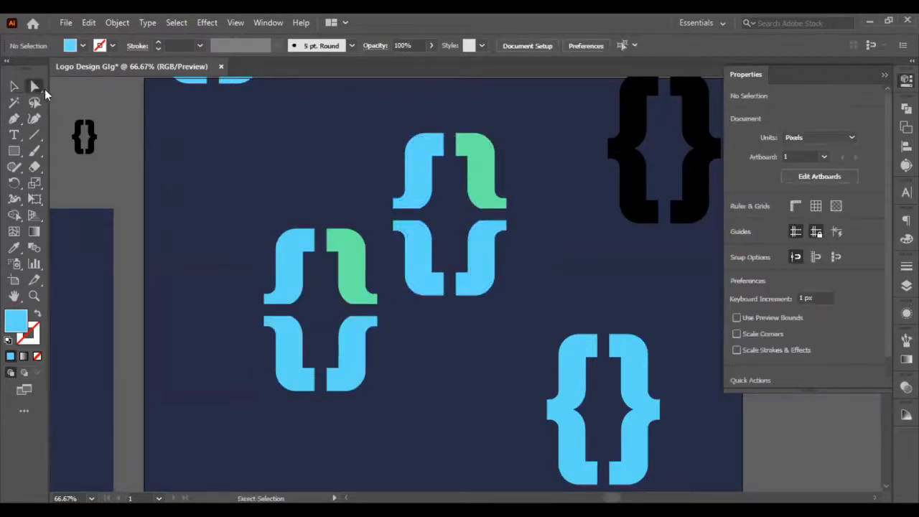
left_click(431, 173)
key("Delete")
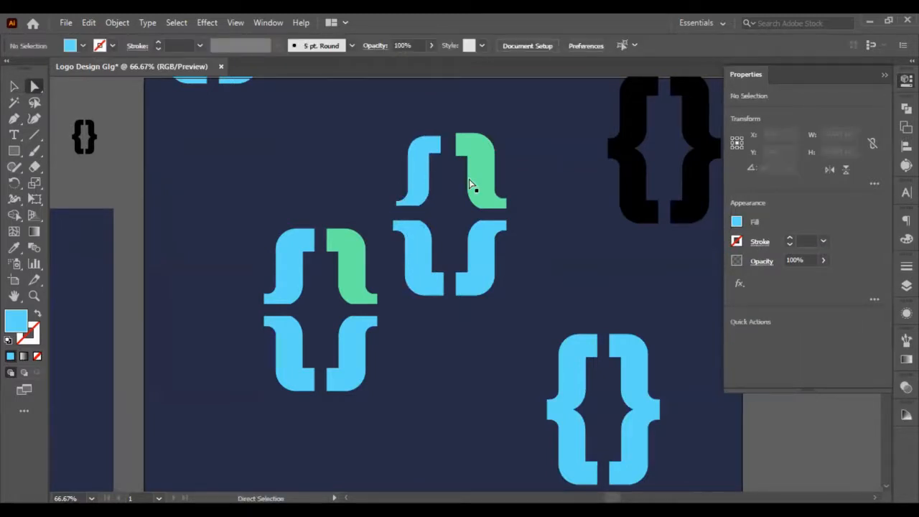
left_click(463, 162)
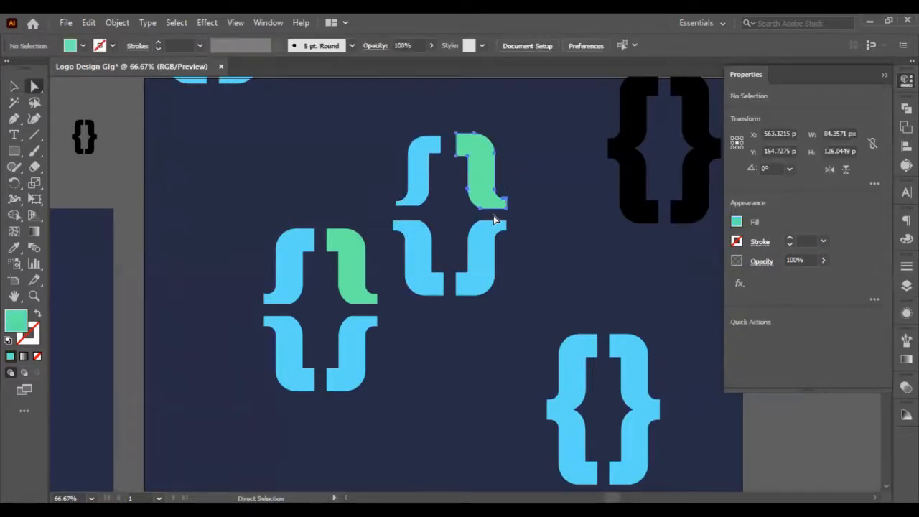
key("Delete")
left_click(469, 246)
key("Delete")
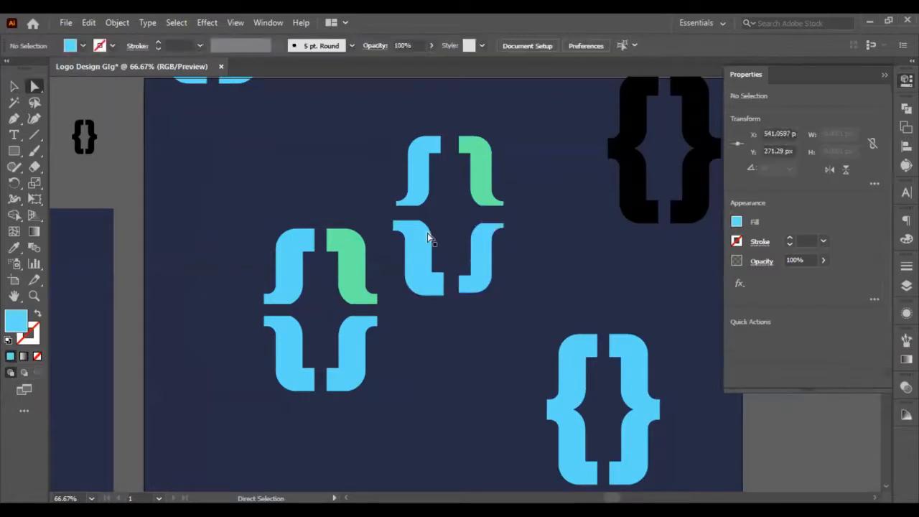
left_click(433, 237)
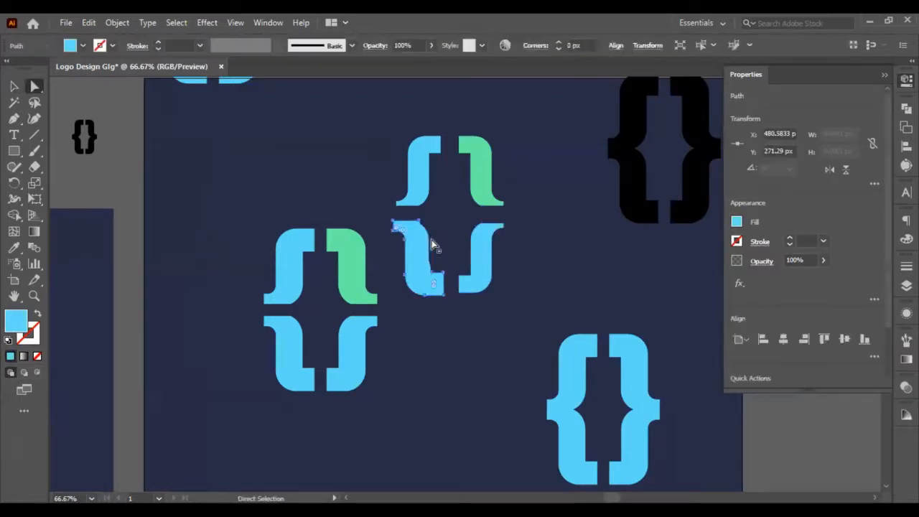
key("Delete")
Move the thin logo's two lower halves up 10 px toward the upper halves
left_click(14, 86)
left_click_drag(539, 262, 410, 273)
key("shift+Up")
key("shift+Up")
key("shift+Down")
key("shift+Down")
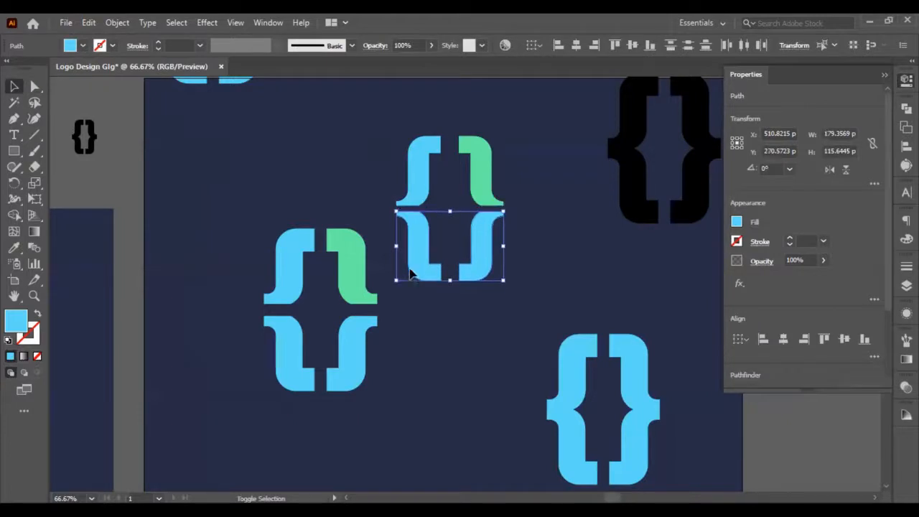
Move the thin logo's right brace, both green and blue halves, 20 px left toward the left brace
left_click_drag(509, 168, 477, 255)
key("shift+Left")
key("shift+Left")
key("shift+Left")
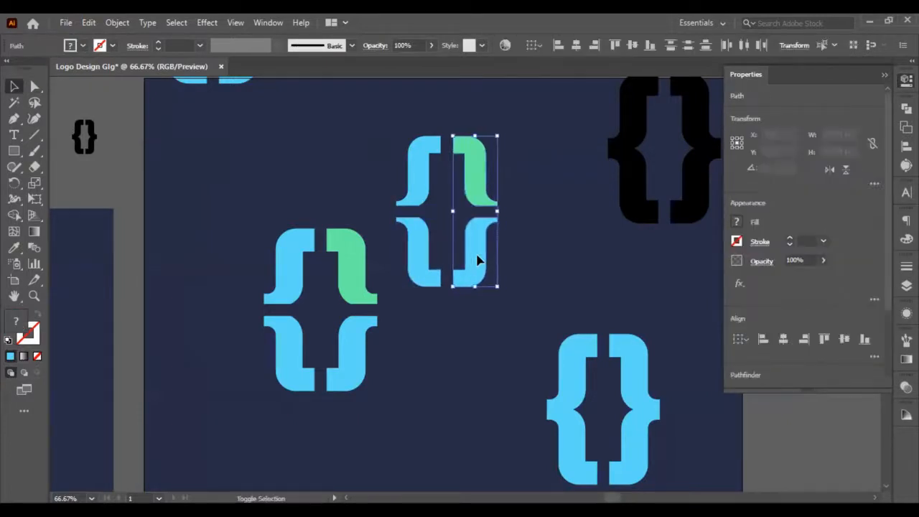
key("shift+Right")
left_click(521, 312)
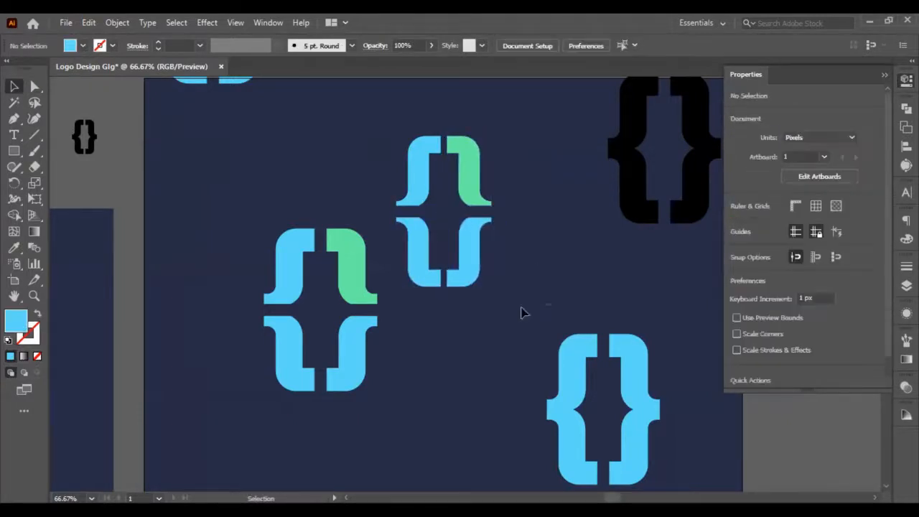
Raise the thin logo's lower halves another 10 px so the horizontal gap matches the narrow vertical one
left_click_drag(522, 312, 384, 263)
key("shift+Up")
key("shift+Up")
key("shift+Down")
left_click(533, 288)
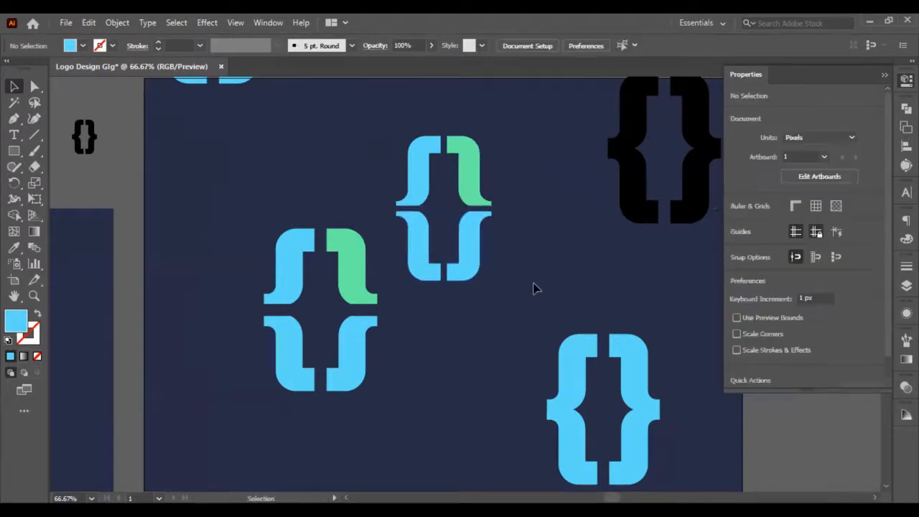
Move the thin logo off the artboard to above its upper edge, at X 484.3215 px, Y -187.4502 px
scroll(534, 288, "up", 1)
scroll(536, 286, "down", 1)
scroll(381, 305, "left", 1)
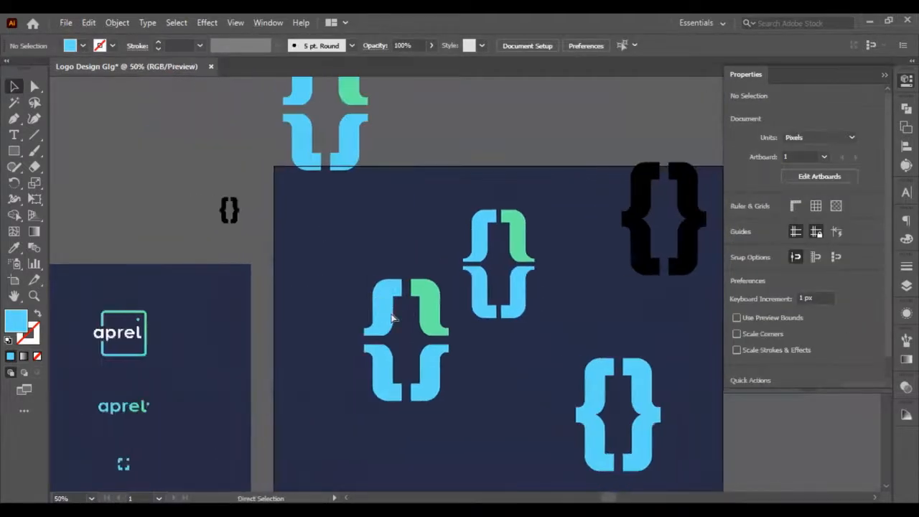
scroll(285, 282, "right", 3)
left_click(402, 294)
left_click_drag(403, 294, 400, 137)
Examine the colours and gradient direction of the reference aprel logos and compare them with the brace logo
scroll(183, 329, "left", 5)
scroll(183, 330, "up", 4)
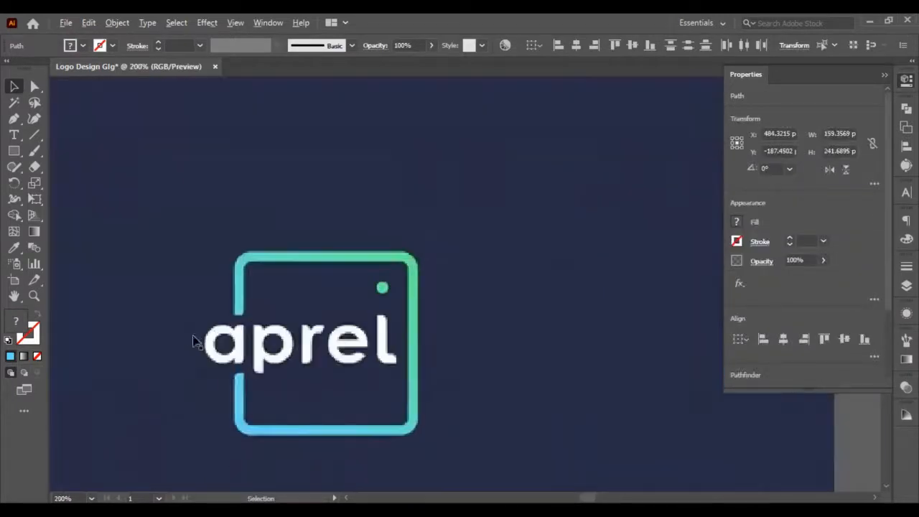
scroll(195, 338, "down", 2)
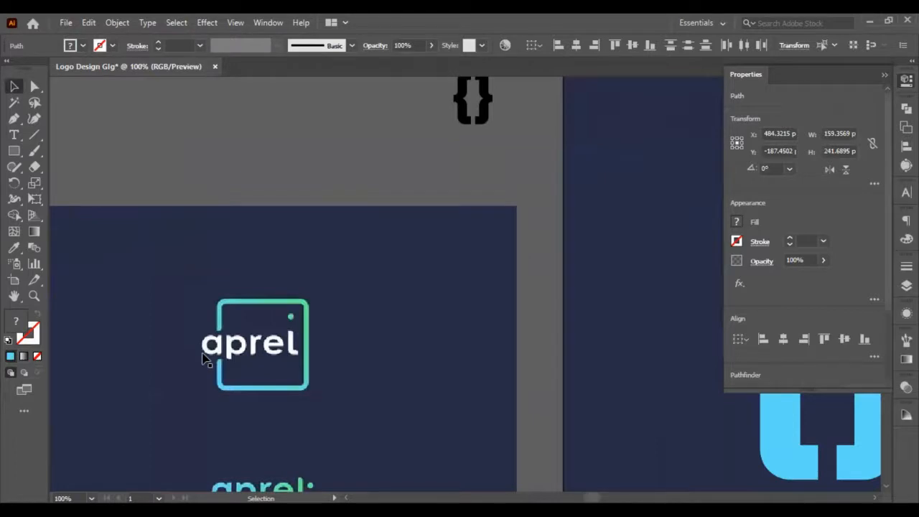
scroll(199, 345, "down", 3)
scroll(223, 356, "down", 1)
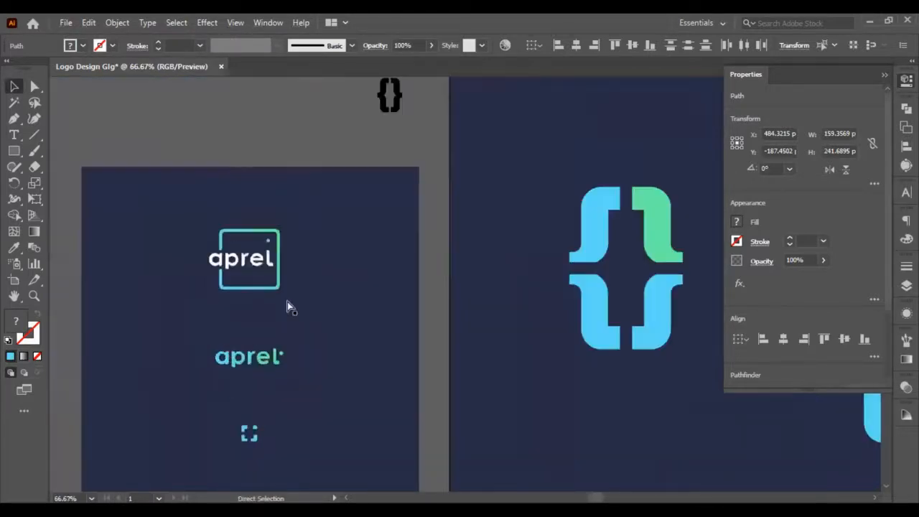
scroll(168, 292, "right", 3)
scroll(199, 308, "left", 2)
scroll(203, 302, "up", 3)
scroll(202, 302, "down", 2)
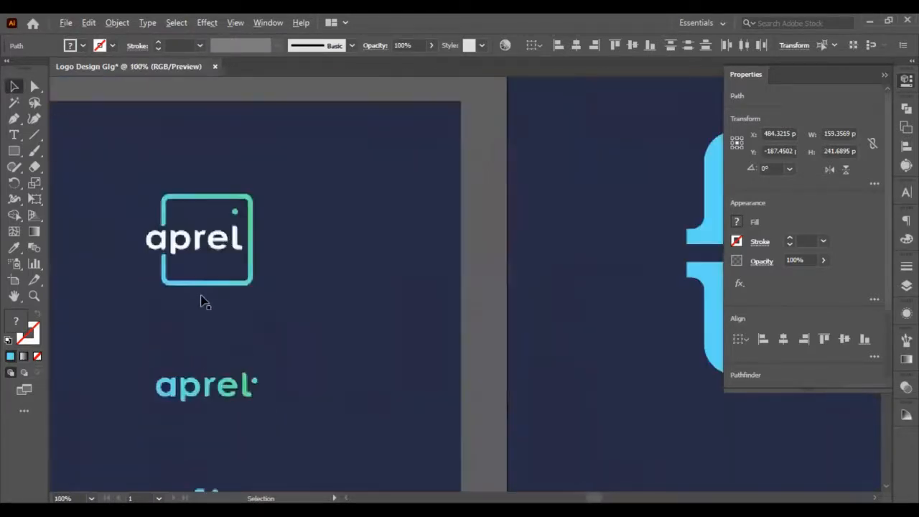
scroll(240, 292, "right", 4)
scroll(243, 302, "down", 3)
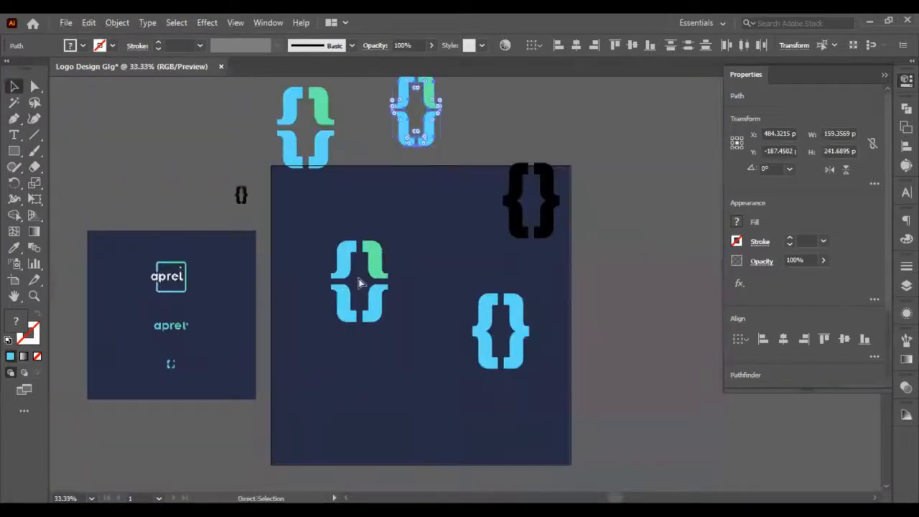
scroll(359, 282, "left", 2)
scroll(363, 286, "up", 1)
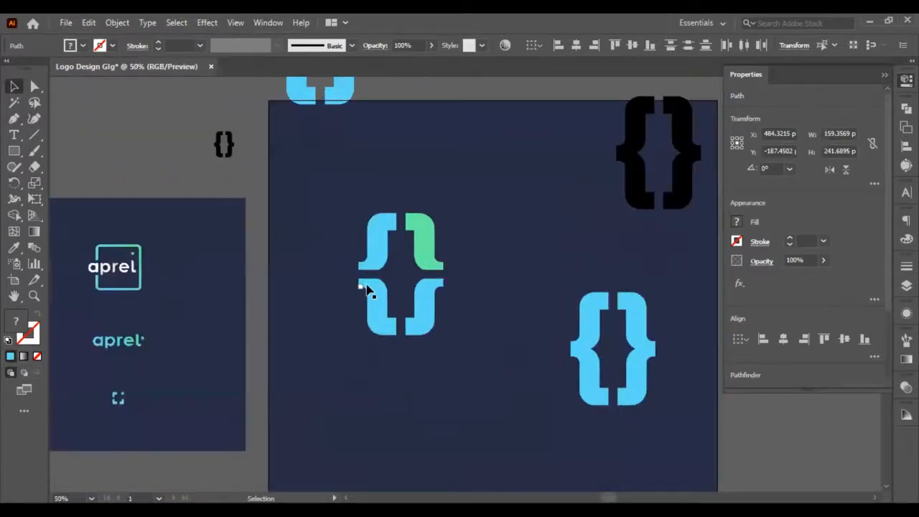
Place a copy of the full-size four-piece logo beside the black braces and reselect the original logo's four pieces
left_click(491, 311)
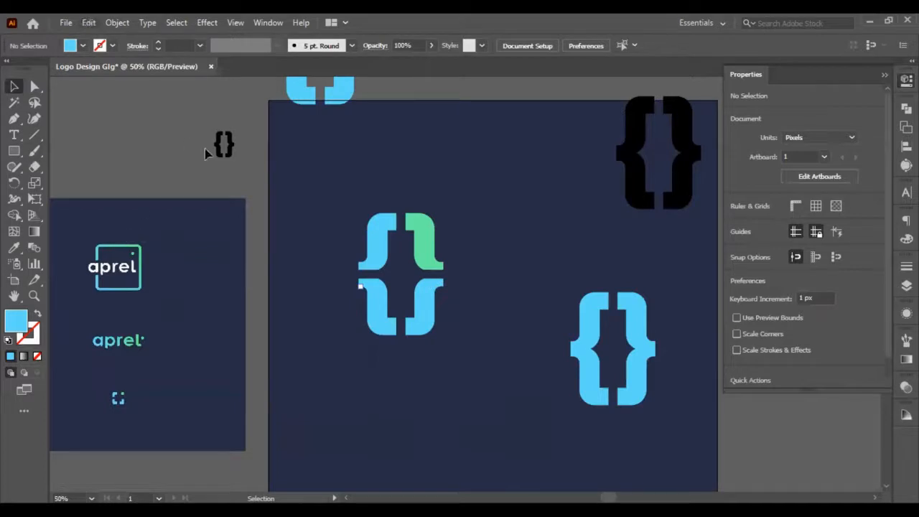
left_click_drag(341, 181, 453, 343)
left_click(423, 294)
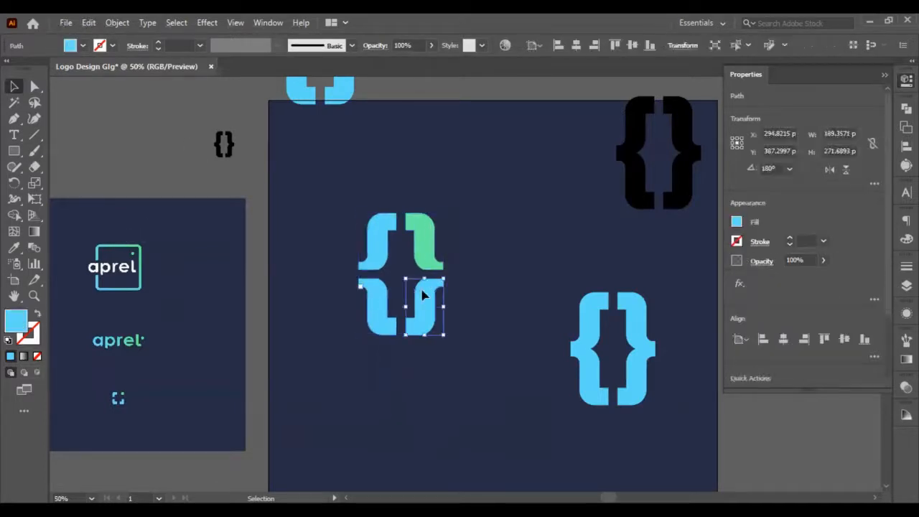
left_click_drag(363, 207, 452, 340)
left_click_drag(431, 311, 578, 184)
left_click(391, 302)
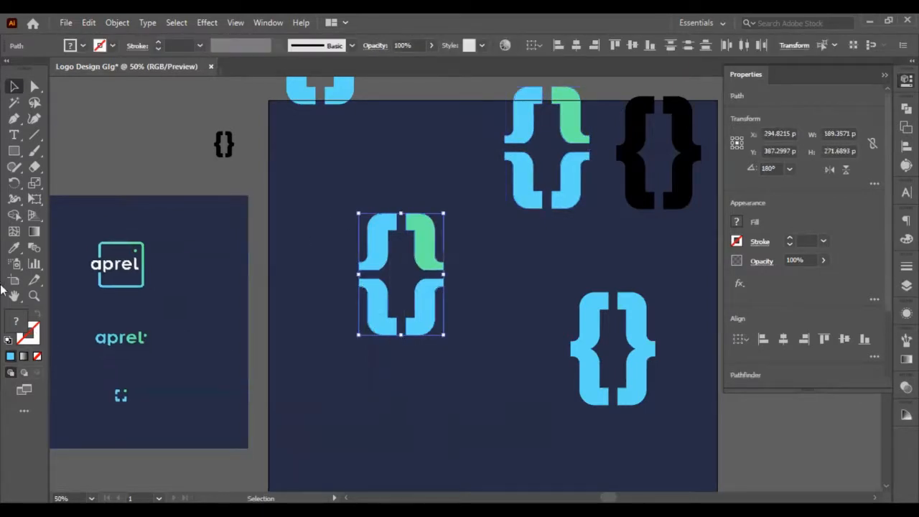
Fill the four logo pieces with one white-to-black linear gradient running diagonally from upper right to lower left at -126.0274°
double_click(33, 232)
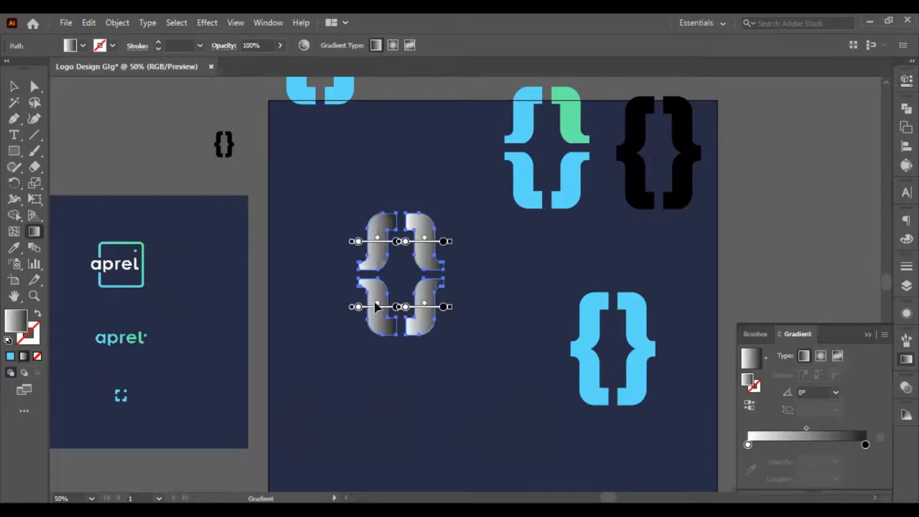
left_click_drag(438, 218, 353, 342)
scroll(343, 337, "left", 5)
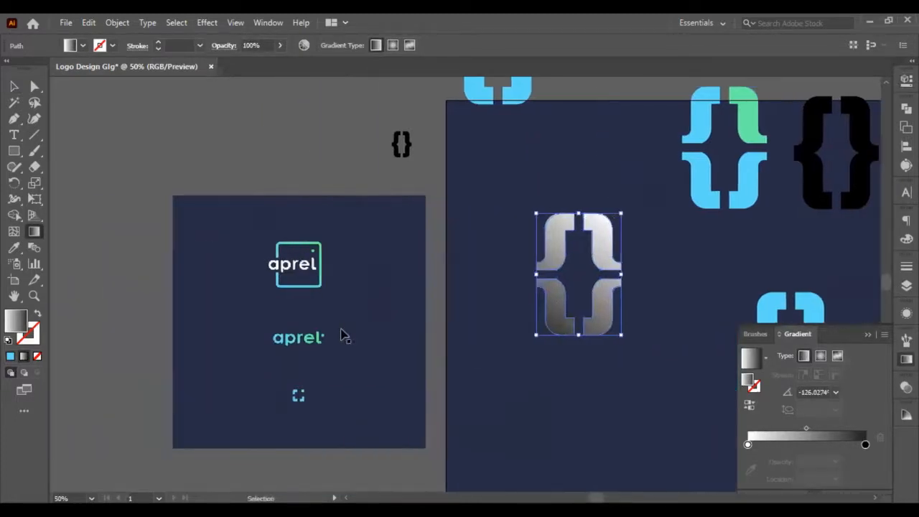
scroll(338, 345, "up", 2)
scroll(277, 464, "up", 1)
scroll(361, 421, "down", 2)
scroll(471, 310, "right", 4)
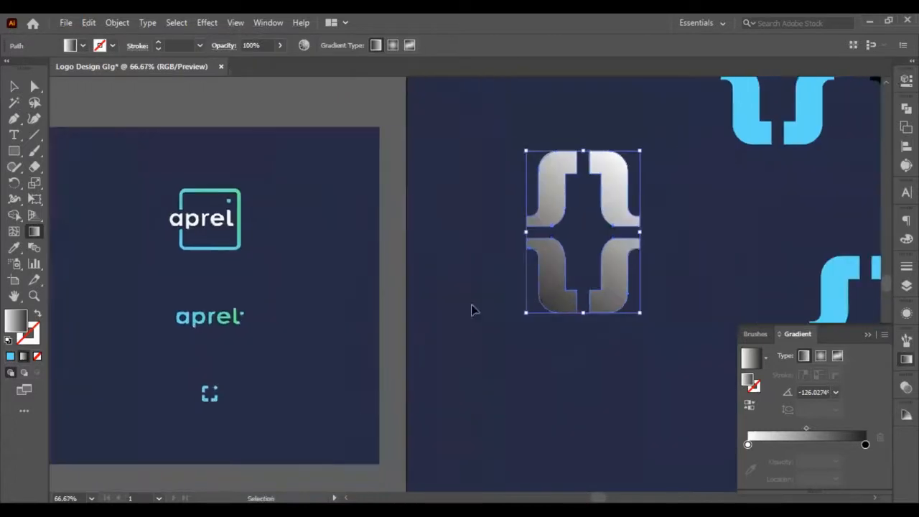
scroll(721, 222, "up", 1)
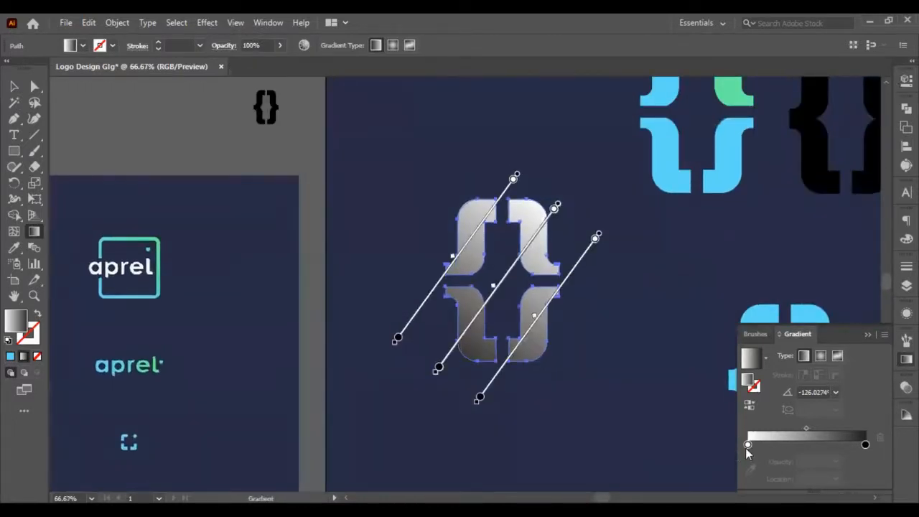
Recolour the gradient's start stop with the green and its end stop with the blue sampled from the ungradiented logo copy
left_click(748, 446)
scroll(605, 327, "up", 2)
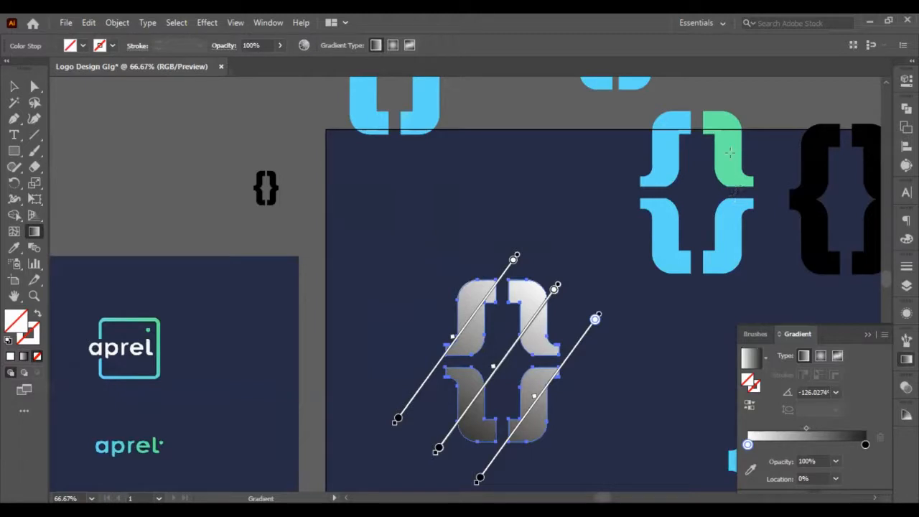
left_click(750, 470)
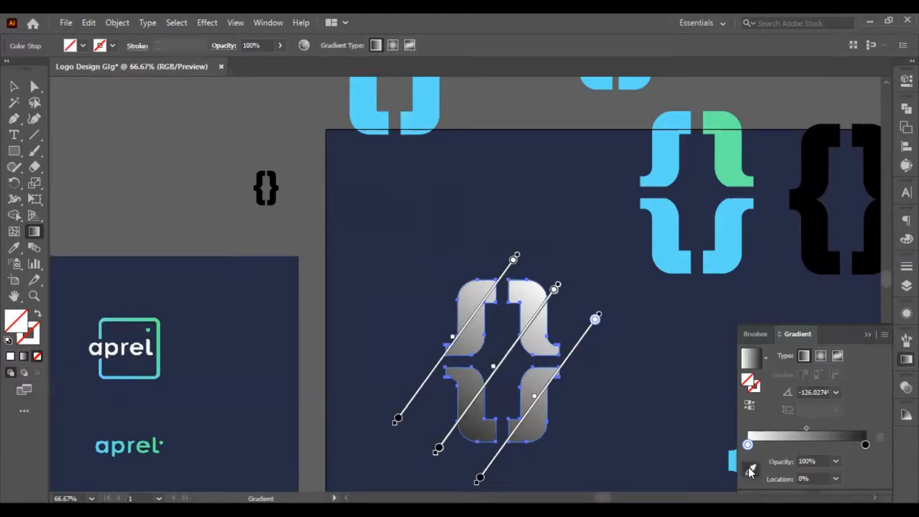
left_click(728, 159)
left_click(865, 445)
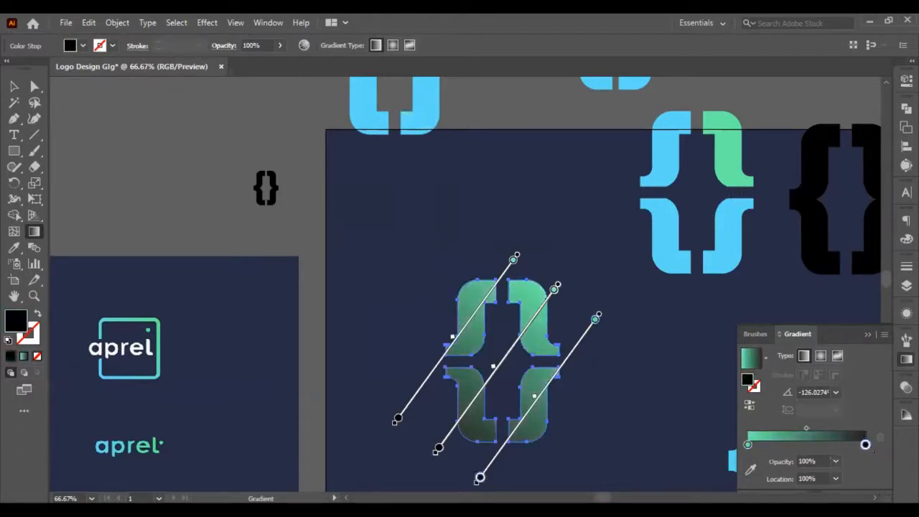
left_click(751, 470)
left_click(664, 253)
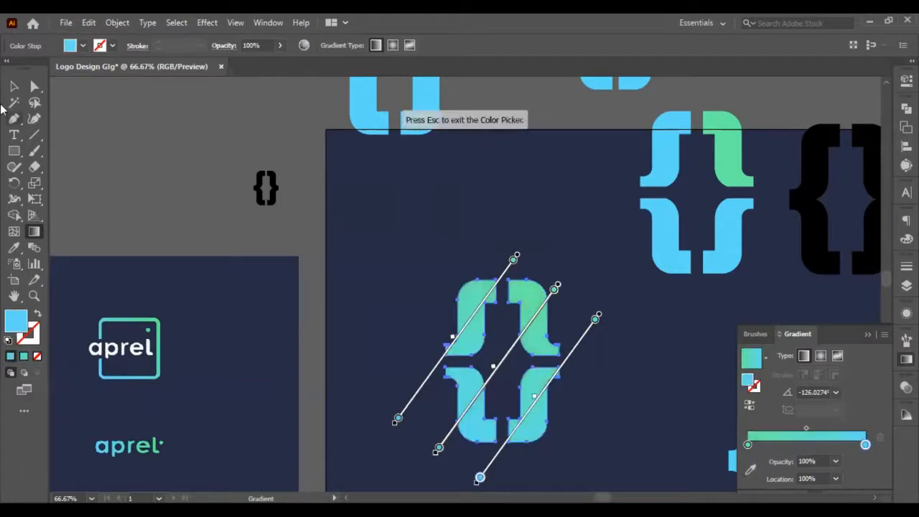
left_click(14, 86)
left_click(179, 186)
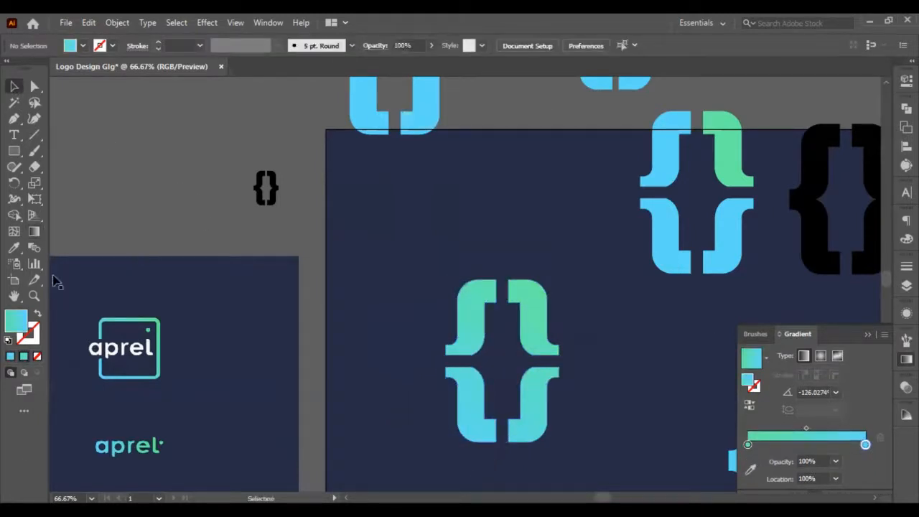
Reselect the four logo pieces and redraw their shared gradient as a steeper diagonal from upper right to lower left at -113.4888°
left_click_drag(402, 300, 483, 393)
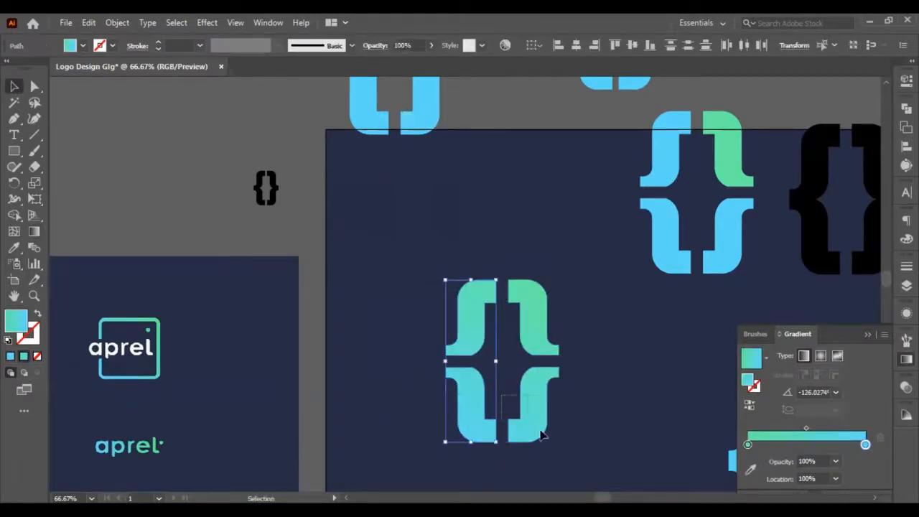
left_click(543, 435, "shift")
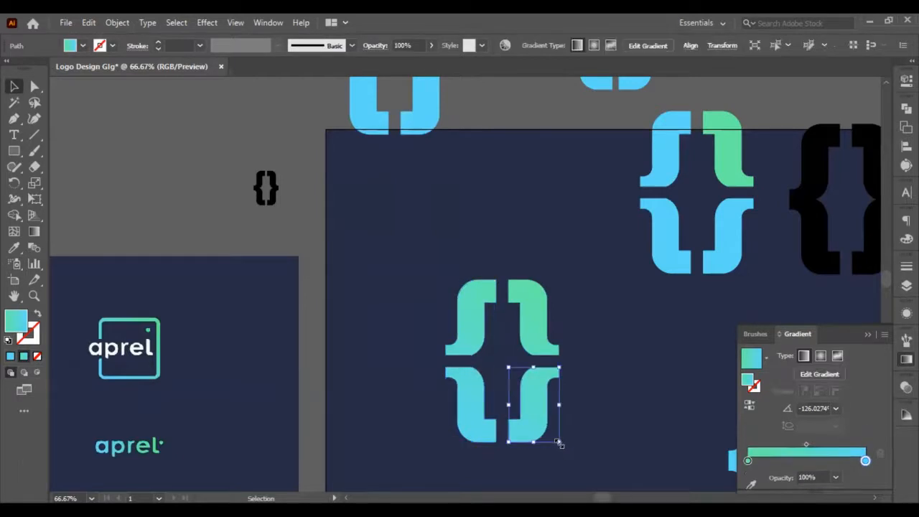
left_click(35, 232)
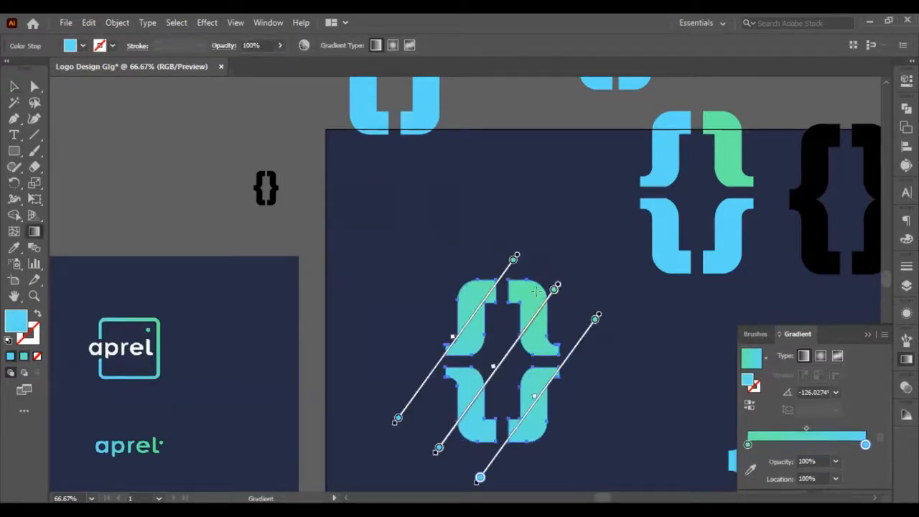
left_click_drag(541, 277, 473, 442)
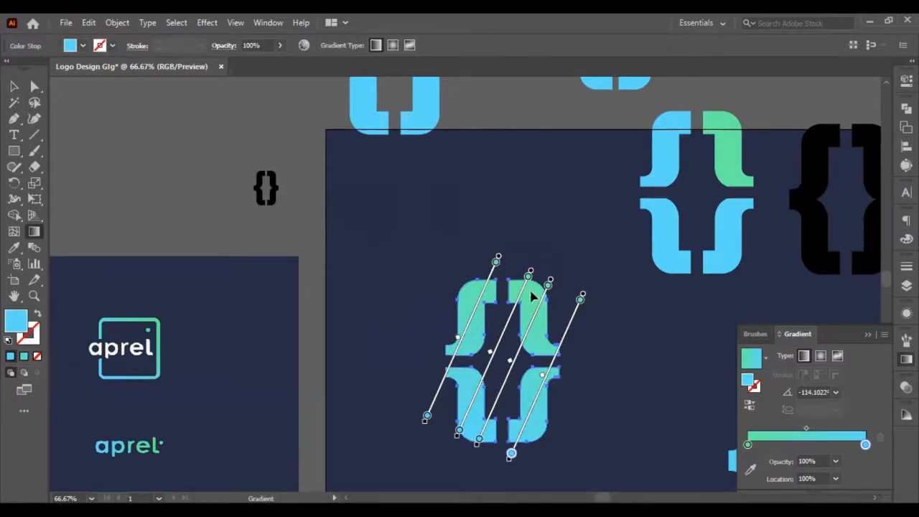
left_click_drag(535, 284, 477, 431)
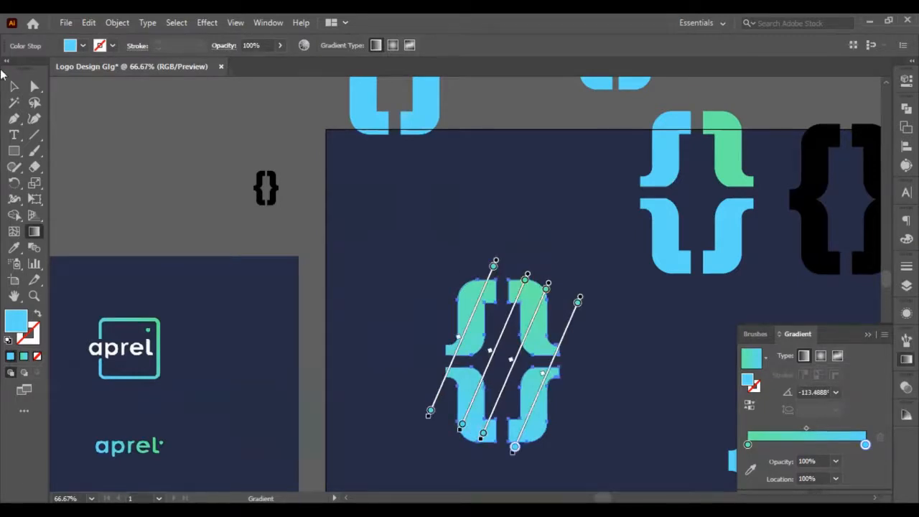
key("v")
left_click(409, 278)
Examine the green-to-blue logo at several zoom levels beside the aprel references and the other brace variants
scroll(409, 278, "down", 2)
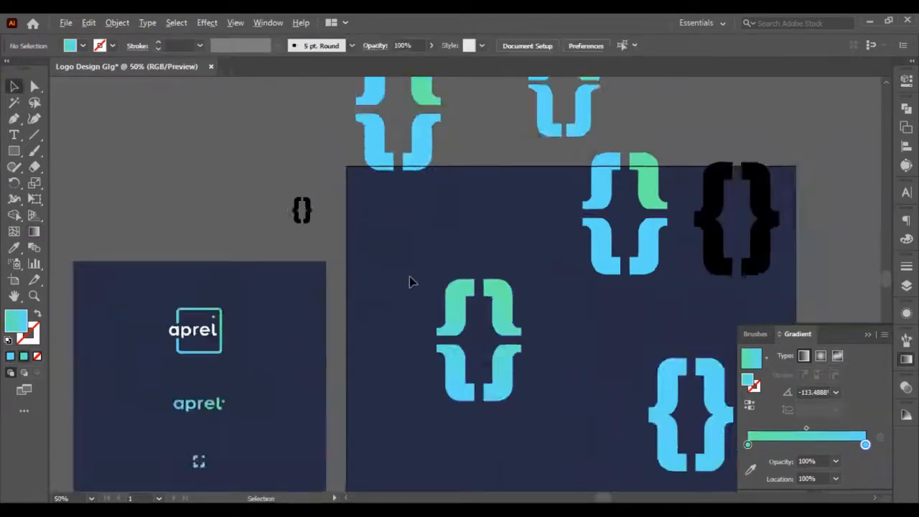
scroll(479, 373, "up", 2)
scroll(479, 379, "down", 2)
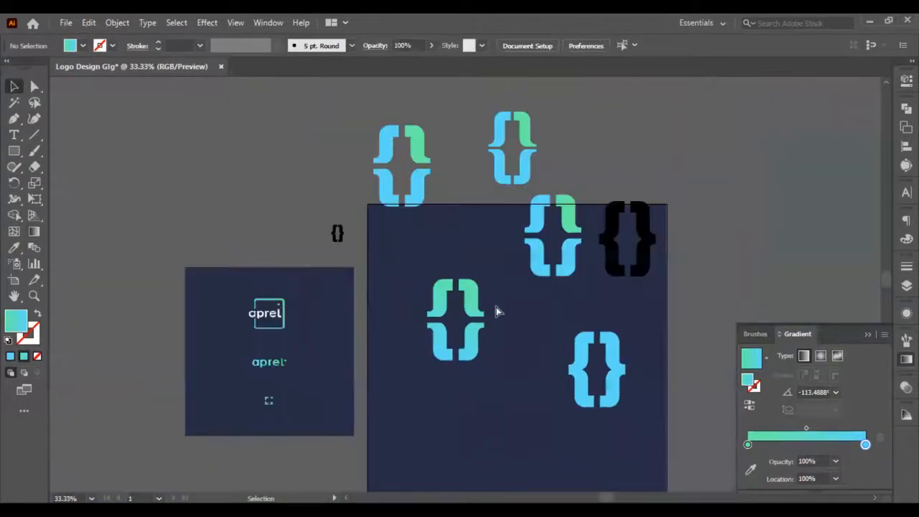
scroll(496, 312, "left", 1)
scroll(499, 314, "right", 2)
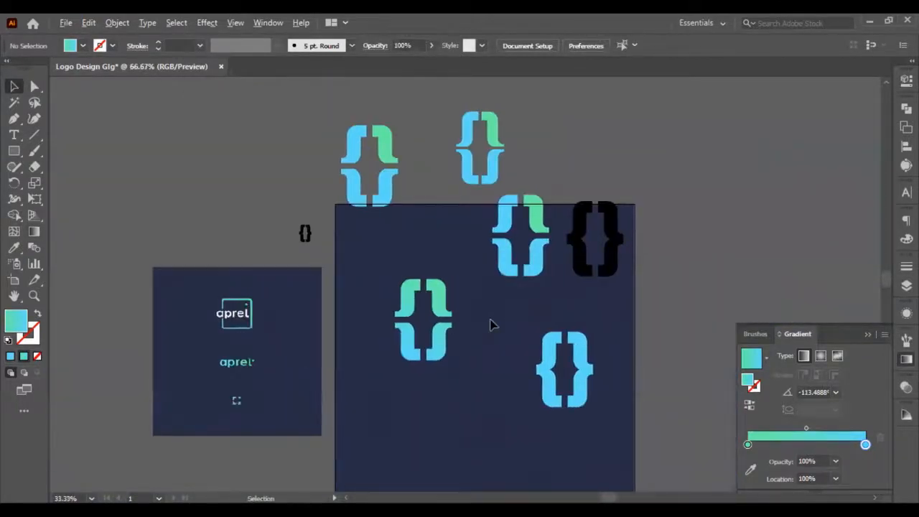
scroll(489, 325, "up", 2)
scroll(417, 327, "up", 1)
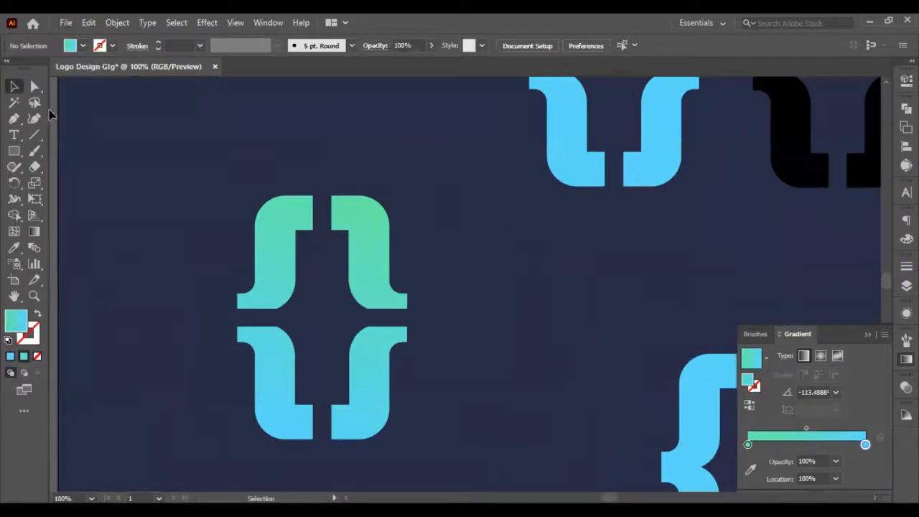
Draw a rectangle from the upper-right piece's inner corner that covers its whole vertical stem and lower hook
left_click(14, 150)
scroll(344, 228, "up", 5)
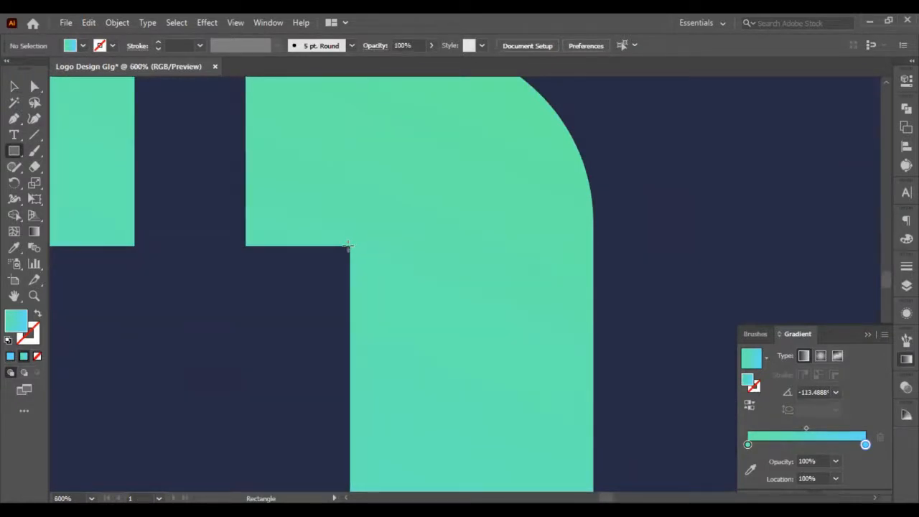
left_click(347, 245)
left_click(369, 283)
left_click_drag(349, 245, 738, 404)
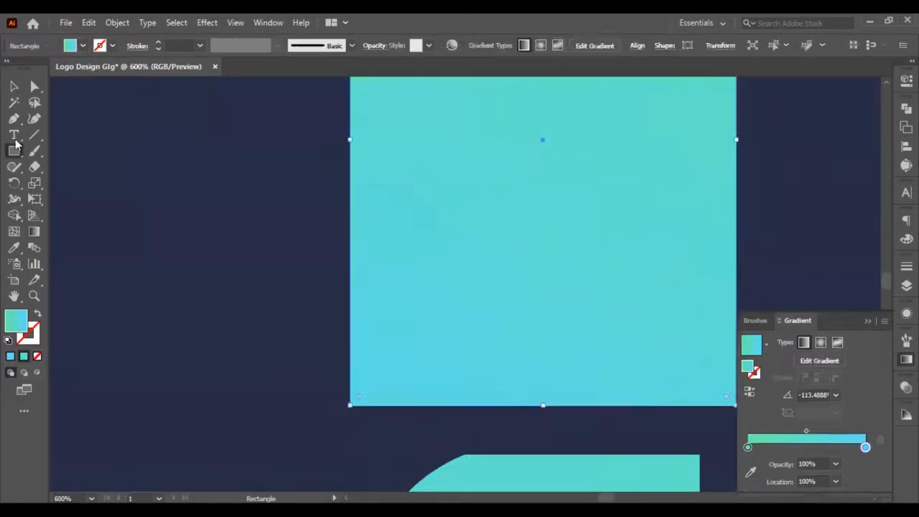
left_click(12, 87)
scroll(184, 108, "down", 4)
scroll(187, 115, "up", 3)
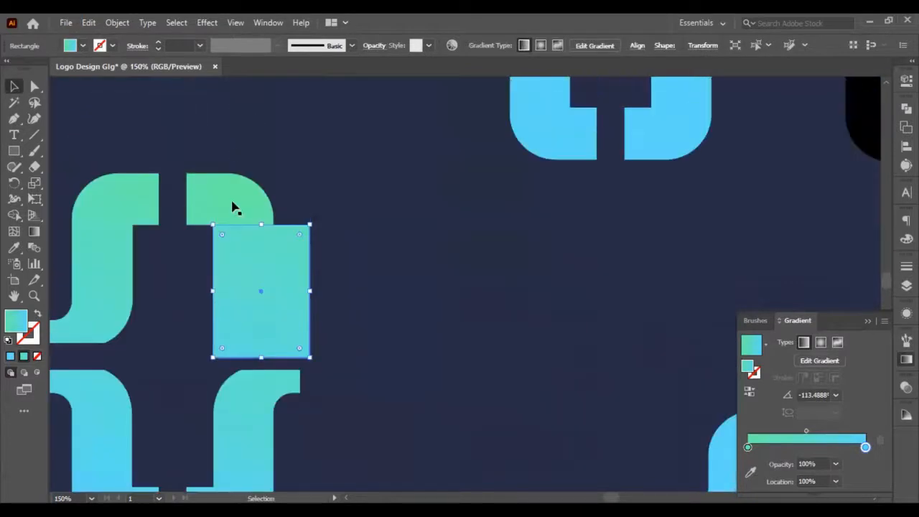
Subtract the rectangle from the upper-right logo piece with Minus Front, keeping only the rounded top section
left_click(234, 212)
left_click(280, 264, "shift")
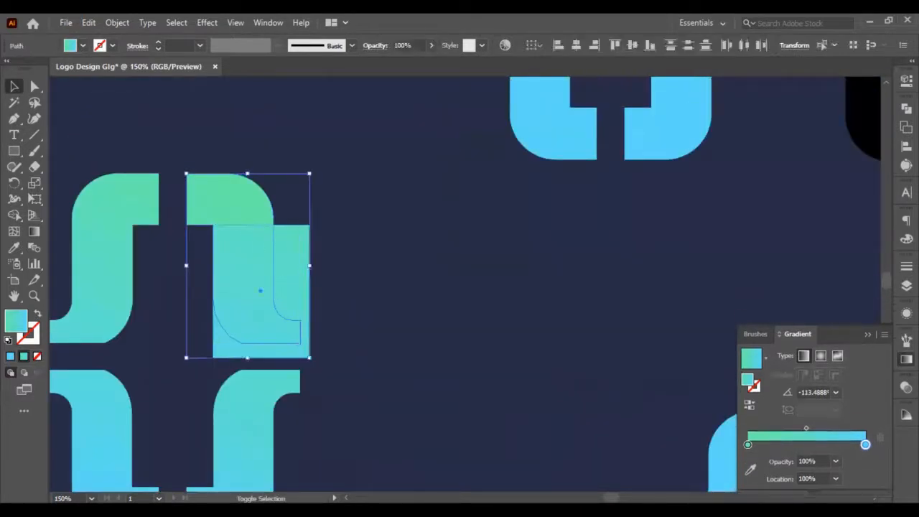
left_click(907, 109)
left_click(775, 138)
left_click(555, 300)
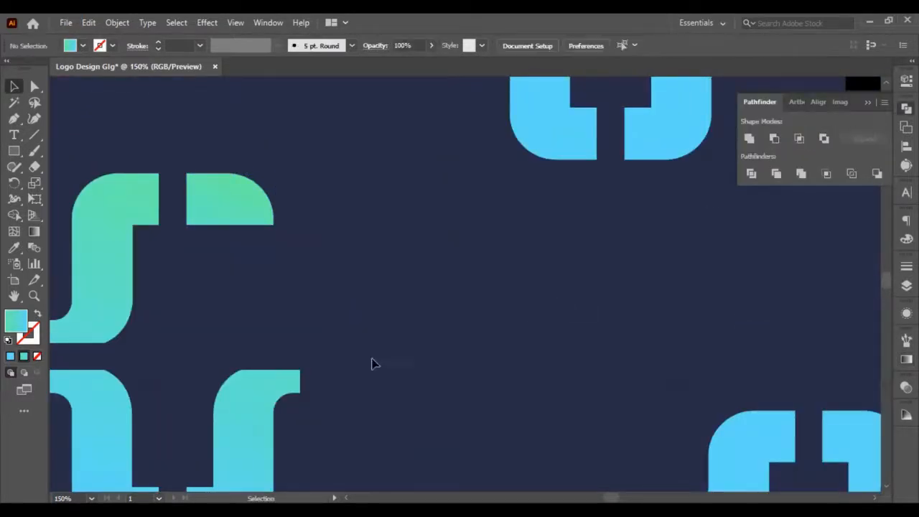
Place a copy of the small black brace text inside the gradient logo, below the shortened upper-right piece
scroll(295, 370, "down", 2)
scroll(297, 373, "up", 3)
scroll(283, 304, "left", 3)
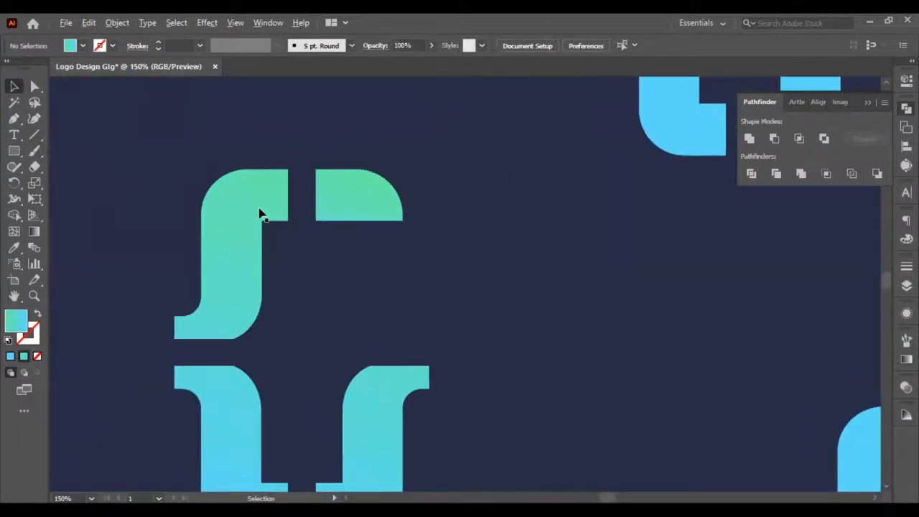
scroll(260, 213, "down", 3)
left_click(100, 128)
left_click_drag(100, 128, 284, 237)
scroll(286, 239, "up", 2)
Replace the copied brace characters with the text "THE DEV GUY"
double_click(285, 238)
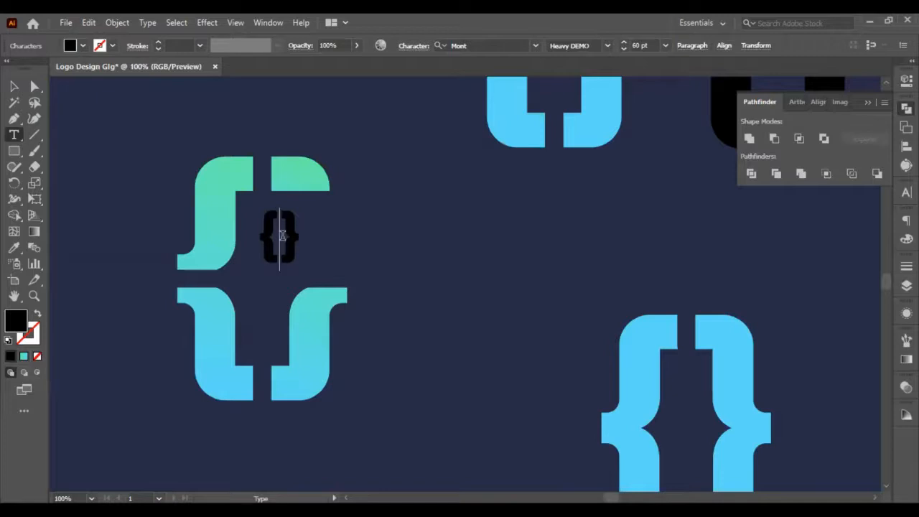
type("De")
key("BackSpace")
key("BackSpace")
key("BackSpace")
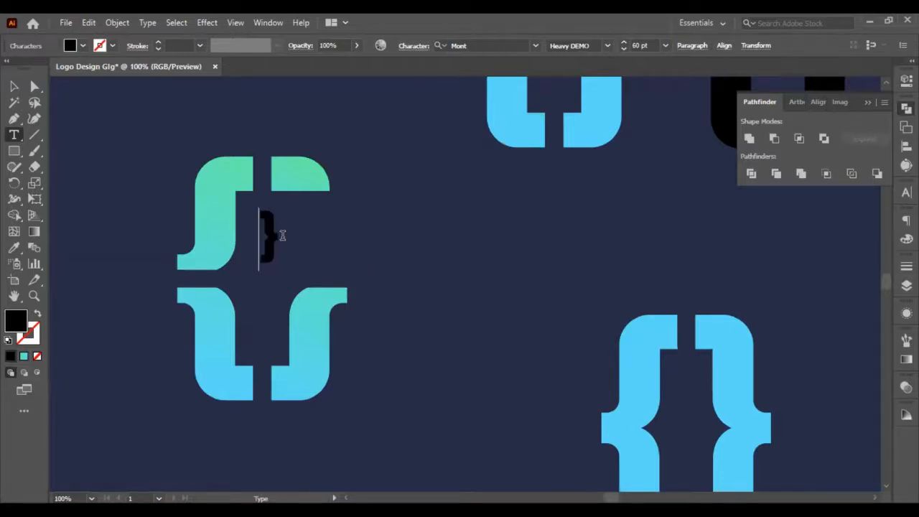
key("Delete")
type("The")
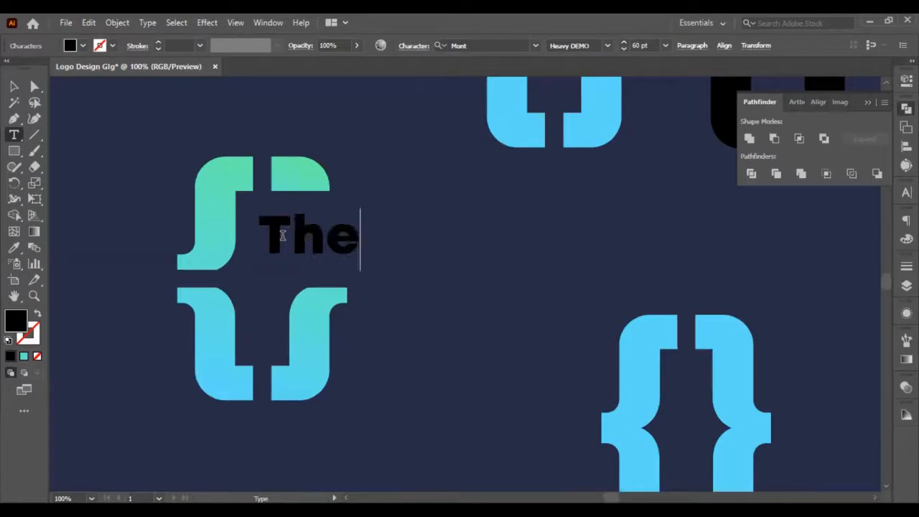
key("BackSpace")
key("BackSpace")
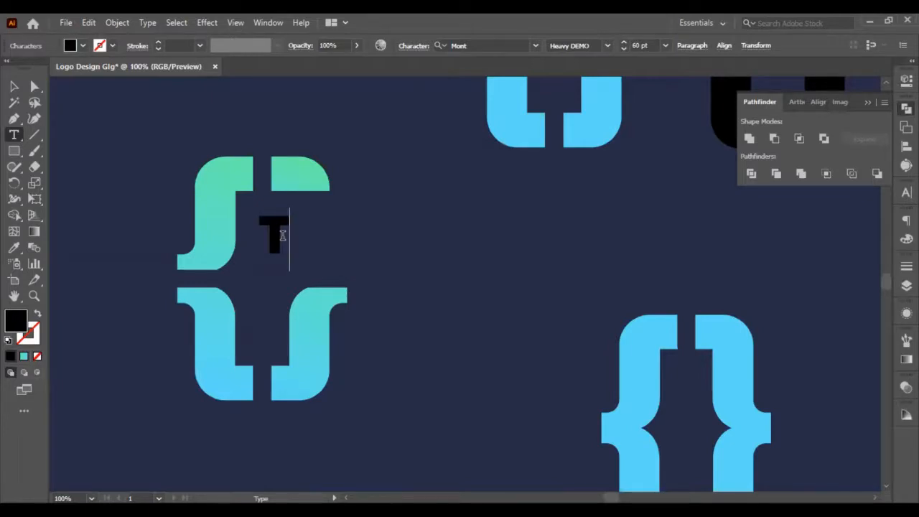
type("h")
key("BackSpace")
type("HE ")
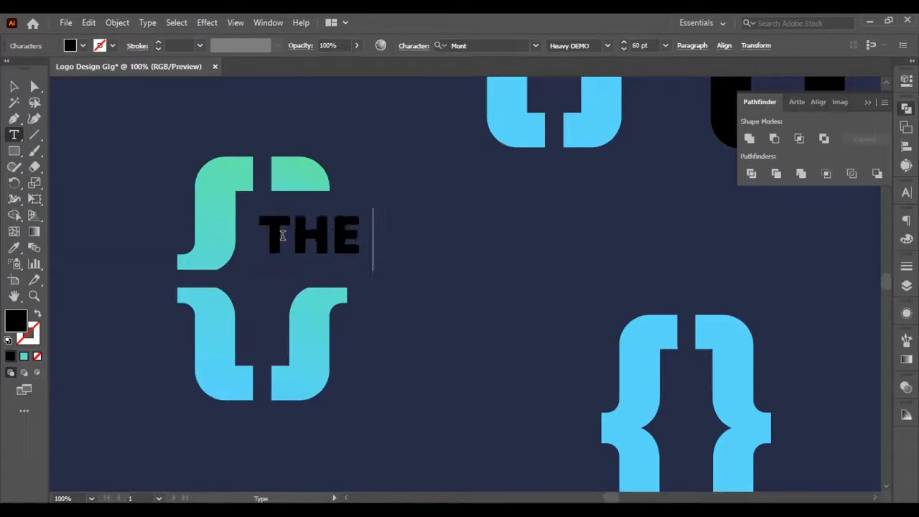
type("DEV GUY")
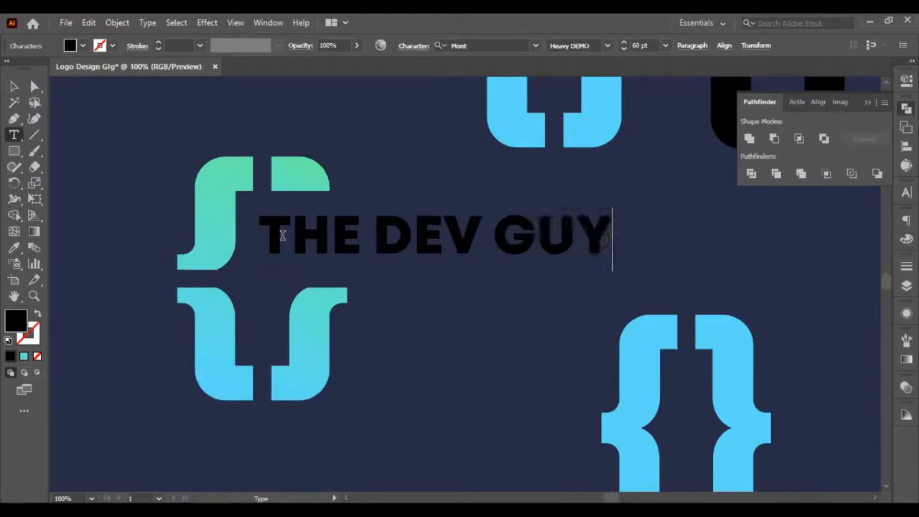
Set the font size of the "THE DEV GUY" text to 70 pt
left_click(14, 86)
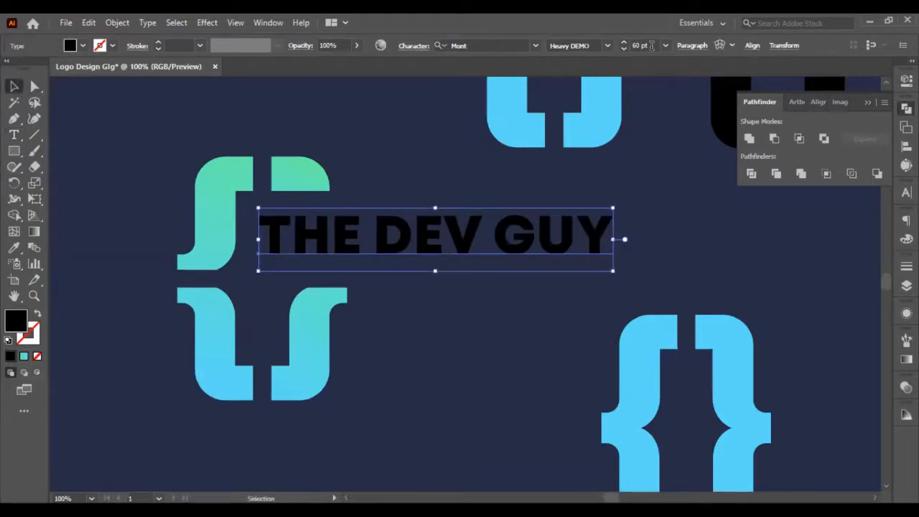
left_click(625, 41, "shift")
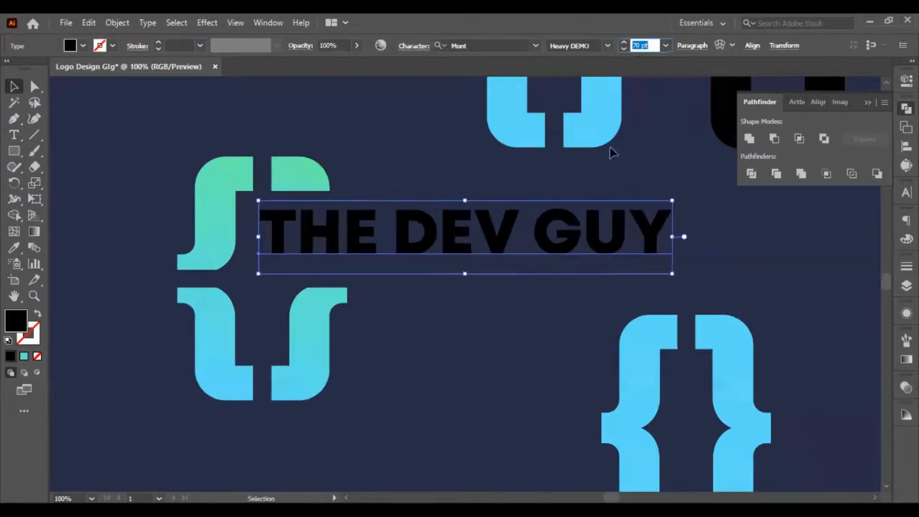
key("Escape")
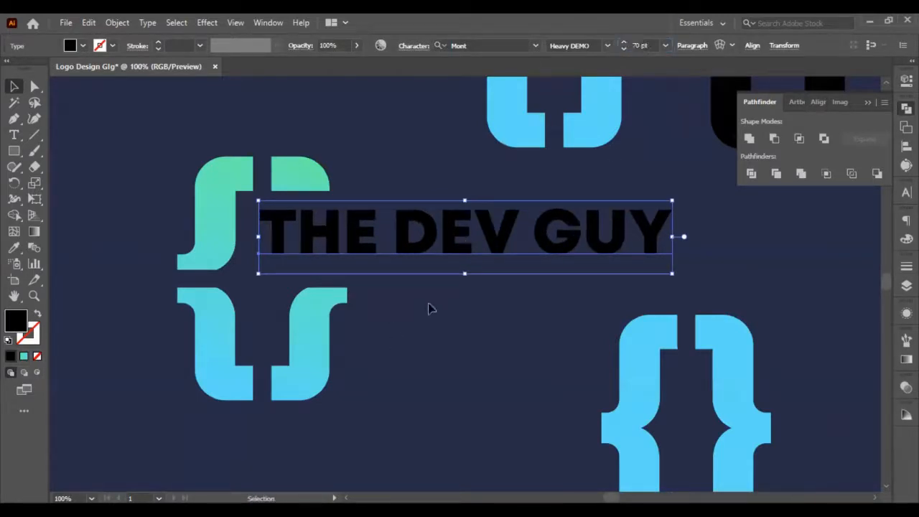
Nudge "THE DEV GUY" up and left until it sits against the inner corner of the upper-left brace piece
key("shift+Down")
key("shift+Left")
key("shift+Up")
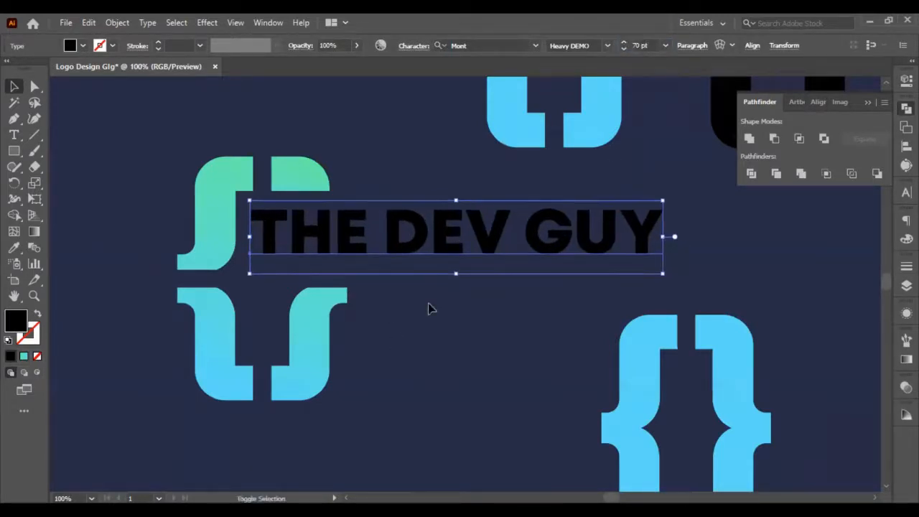
key("shift+Up")
key("shift+Up")
key("shift+Left")
key("Left")
key("Left")
key("Left")
key("Left")
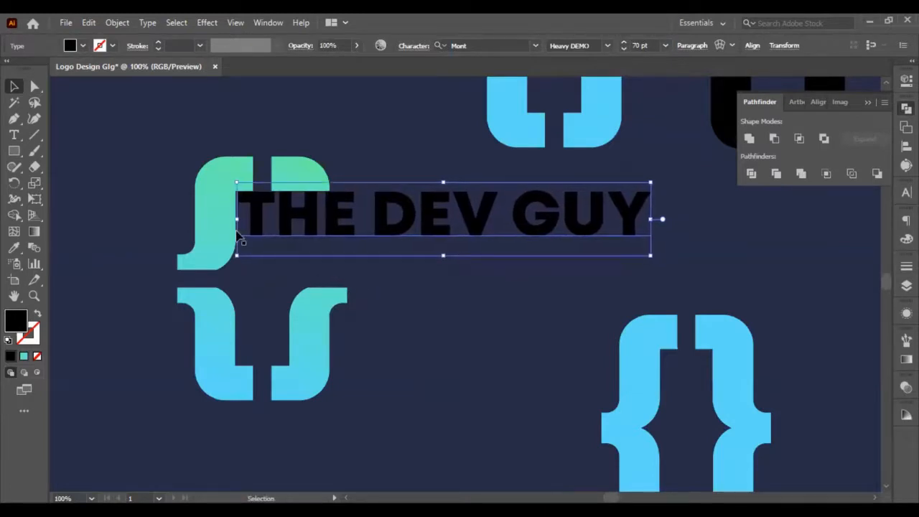
Shift the text right towards the upper-left piece's inner end and lower it to leave a gap beneath the upper pieces
scroll(235, 185, "up", 5)
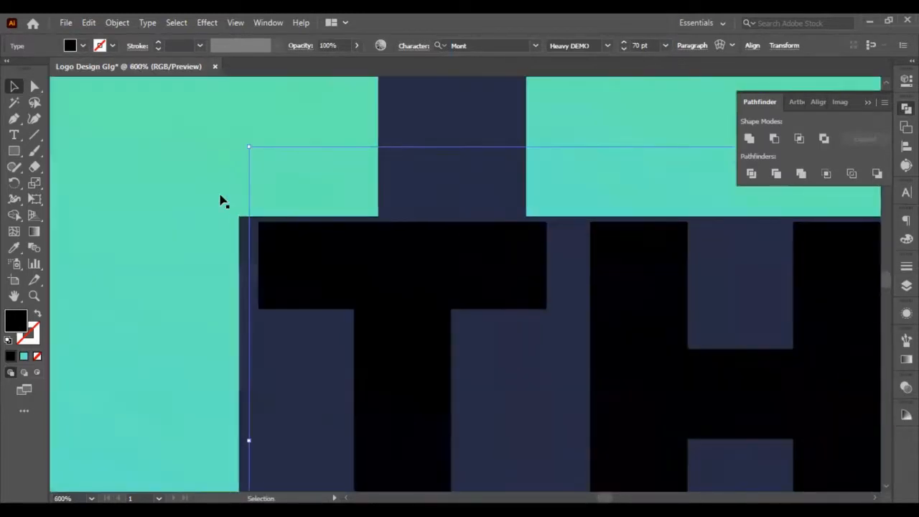
scroll(225, 215, "up", 1)
double_click(287, 267)
left_click_drag(282, 260, 283, 266)
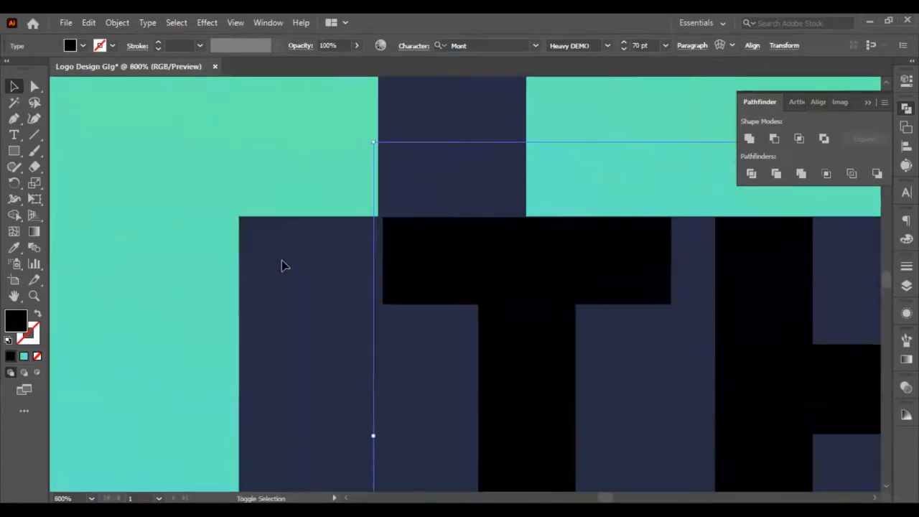
key("shift+Down")
key("shift+Down")
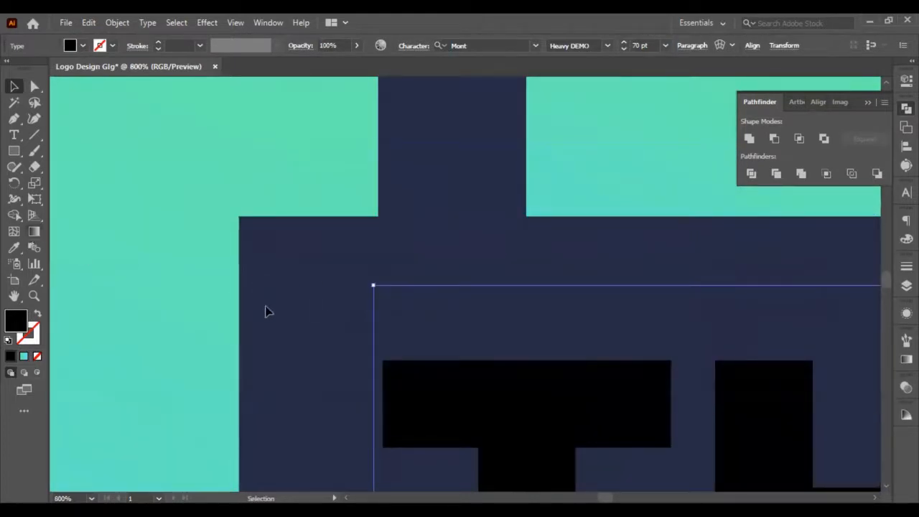
Show the rulers, place a vertical guide on the upper-left piece's inner end and line up the letter T with it
key("ctrl+r")
left_click_drag(56, 279, 380, 231)
left_click_drag(452, 386, 450, 395)
scroll(453, 350, "down", 6)
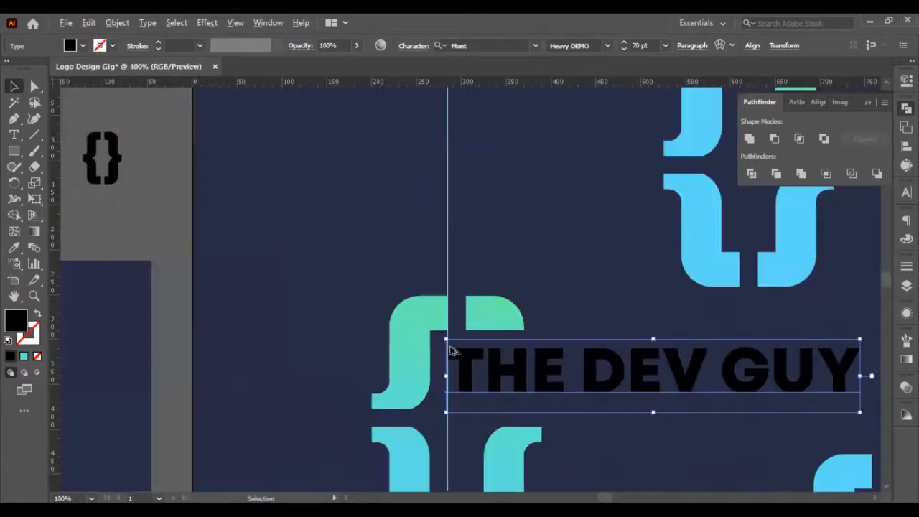
Distribute the vertical spacing evenly between the upper-right brace piece, the "THE DEV GUY" text and the lower-right brace piece
scroll(489, 402, "down", 2)
left_click(523, 406, "shift")
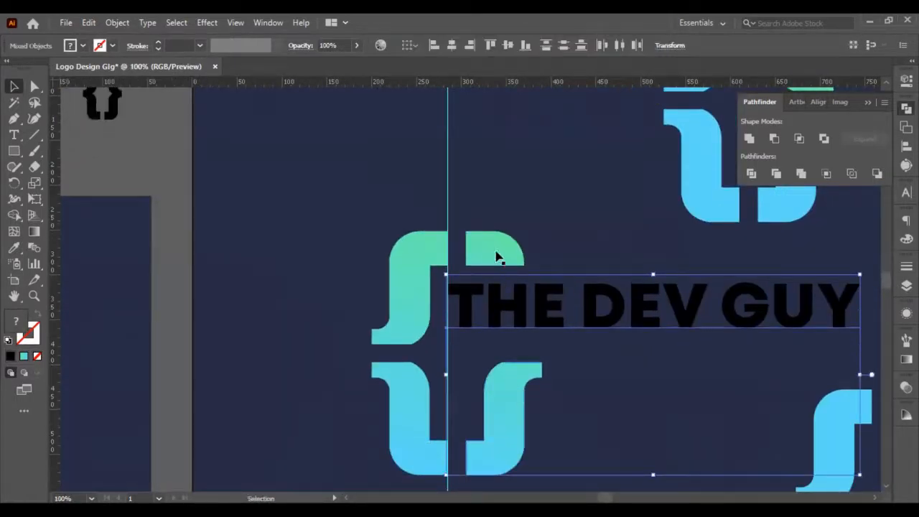
left_click(498, 255, "shift")
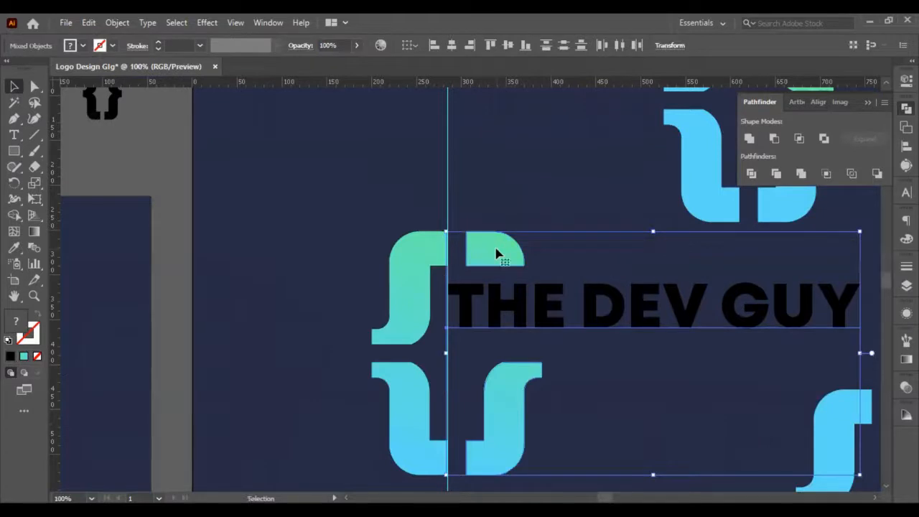
left_click(818, 101)
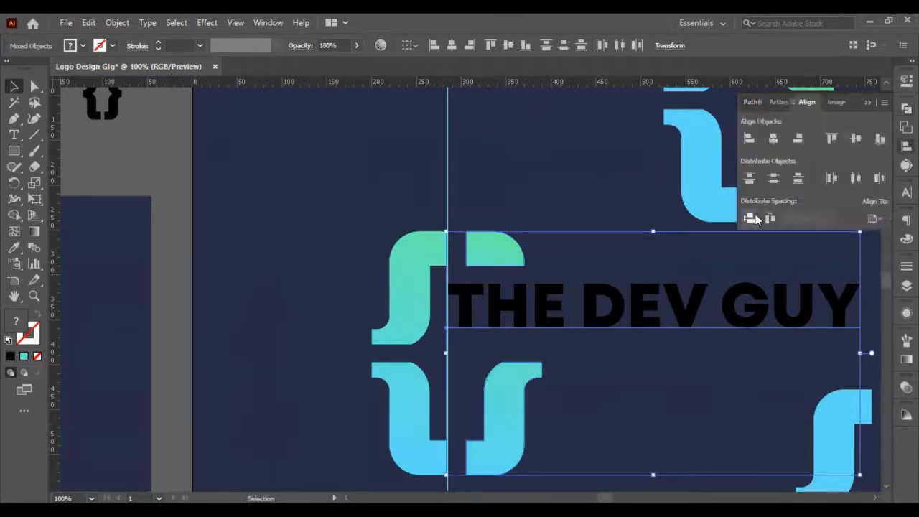
left_click(749, 219)
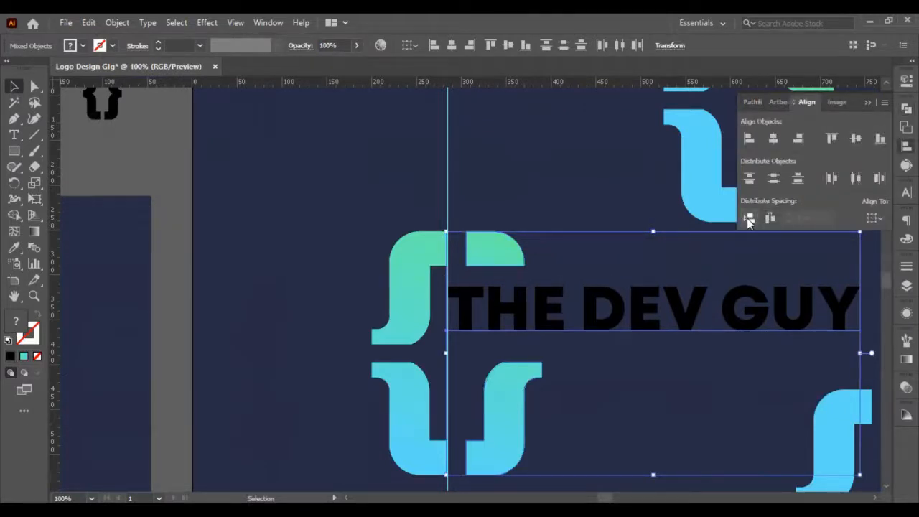
Nudge "THE DEV GUY" slightly down so its letters sit midway between the upper-right and lower-right brace pieces
left_click(615, 425)
left_click(611, 332)
key("shift+Down")
key("Up")
key("Up")
key("Up")
key("Up")
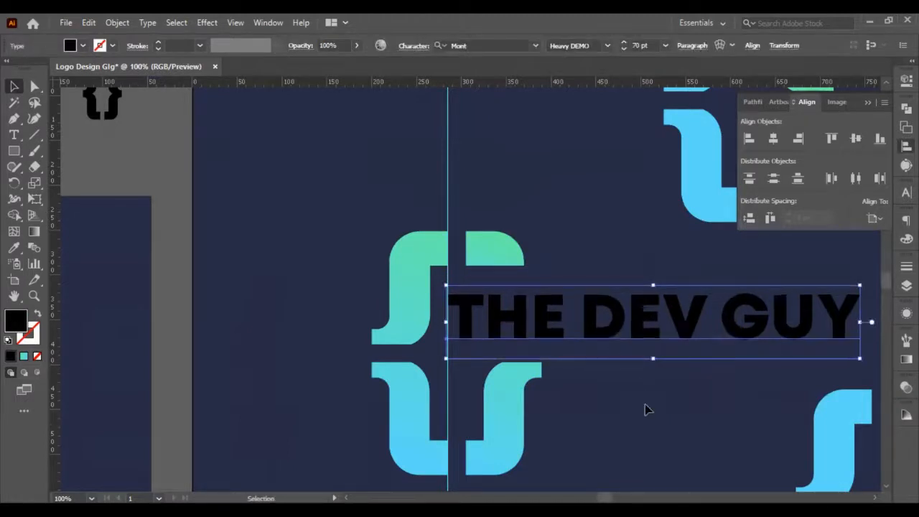
left_click(645, 409)
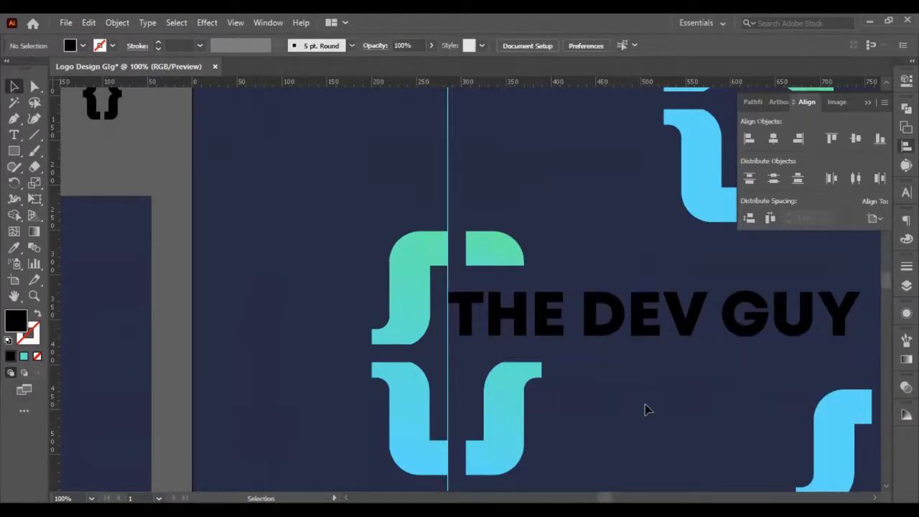
Replace the "THE DEV GUY" text with "DEVSTUDIO"
scroll(618, 369, "down", 3)
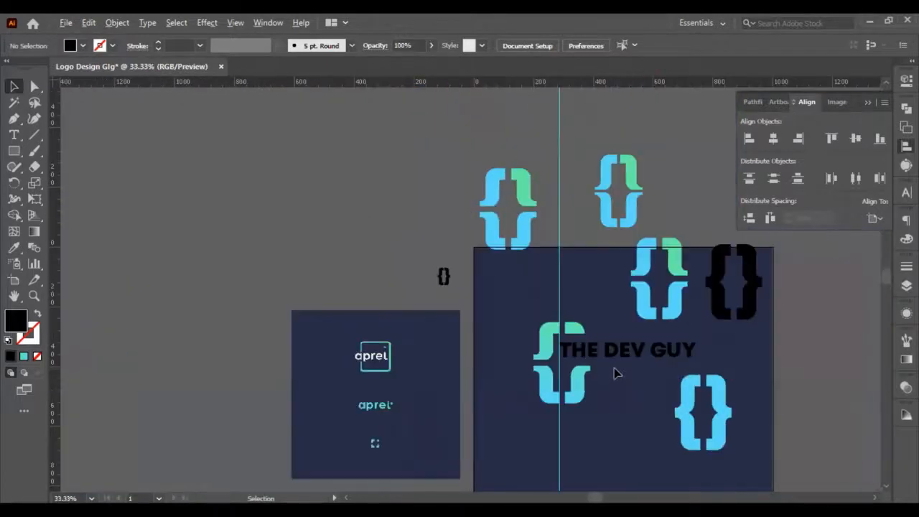
scroll(614, 368, "up", 2)
left_click(661, 327)
triple_click(664, 327)
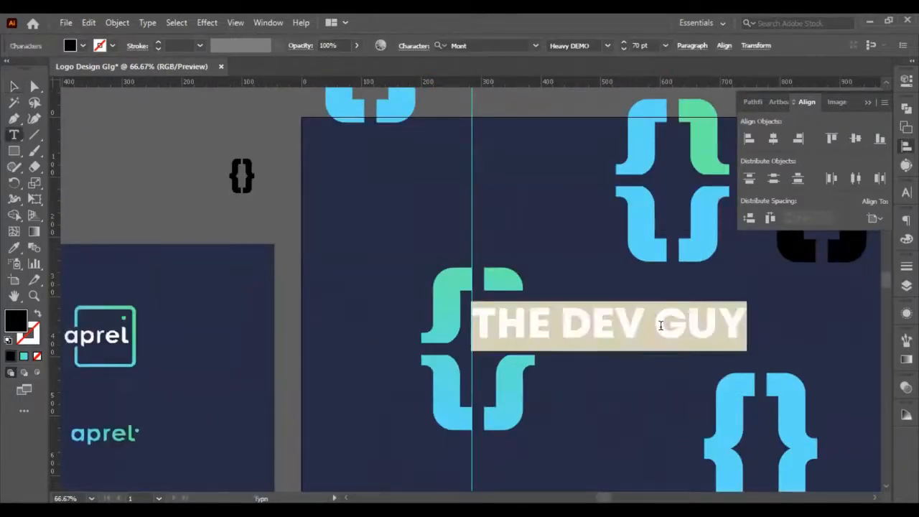
key("BackSpace")
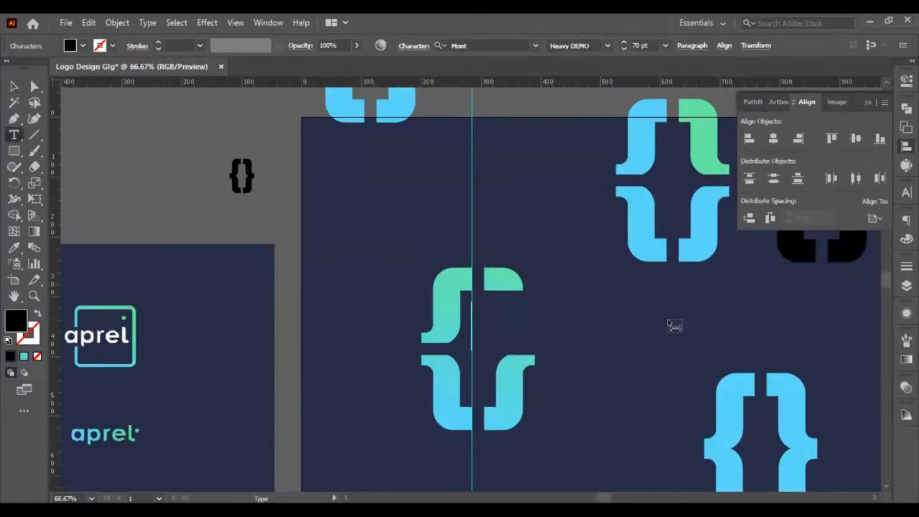
type("dE")
key("BackSpace")
key("BackSpace")
type("D")
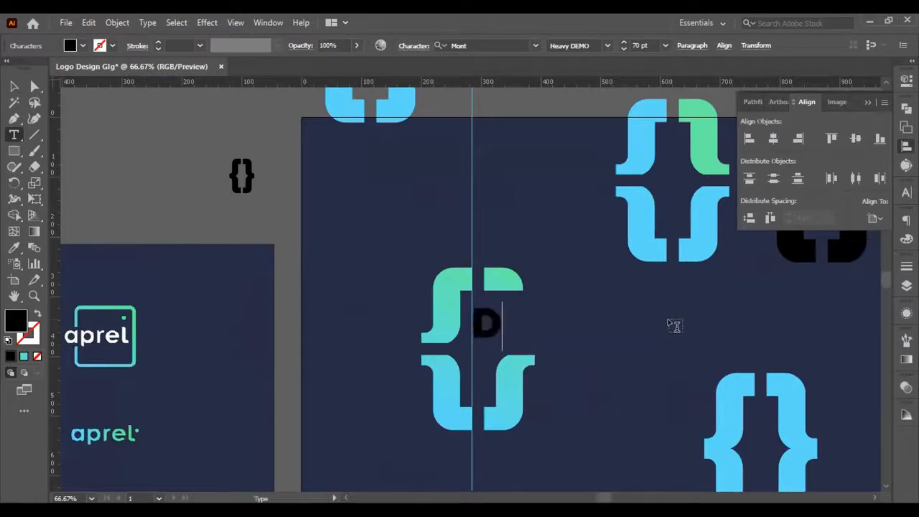
type("EVSTUDIOS")
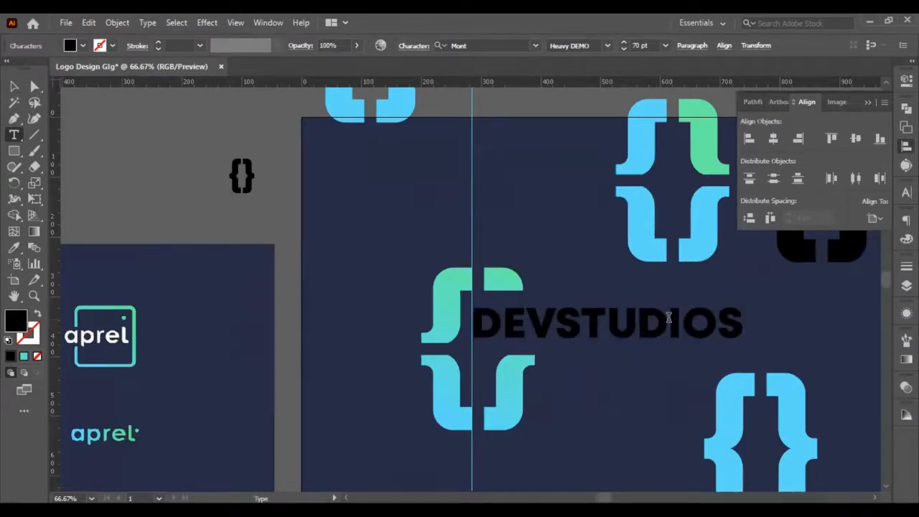
key("BackSpace")
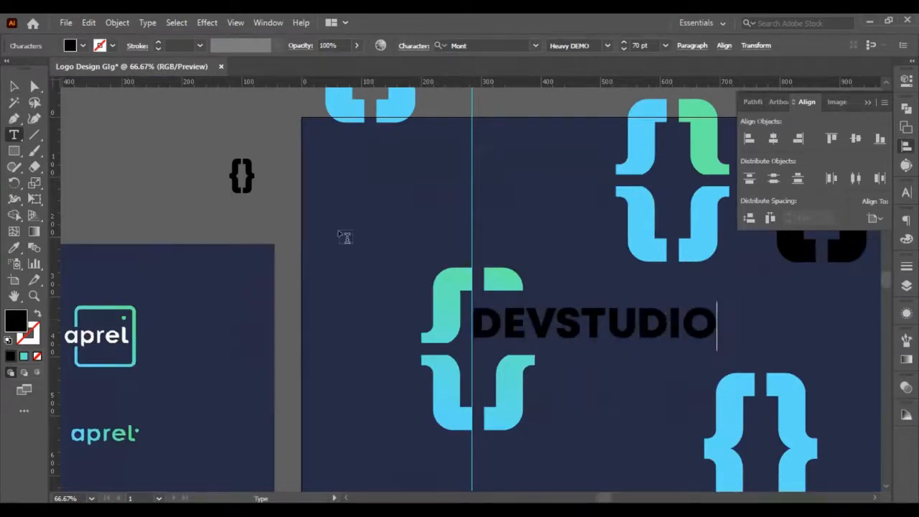
Remove the letters STUD from "DEVSTUDIO" so the text reads "DEVIO"
key("ctrl+a")
left_click(637, 331)
left_click_drag(635, 331, 559, 327)
key("BackSpace")
key("Delete")
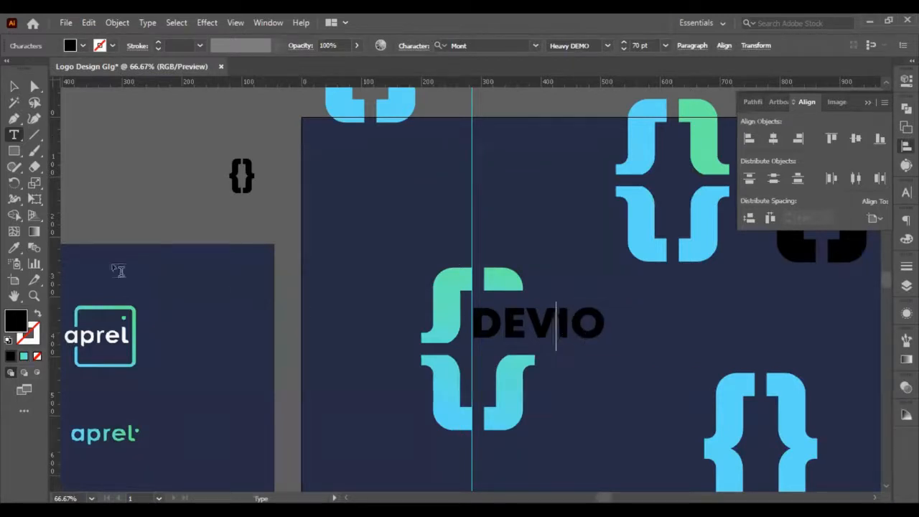
left_click(13, 86)
left_click(594, 397)
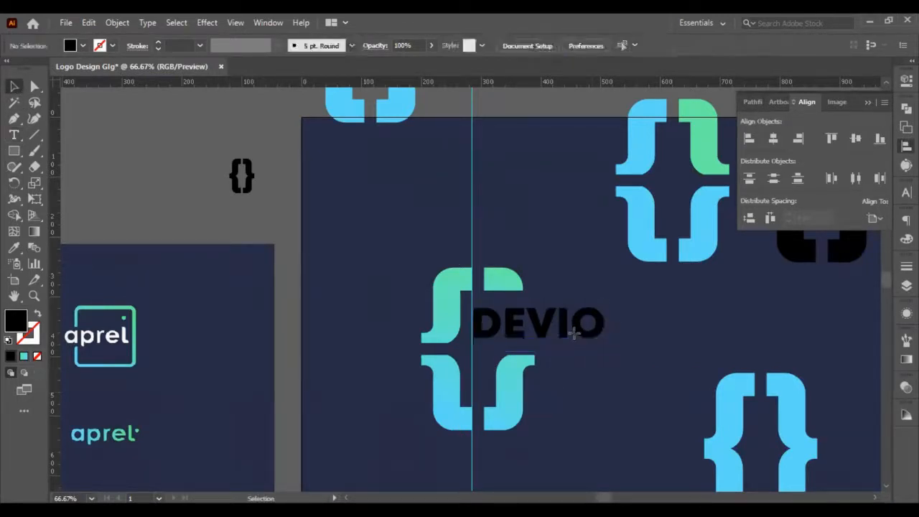
Colour the "DEVIO" text white by sampling the lettering of the framed aprel logo
left_click(577, 339)
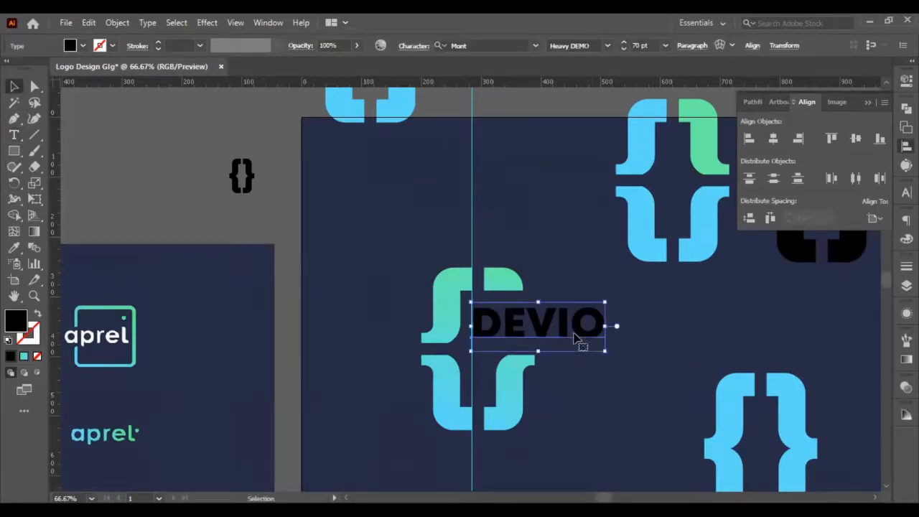
left_click(11, 248)
scroll(116, 330, "up", 5)
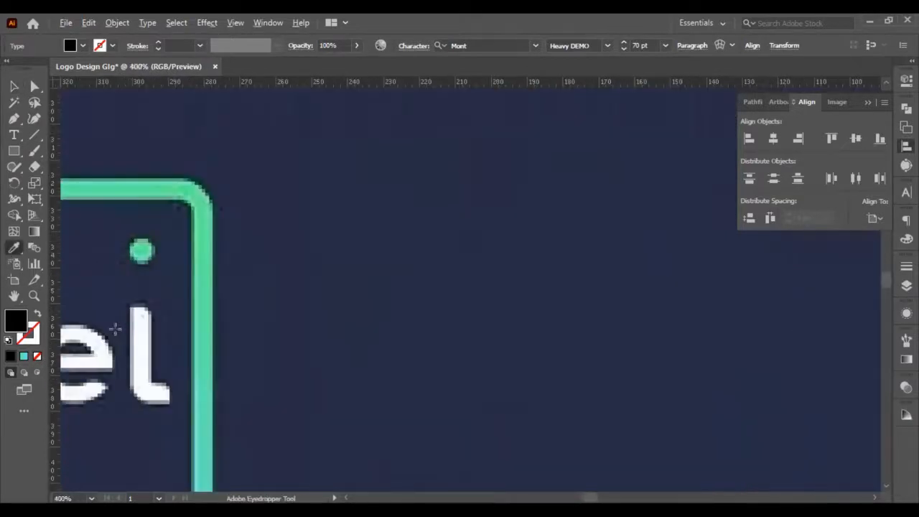
left_click(136, 342)
left_click(13, 86)
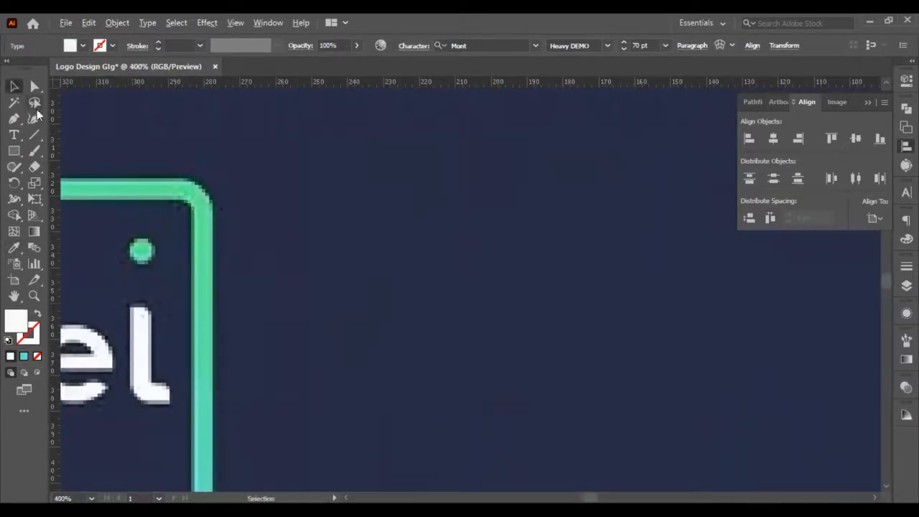
scroll(176, 182, "down", 4)
scroll(215, 212, "down", 1)
left_click(661, 308)
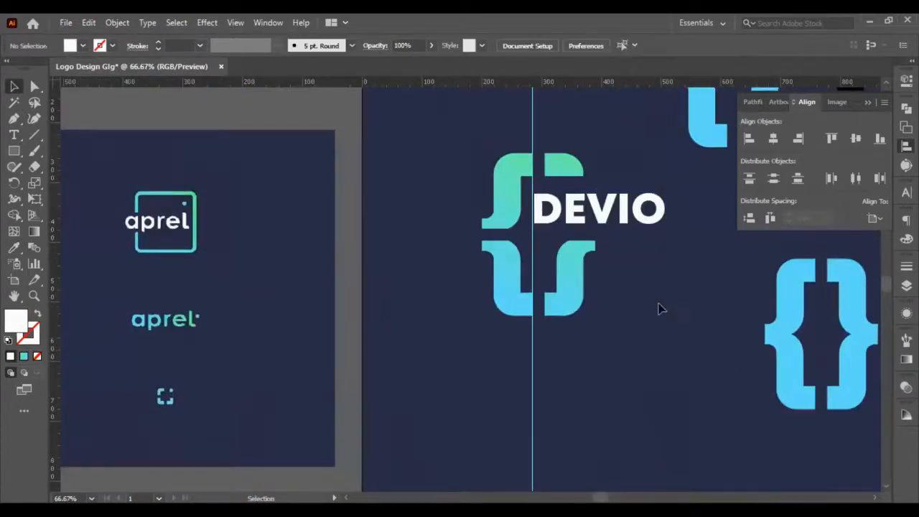
Convert the "DEVIO" text to outlines and offset its paths by -2 px with miter joins
scroll(535, 223, "right", 3)
left_click(531, 222)
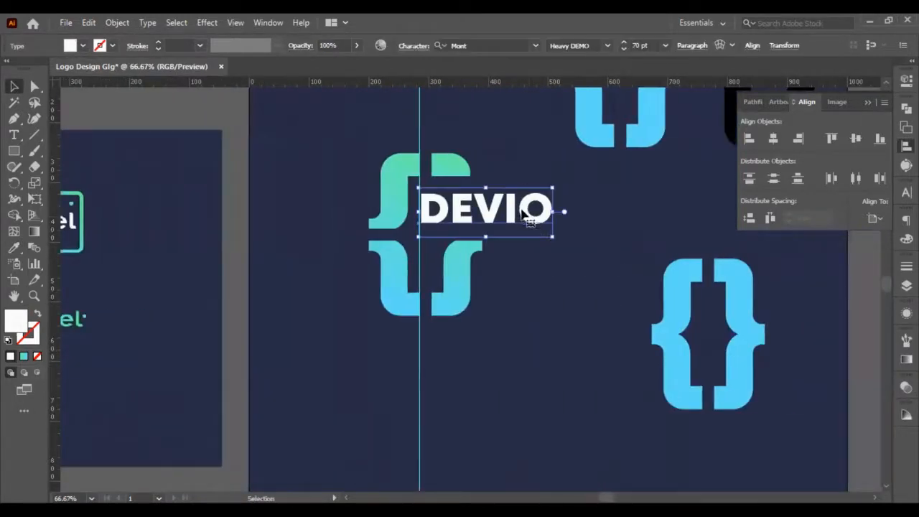
right_click(529, 220)
left_click(547, 297)
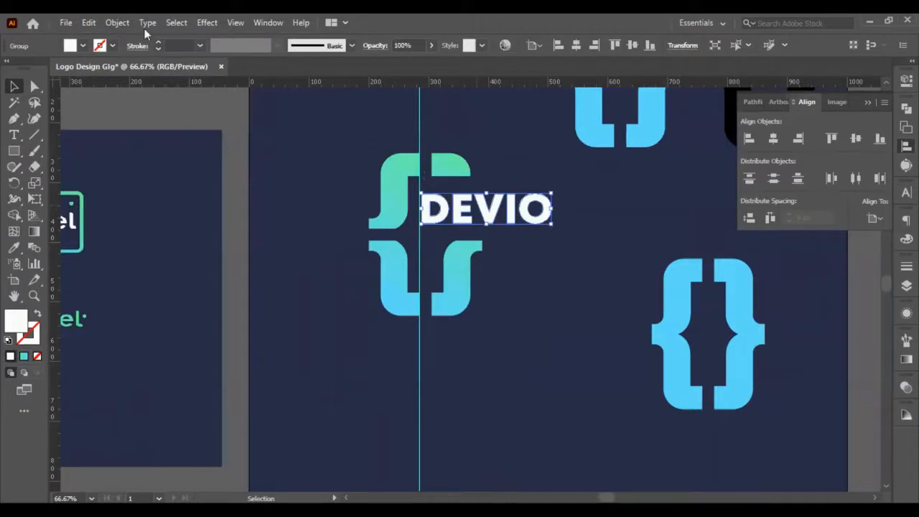
left_click(118, 22)
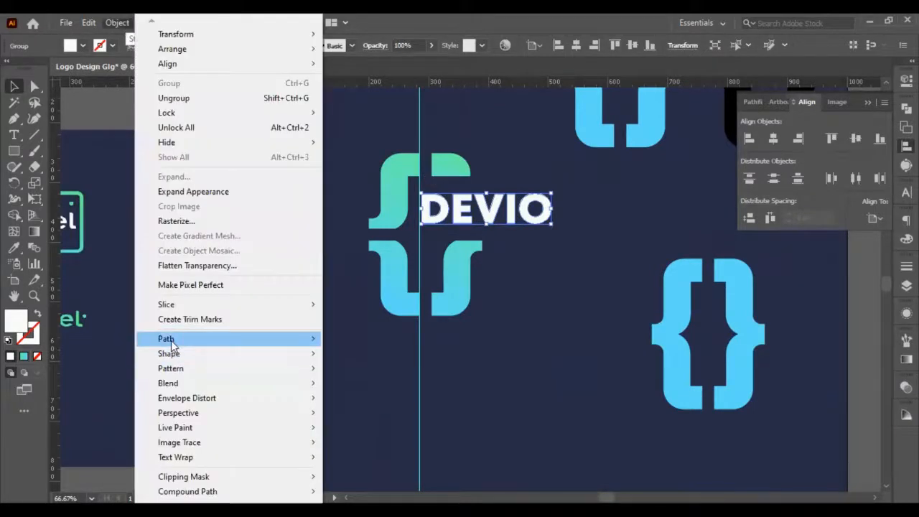
mouse_move(168, 338)
left_click(362, 387)
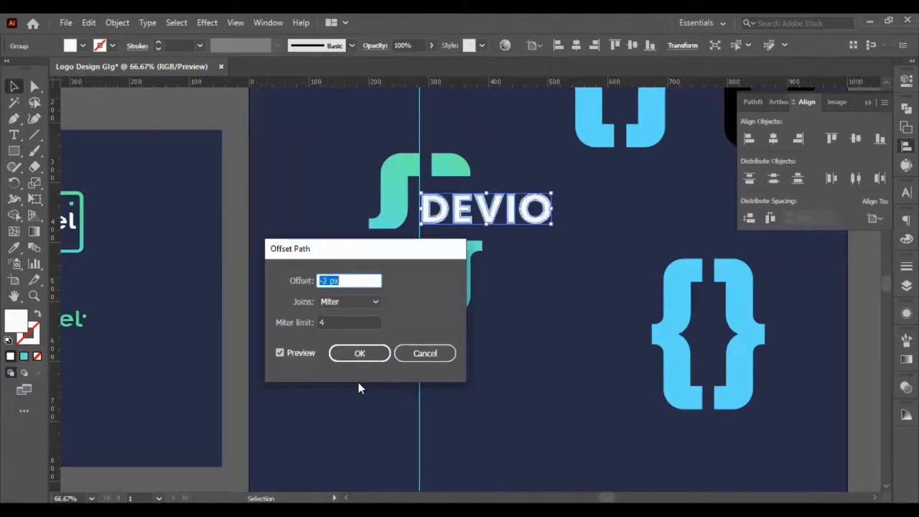
left_click(362, 355)
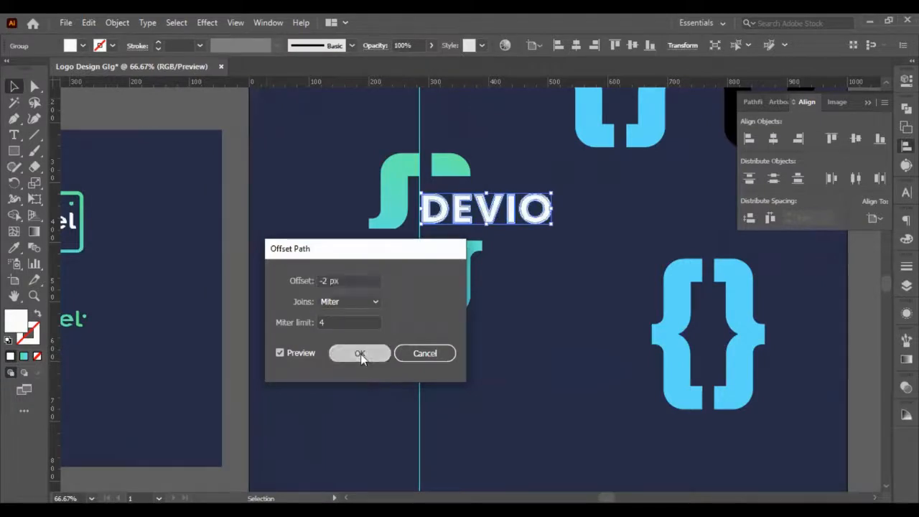
Delete the original thicker outlines of the "DEVIO" letters, keeping the thinner offset shapes
left_click(33, 86)
left_click(575, 254)
scroll(510, 215, "up", 3)
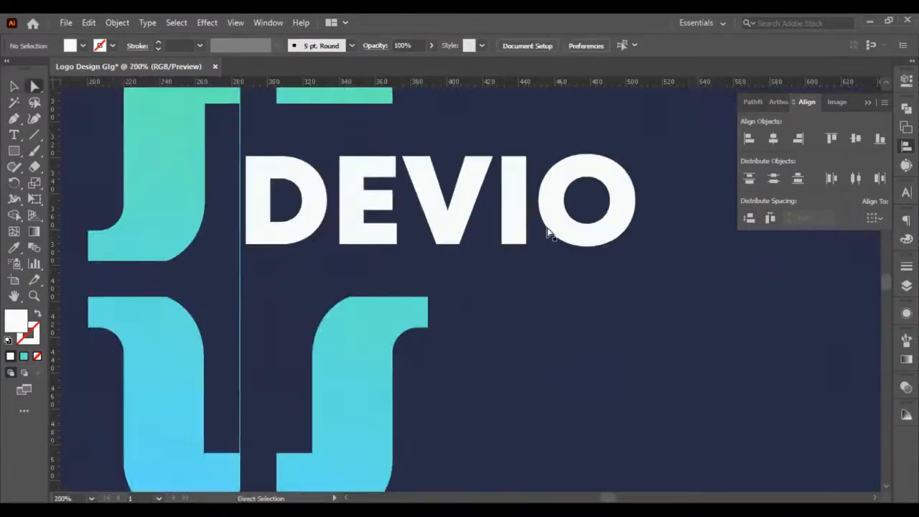
left_click(546, 233)
key("Delete")
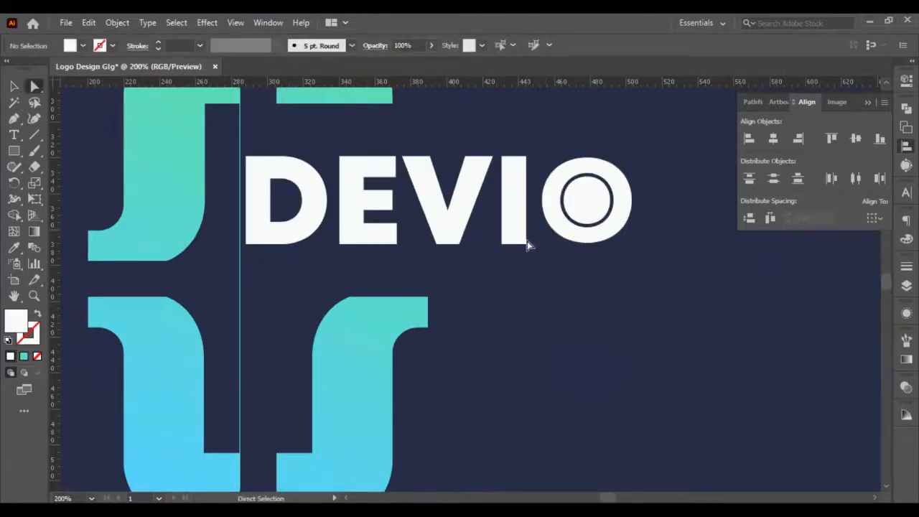
left_click(526, 244)
key("Delete")
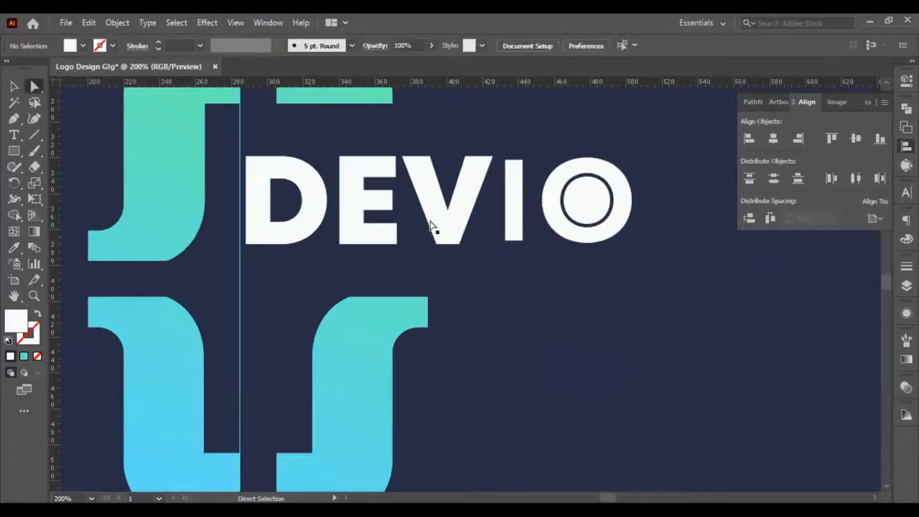
left_click(378, 243)
key("Delete")
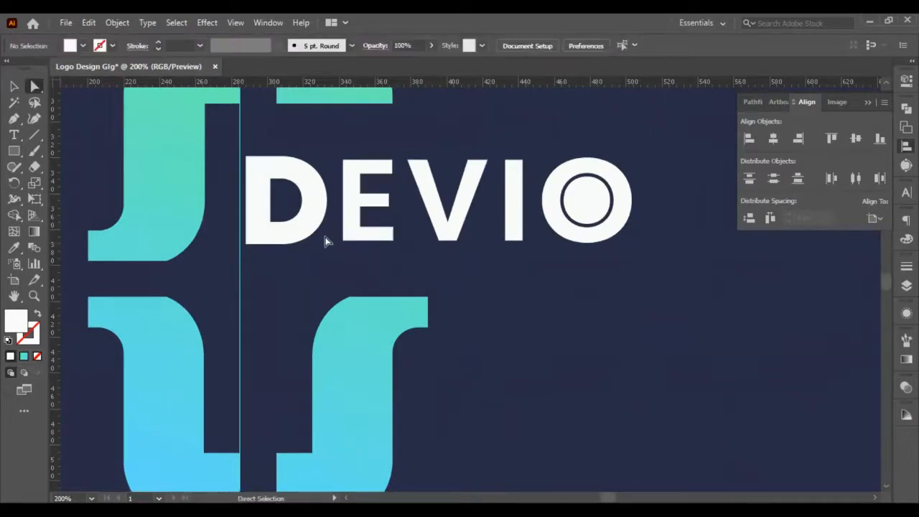
left_click(318, 241)
key("Delete")
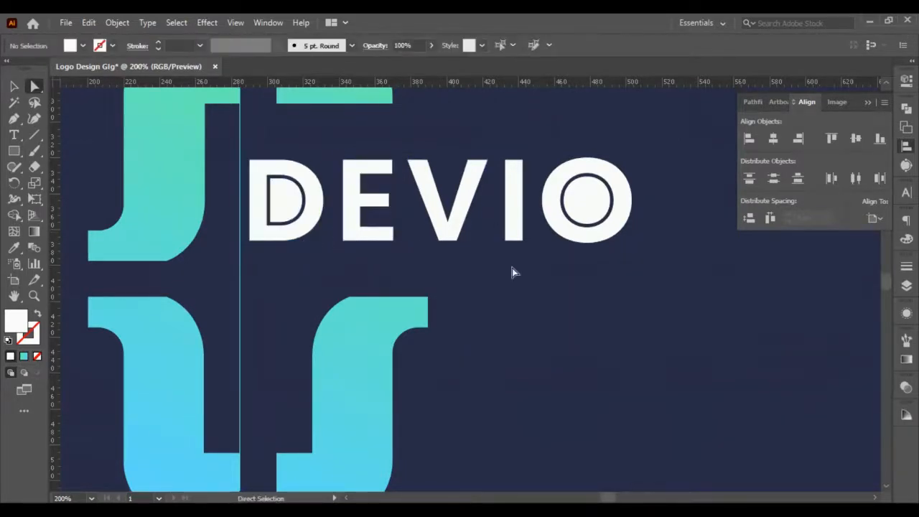
Delete the leftover filled shapes inside the letters D and O
left_click(281, 210)
key("Delete")
left_click(609, 203)
key("Delete")
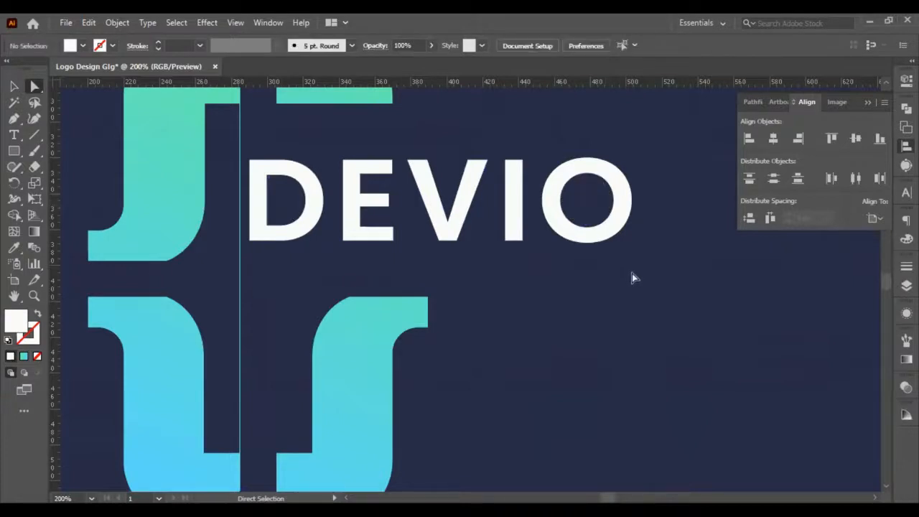
Draw a white rectangle across the stem of the upper-left brace piece, matching the stem's width and starting at its inner corner
scroll(611, 273, "down", 3)
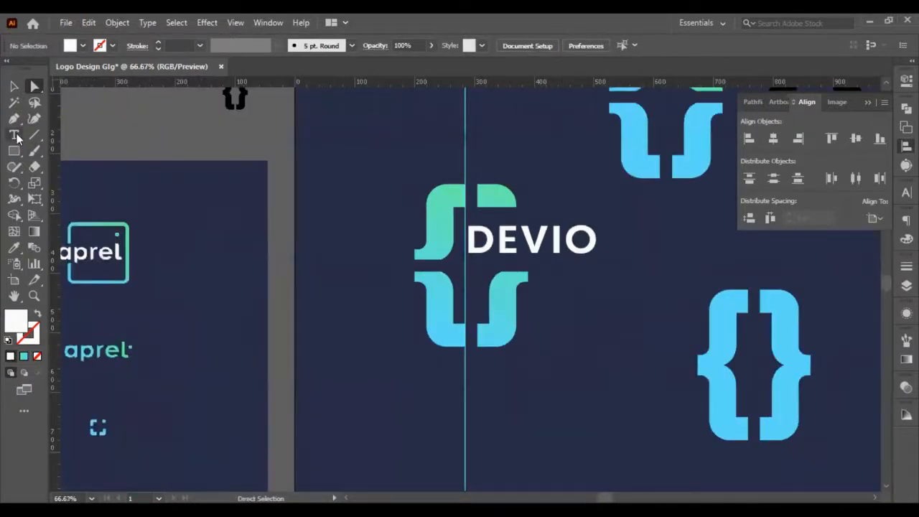
left_click(14, 86)
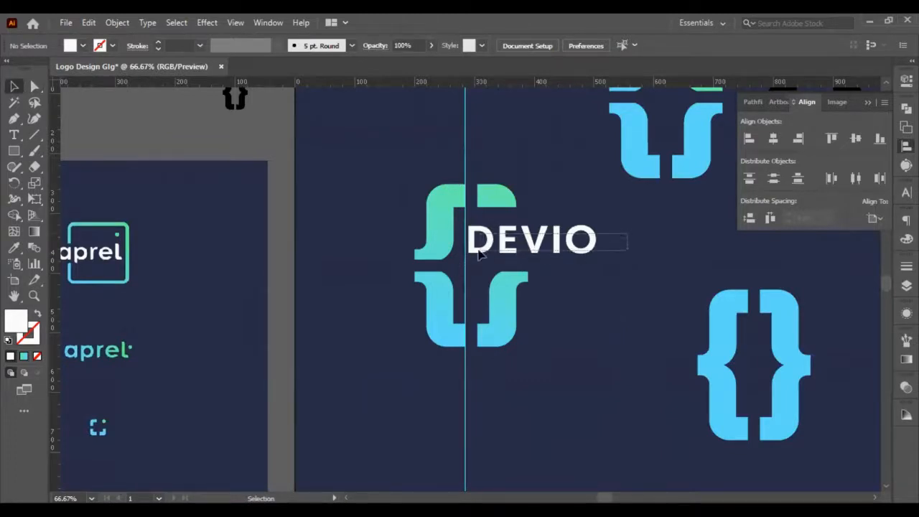
scroll(553, 234, "up", 3)
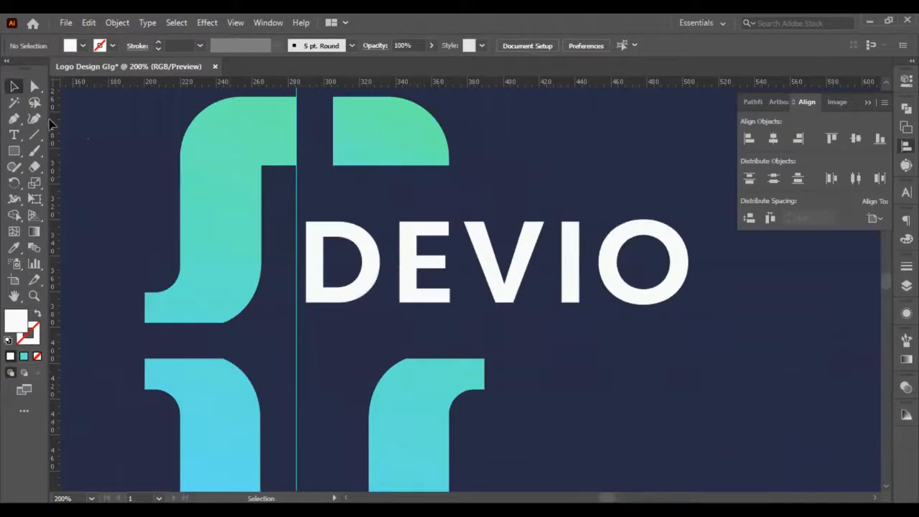
left_click(14, 150)
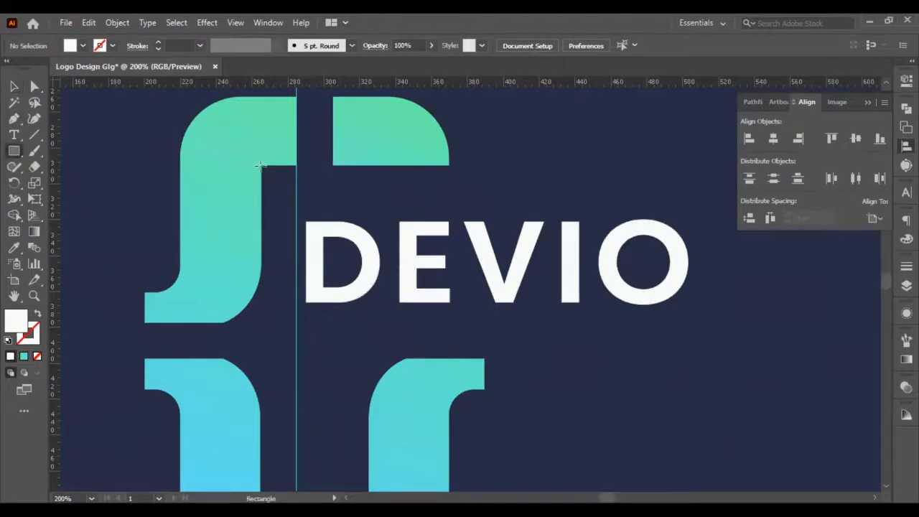
left_click_drag(261, 220, 181, 259)
left_click(14, 86)
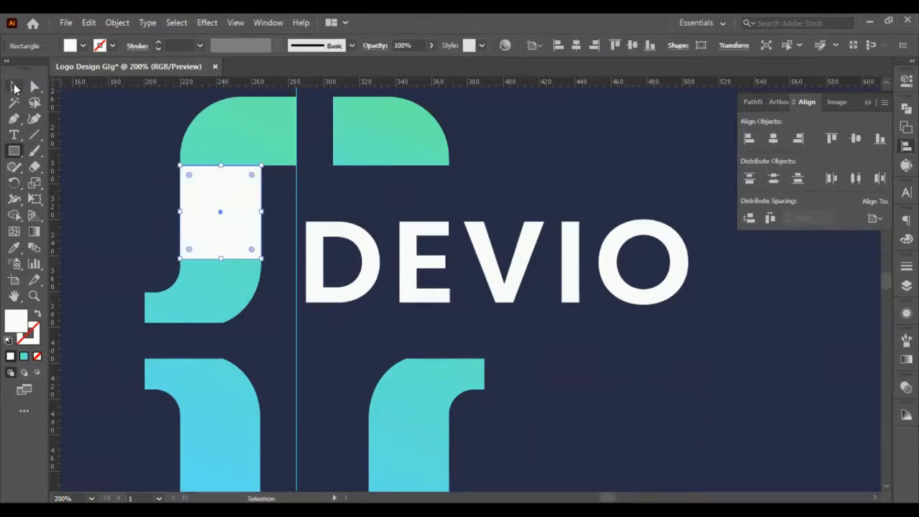
Align the rectangle to the right edge of the upper-right brace piece and shorten it from below so it clears the lettering
left_click(403, 154, "shift")
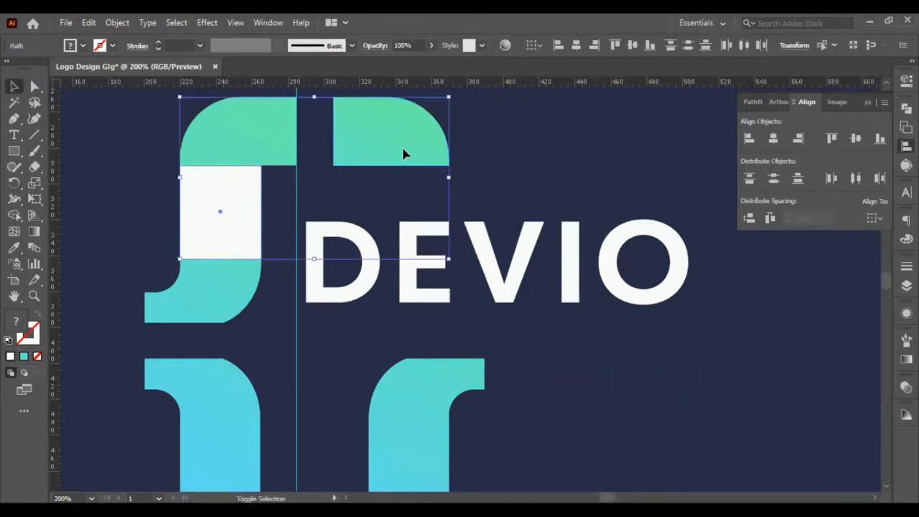
left_click(798, 139)
left_click(405, 246)
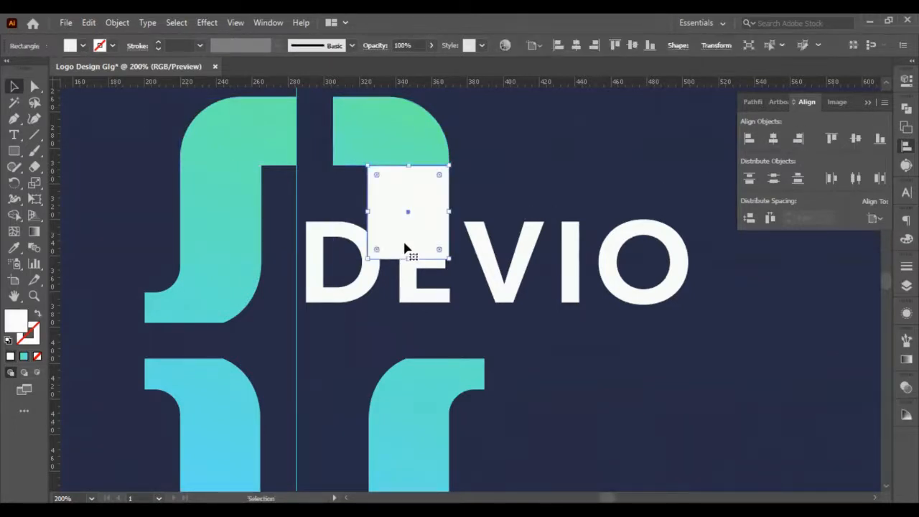
left_click_drag(407, 258, 408, 203)
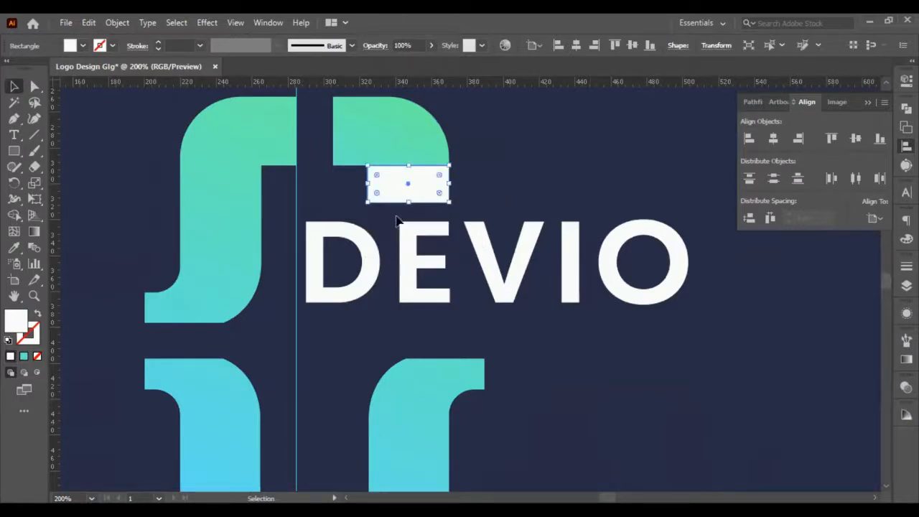
Move the "DEVIO" wordmark straight down until its baseline is level with the lower edge of the upper-left brace piece
left_click(434, 255)
left_click_drag(415, 257, 451, 321)
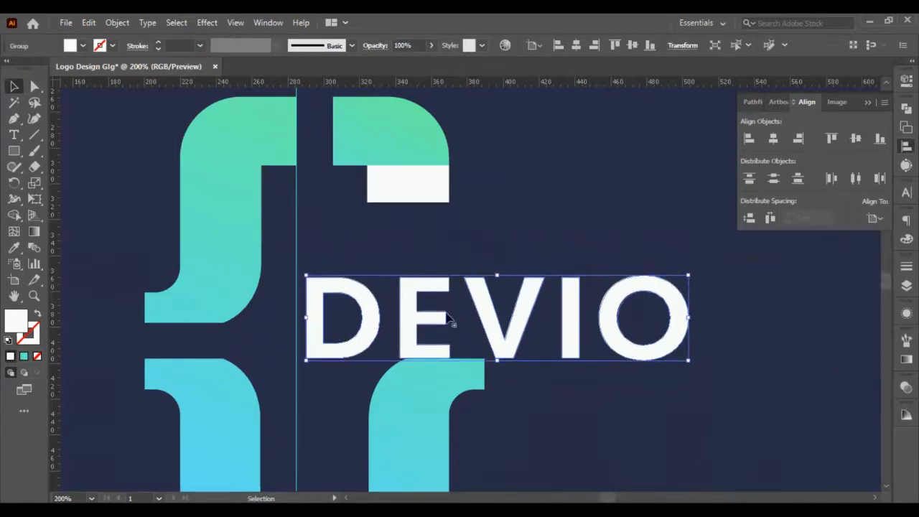
key("shift+Up")
key("shift+Up")
key("shift+Up")
key("shift+Down")
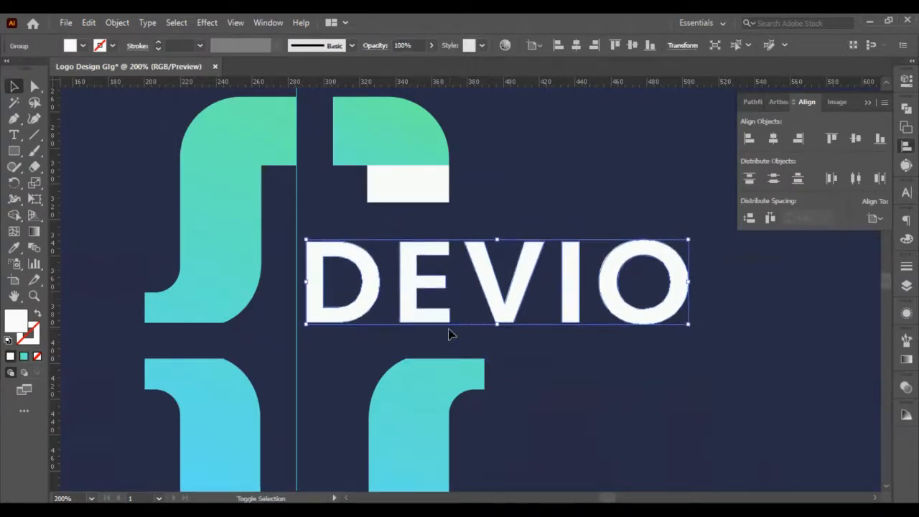
Nudge the white rectangle down to the top of the "DEVIO" letters to gauge the gap above them
left_click(423, 195)
key("shift+Down")
key("shift+Down")
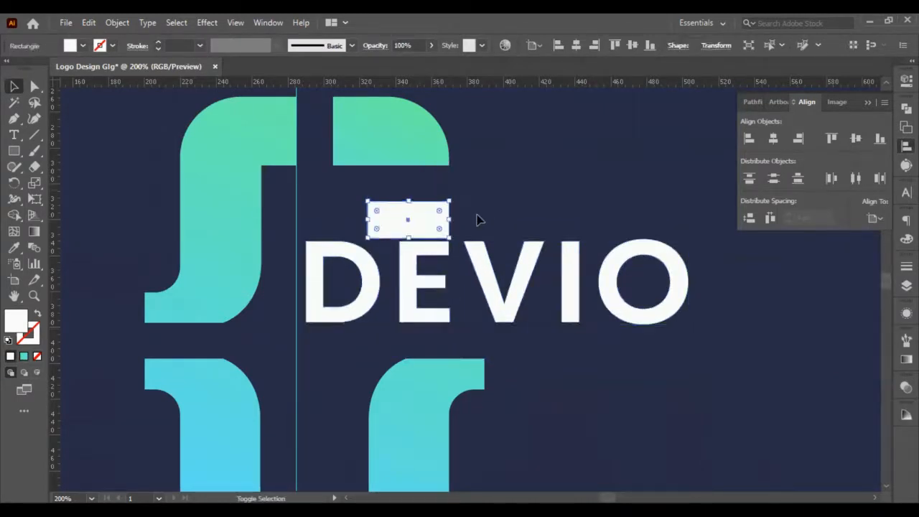
key("Down")
key("Down")
key("Up")
key("Down")
key("Up")
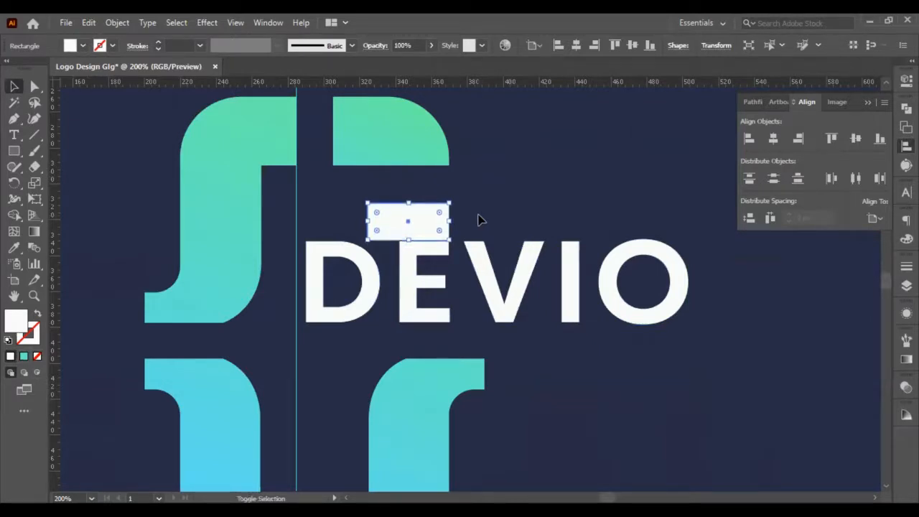
Return the rectangle to just below the upper-right brace piece and extend its upper edge so the two shapes overlap
key("shift+Up")
key("shift+Up")
mouse_move(409, 169)
left_mouse_down()
mouse_move(403, 148)
mouse_move(408, 157)
left_mouse_up()
left_click(544, 170)
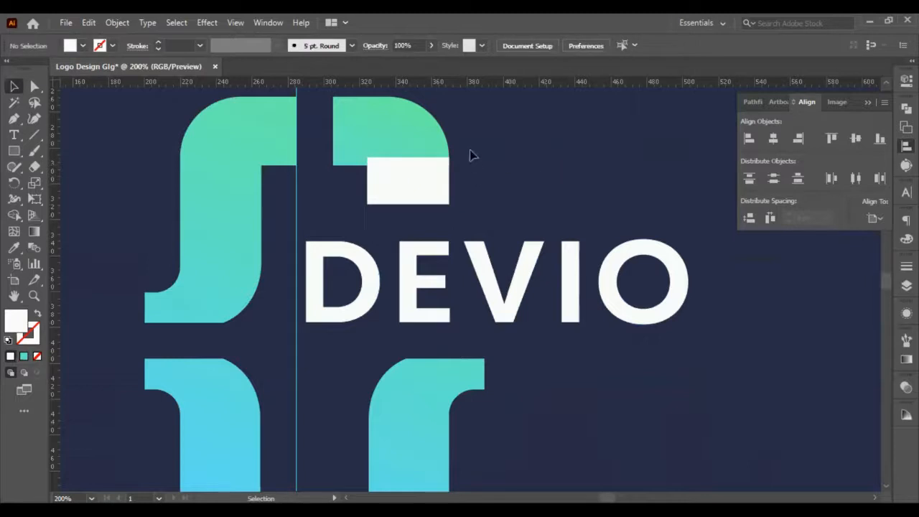
Fill the white rectangle with the green-to-blue gradient by sampling the upper-left brace piece
left_click_drag(525, 126, 431, 168)
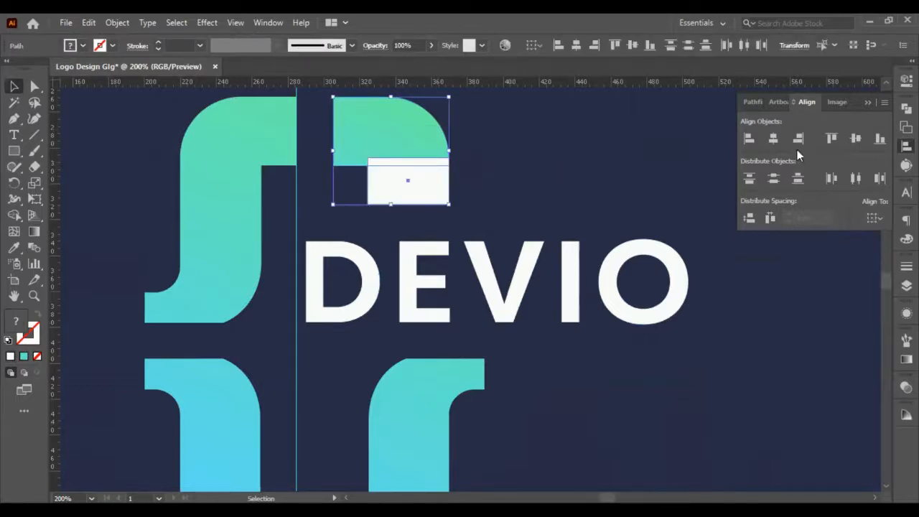
left_click(471, 176)
left_click(444, 179)
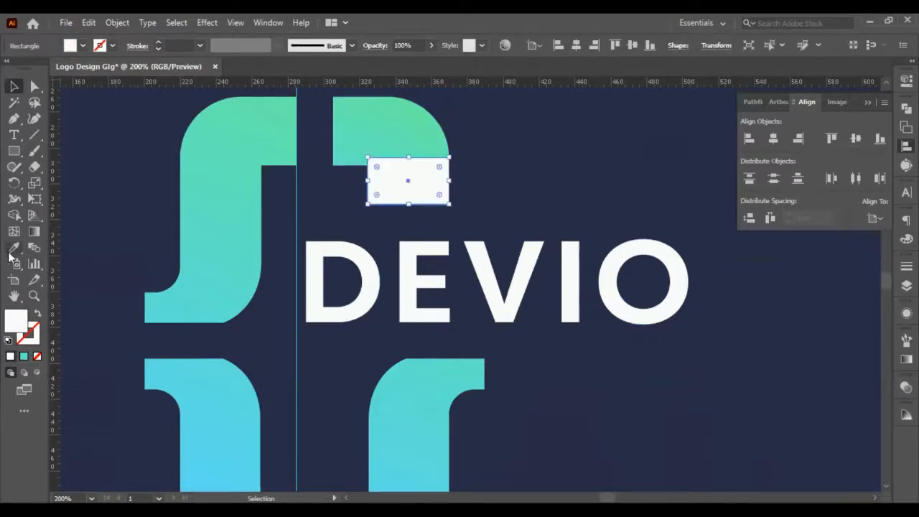
left_click(14, 248)
left_click(223, 222)
key("v")
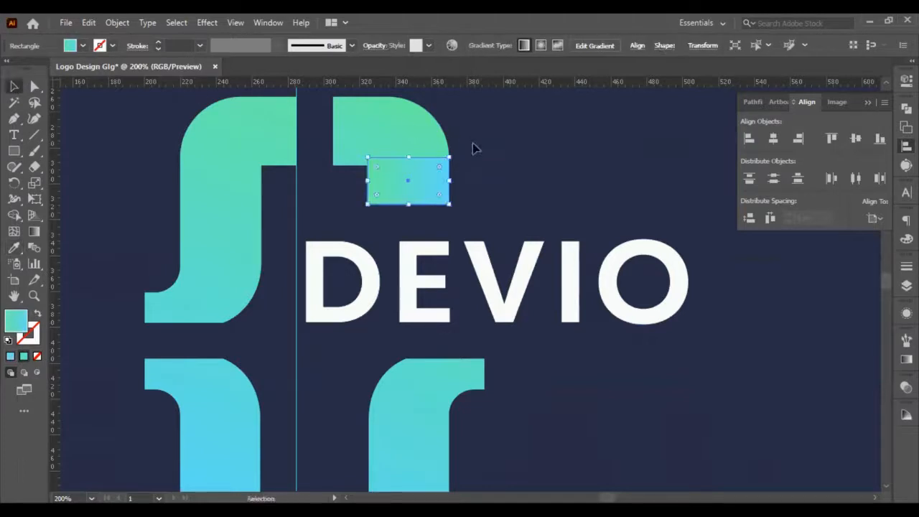
Unite the gradient rectangle with the upper-right brace piece into one shape
left_click_drag(513, 148, 369, 192)
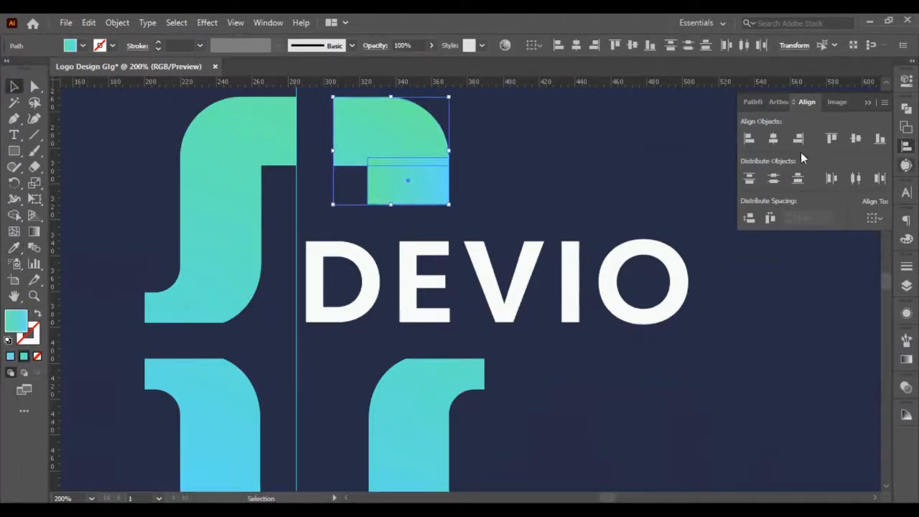
left_click(837, 102)
left_click(750, 102)
left_click(749, 140)
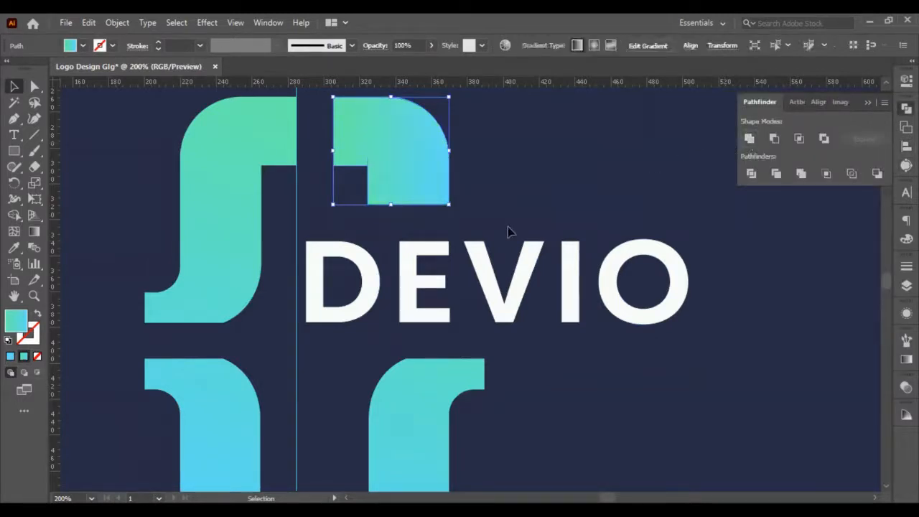
left_click(495, 209)
Try to redraw one diagonal green-to-blue gradient across all four brace pieces together
left_click(421, 165)
left_click(213, 209, "shift")
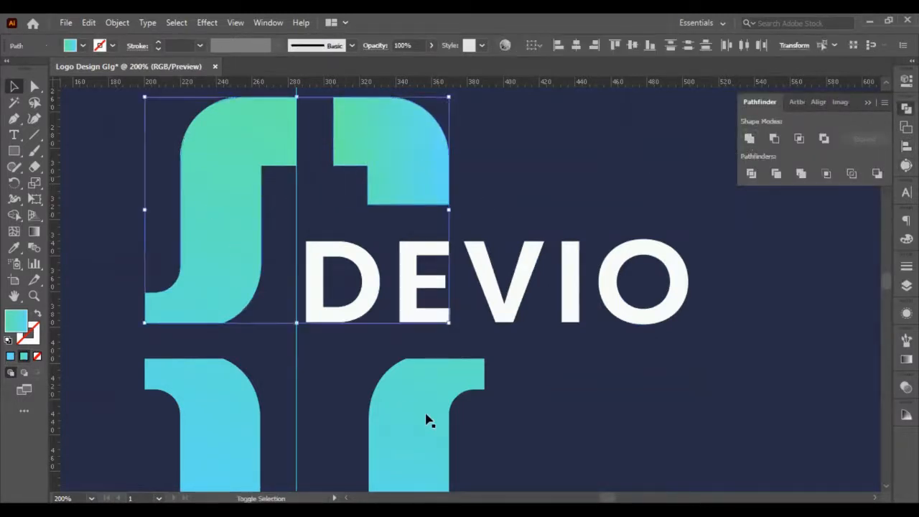
left_click(427, 421, "shift")
left_click(226, 396, "shift")
key("ctrl+minus")
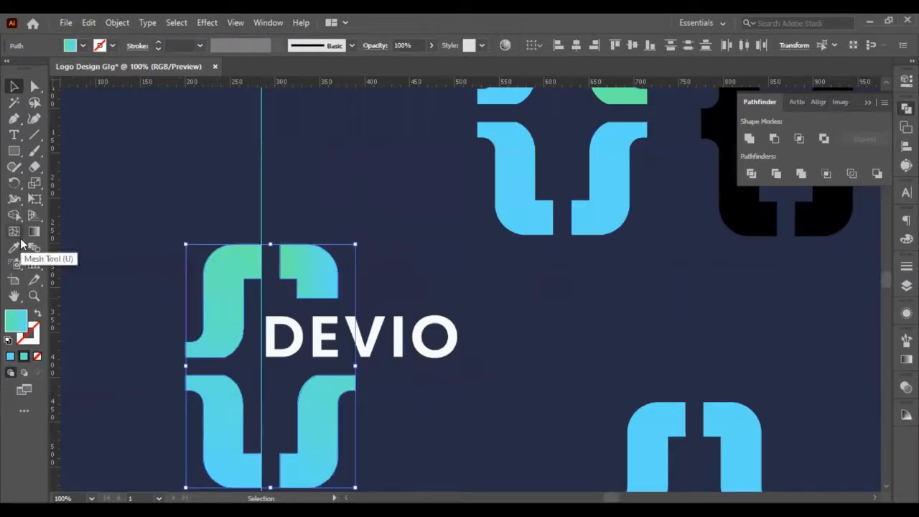
left_click(13, 152)
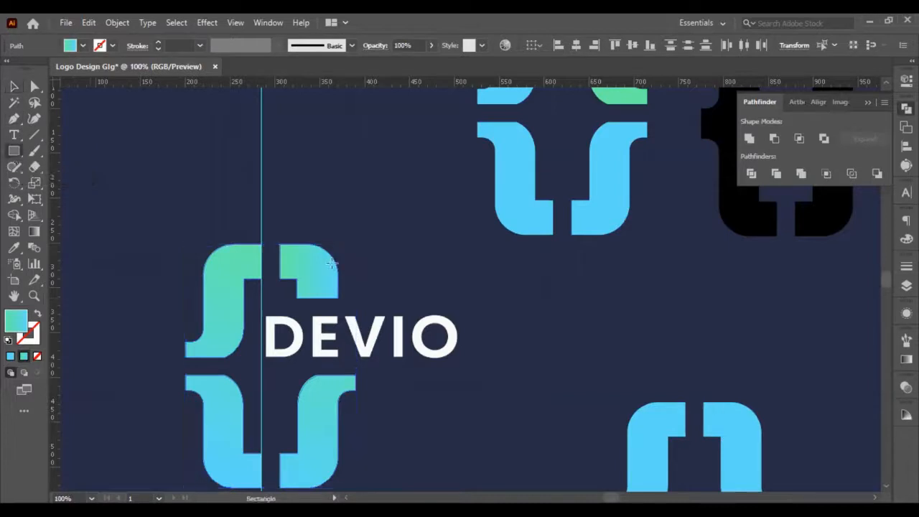
mouse_move(336, 259)
left_mouse_down()
mouse_move(280, 331)
mouse_move(238, 451)
left_mouse_up()
key("ctrl+z")
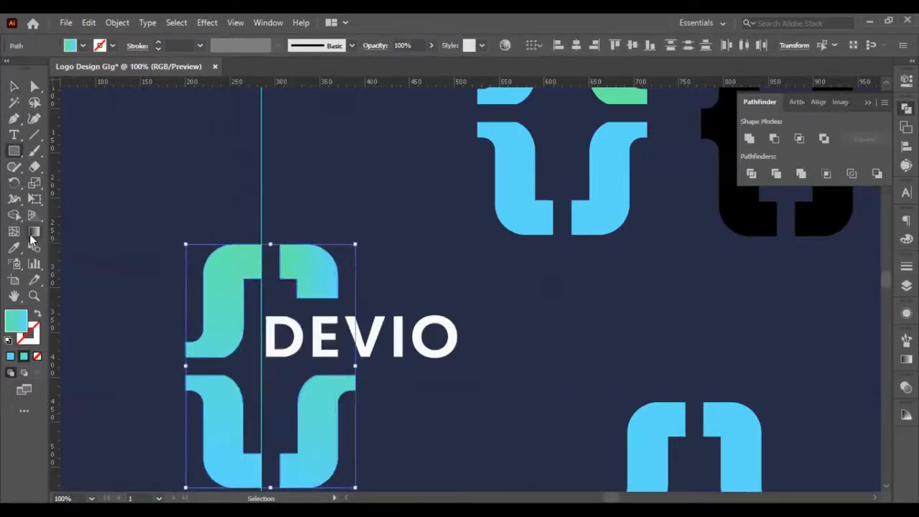
left_click(33, 232)
left_click_drag(329, 248, 218, 482)
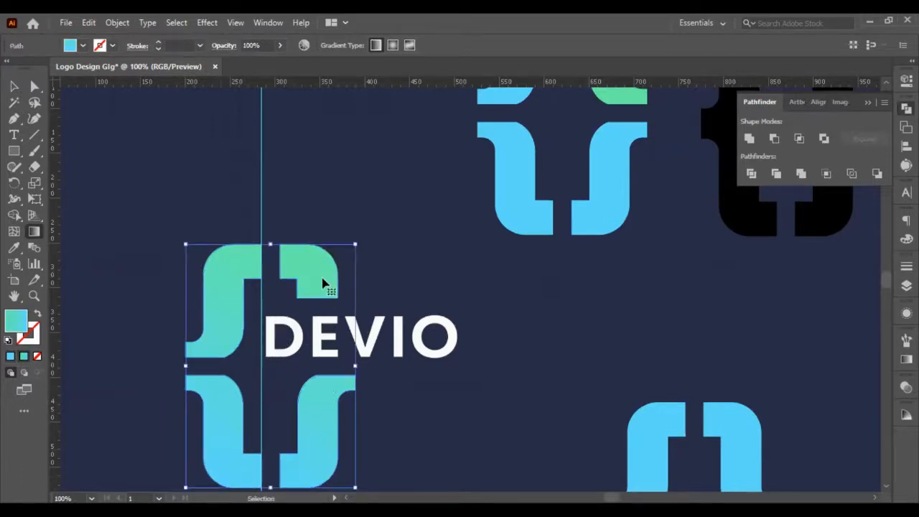
key("ctrl+z")
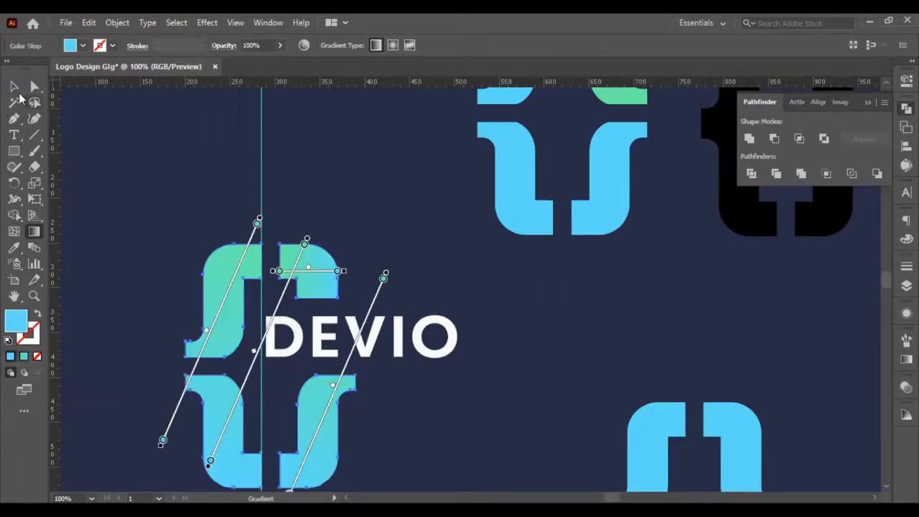
left_click(14, 87)
left_click(86, 131)
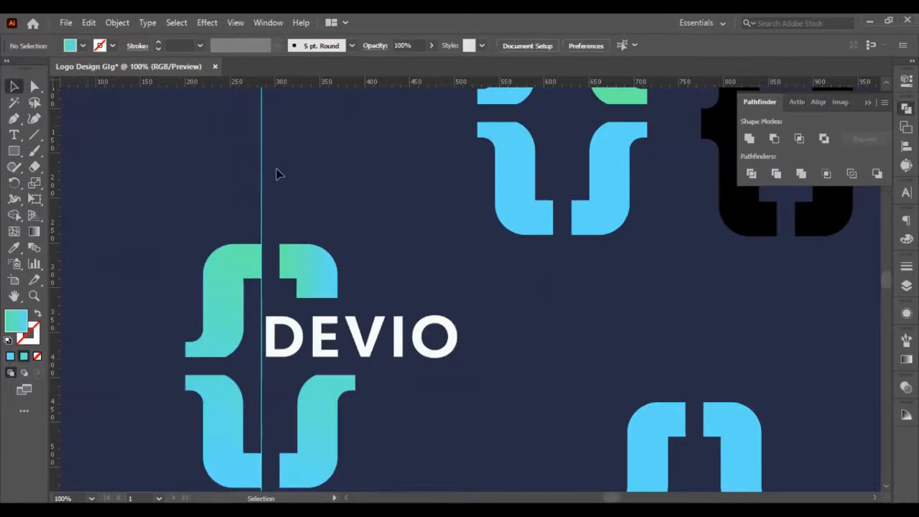
Redraw the upper-right brace piece's gradient diagonally from its green outer corner down past the letter D, so it blends with the other pieces
scroll(279, 174, "down", 2)
left_click(289, 223)
scroll(288, 220, "up", 2)
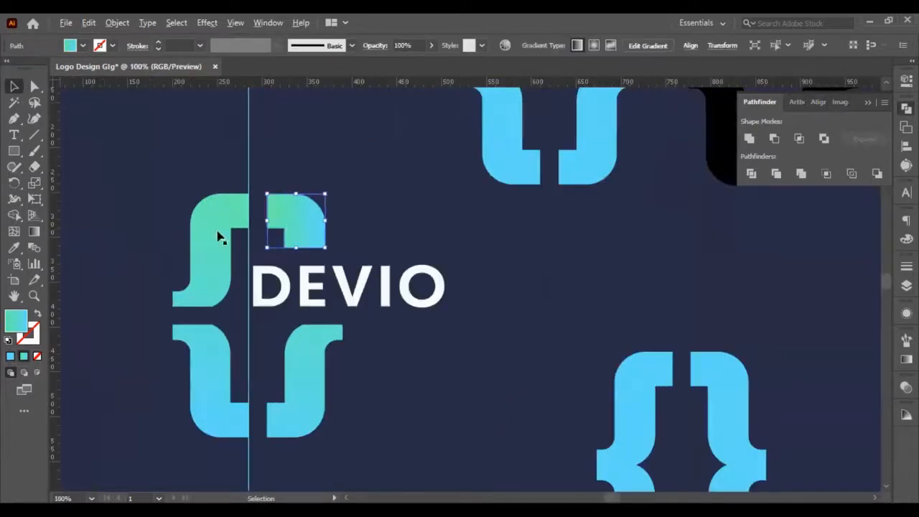
left_click(36, 231)
left_click_drag(307, 197, 283, 244)
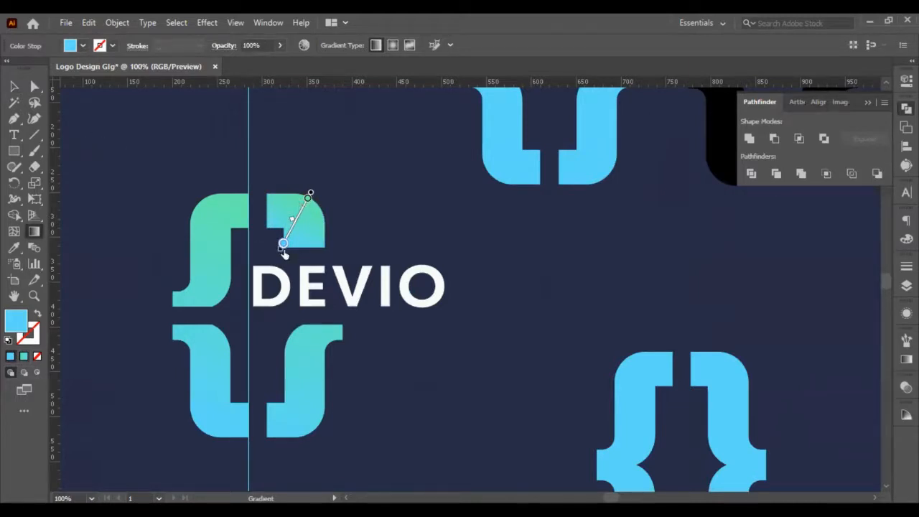
left_click_drag(283, 253, 278, 260)
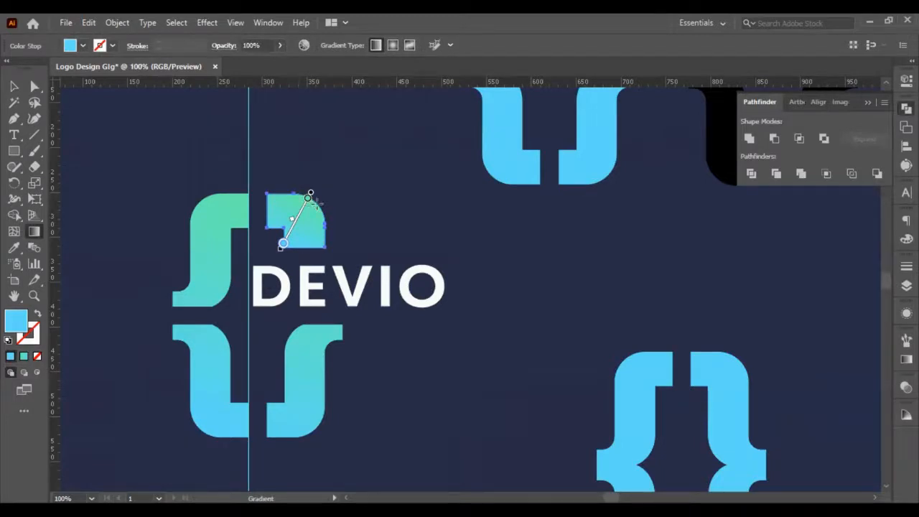
left_click_drag(314, 198, 230, 311)
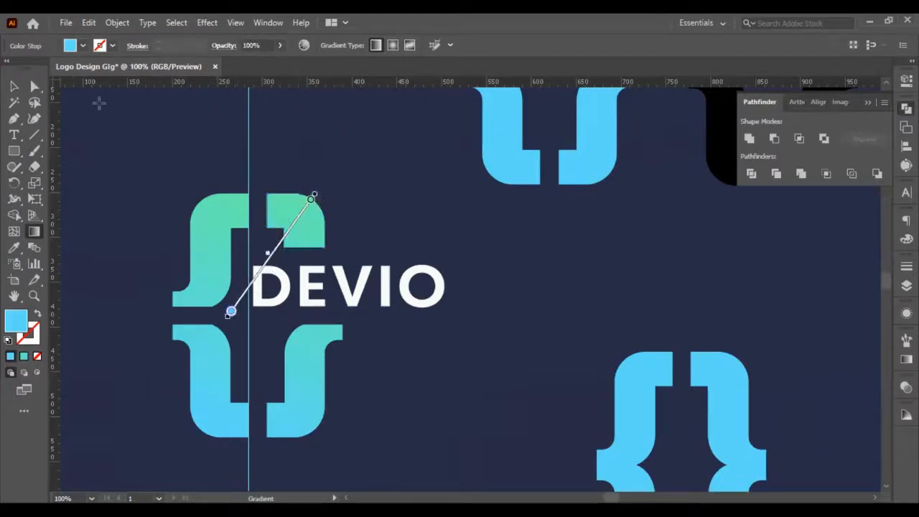
left_click(14, 85)
left_click(130, 172)
Bring up the guide and view options on the empty area below the artboard
scroll(503, 231, "down", 1)
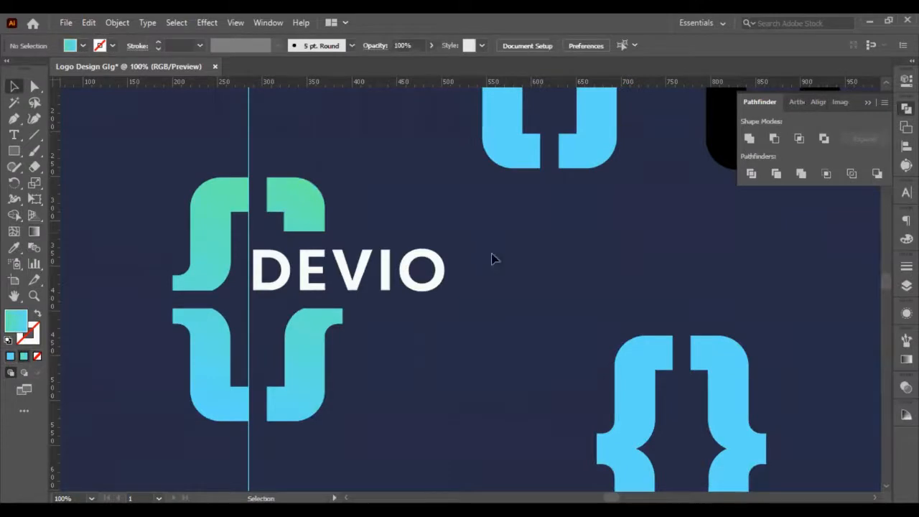
scroll(287, 214, "down", 4)
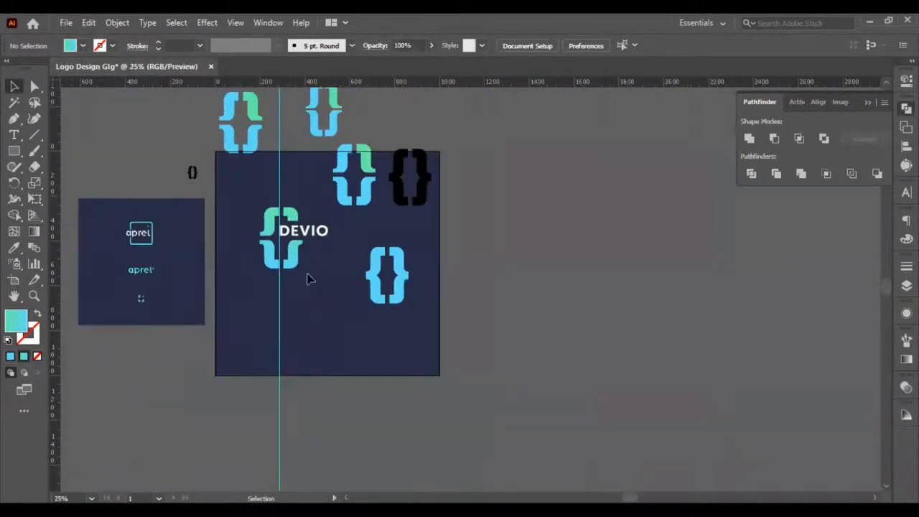
scroll(310, 280, "left", 2)
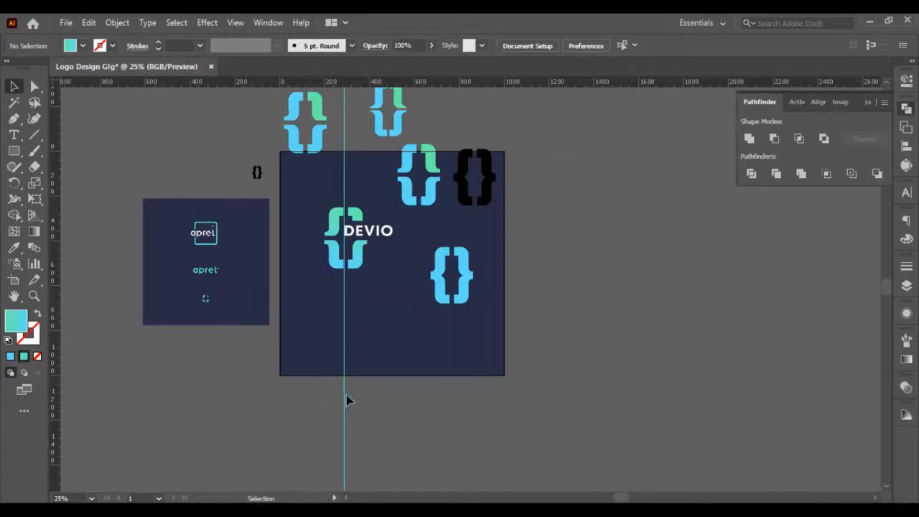
right_click(372, 400)
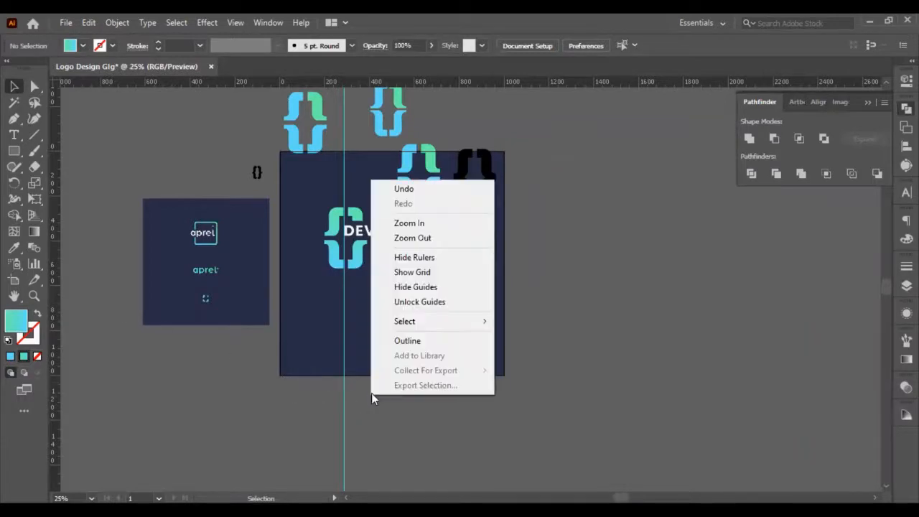
Hide the rulers and the guides in the document
left_click(449, 260)
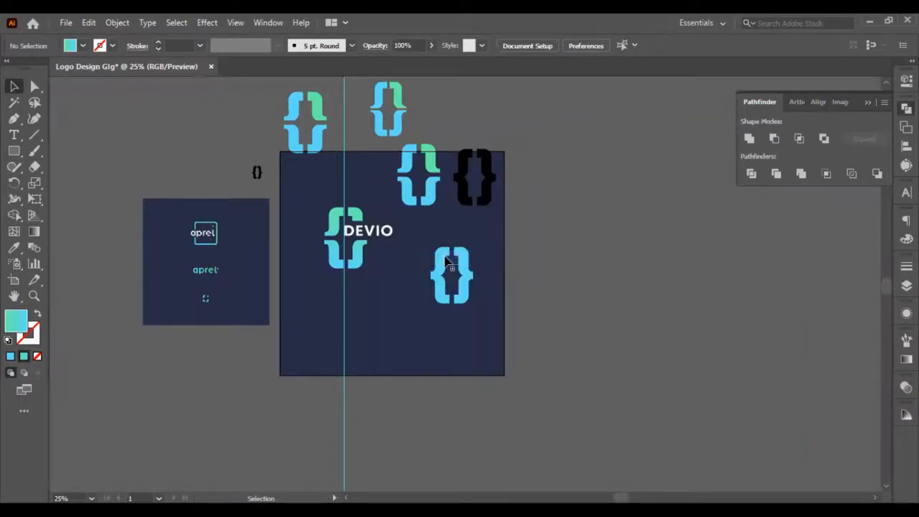
right_click(471, 347)
left_click(539, 236)
Move the whole DEVIO logo with its gradient braces off the artboard into the empty canvas beside it
scroll(416, 264, "up", 4)
scroll(144, 239, "down", 2)
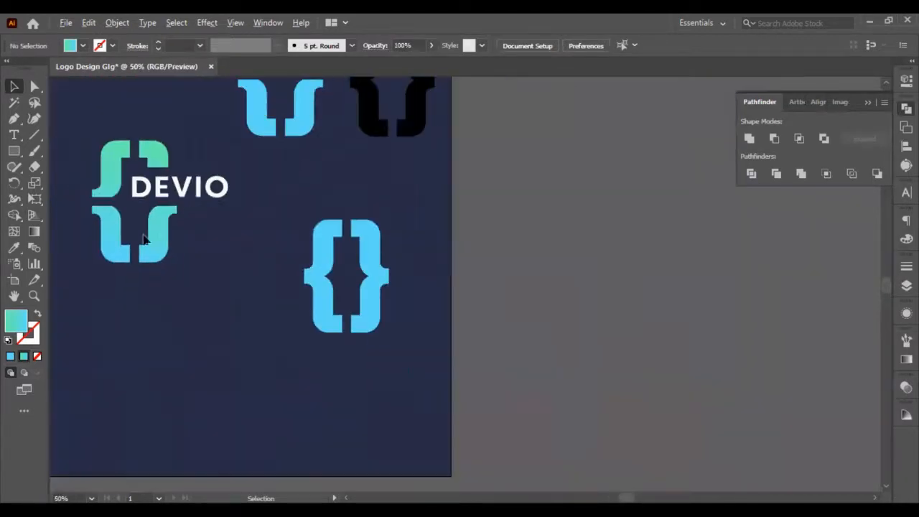
scroll(144, 240, "left", 5)
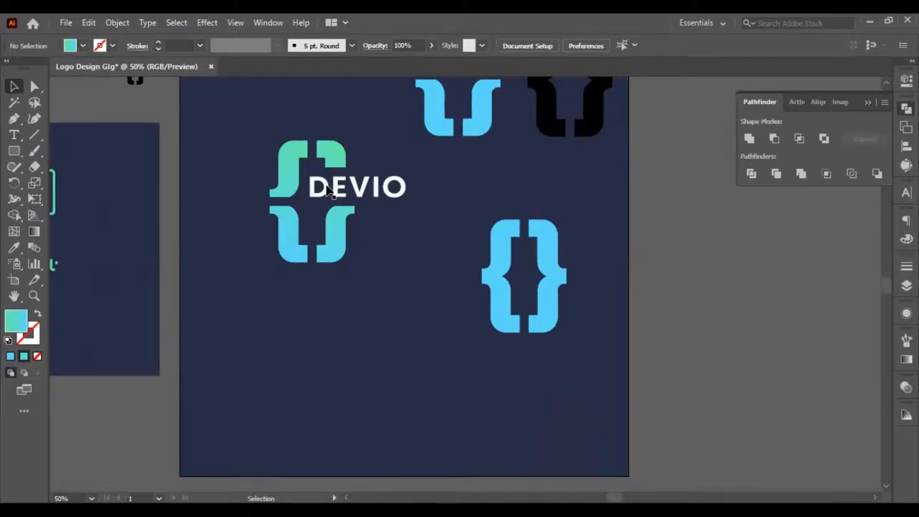
scroll(345, 214, "down", 2)
scroll(344, 214, "up", 2)
scroll(429, 297, "up", 1)
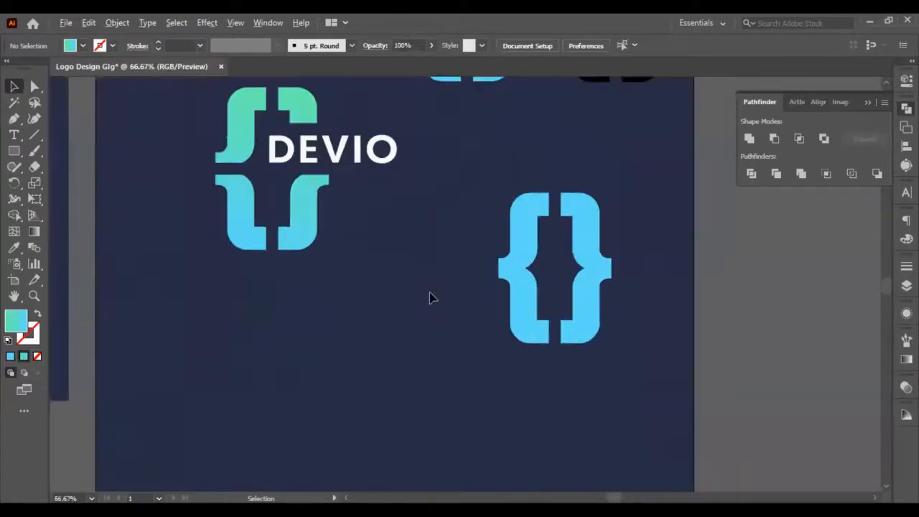
scroll(429, 297, "down", 1)
scroll(538, 326, "up", 3)
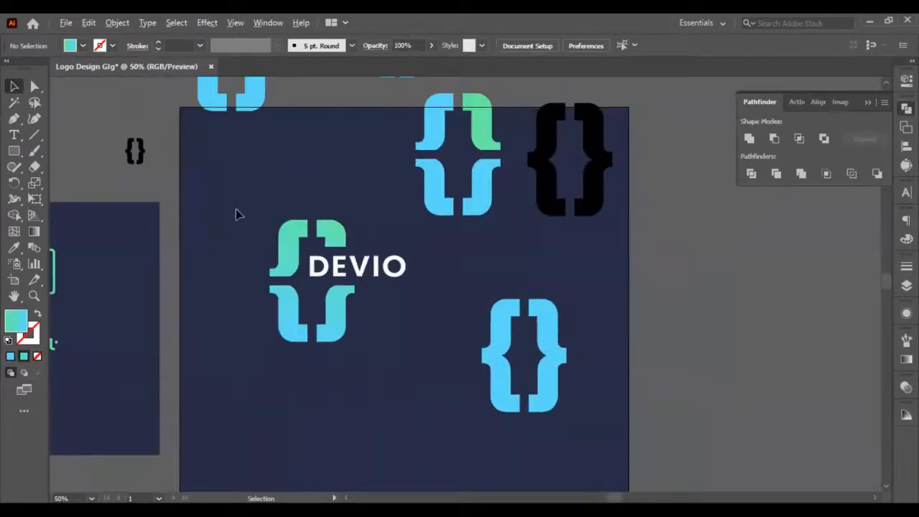
left_click_drag(235, 214, 396, 396)
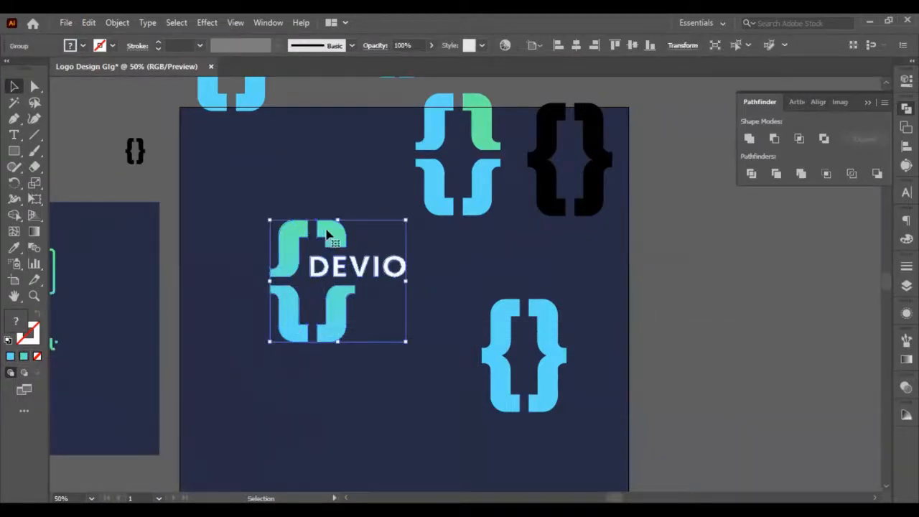
left_click_drag(327, 235, 770, 232)
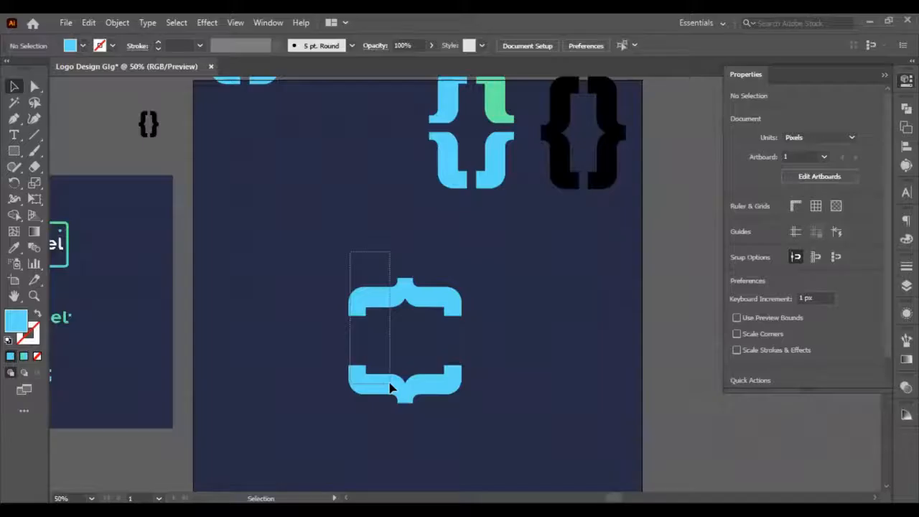
Set the rotation of the blue brace pair to 0° and shift the right brace outward to widen the gap
left_click_drag(390, 388, 391, 390)
left_click(775, 166)
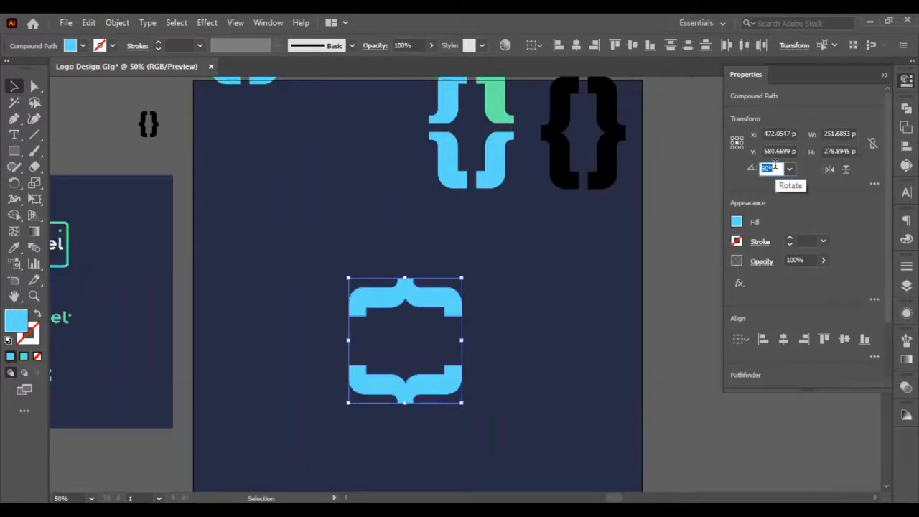
type("0")
key("Return")
left_click(366, 237)
left_click_drag(404, 250, 511, 452)
left_click(272, 227)
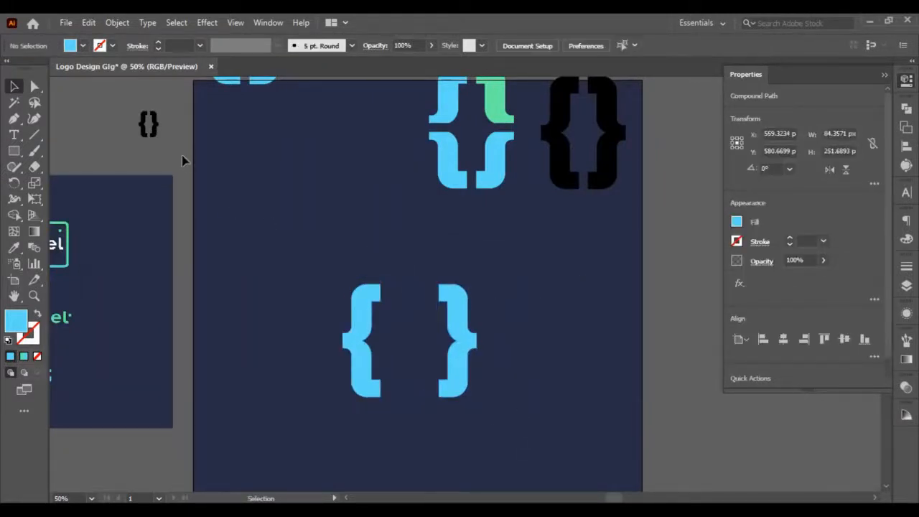
Duplicate the small black brace text onto the artboard, set its font size to 200 pt and open its characters for editing
left_click(156, 130)
left_click_drag(156, 130, 316, 235, "alt")
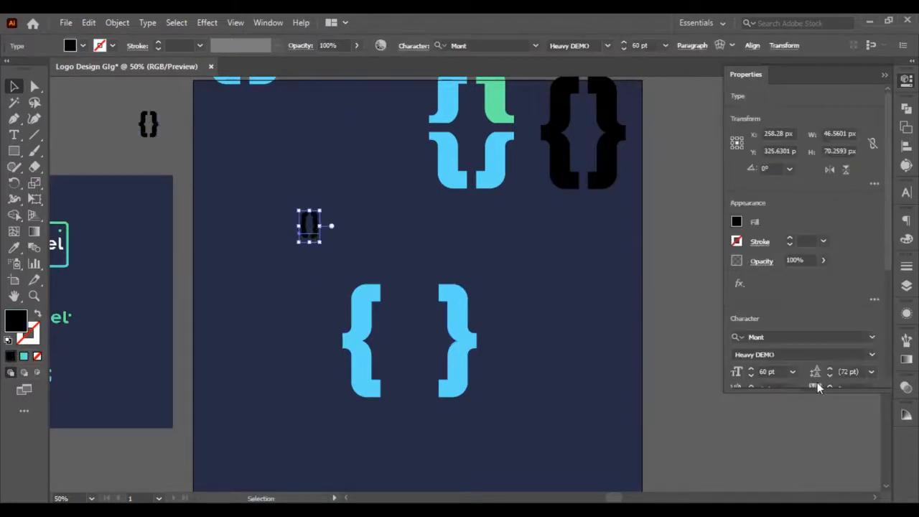
left_click(768, 371)
type("120")
key("Return")
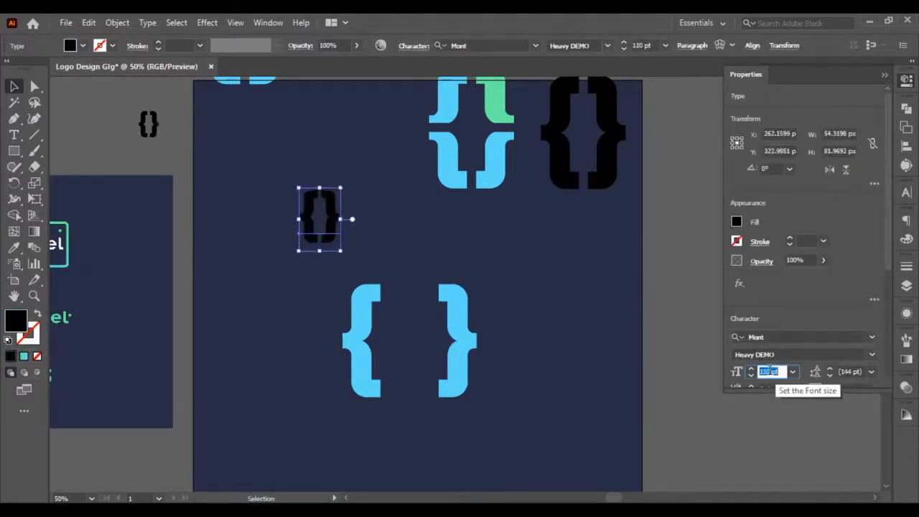
type("220")
key("Return")
double_click(321, 223)
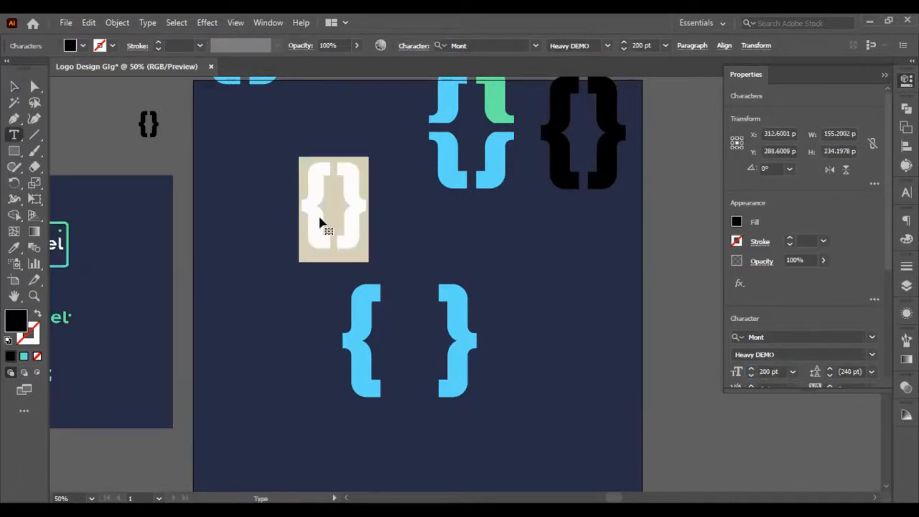
type("coder")
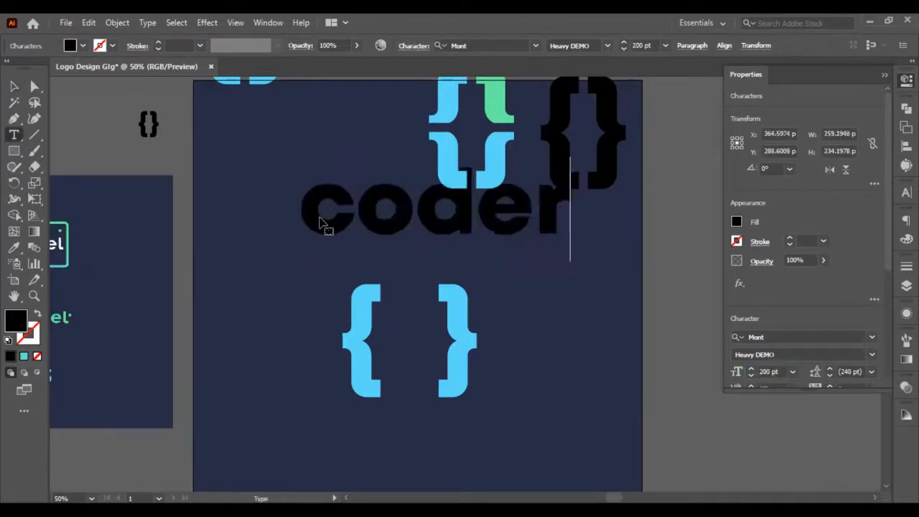
key("BackSpace")
key("BackSpace")
key("BackSpace")
key("BackSpace")
key("BackSpace")
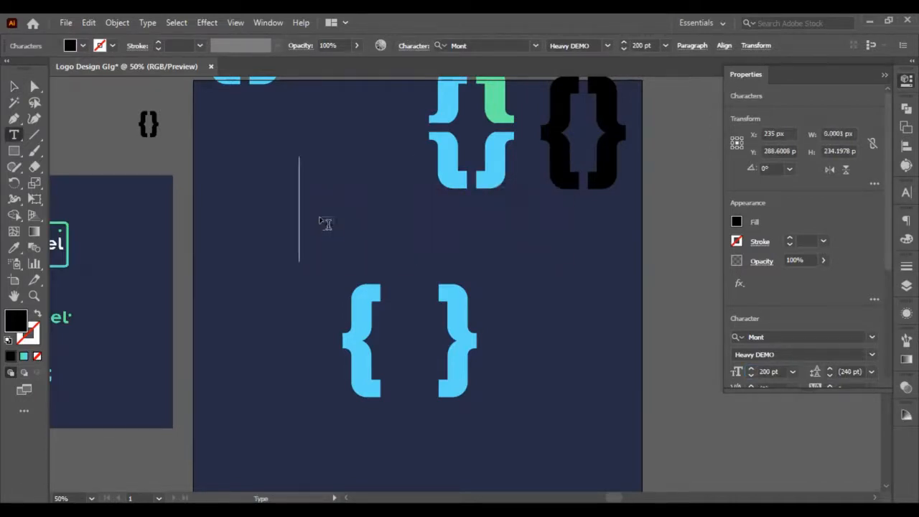
Enter CODER in capitals in place of the copied braces and position the word just below the blue braces
type("CODER")
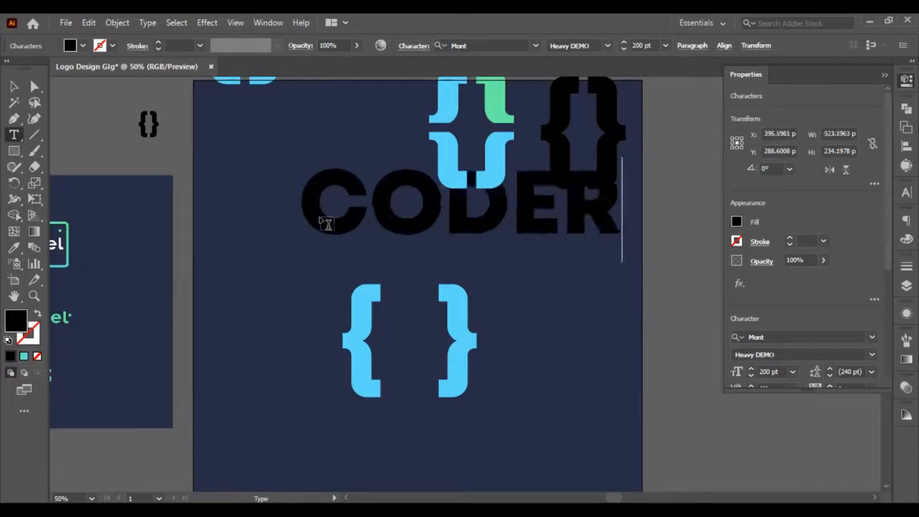
key("Escape")
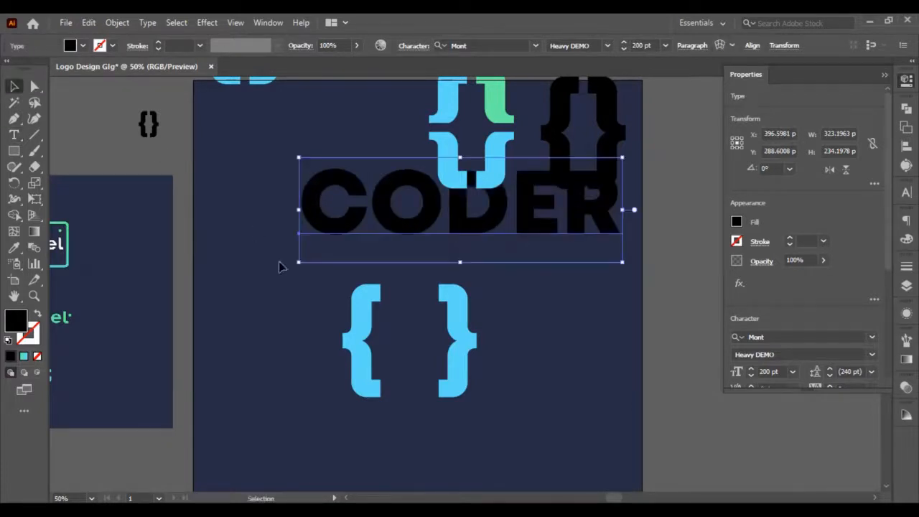
left_click(285, 275)
scroll(318, 298, "down", 1)
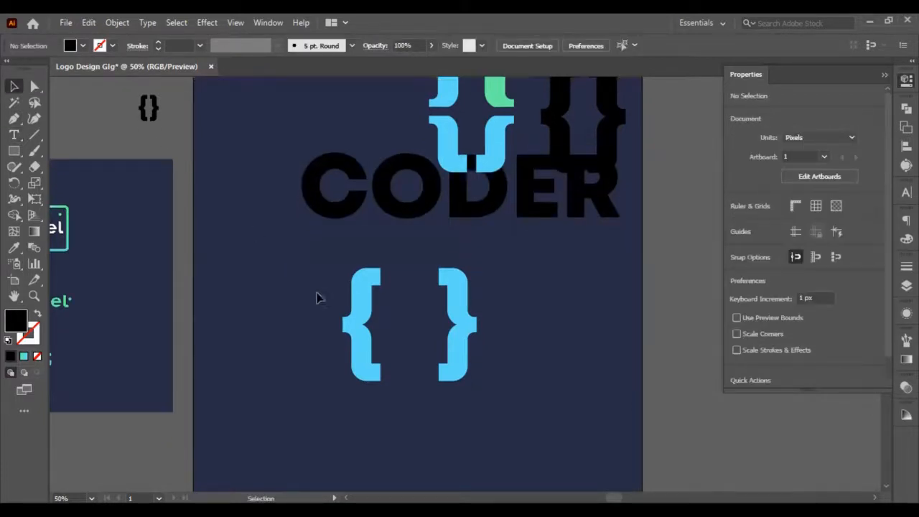
left_click_drag(381, 179, 376, 426)
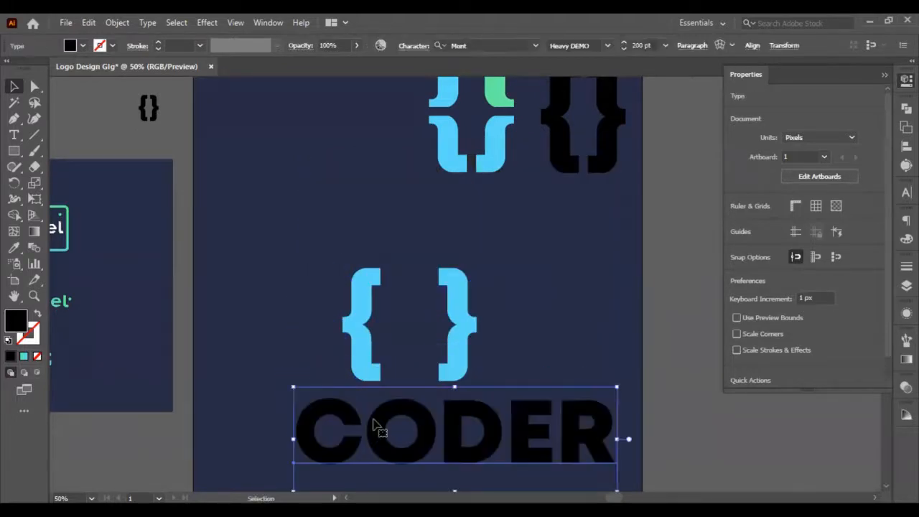
left_click(567, 336)
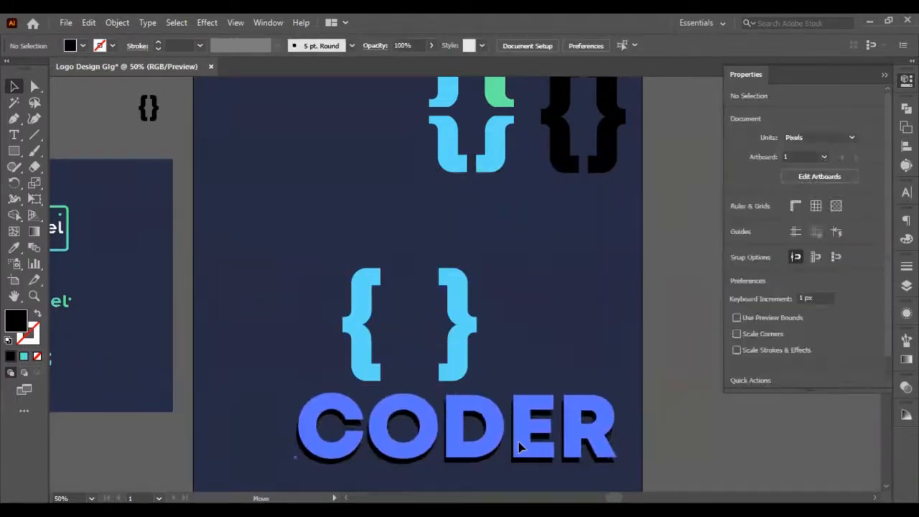
left_click_drag(518, 450, 520, 445)
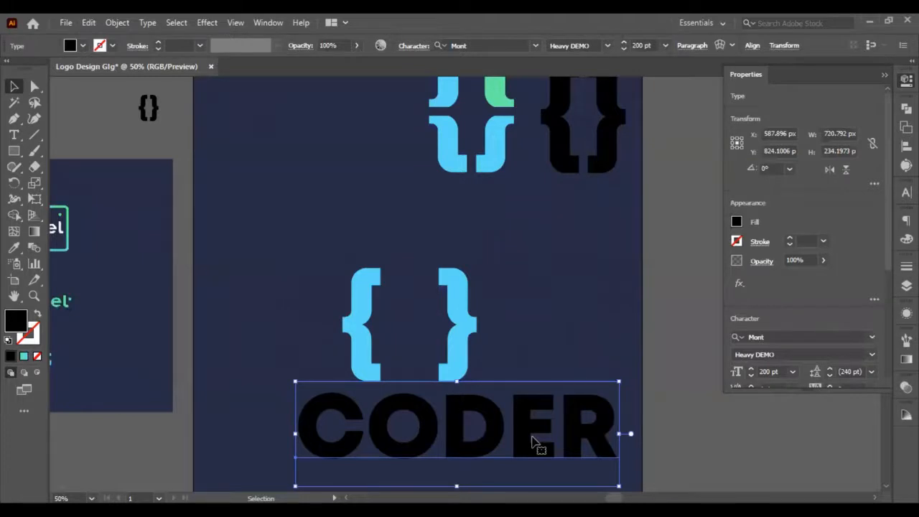
left_click_drag(480, 433, 440, 428)
Convert the CODER text to outlines and scale the two blue braces down to about 187 px high
right_click(456, 255)
left_click(530, 323)
left_click_drag(534, 309, 360, 283)
left_click(507, 275)
scroll(389, 450, "up", 1)
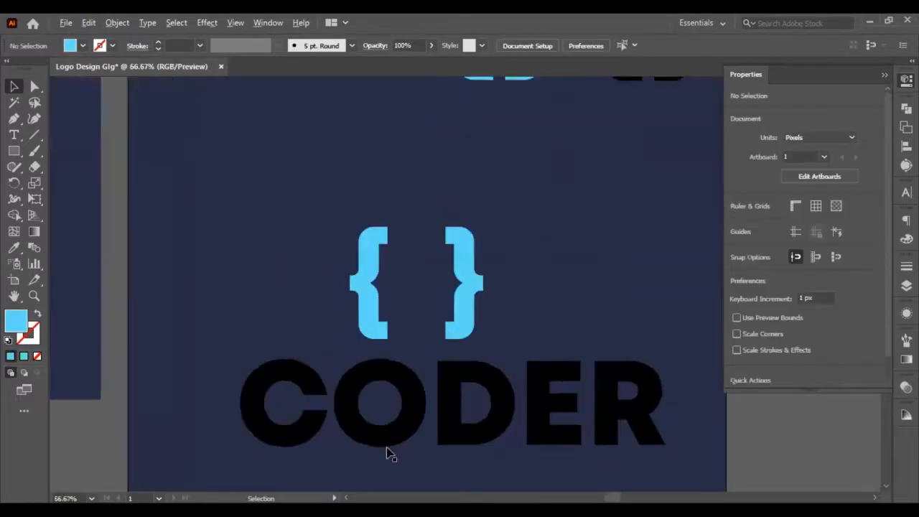
Give the CODER outlines the braces' blue fill with the Eyedropper and combine the letters into one compound path
left_click(402, 434)
key("i")
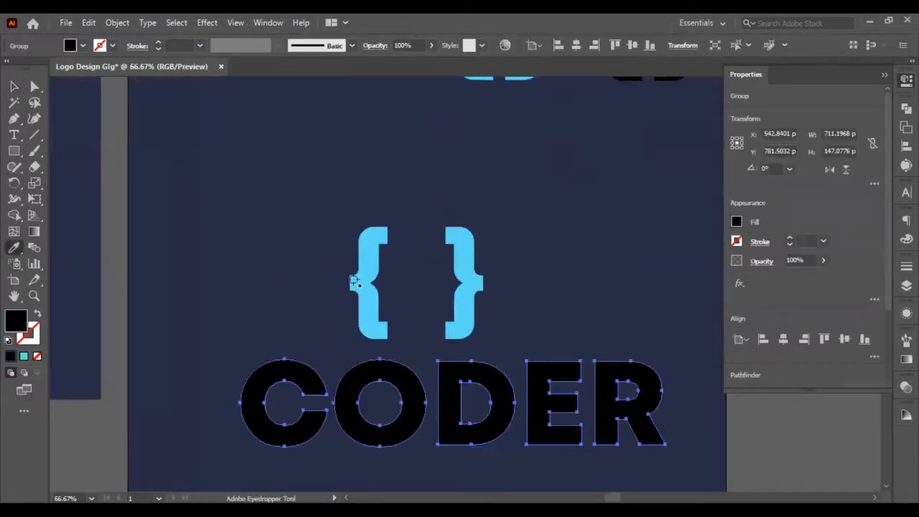
left_click(354, 282)
left_click(10, 87)
key("ctrl+8")
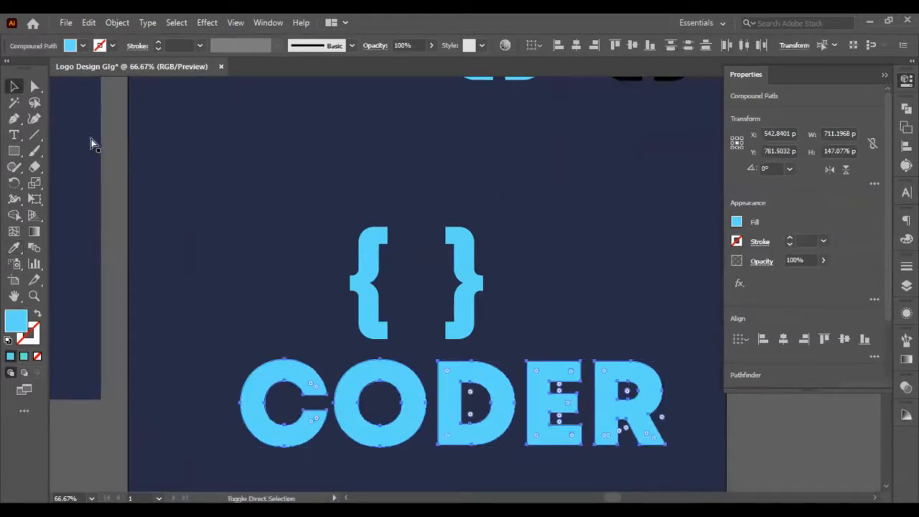
left_click(275, 282)
Place a duplicate of the blue CODER lettering below the artboard, keeping the original in place
scroll(272, 315, "down", 2)
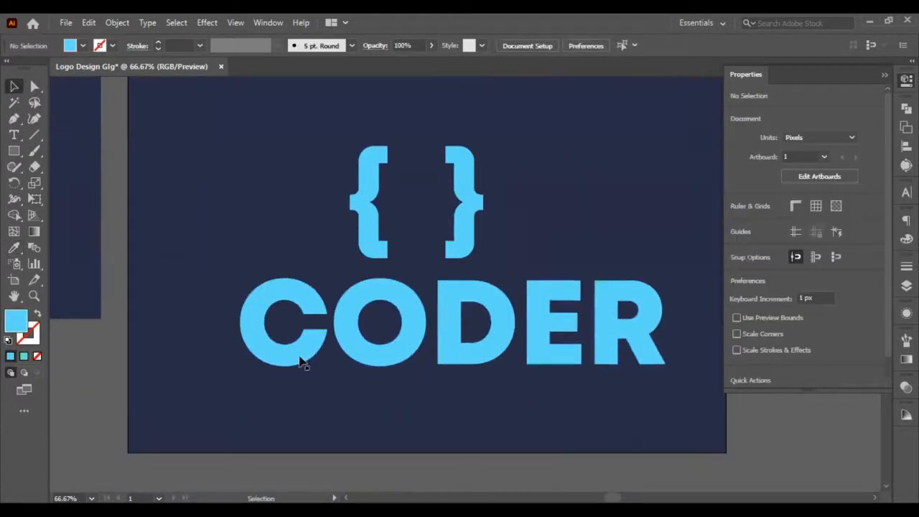
scroll(502, 309, "down", 1)
scroll(530, 297, "up", 1)
left_click_drag(219, 320, 671, 345)
scroll(570, 242, "down", 2)
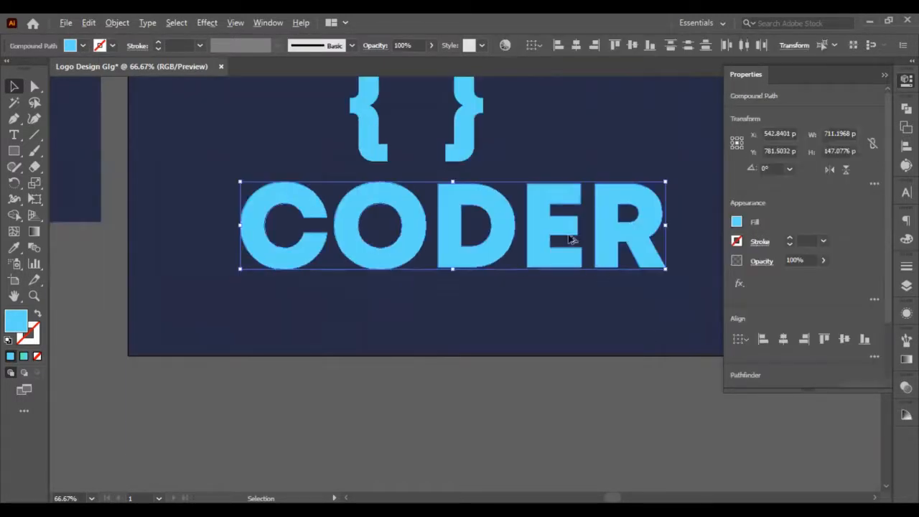
left_click_drag(551, 246, 542, 442)
left_click(578, 307)
scroll(596, 259, "up", 1)
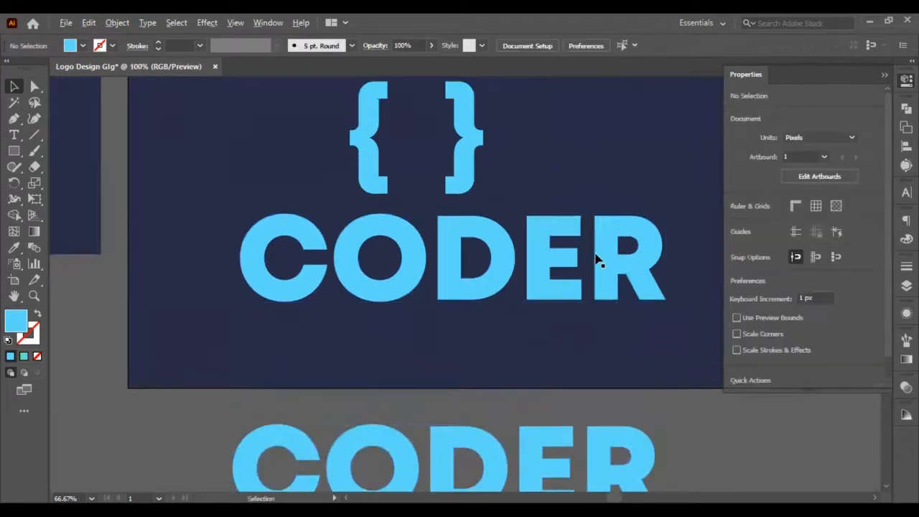
Move the right brace closer to the left one and place copies of both braces beside the pair, above CODER
scroll(596, 260, "up", 1)
scroll(596, 255, "down", 1)
left_click_drag(464, 165, 431, 151)
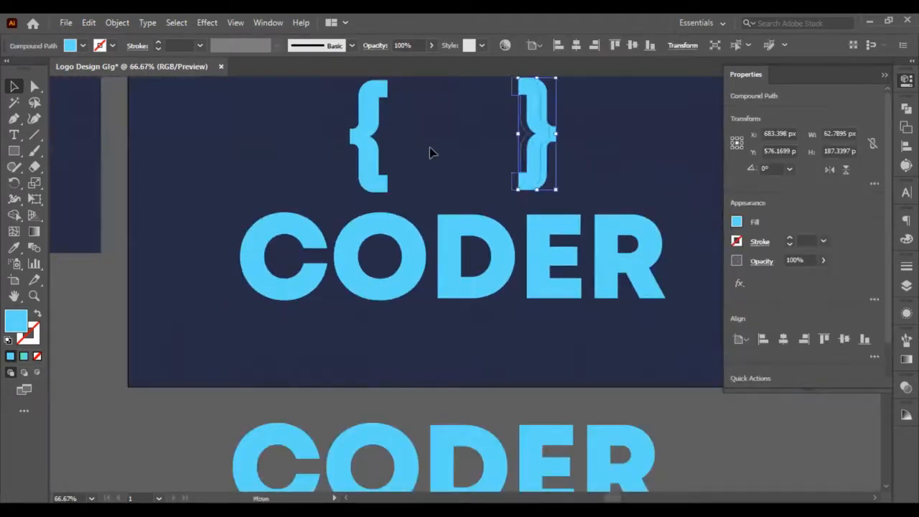
left_click_drag(370, 144, 609, 107)
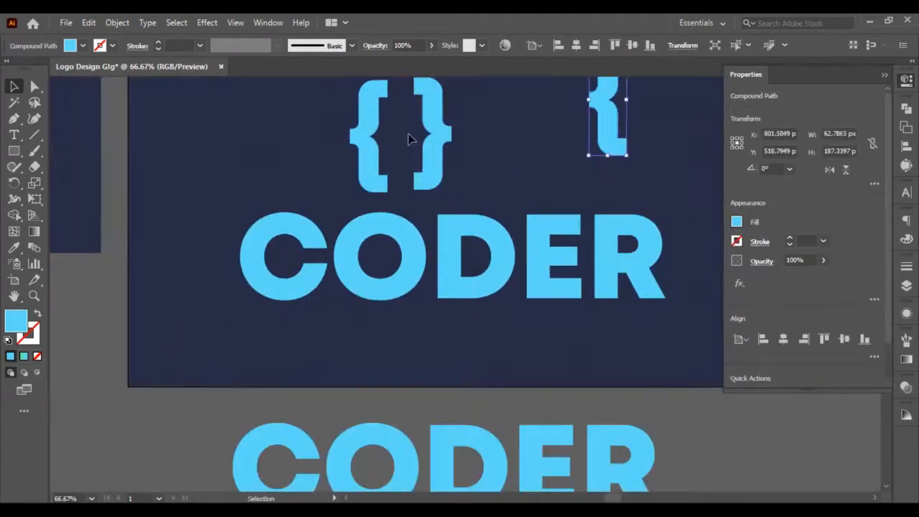
left_click_drag(443, 140, 718, 132)
Test the copied right brace over the R and the E of CODER and move it back above the D and E
left_click_drag(671, 107, 614, 253)
scroll(578, 223, "up", 2)
left_click_drag(619, 364, 550, 339)
key("ctrl+z")
left_click(661, 446)
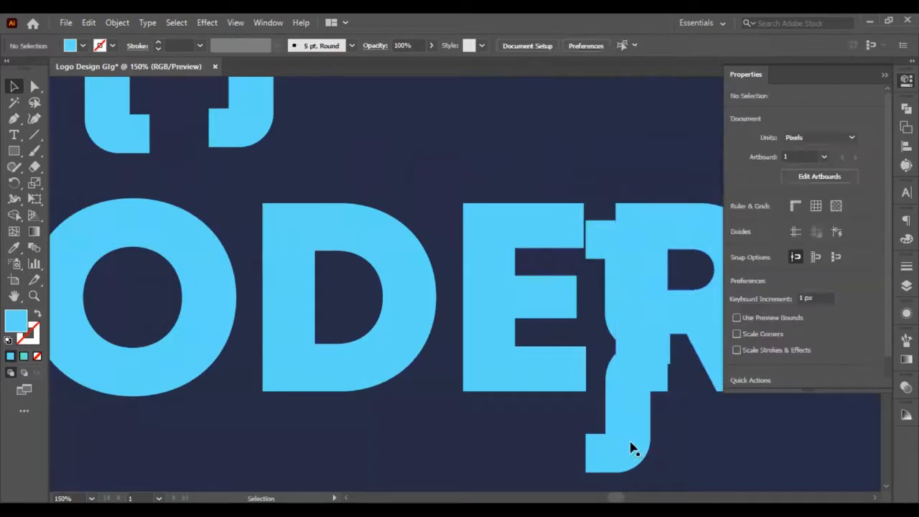
left_click_drag(628, 442, 533, 420)
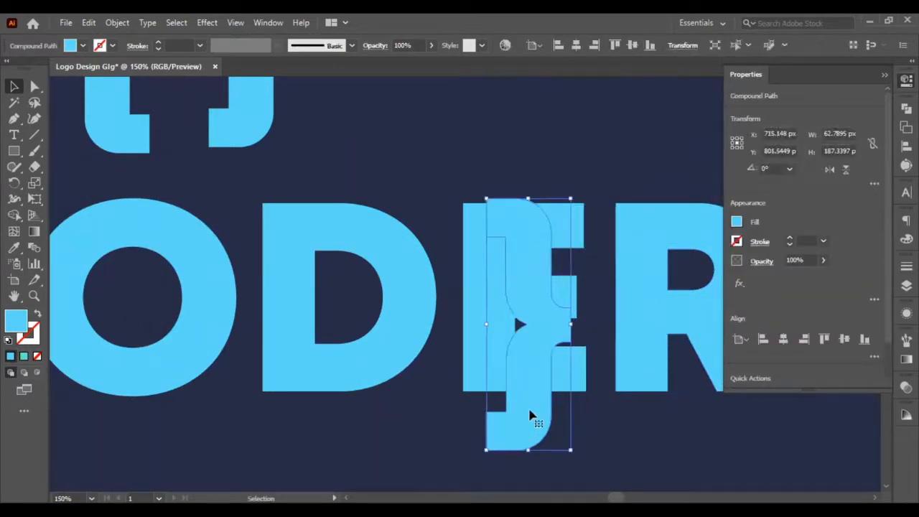
left_click_drag(532, 368, 439, 110)
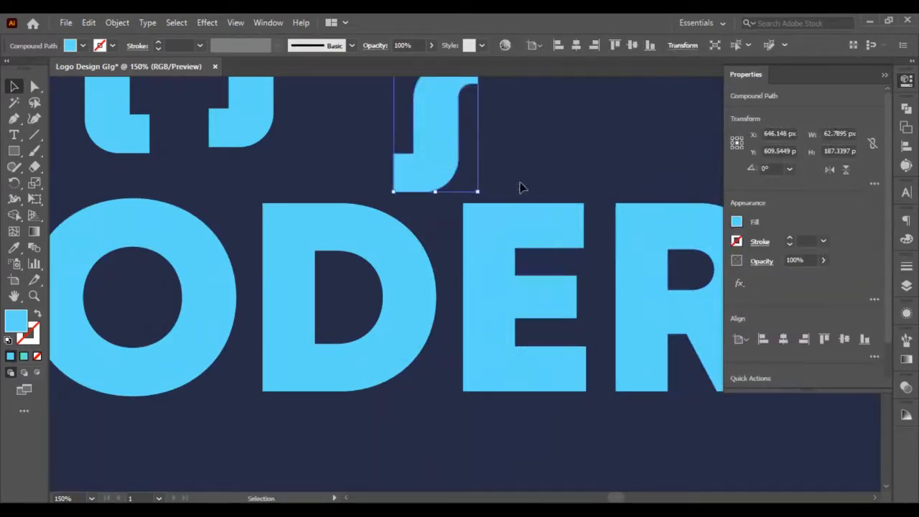
Draw a blue rectangle about 69 × 176 px over the arms of the E in CODER
left_click(35, 86)
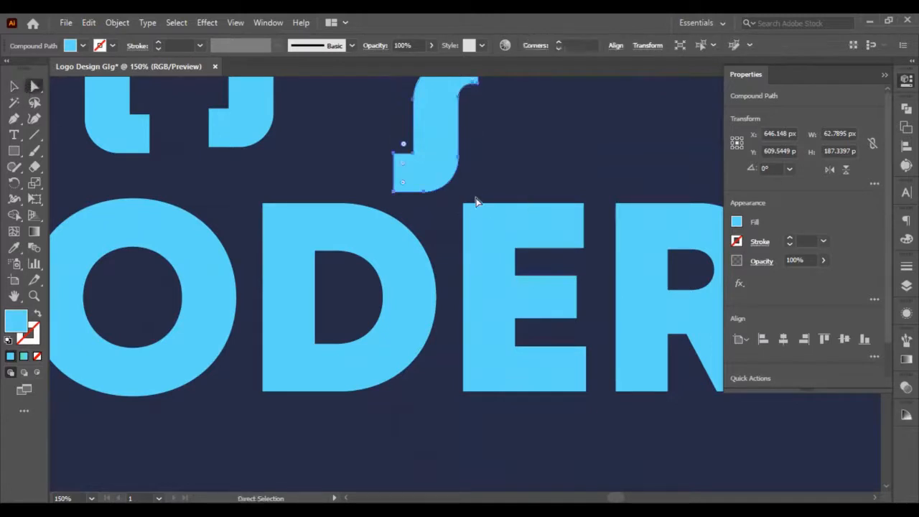
left_click(13, 151)
left_click_drag(513, 194, 607, 429)
left_click(14, 86)
scroll(390, 269, "up", 3)
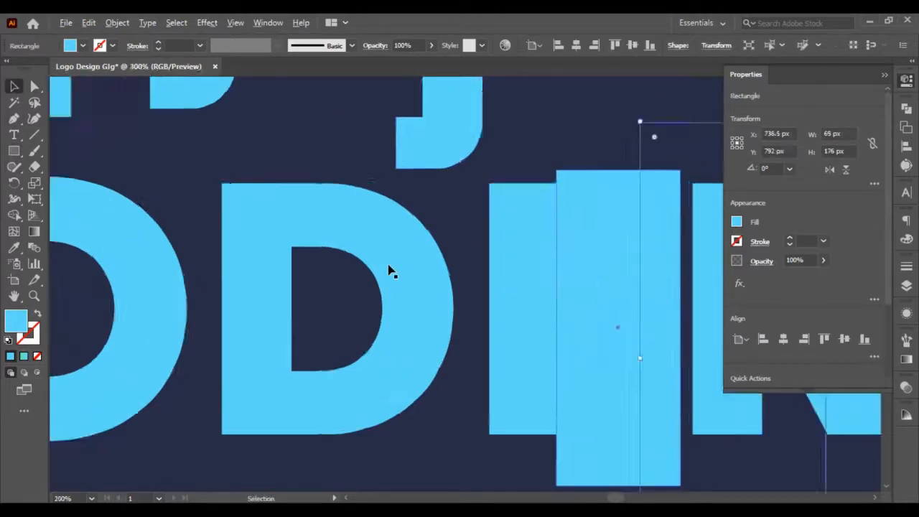
scroll(585, 312, "down", 3)
scroll(625, 332, "right", 3)
left_click_drag(600, 332, 602, 334)
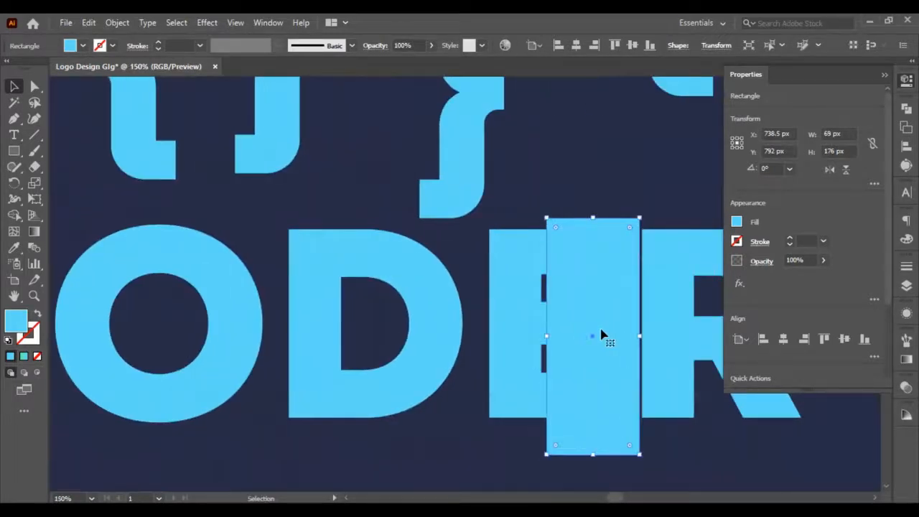
Subtract the rectangle from the E of CODER with Minus Front, keeping only the letter's vertical stem
scroll(567, 323, "up", 4)
left_click_drag(492, 316, 475, 306)
scroll(475, 310, "down", 4)
left_click_drag(460, 164, 494, 261)
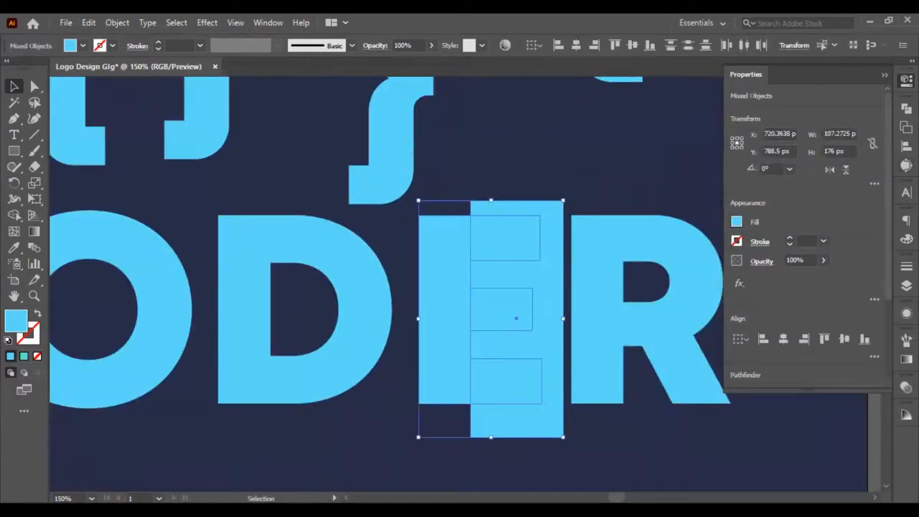
left_click(906, 109)
left_click(778, 138)
left_click(494, 162)
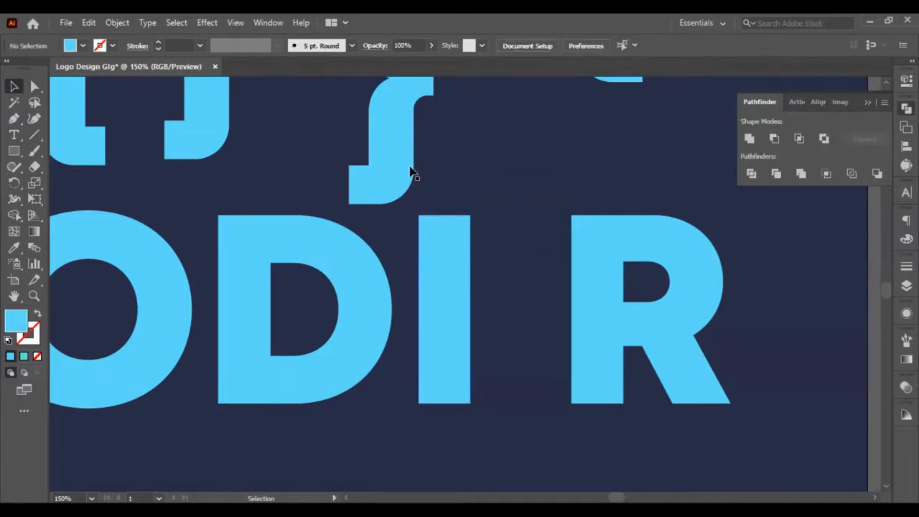
Place a copy of the right brace against the E's stem and scale it proportionally to about the stem's height
scroll(412, 174, "up", 1)
scroll(400, 173, "down", 2)
left_click_drag(400, 172, 467, 366)
scroll(470, 371, "left", 2)
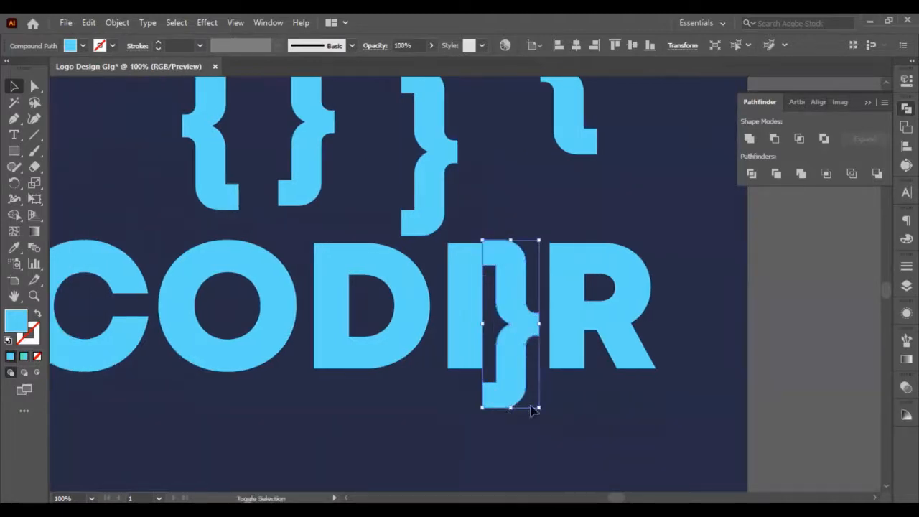
left_click_drag(537, 409, 525, 368)
Align the top of the brace to the top of the E's stem, using the stem as the key object
left_click(471, 247, "shift")
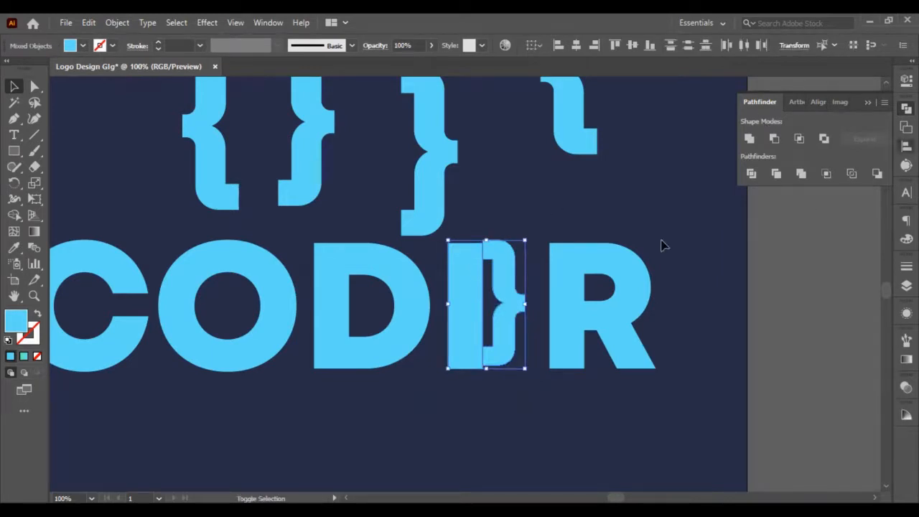
scroll(469, 288, "left", 3)
scroll(515, 271, "up", 2)
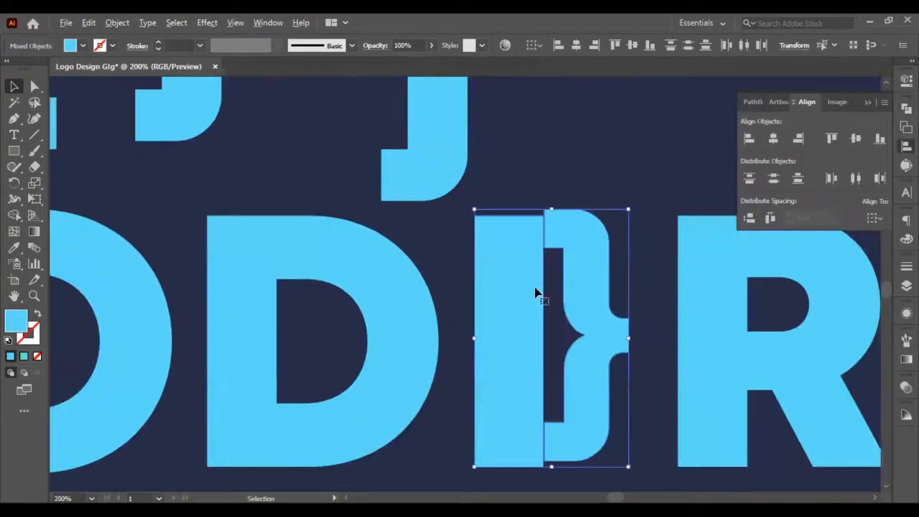
scroll(535, 293, "up", 1)
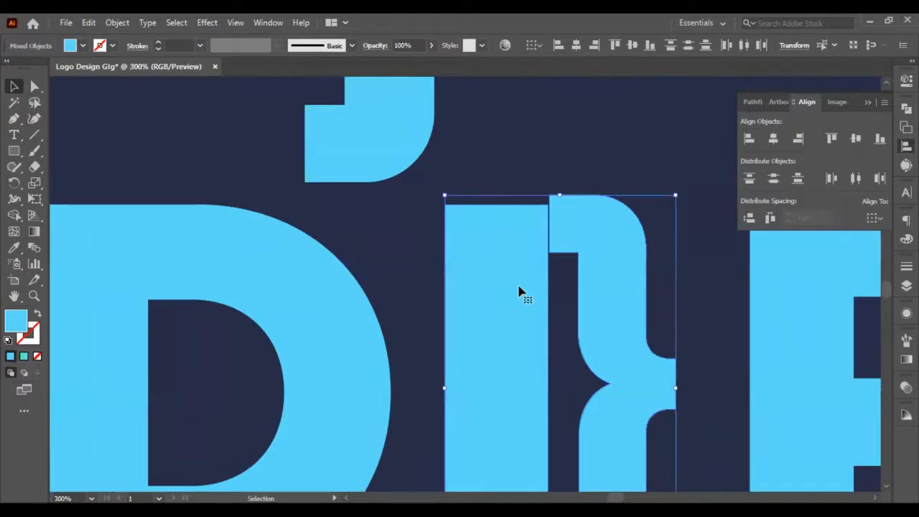
left_click(522, 293)
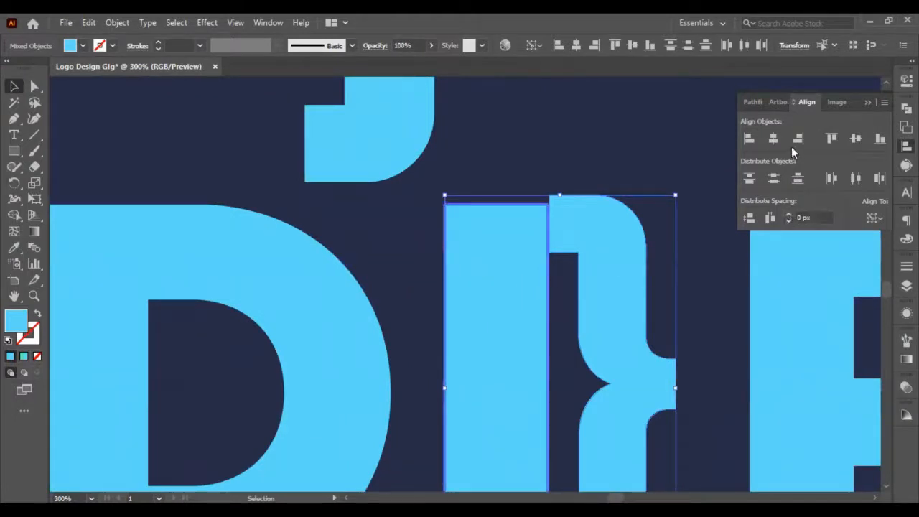
left_click(830, 138)
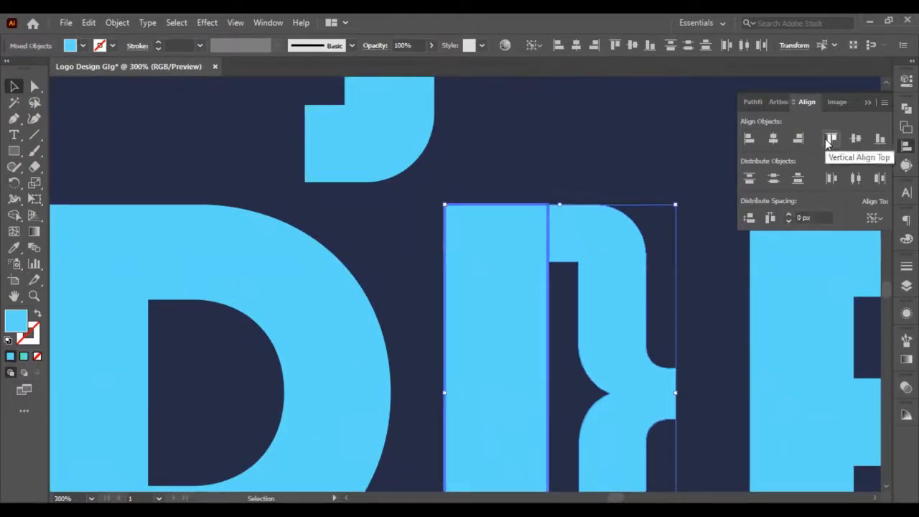
left_click(636, 167)
Scale the brace down slightly to about 47 × 140 px so its bottom edge meets the bottom of the stem
scroll(635, 250, "down", 1)
scroll(636, 252, "down", 5)
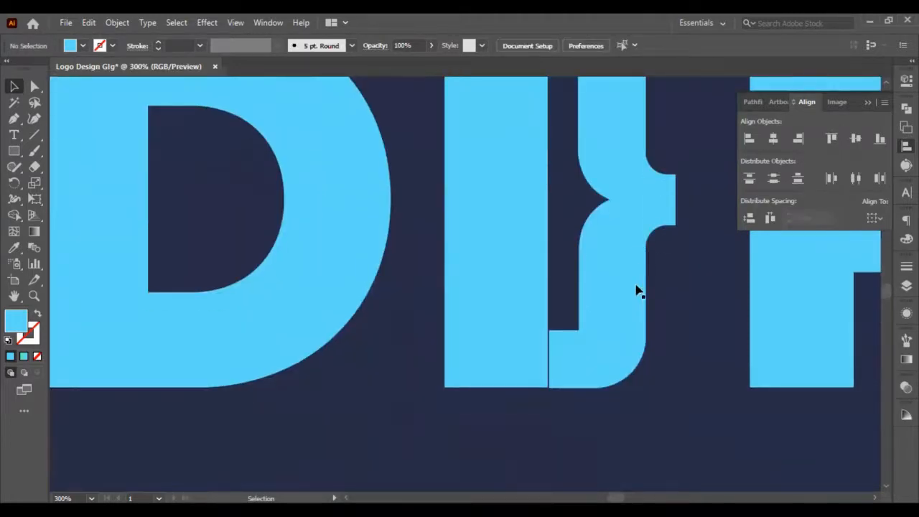
scroll(618, 344, "up", 1)
scroll(600, 400, "up", 5)
scroll(599, 400, "up", 2)
left_click(215, 420)
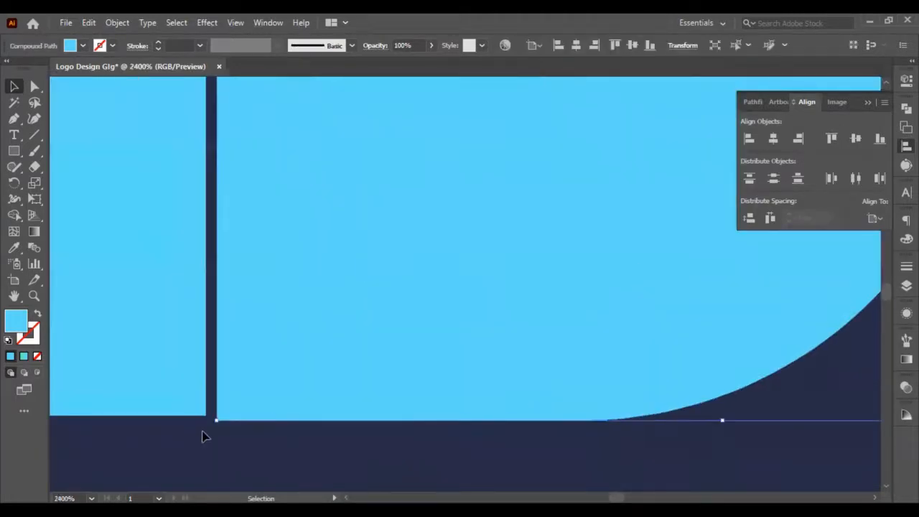
key("Up")
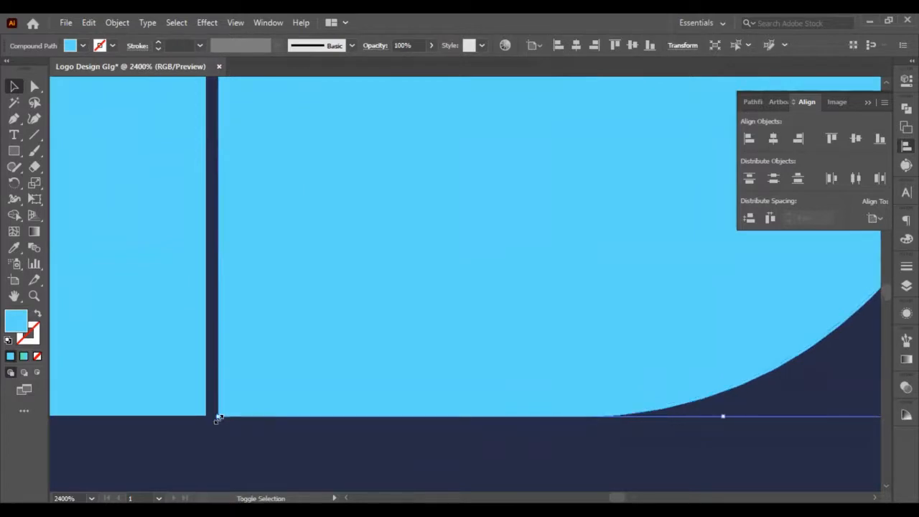
scroll(243, 443, "down", 6)
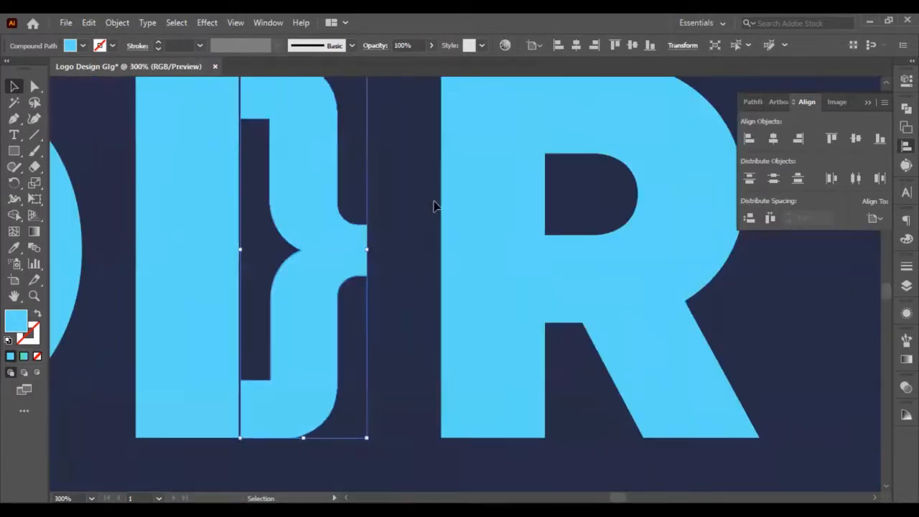
Flip the brace beside the E's stem horizontally
left_click(368, 209)
scroll(368, 209, "left", 1)
scroll(369, 211, "down", 1)
scroll(369, 212, "up", 2)
left_click(392, 255)
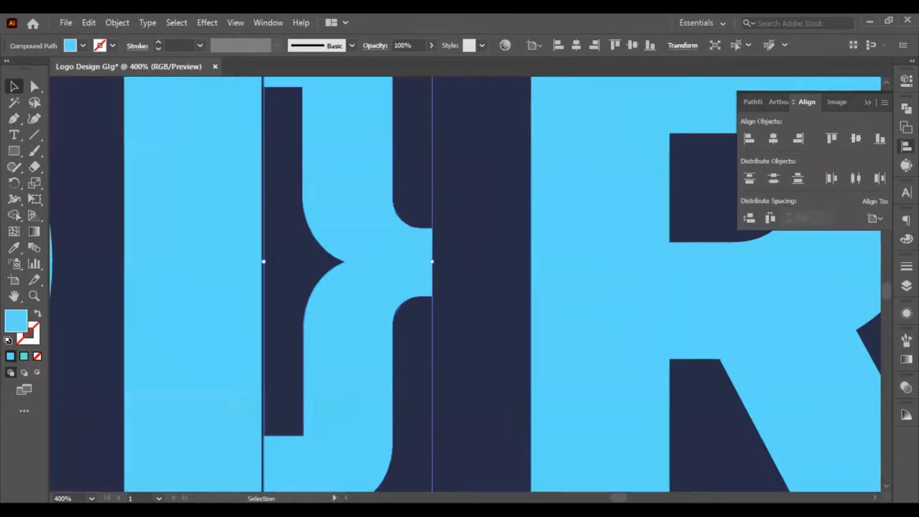
left_click(906, 81)
left_click(831, 169)
scroll(431, 269, "down", 2)
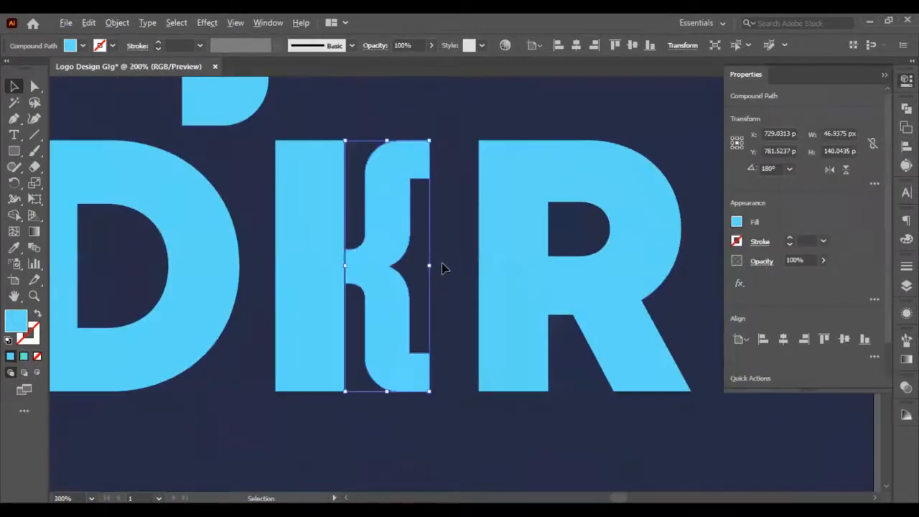
Try shifting the flipped brace left in small increments over the E's stem, and undo the last nudges
left_click(444, 264)
left_click(390, 318)
key("Left")
key("Left")
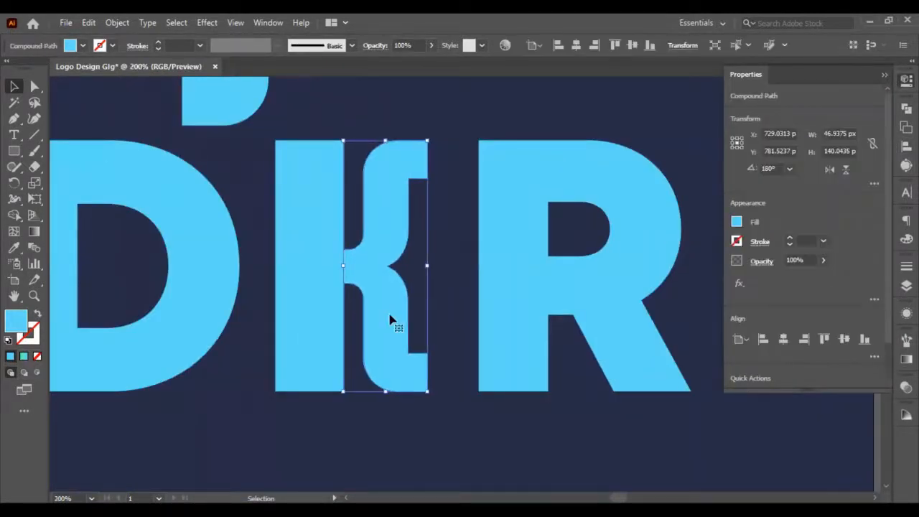
key("Left")
key("Left")
key("Left")
key("Left")
key("Left")
key("Left")
key("Left")
key("Left")
key("Left")
key("Left")
key("Left")
key("Left")
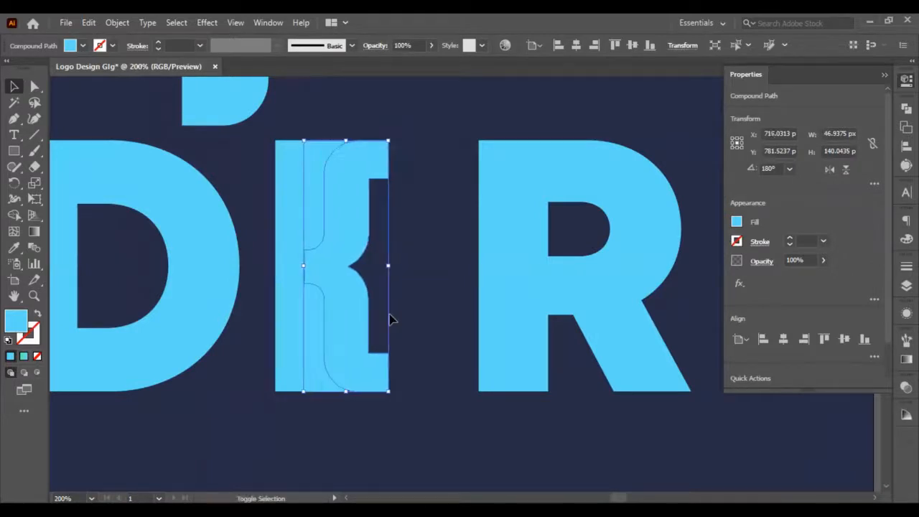
key("Left")
key("Left")
key("Left")
key("Left")
left_click(437, 297)
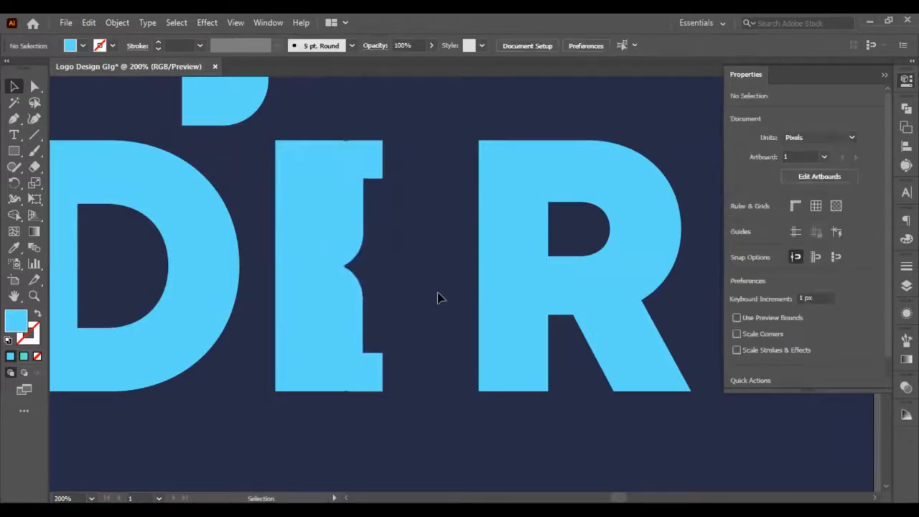
key("ctrl+z")
key("ctrl+z")
key("ctrl+z")
key("ctrl+z")
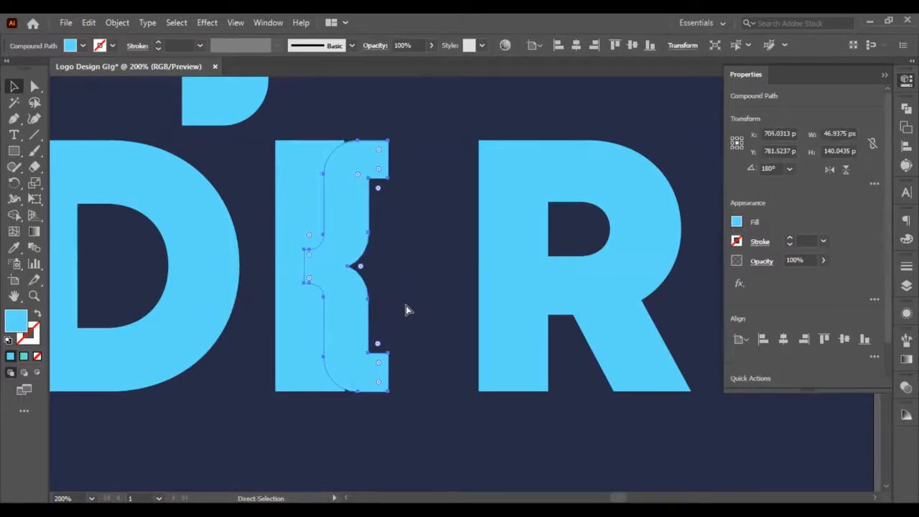
Move the flipped brace off the E's stem to the right edge of the artboard
scroll(414, 313, "down", 1)
scroll(415, 314, "down", 3)
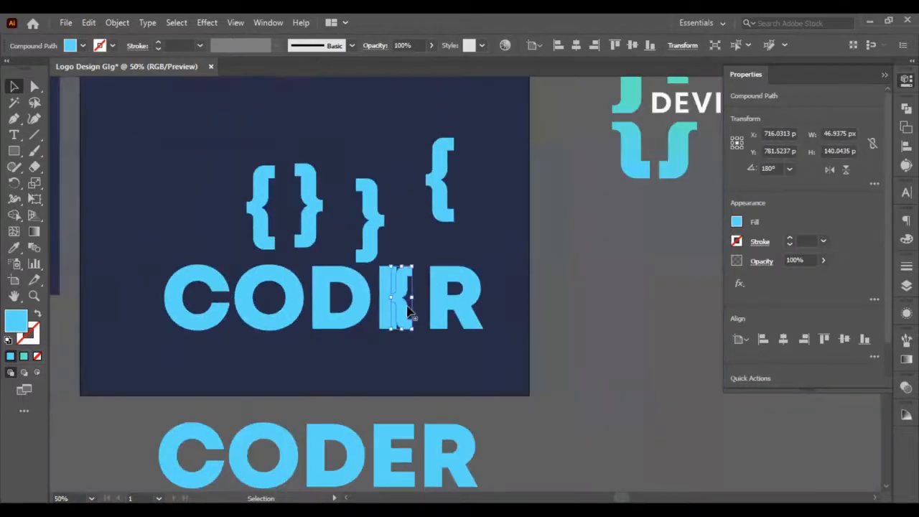
left_click_drag(409, 313, 538, 220)
scroll(318, 319, "up", 3)
scroll(301, 317, "down", 2)
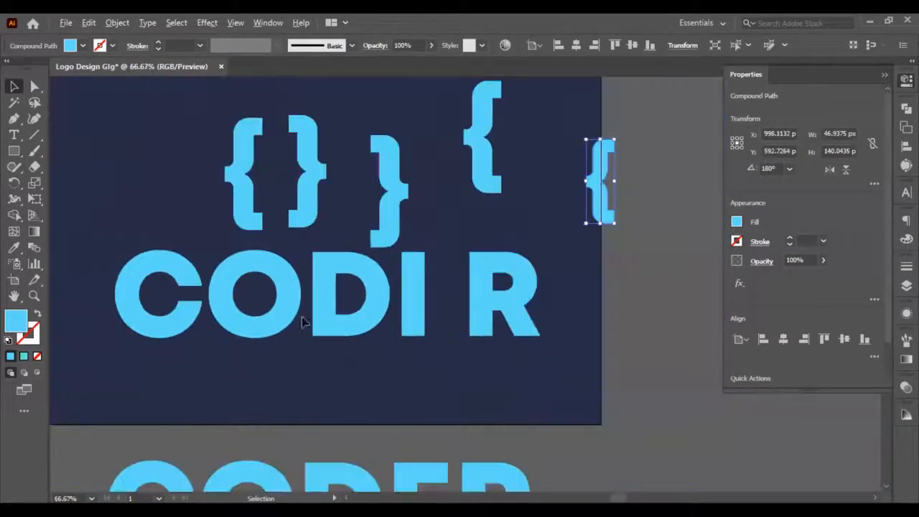
Move all the brace drafts and both CODER wordmarks off the artboard, to the right of the DEVIO logo
scroll(283, 350, "down", 2)
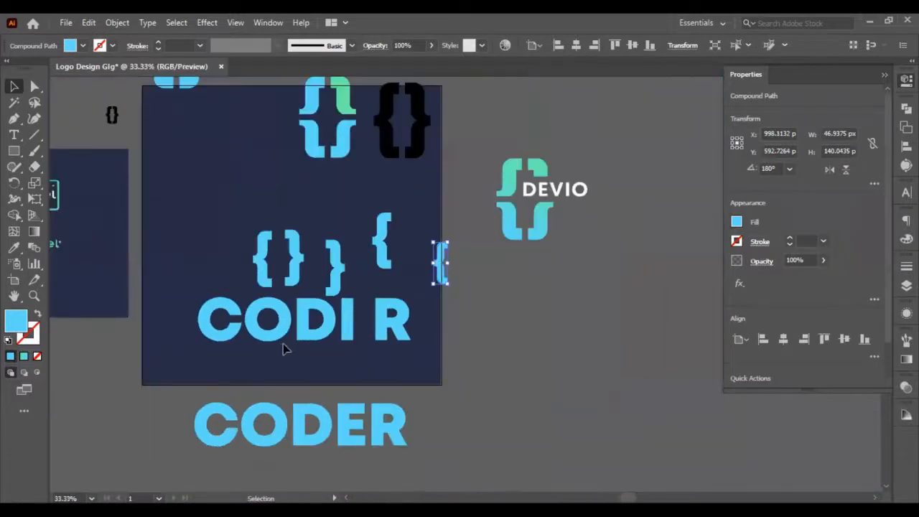
scroll(352, 314, "down", 2)
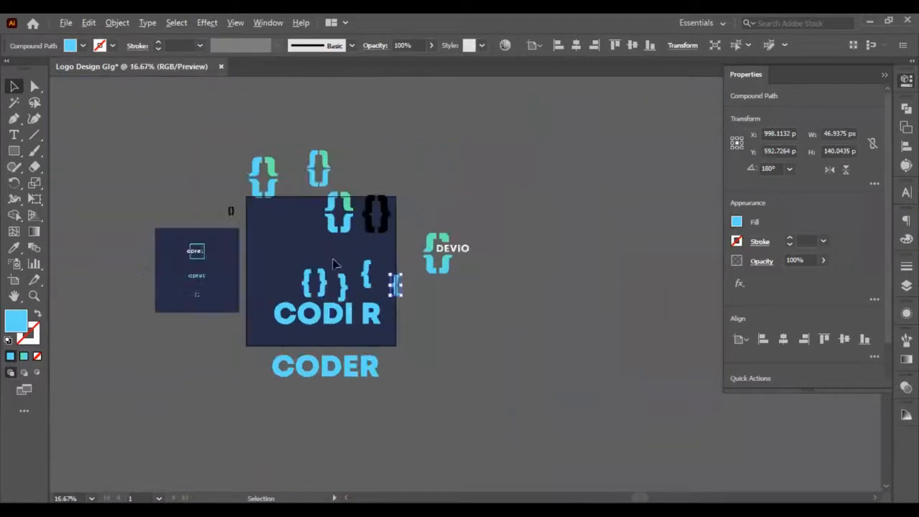
left_click_drag(245, 137, 403, 400)
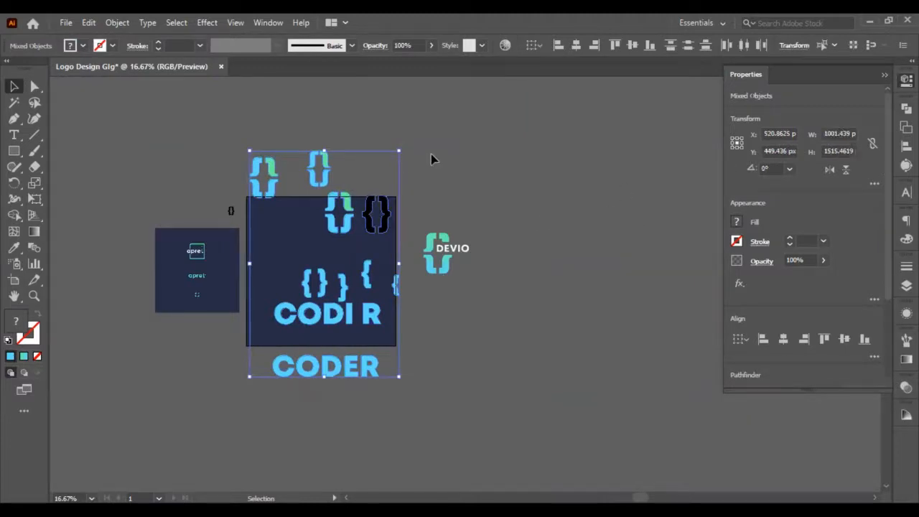
left_click_drag(343, 221, 587, 234)
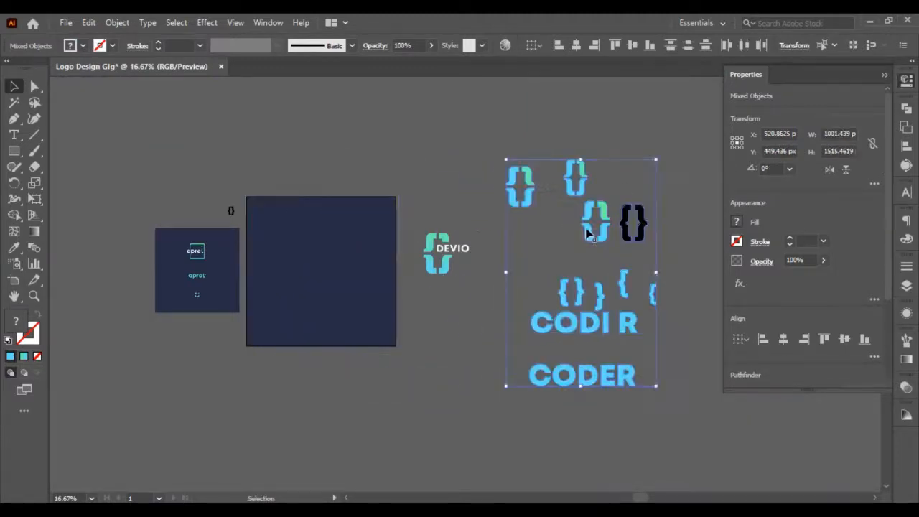
Move the DEVIO logo onto the emptied dark blue artboard
left_click(445, 267)
left_click_drag(448, 270, 311, 288)
scroll(309, 290, "up", 3)
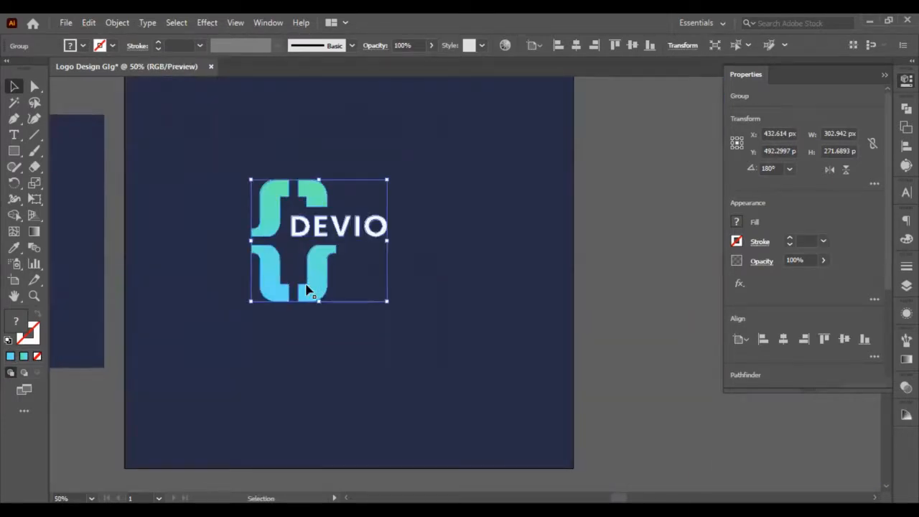
Examine the three aprel logo variations on the neighbouring dark square as a reference for the DEVIO logo
scroll(307, 287, "left", 5)
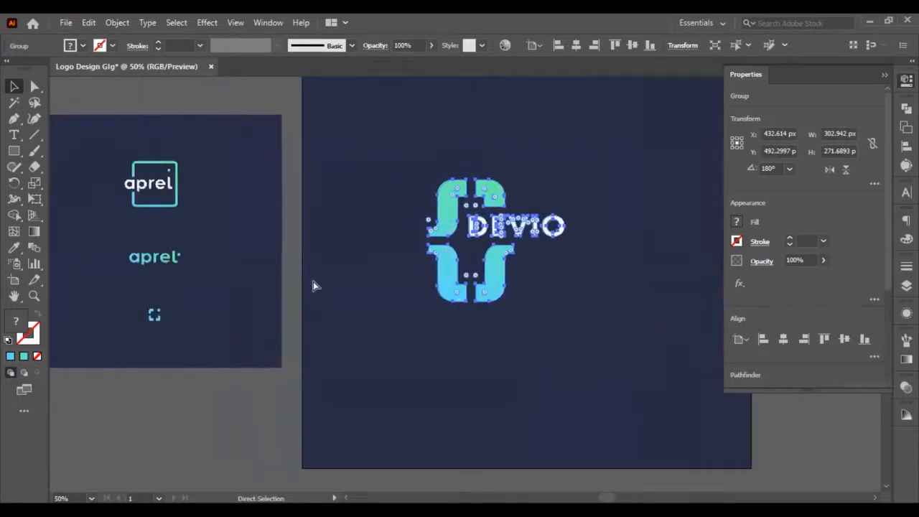
key("a")
key("v")
left_click(338, 273)
scroll(476, 223, "up", 2)
scroll(335, 272, "down", 2)
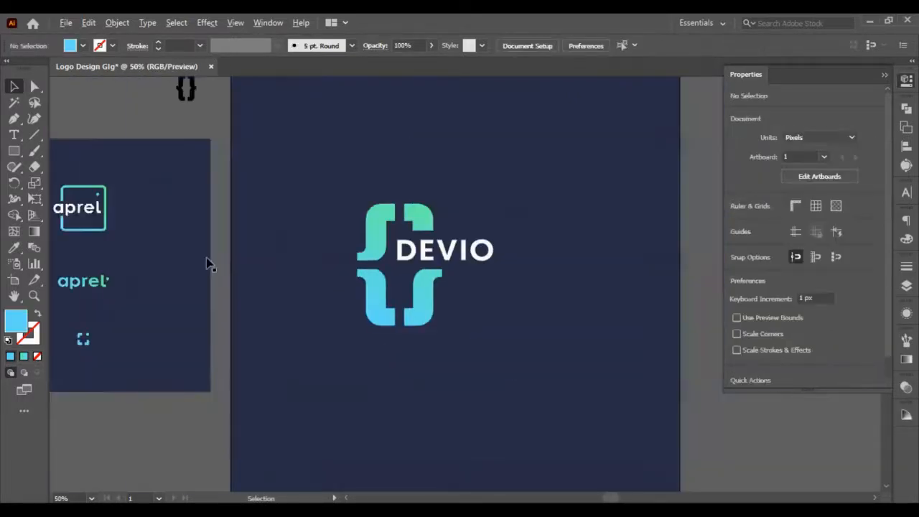
scroll(201, 260, "left", 5)
scroll(193, 257, "up", 3)
scroll(303, 283, "down", 3)
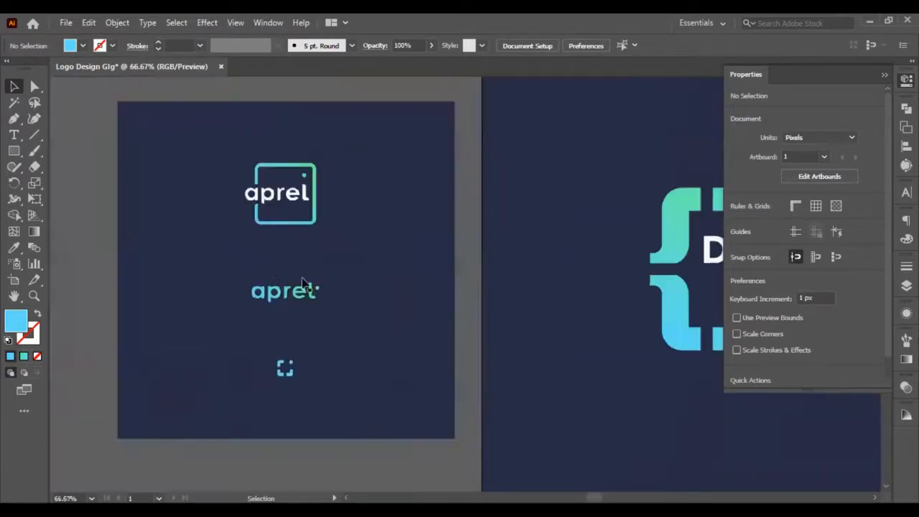
scroll(303, 282, "down", 1)
scroll(501, 234, "down", 2)
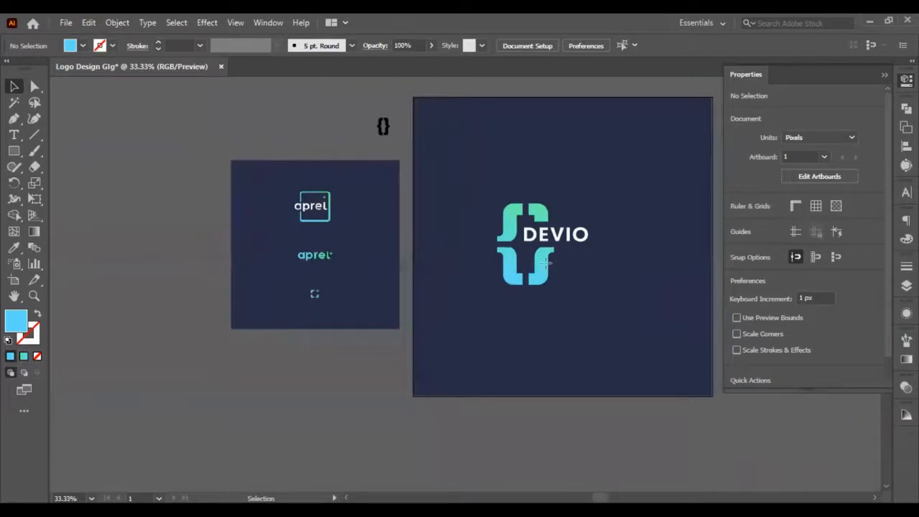
Duplicate the DEVIO logo, arrange the two versions one above the other, and scale the upper one down
left_click_drag(547, 261, 570, 292)
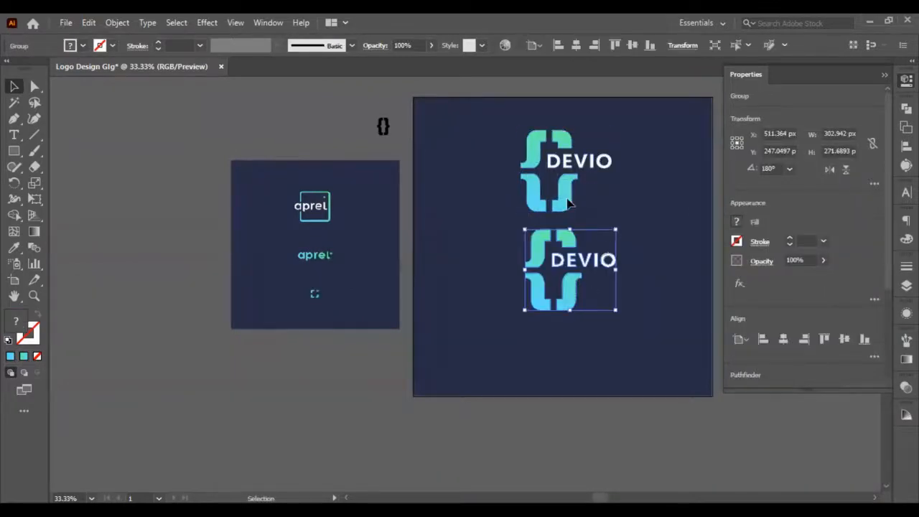
left_click(564, 201)
left_click_drag(613, 213, 598, 200)
Ungroup the lower DEVIO logo and delete the two blue lower brace pieces beneath its lettering
left_click(567, 260)
key("ctrl+shift+g")
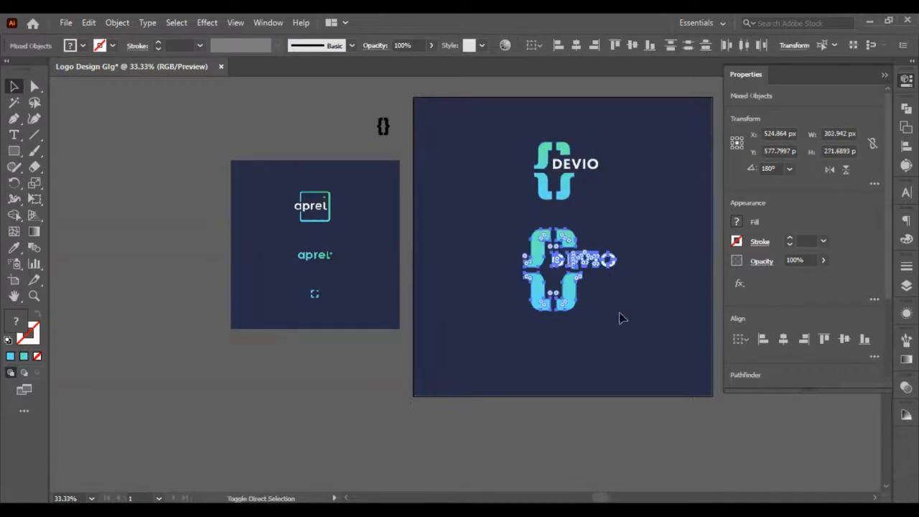
left_click_drag(619, 333, 519, 301)
key("Delete")
Try deleting the green upper brace pieces of the lower DEVIO logo, and undo the deletion
left_click_drag(500, 231, 580, 247)
key("Delete")
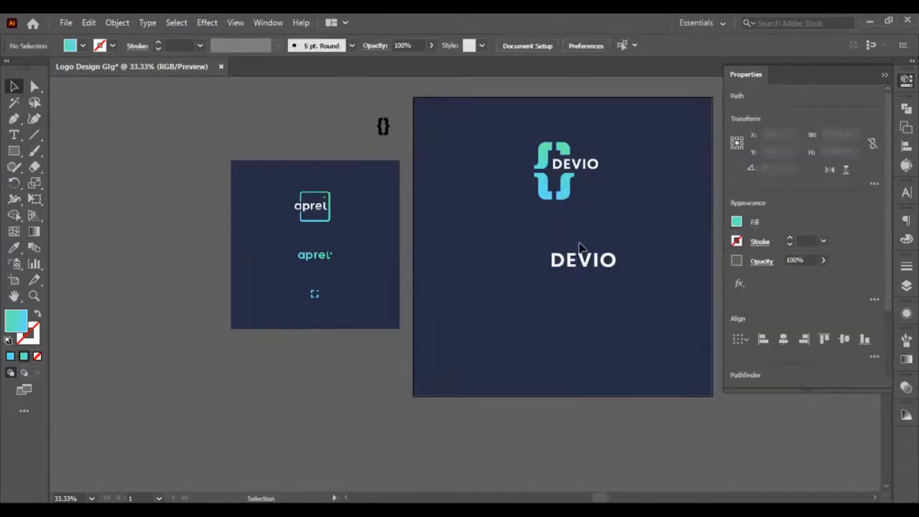
key("ctrl+z")
Examine how the remaining upper brace pieces sit around the lettering of the lower DEVIO version
left_click(618, 306)
scroll(602, 254, "right", 1)
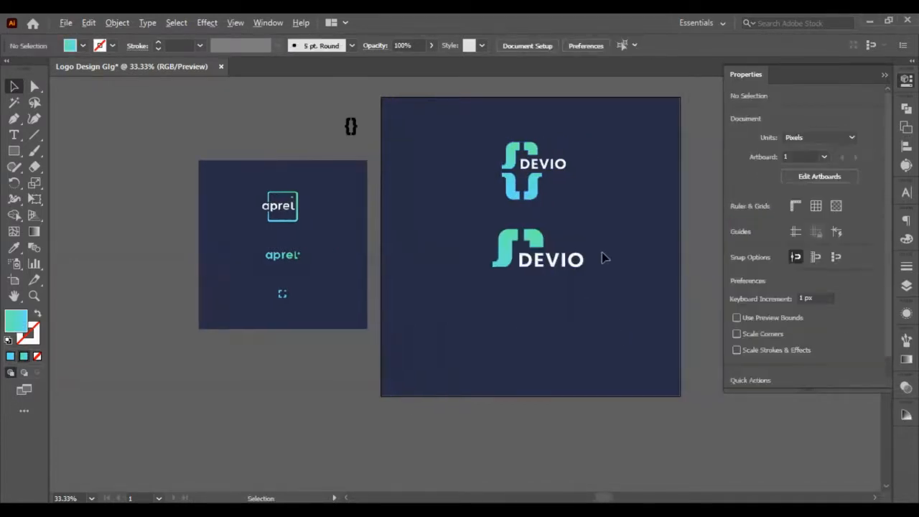
scroll(602, 253, "up", 2)
scroll(410, 293, "up", 2)
scroll(436, 287, "down", 2)
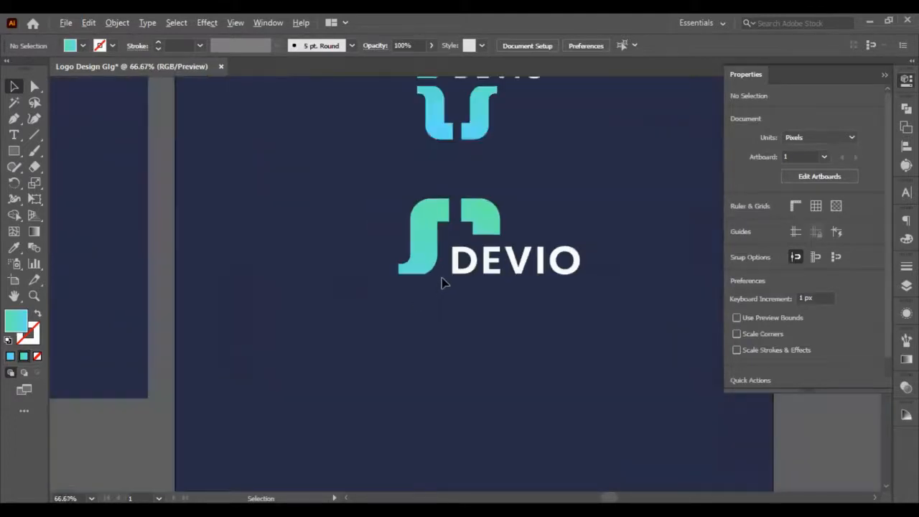
scroll(443, 277, "right", 4)
scroll(317, 244, "up", 3)
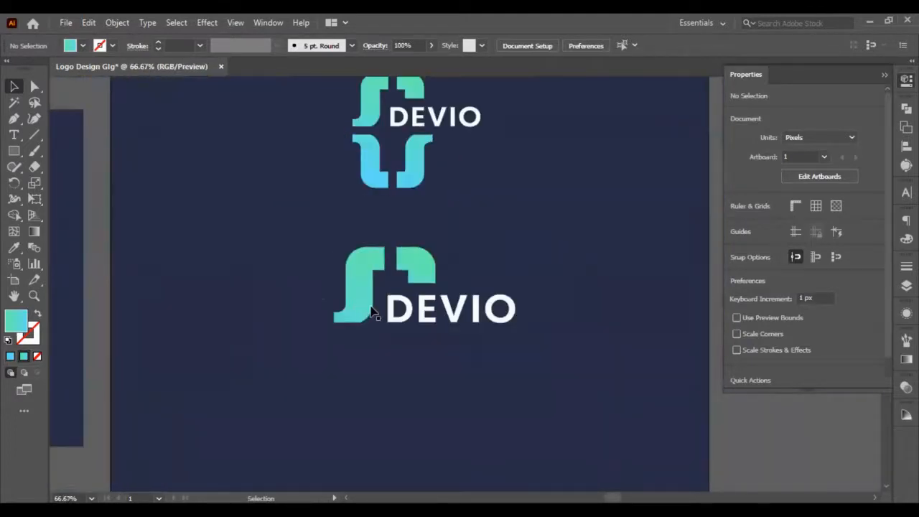
Move the full-brace DEVIO logo off the artboard to its right and shift the simplified version up near the artboard's top
scroll(441, 397, "up", 3)
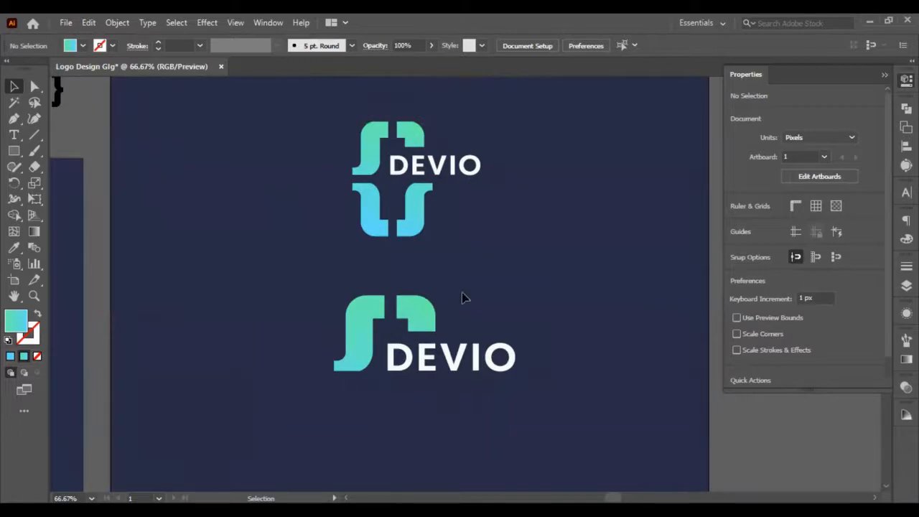
scroll(335, 177, "down", 1)
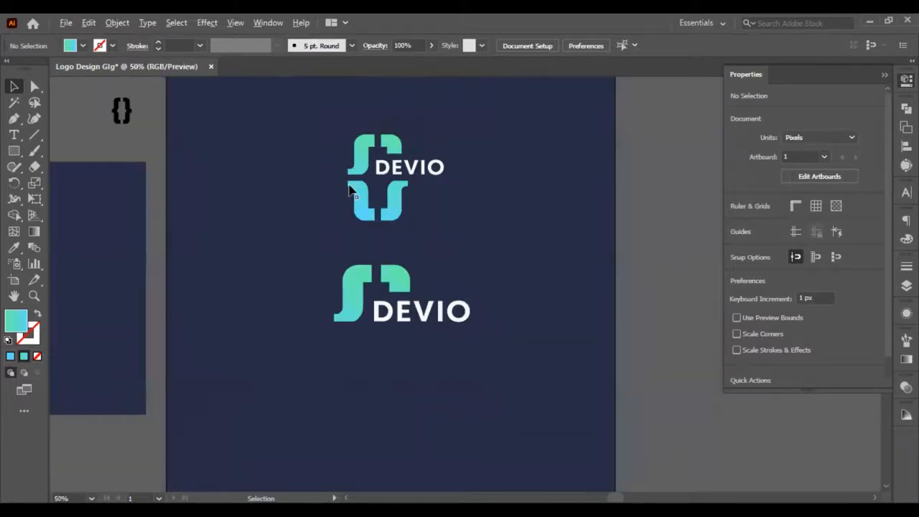
scroll(349, 190, "up", 1)
left_click(365, 165)
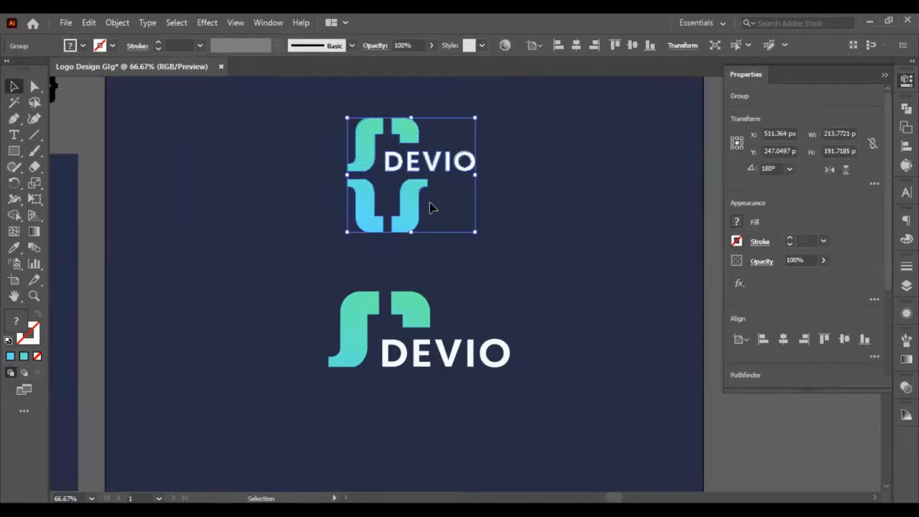
scroll(431, 208, "down", 2)
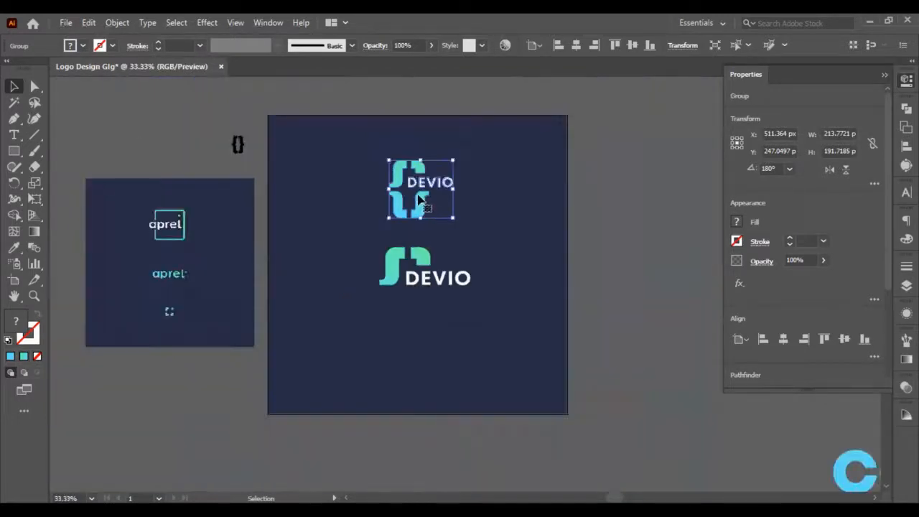
left_click_drag(431, 207, 667, 213)
left_click_drag(452, 290, 432, 186)
left_click(405, 226)
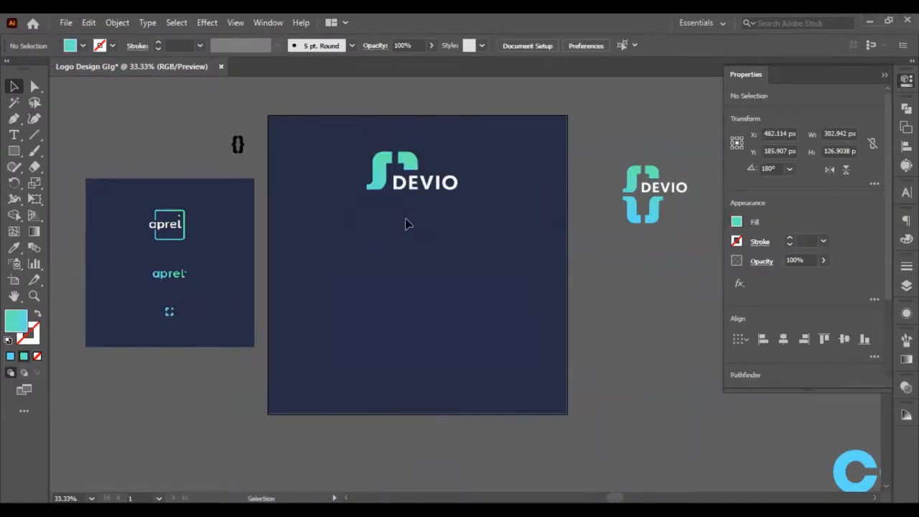
Try adding a vertically flipped copy of the green brace pieces to the DEVIO logo
scroll(406, 216, "right", 1)
scroll(406, 219, "up", 1)
scroll(406, 219, "down", 1)
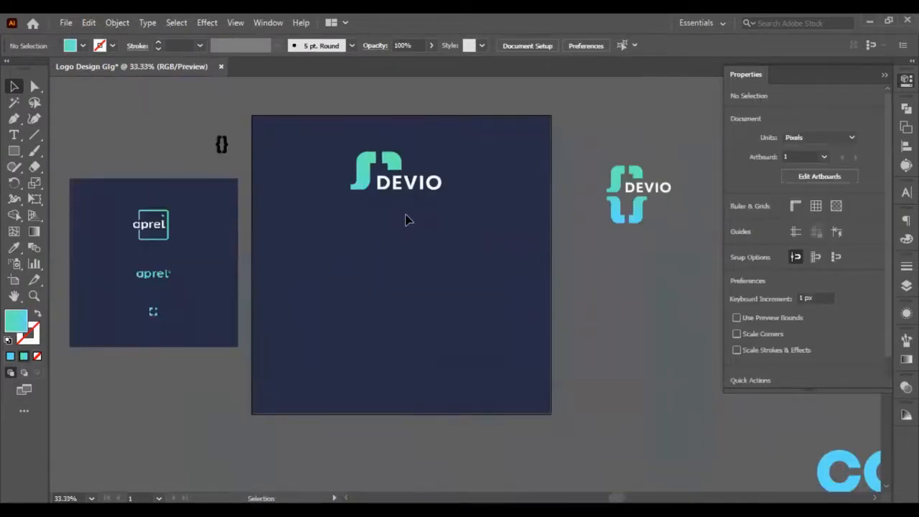
scroll(405, 219, "up", 2)
left_click(393, 116)
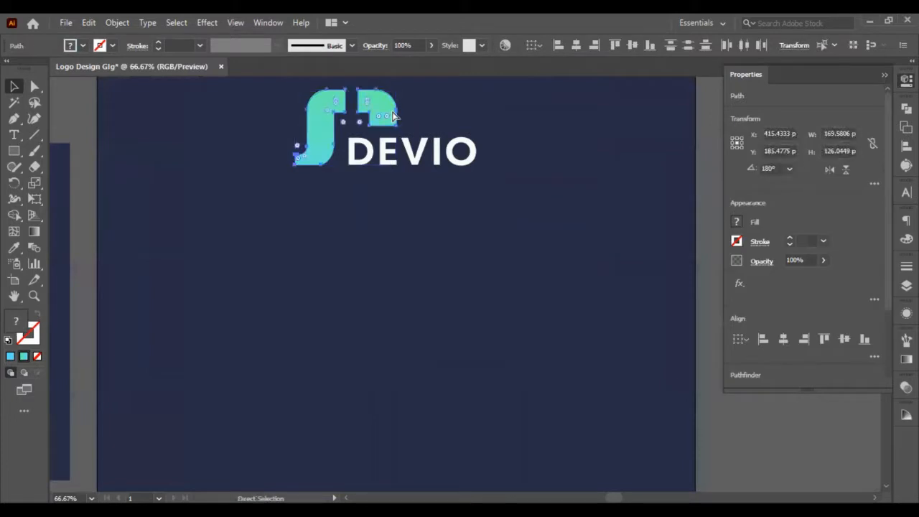
key("v")
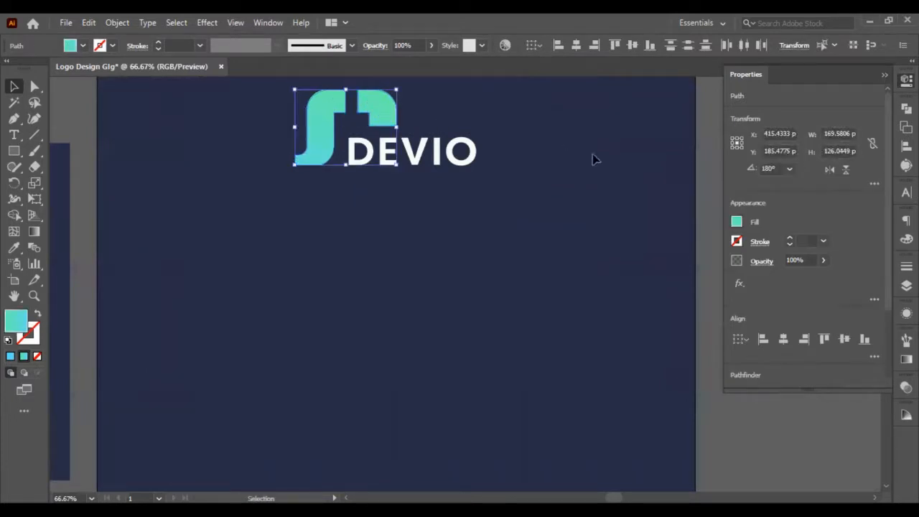
left_click(845, 172)
Try shifting the flipped brace copy down so that it mirrors the green pieces around the DEVIO lettering
key("shift+Down")
key("shift+Down")
key("shift+Down")
key("shift+Down")
key("shift+Down")
key("shift+Down")
key("shift+Down")
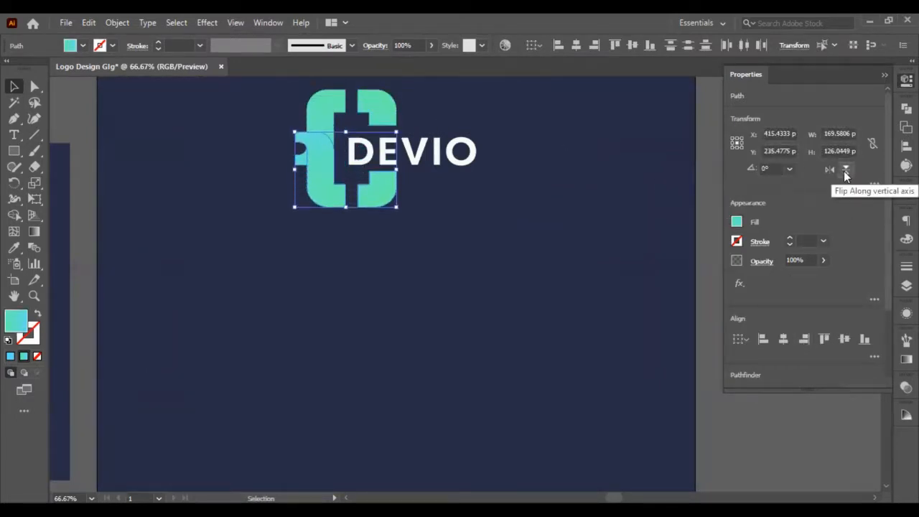
key("shift+Up")
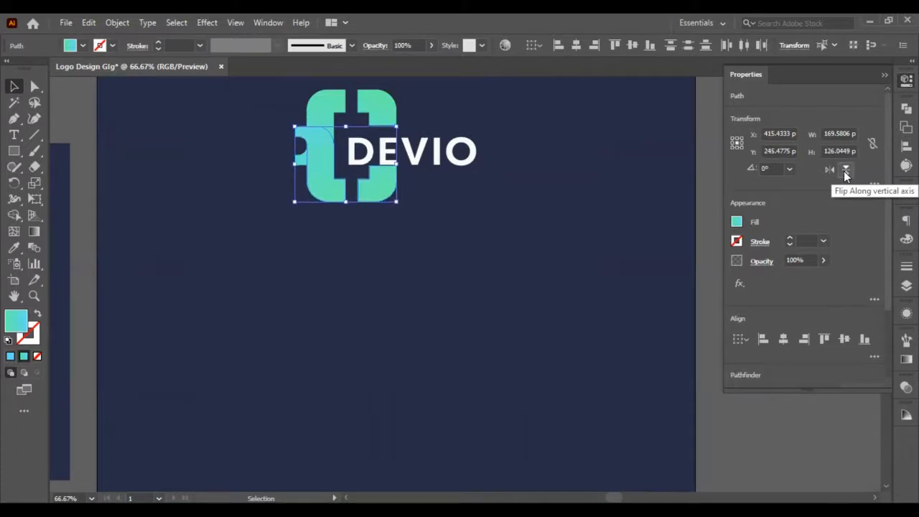
key("shift+Down")
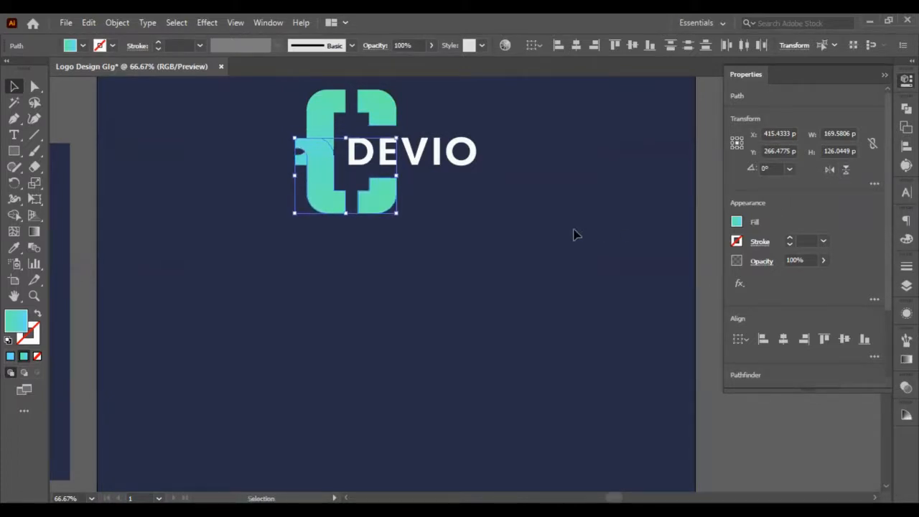
left_click(575, 234)
Try spreading the brace halves apart by nudging the lower half down and the upper half up around the lettering
scroll(575, 234, "up", 2)
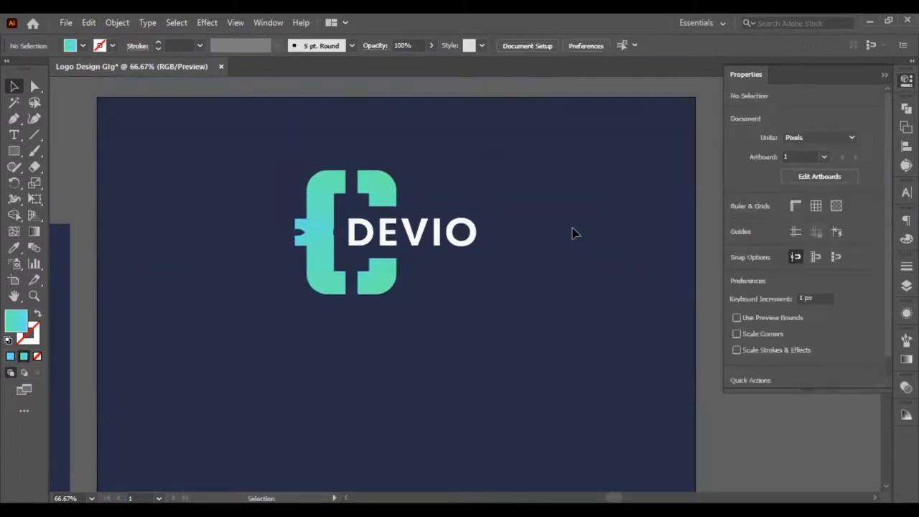
left_click(329, 283)
left_click_drag(302, 153, 387, 189)
key("shift+Down")
left_click_drag(292, 135, 388, 175)
key("shift+Up")
left_click(503, 281)
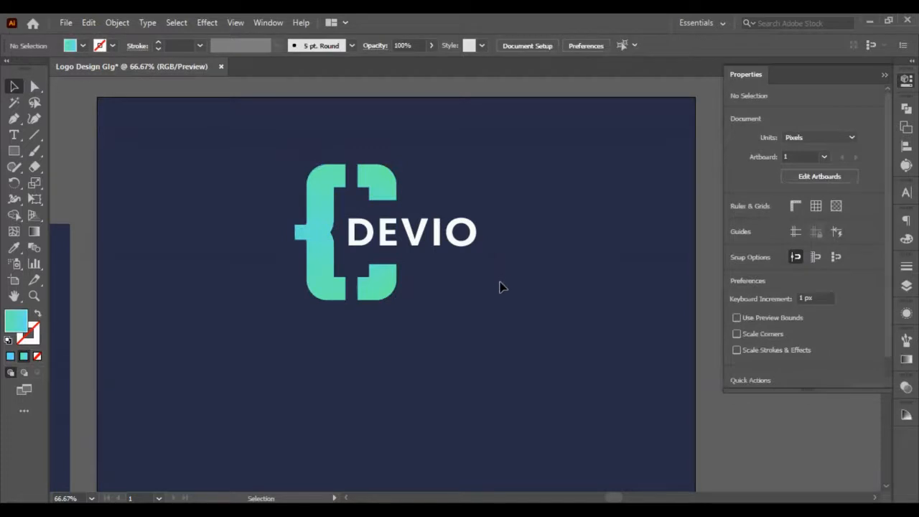
scroll(479, 314, "up", 2)
scroll(480, 314, "down", 1)
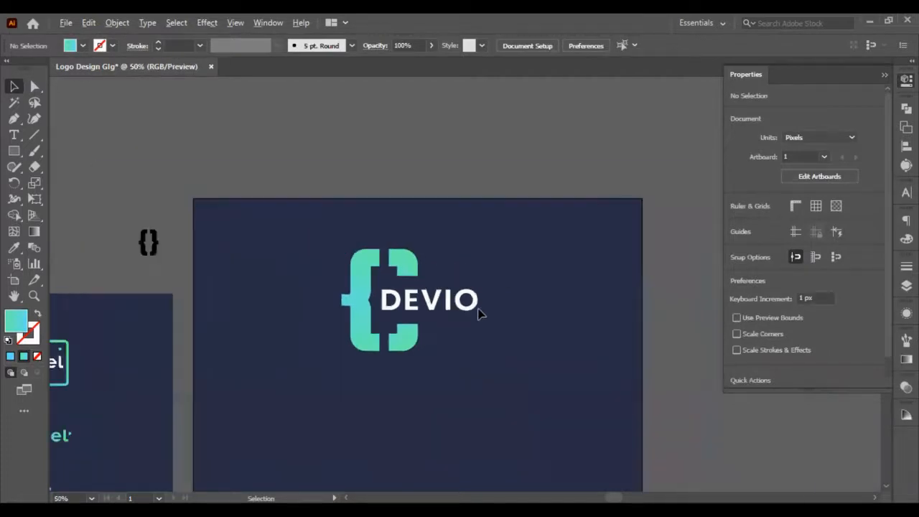
Undo the brace-half nudges and the flipped copy, back to the DEVIO logo with only its upper green pieces
key("ctrl+z")
key("ctrl+z")
left_click(455, 352)
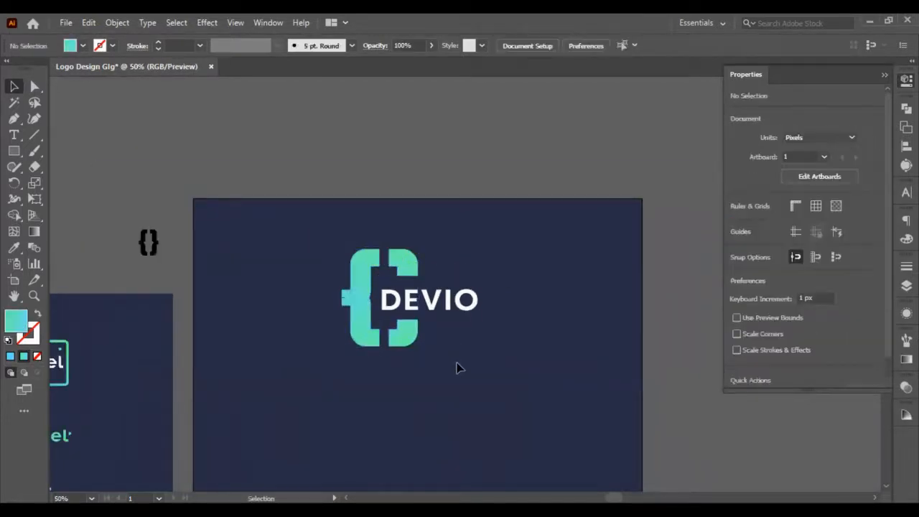
key("ctrl+z")
key("ctrl+z")
key("ctrl+z")
key("ctrl+z")
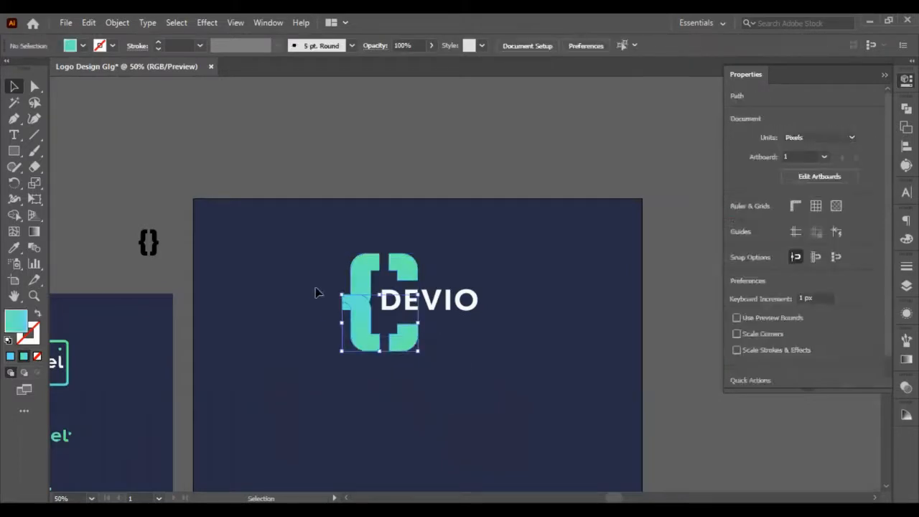
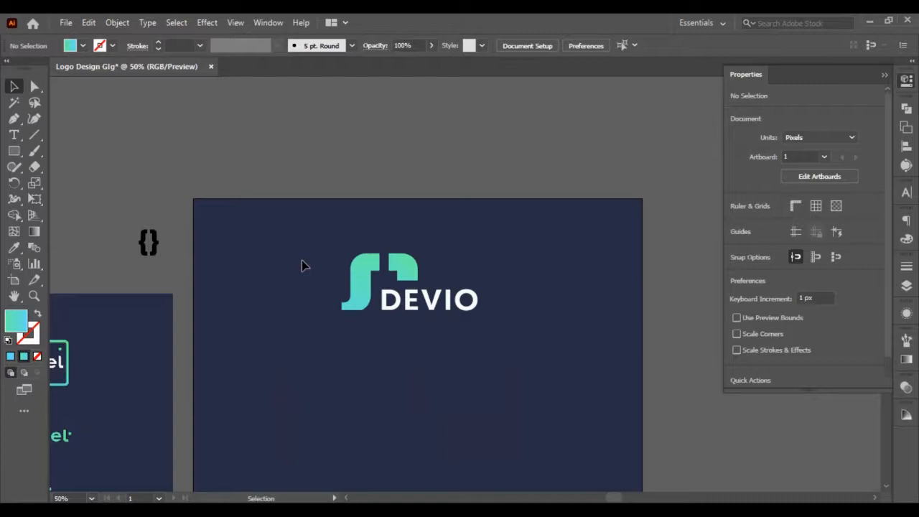
Duplicate the DEVIO logo directly below the original and delete the green brace pieces from the copy
scroll(309, 252, "down", 1)
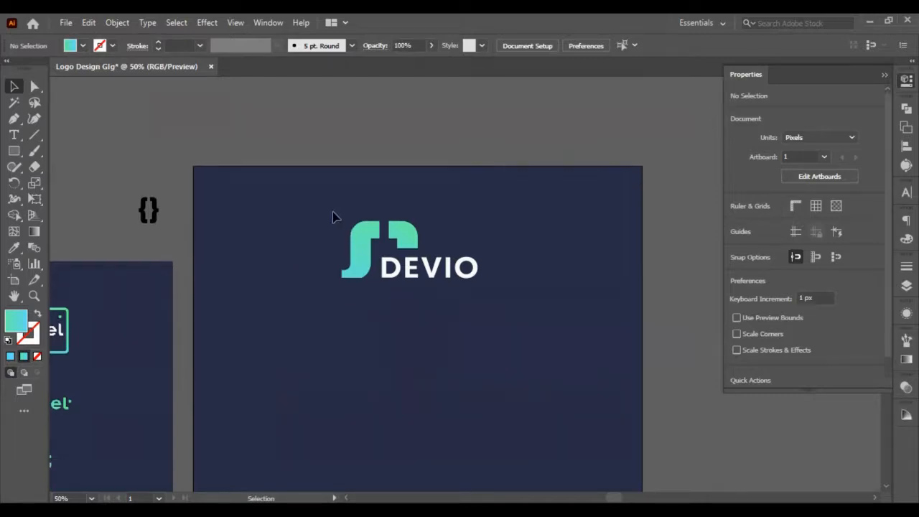
left_click_drag(332, 213, 535, 313)
left_click_drag(403, 242, 408, 371)
scroll(431, 333, "left", 1)
left_click(431, 332)
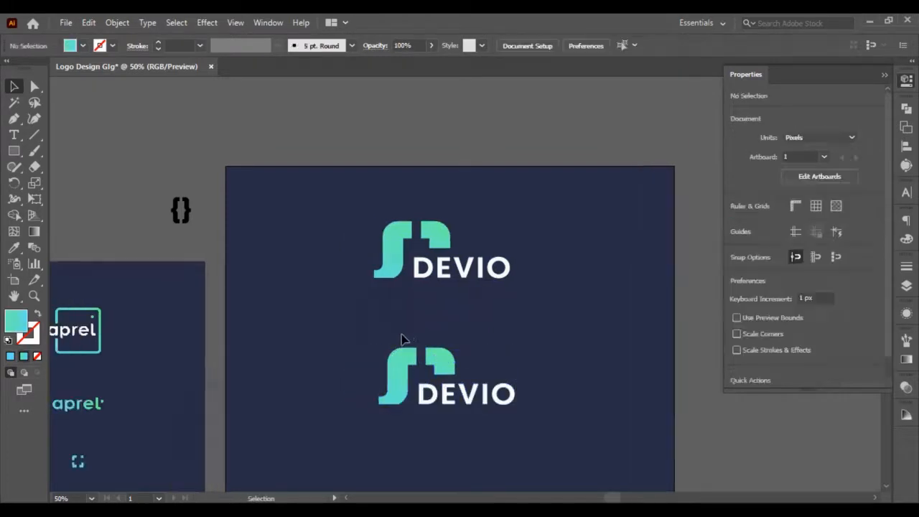
left_click(445, 367)
key("Delete")
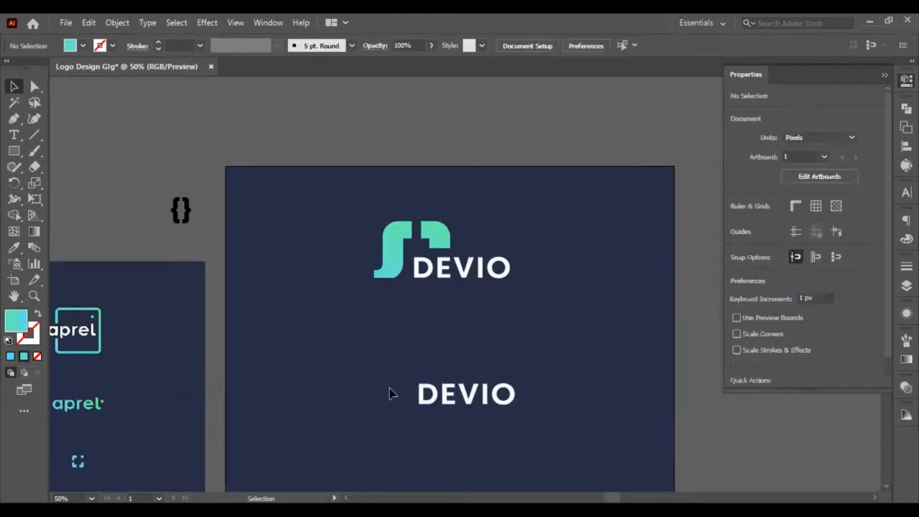
Fill the lower DEVIO lettering with the blue-green gradient sampled from the upper logo's brace
left_click_drag(389, 394, 522, 431)
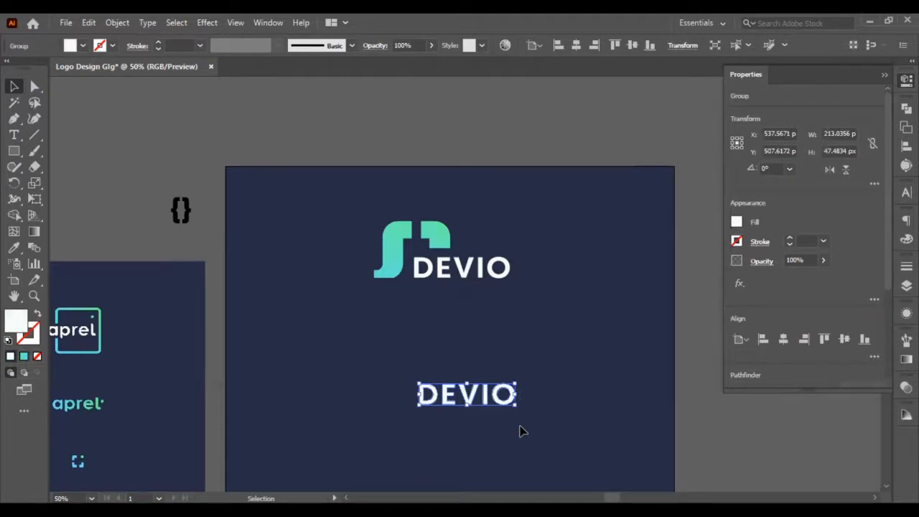
left_click(14, 247)
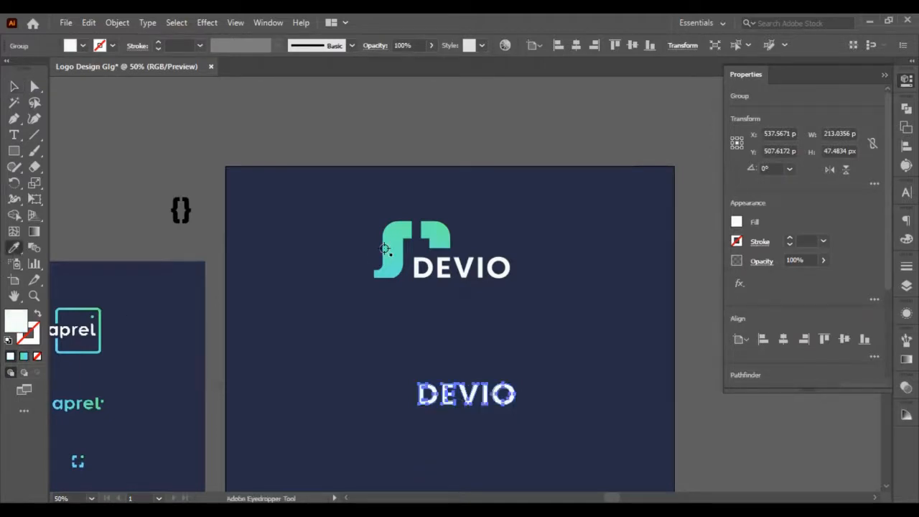
left_click(382, 251)
left_click(36, 217)
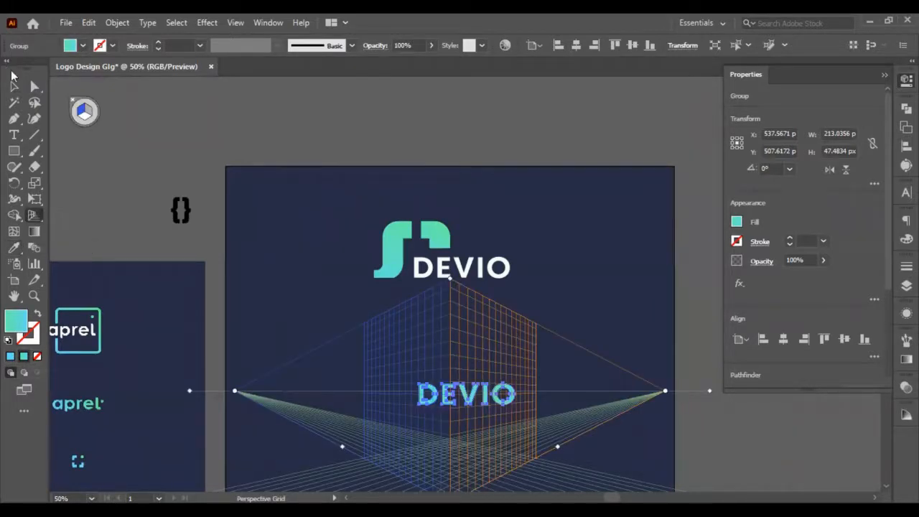
left_click(35, 232)
key("ctrl+z")
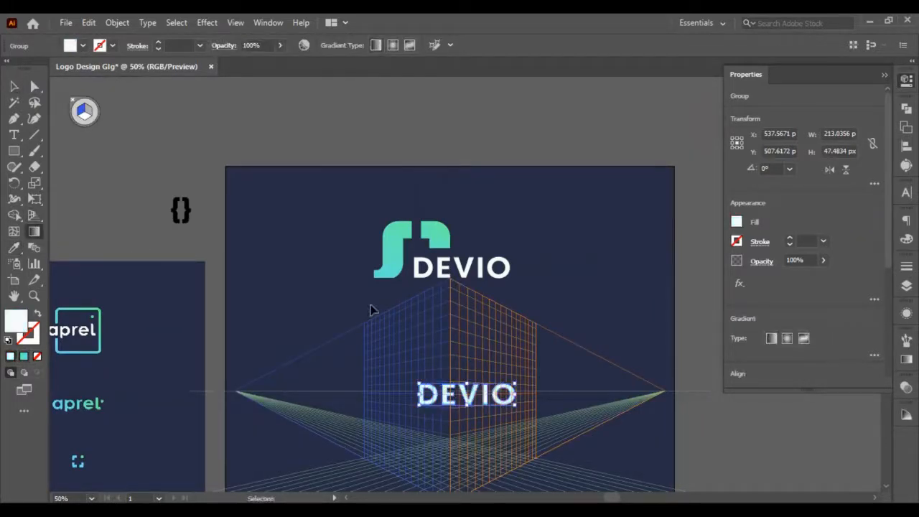
key("ctrl+shift+z")
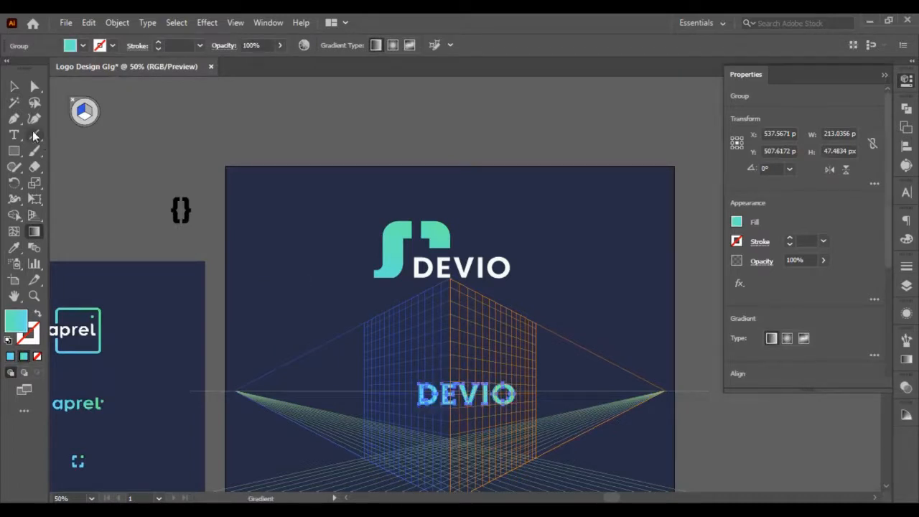
left_click(14, 87)
left_click(302, 244)
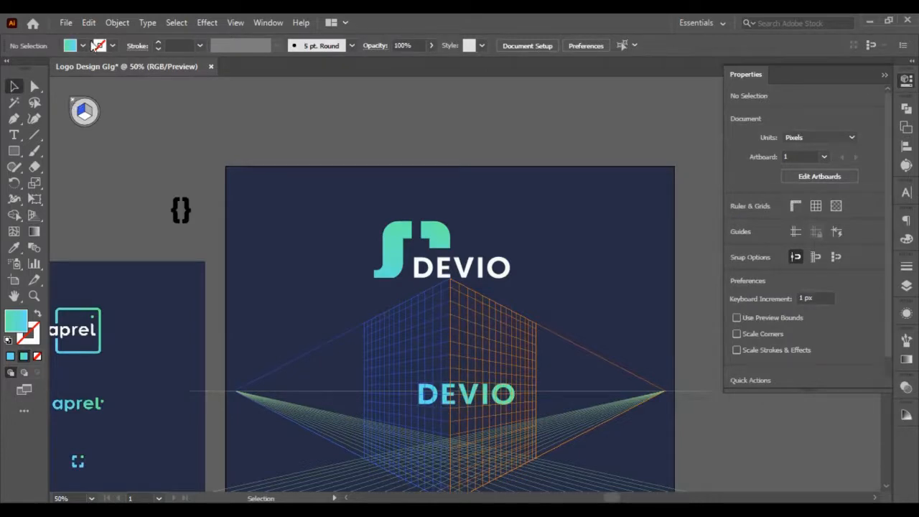
Hide the perspective grid on the artboard
left_click(235, 23)
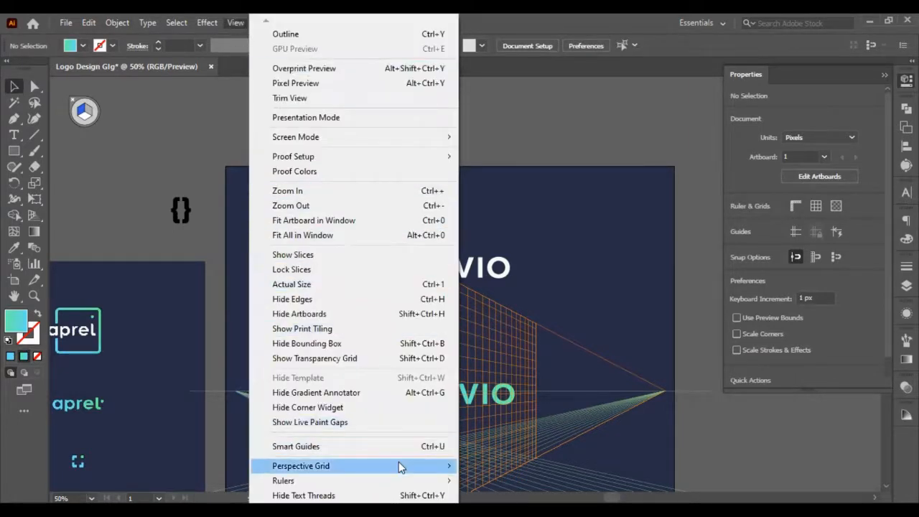
mouse_move(401, 468)
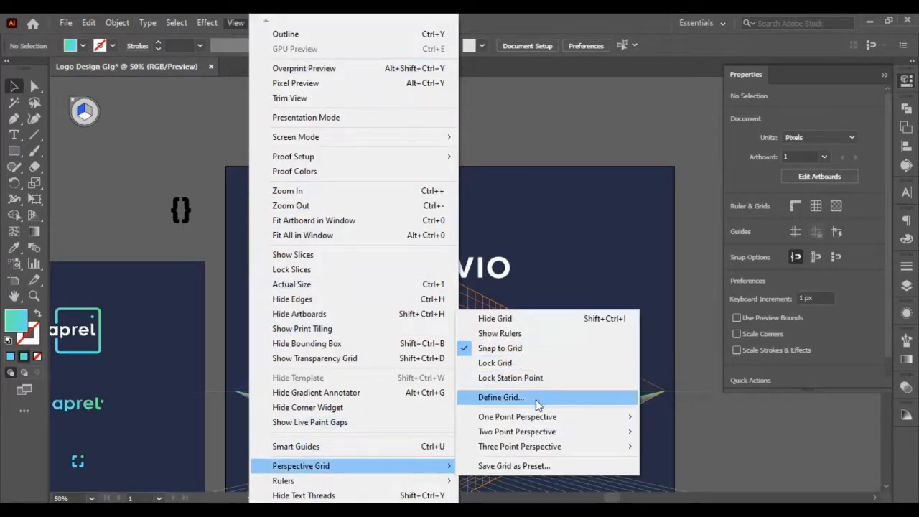
left_click(519, 321)
Move the gradient DEVIO lettering slightly left and place a copy of the upper logo's brace pieces beneath it
scroll(499, 365, "down", 2)
left_click(475, 332)
left_click_drag(476, 331, 446, 338)
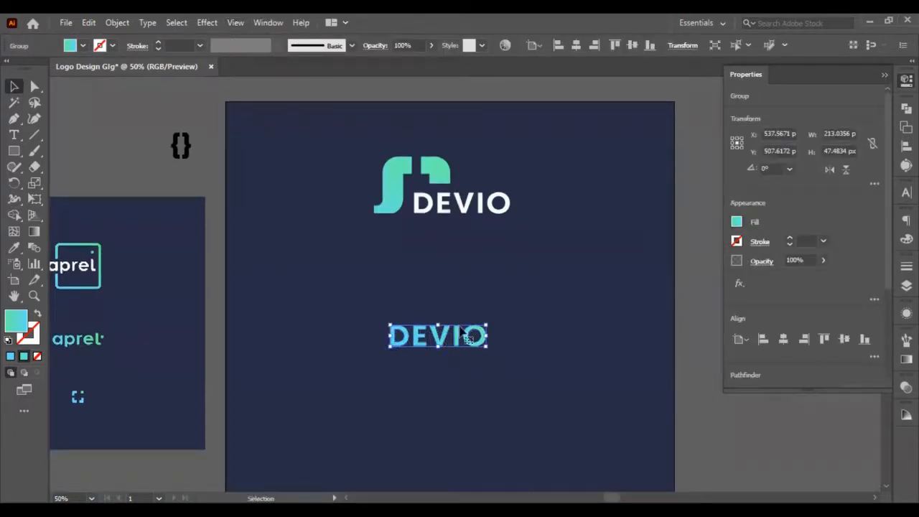
left_click(493, 308)
left_click(430, 168)
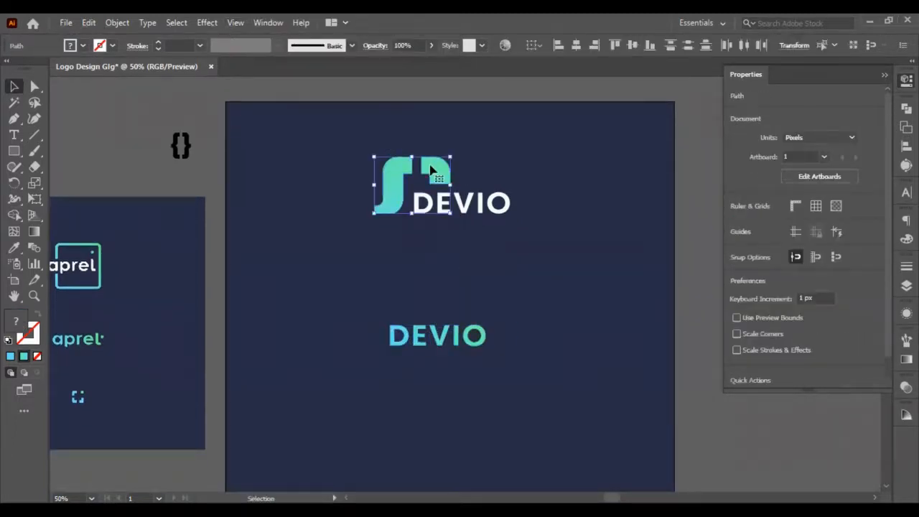
left_click_drag(430, 168, 424, 412)
Fill both copied brace pieces below the gradient lettering with solid light blue (54defa)
scroll(478, 446, "left", 5)
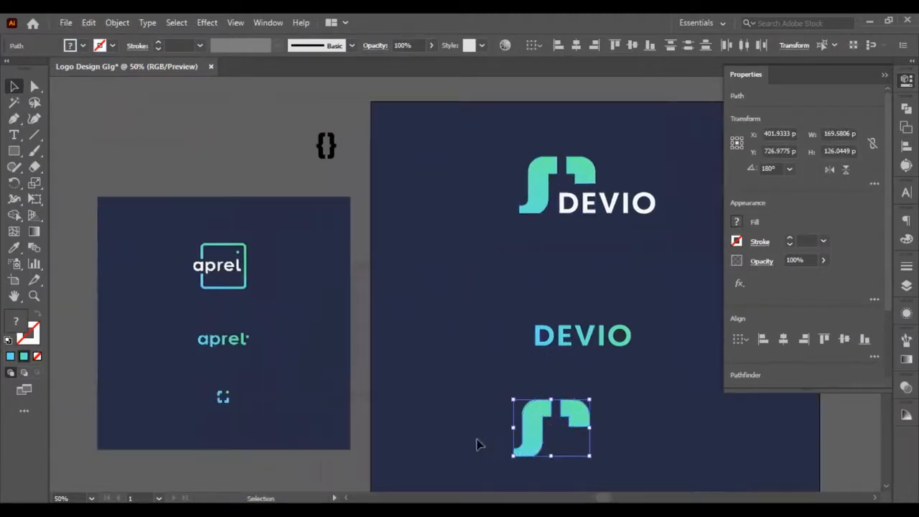
scroll(599, 336, "down", 3)
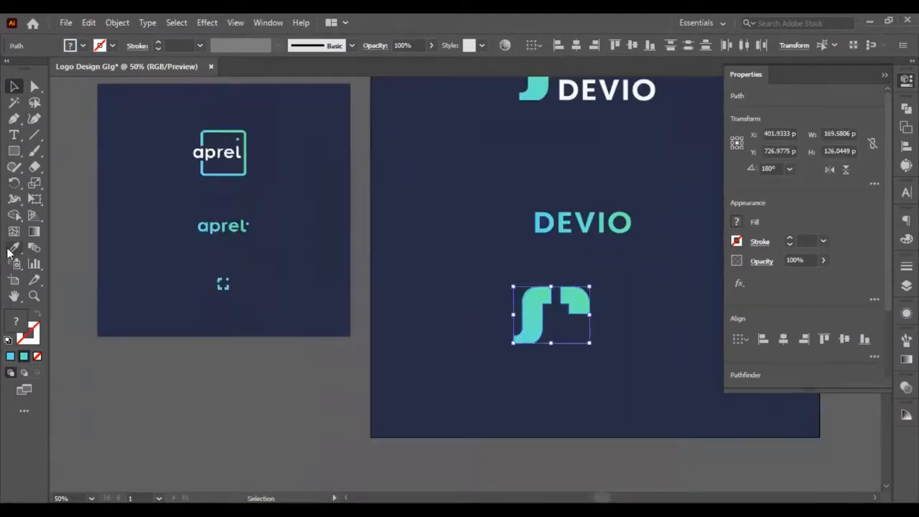
left_click(511, 314)
left_click_drag(480, 277, 589, 332)
left_click(10, 356)
left_click(517, 301)
Fill the right brace piece below the gradient lettering with the green (8aedbf) sampled from the dot of the small aprel icon
left_click(564, 296)
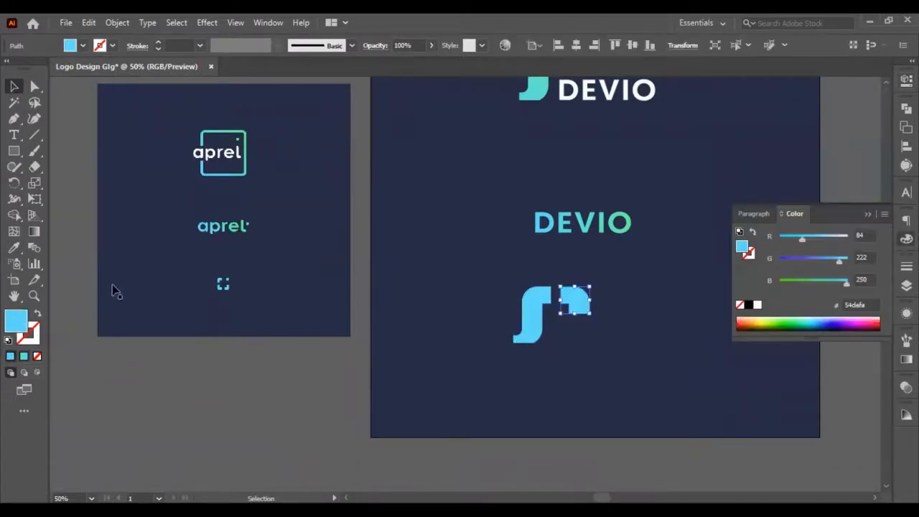
left_click(13, 247)
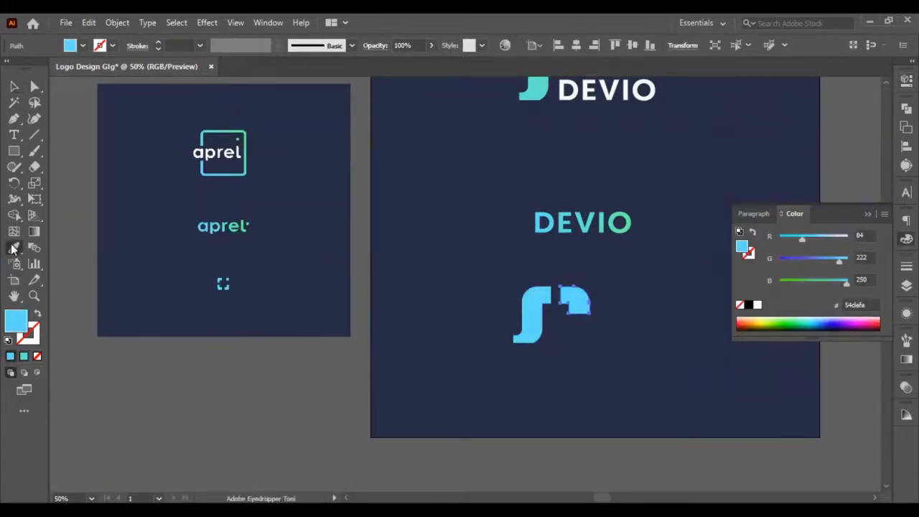
scroll(265, 297, "up", 4)
scroll(134, 217, "up", 2)
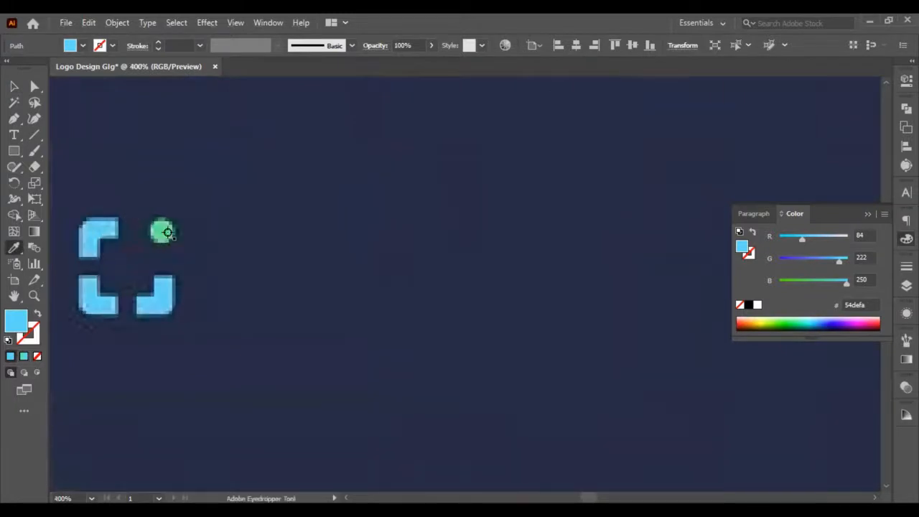
left_click(162, 231)
left_click(16, 87)
scroll(195, 201, "down", 6)
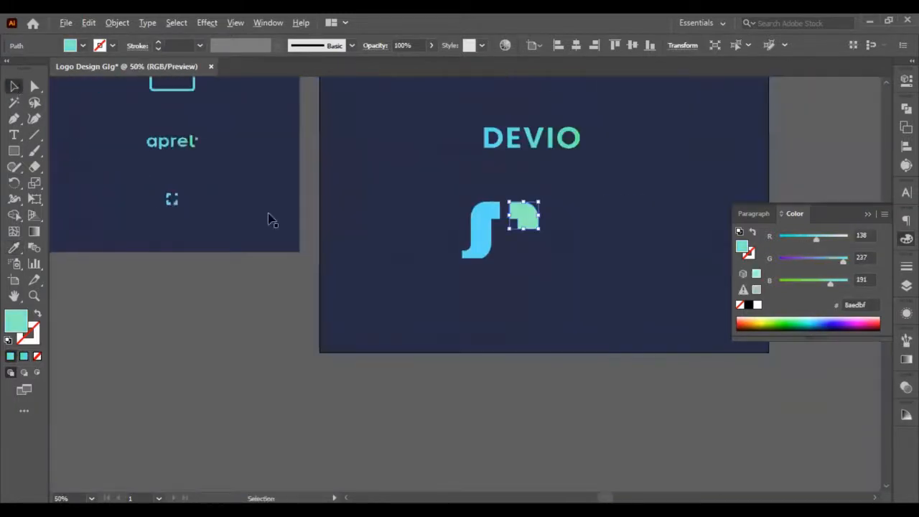
scroll(553, 224, "right", 2)
left_click(553, 224)
Group the two copied brace pieces and scale them down into a small icon below the gradient lettering
scroll(546, 323, "up", 4)
left_click_drag(538, 442, 338, 329)
key("ctrl+g")
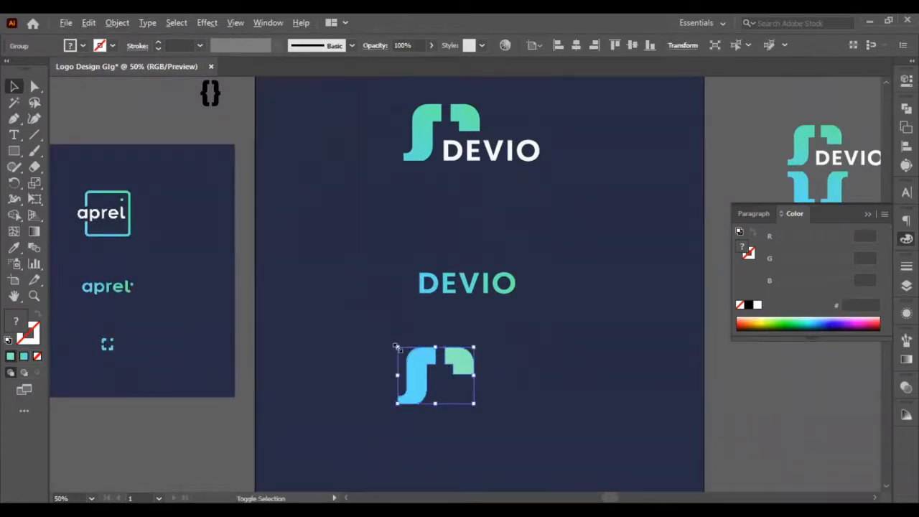
left_click_drag(395, 347, 433, 374)
left_click(491, 379)
Group the full logo's brace pieces and lettering, and group the gradient DEVIO letters separately
scroll(491, 381, "up", 1)
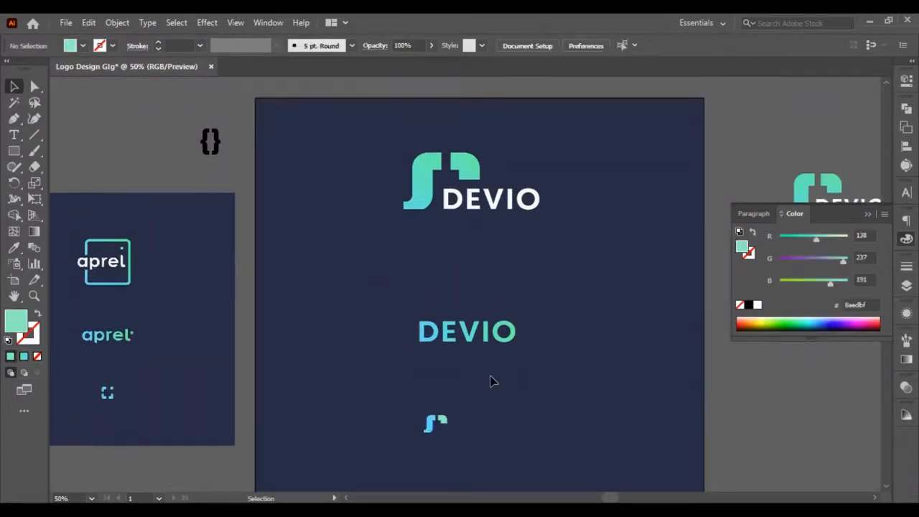
scroll(491, 380, "up", 1)
key("a")
left_click_drag(391, 194, 568, 293)
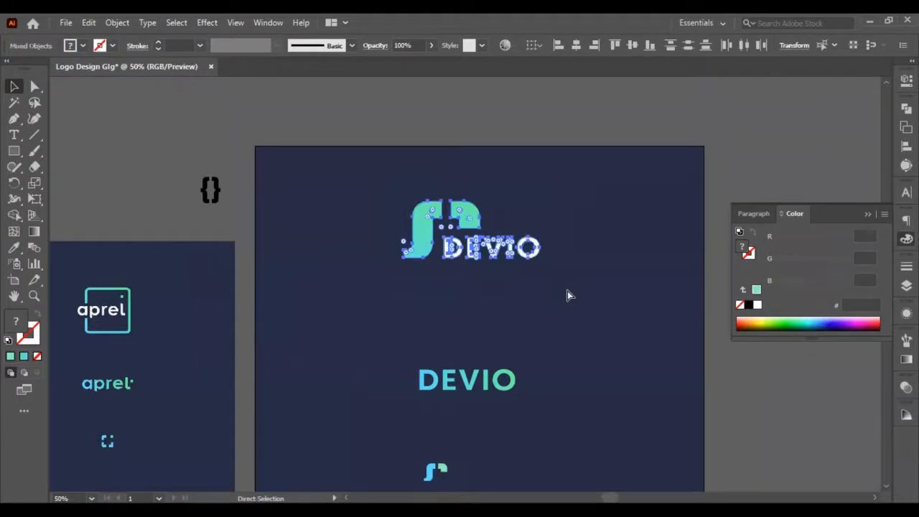
key("ctrl+g")
left_click_drag(383, 365, 543, 410)
key("ctrl+g")
Align the full logo, the gradient wordmark and the small icon on a common horizontal centre
scroll(451, 443, "down", 1)
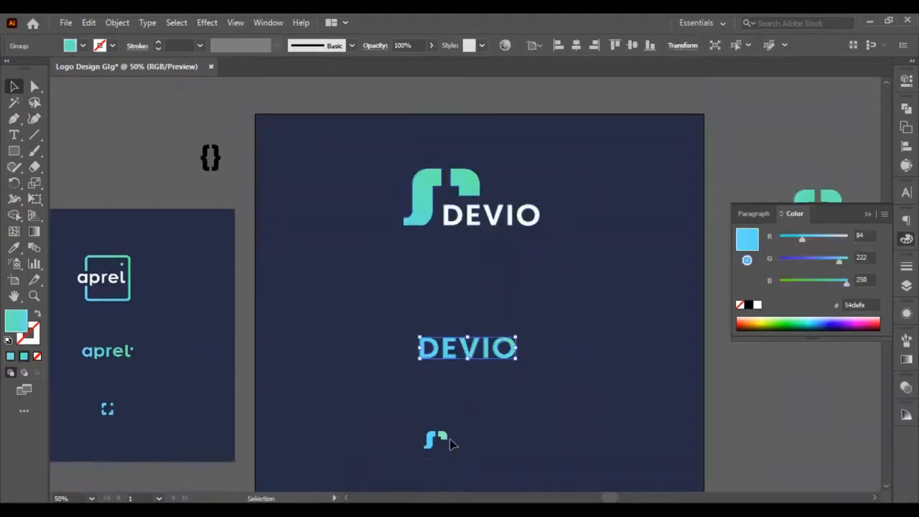
scroll(451, 443, "down", 1)
left_click_drag(376, 131, 611, 437)
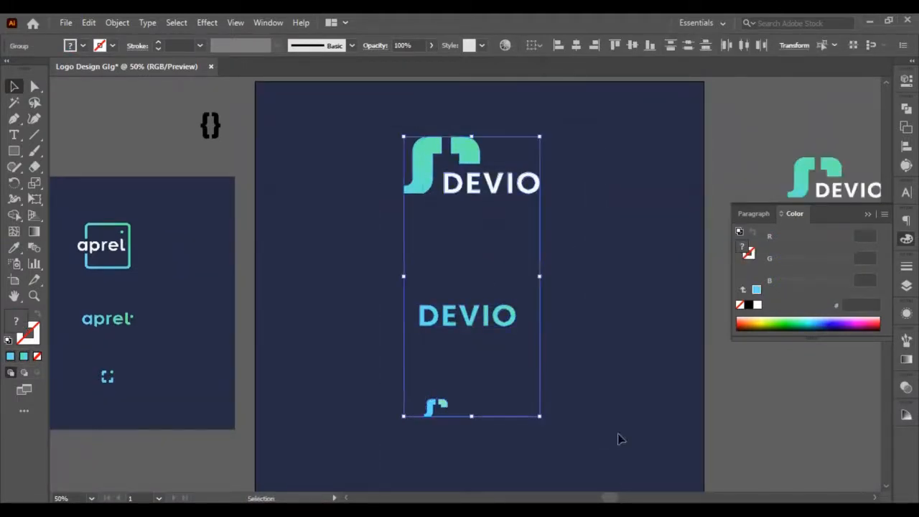
left_click(906, 127)
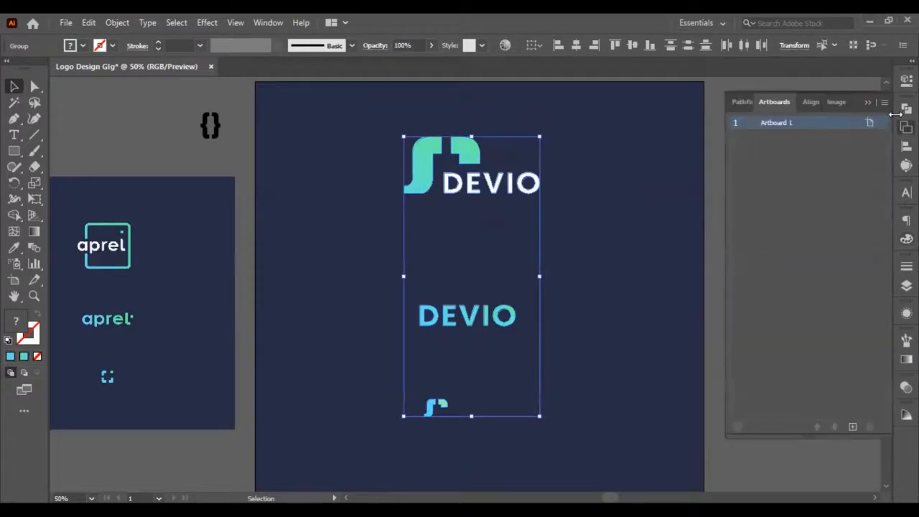
left_click(906, 146)
left_click(774, 138)
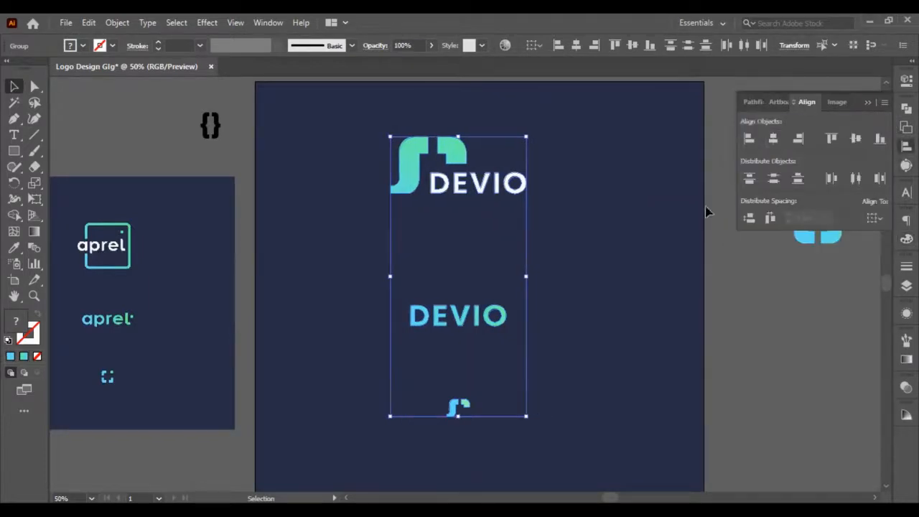
left_click(593, 391)
Centre the full logo horizontally on the artboard and align it to the artboard's top edge
left_click(465, 183)
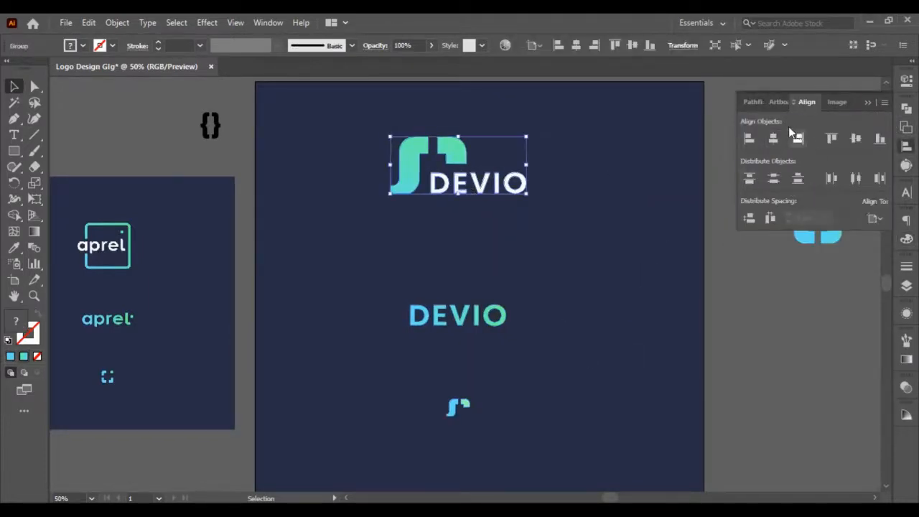
left_click(773, 138)
left_click(831, 139)
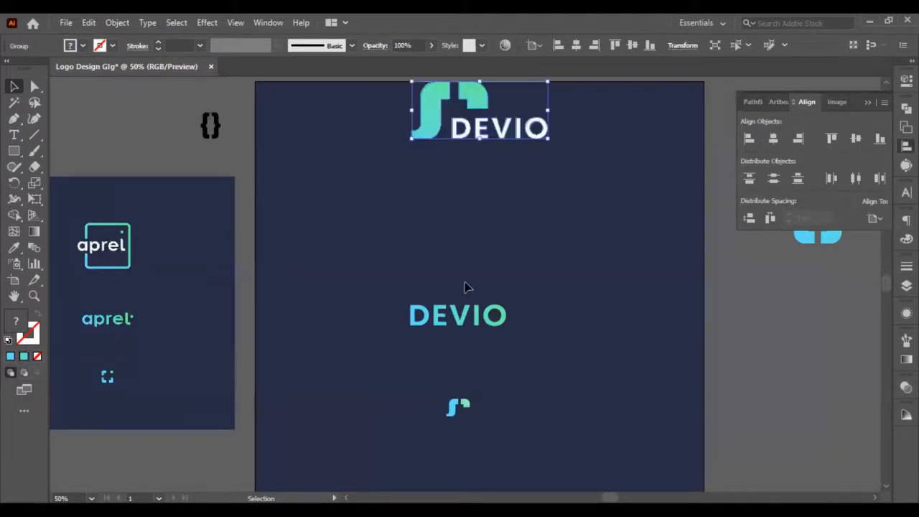
Centre the gradient DEVIO wordmark horizontally and vertically on the artboard
left_click(468, 317)
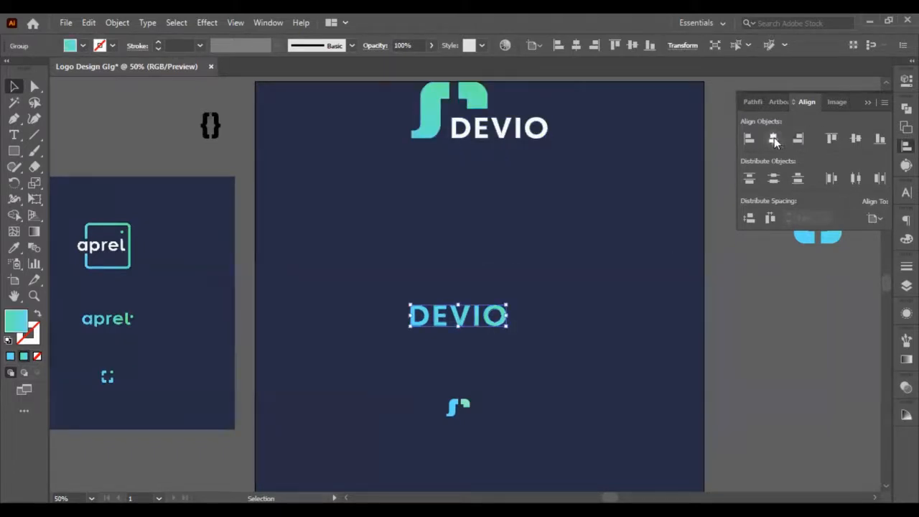
left_click(774, 139)
left_click(856, 138)
Centre the small brace icon horizontally on the artboard and align it to the artboard's bottom edge
left_click(459, 407)
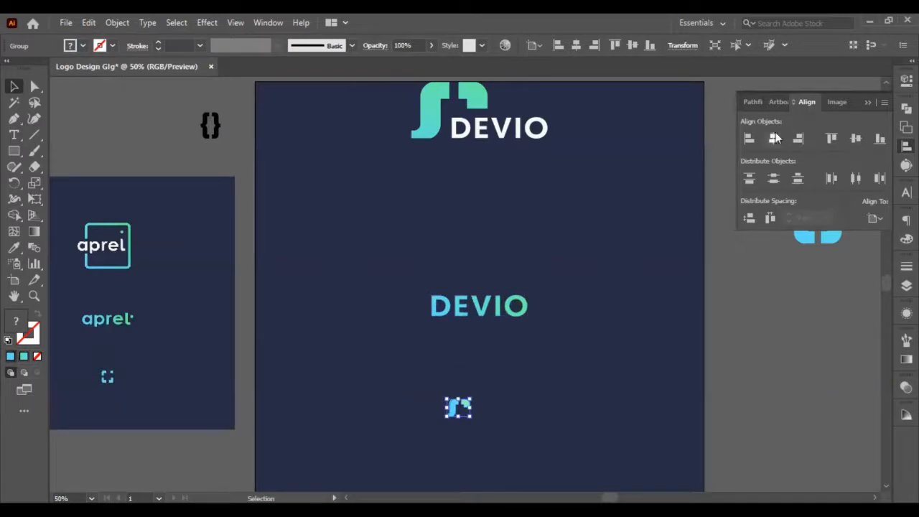
left_click(774, 138)
left_click(881, 139)
Nudge the small brace icon upward from the artboard's bottom edge in large increments
scroll(570, 349, "down", 5)
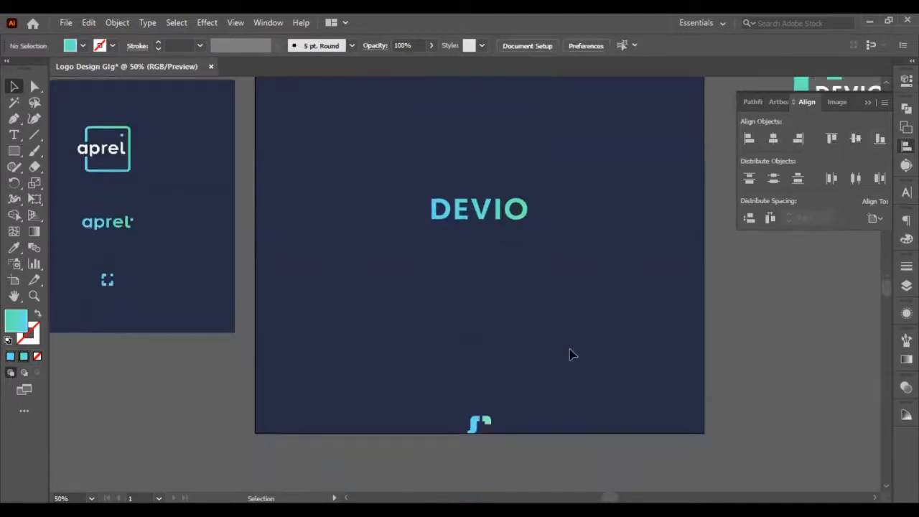
key("shift+Up")
key("shift+Up")
key("shift+Up")
key("shift+Up")
key("shift+Up")
key("shift+Up")
key("shift+Up")
key("shift+Up")
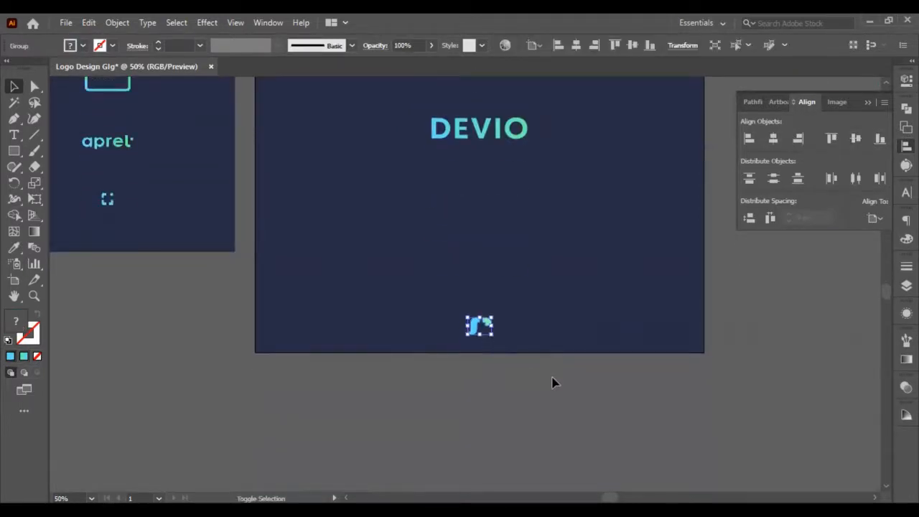
key("shift+Up")
key("shift+Up")
key("shift+Up")
key("shift+Up")
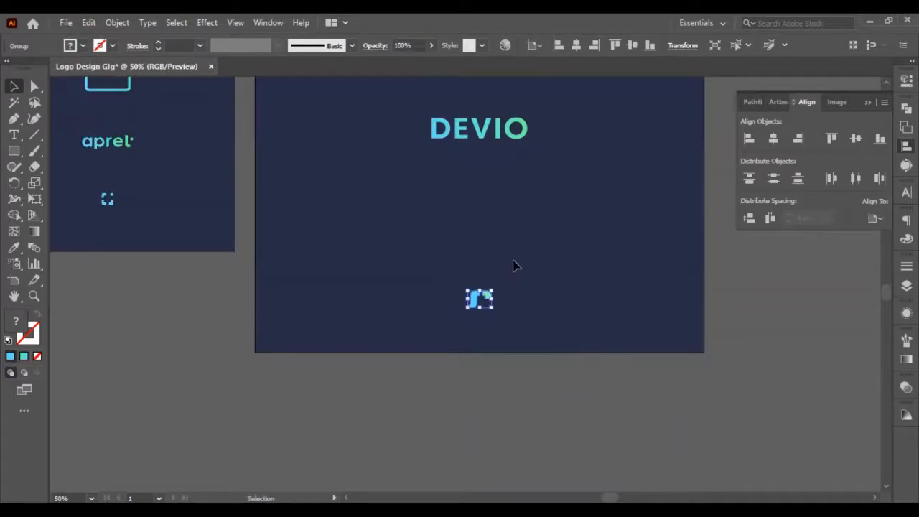
Nudge the full logo down from the artboard's top edge in large increments, towards the centred wordmark
scroll(513, 267, "up", 7)
left_click_drag(370, 162, 589, 261)
key("shift+Down")
key("shift+Down")
key("shift+Down")
key("shift+Down")
key("shift+Down")
key("shift+Down")
key("shift+Down")
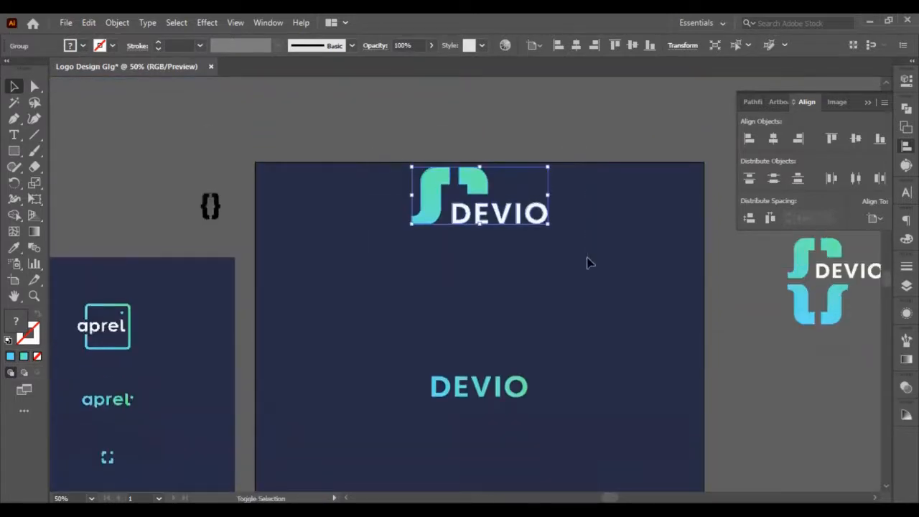
key("shift+Down")
key("shift+Down")
key("shift+Down")
key("shift+Down")
key("shift+Down")
scroll(585, 283, "down", 3)
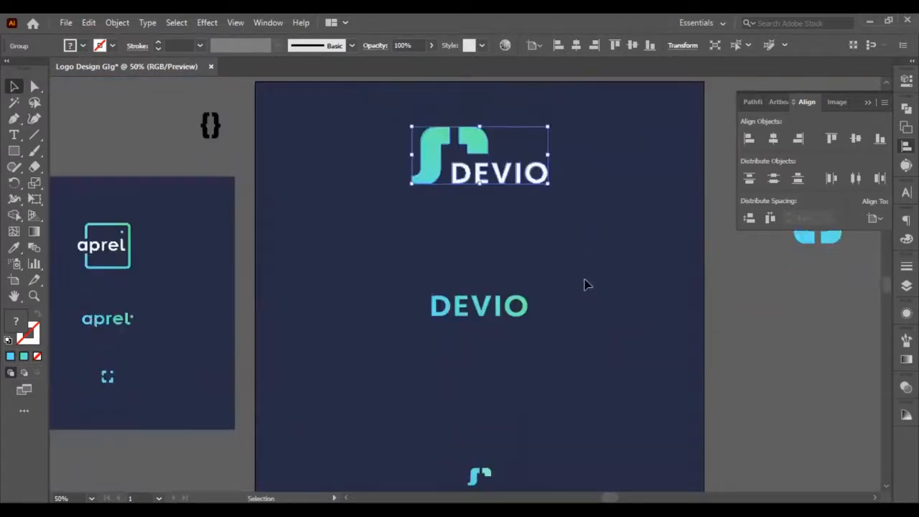
key("shift+Down")
key("shift+Down")
key("shift+Down")
key("shift+Down")
key("shift+Down")
key("shift+Down")
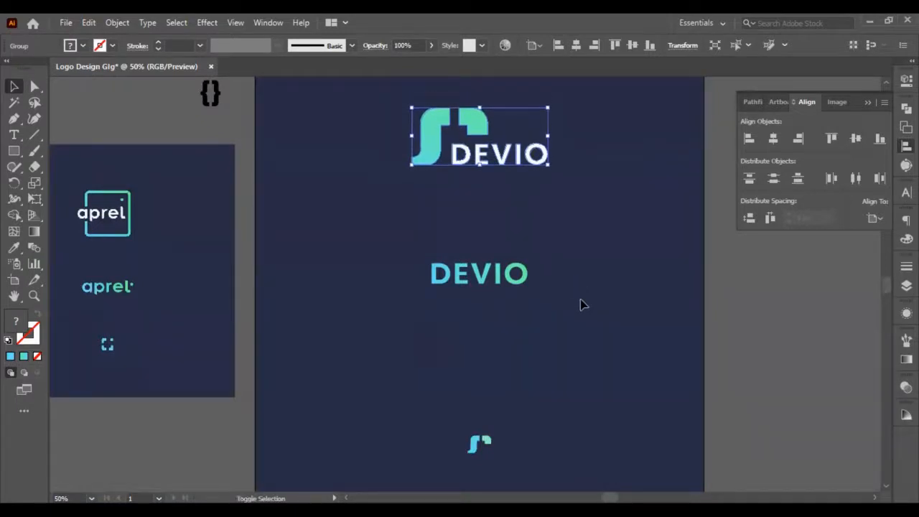
Nudge the small brace icon further up so its gap to the wordmark roughly matches the gap above it
left_click(480, 444)
key("shift+Up")
key("shift+Up")
key("shift+Up")
key("shift+Up")
key("shift+Up")
key("shift+Up")
key("shift+Up")
key("shift+Up")
key("shift+Up")
key("shift+Up")
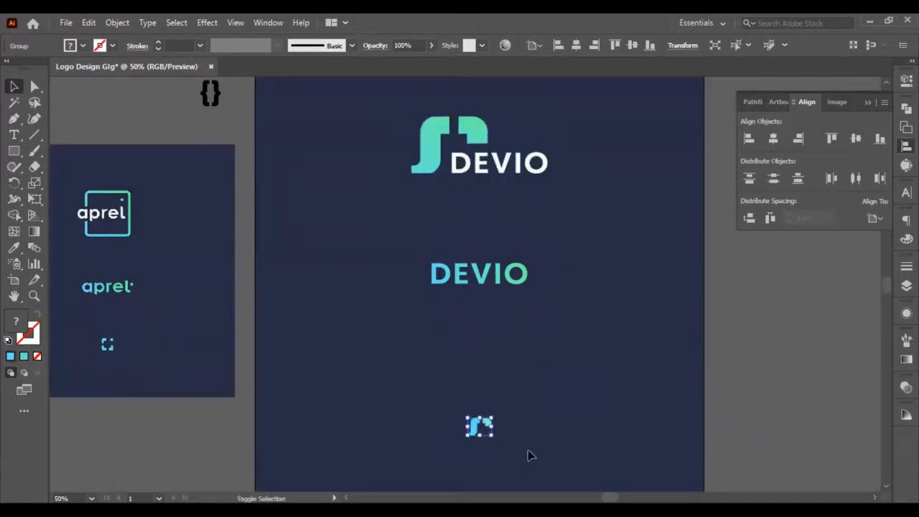
key("shift+Up")
key("shift+Up")
left_click(593, 368)
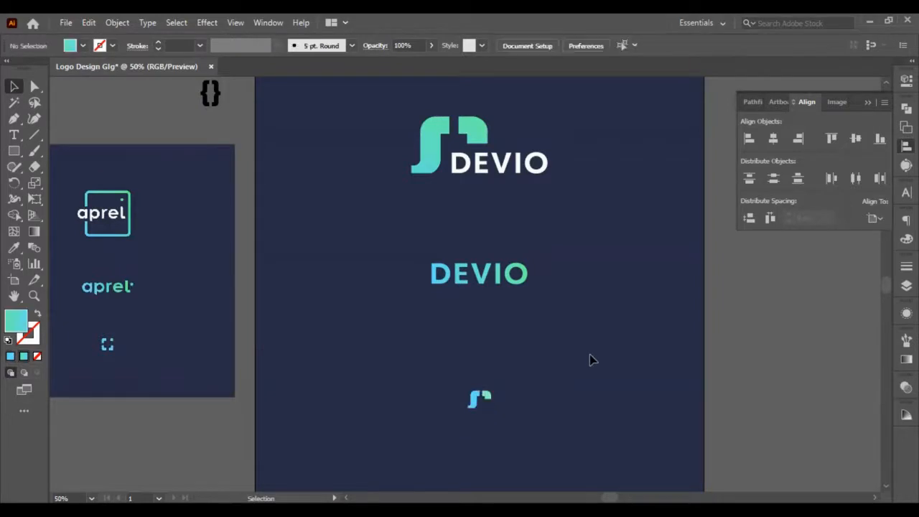
scroll(591, 359, "down", 2)
scroll(553, 285, "up", 2)
scroll(554, 284, "up", 1)
scroll(570, 306, "down", 1)
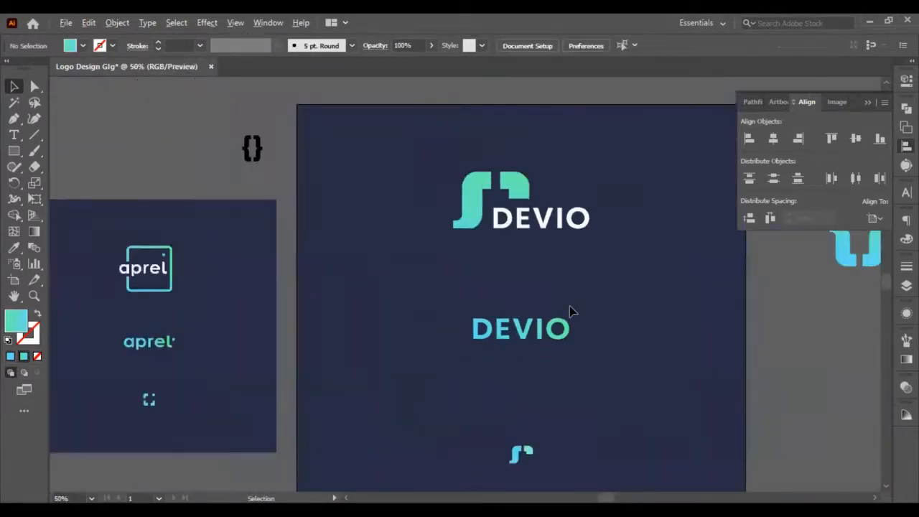
scroll(569, 313, "down", 2)
scroll(568, 294, "up", 1)
scroll(568, 301, "up", 1)
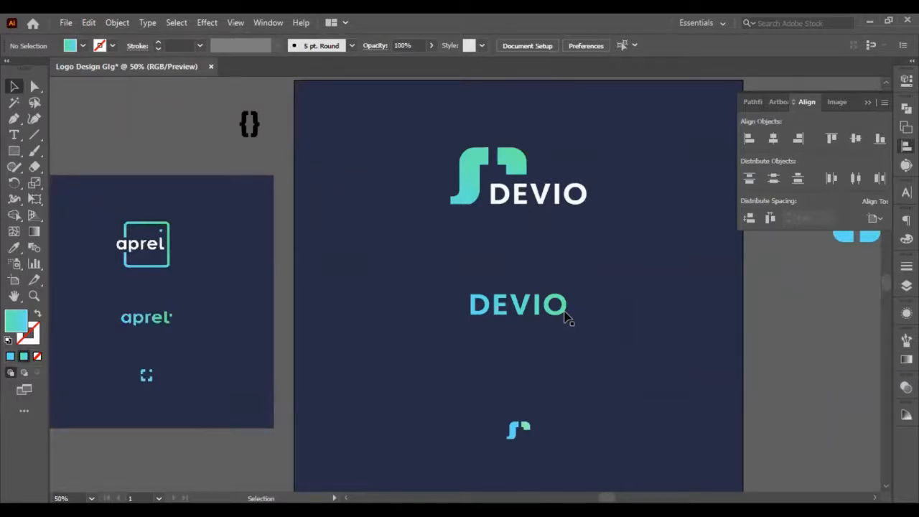
Move the gradient wordmark and the small icon off the artboard, above the aprel reference image
scroll(568, 317, "down", 2)
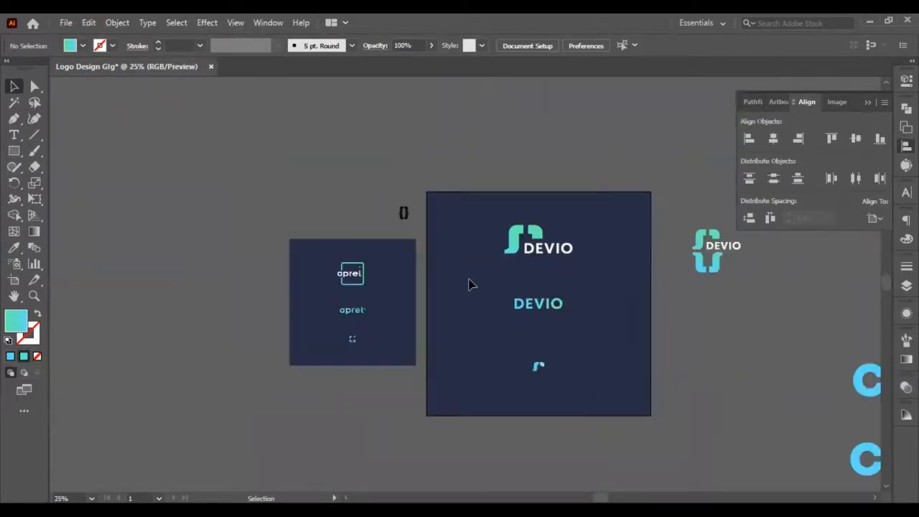
left_click_drag(471, 284, 577, 332)
left_click_drag(546, 305, 340, 114)
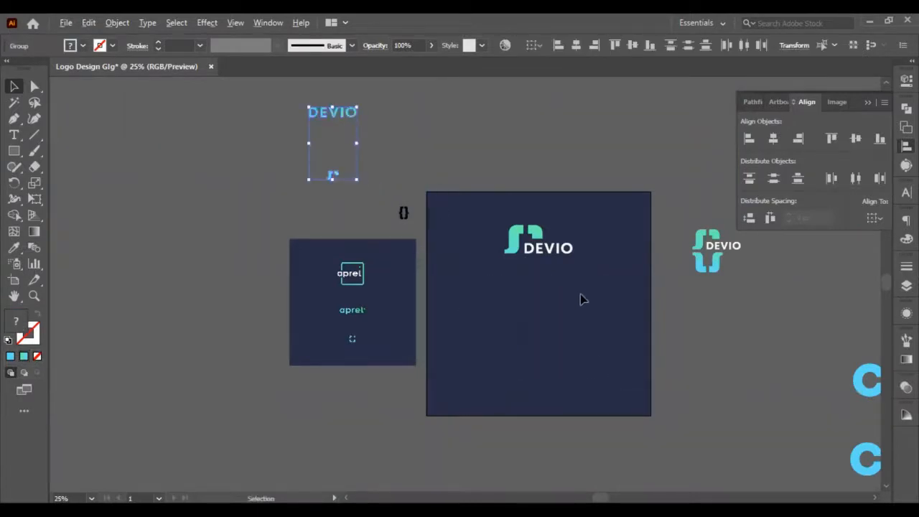
Fill the full logo's brace pieces and lettering with the blue-green gradient sampled from the DEVIO wordmark outside the artboard
scroll(581, 300, "up", 3)
left_click(530, 238)
key("ctrl")
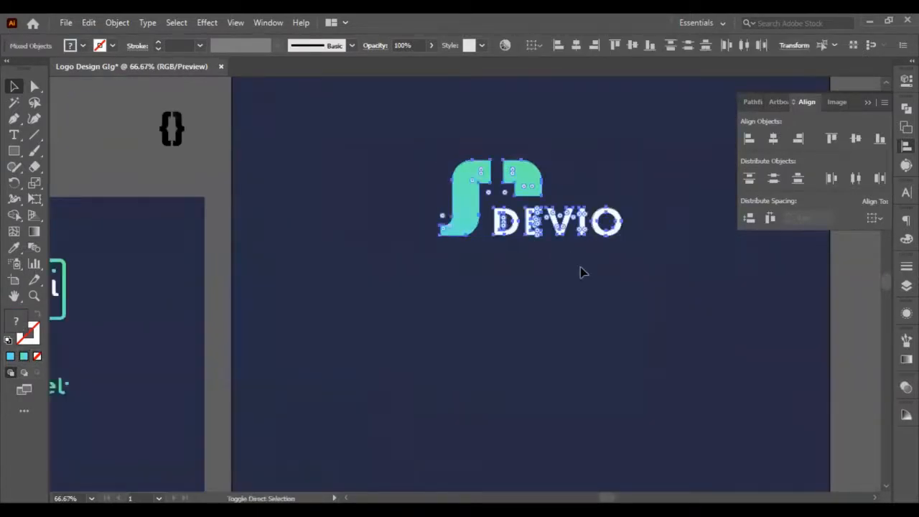
left_click(626, 280)
left_click_drag(626, 280, 402, 139)
scroll(397, 152, "down", 2)
scroll(122, 207, "left", 1)
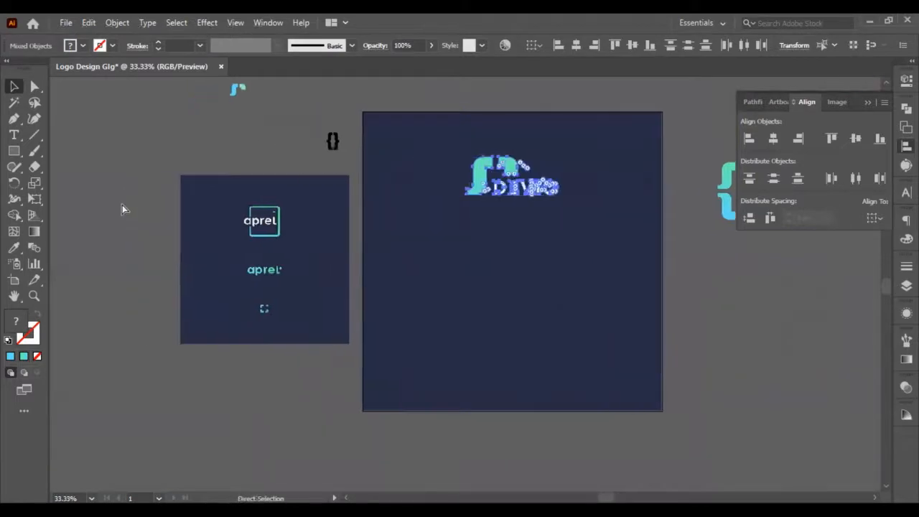
scroll(122, 208, "left", 1)
scroll(141, 158, "up", 3)
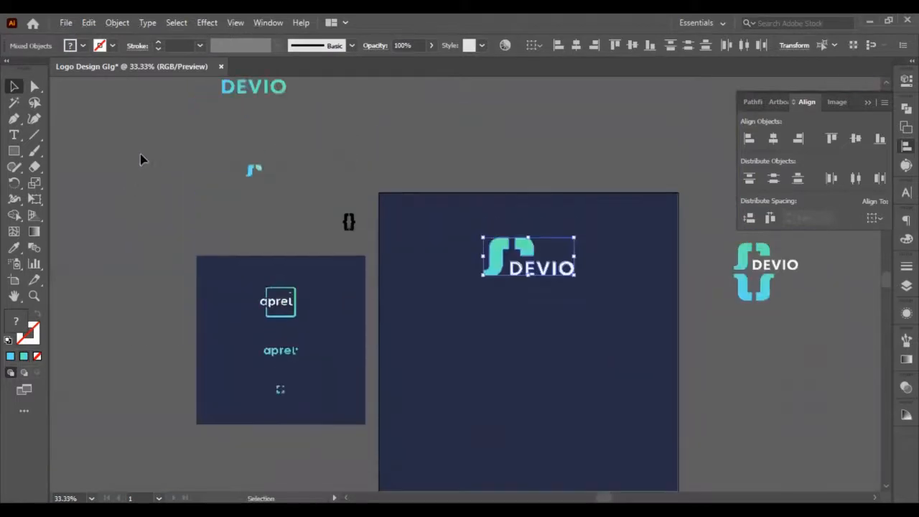
left_click(14, 248)
scroll(213, 88, "up", 3)
scroll(224, 182, "up", 2)
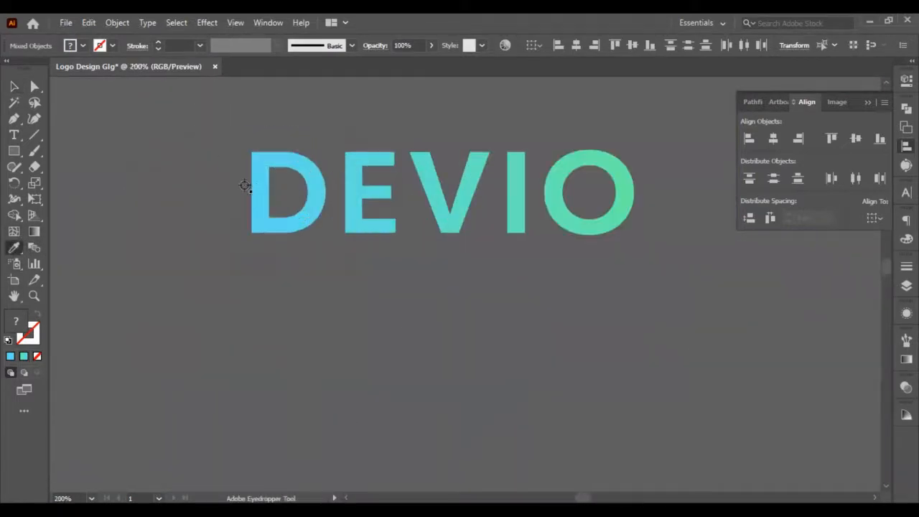
left_click(253, 190)
scroll(256, 191, "down", 5)
scroll(487, 319, "up", 1)
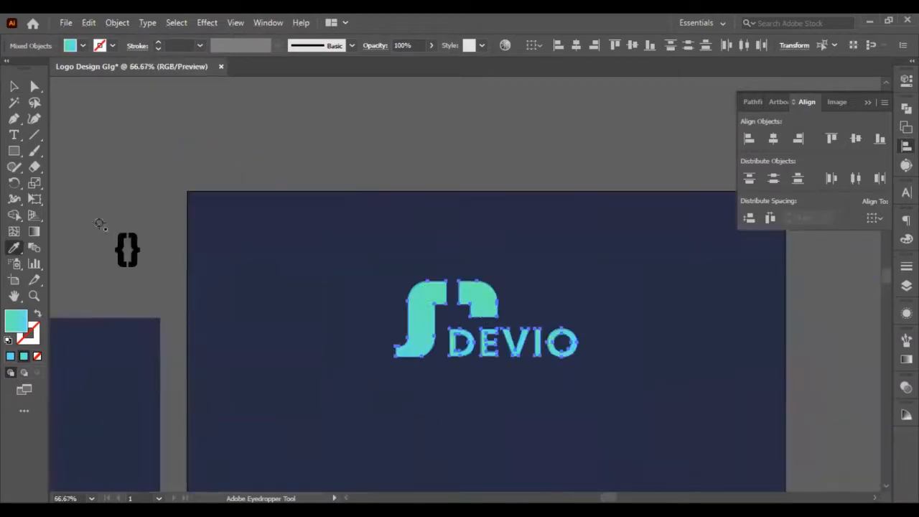
Redraw the gradient diagonally across the logo's brace pieces, from light blue at the lower left to green at the upper right
left_click(32, 235)
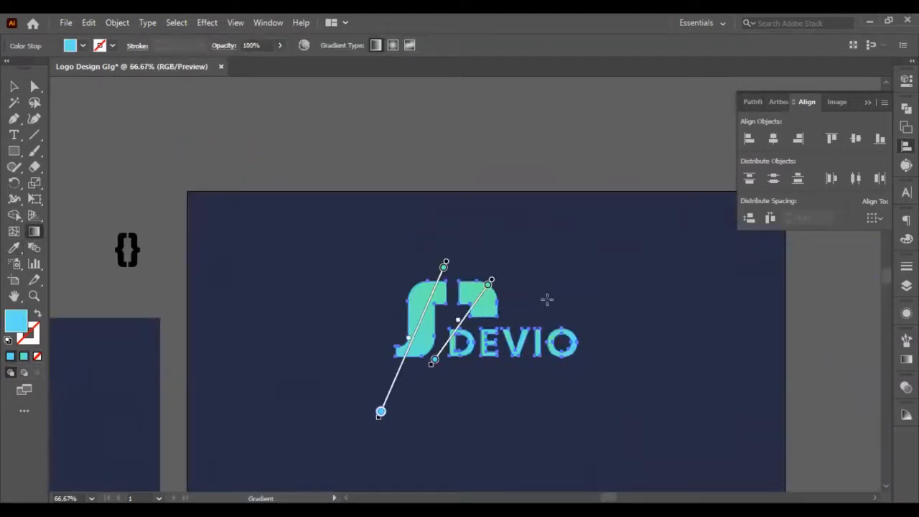
mouse_move(572, 286)
left_mouse_down()
mouse_move(441, 352)
mouse_move(395, 355)
left_mouse_up()
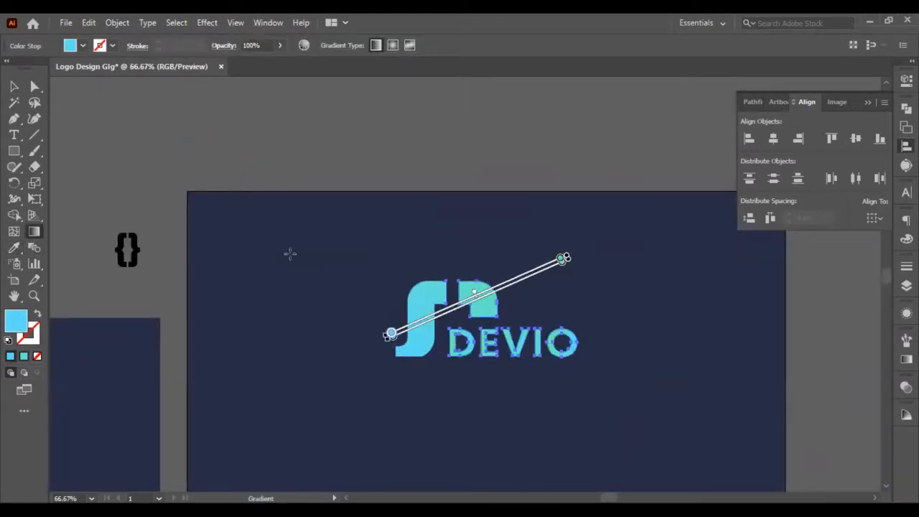
left_click(15, 85)
left_click(314, 188)
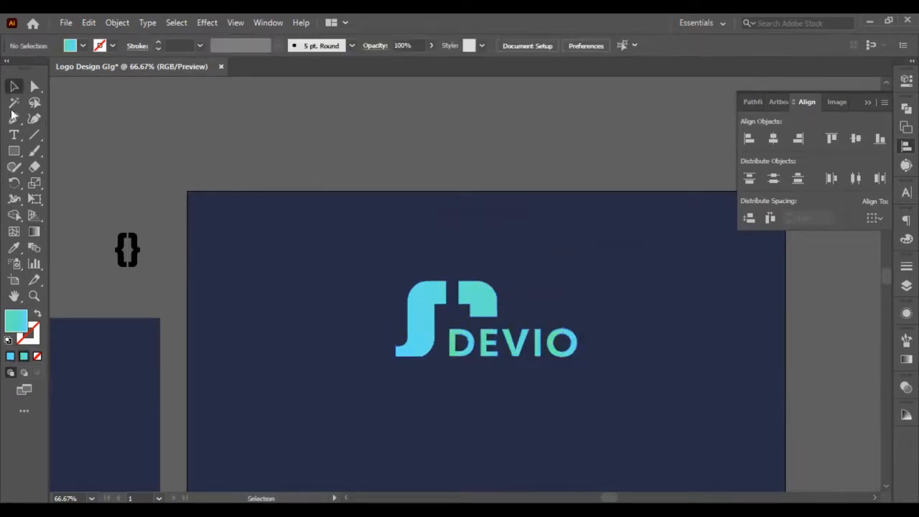
Redraw the gradient diagonally across the DEVIO lettering, from light blue at the lower left to green at the upper right
left_click(34, 87)
mouse_move(599, 375)
left_mouse_down()
mouse_move(420, 346)
mouse_move(449, 347)
mouse_move(442, 347)
left_mouse_up()
left_click(34, 231)
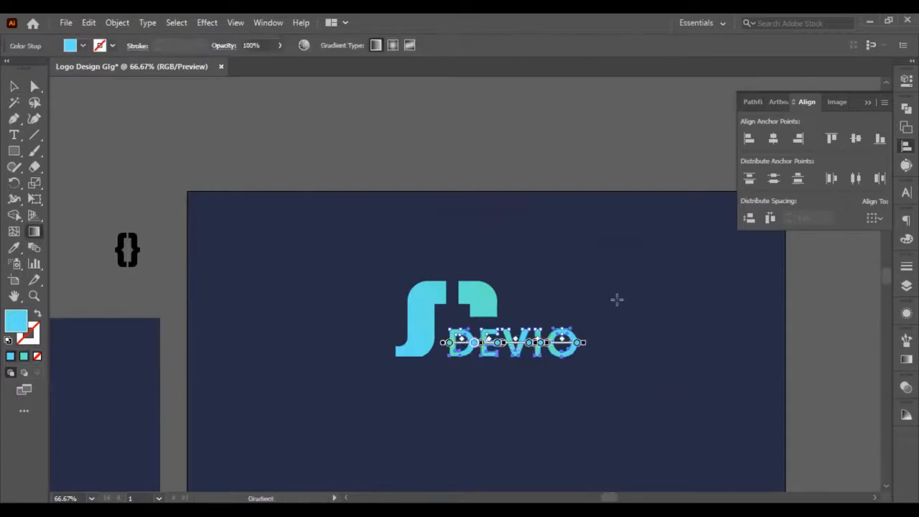
left_click_drag(571, 326, 453, 357)
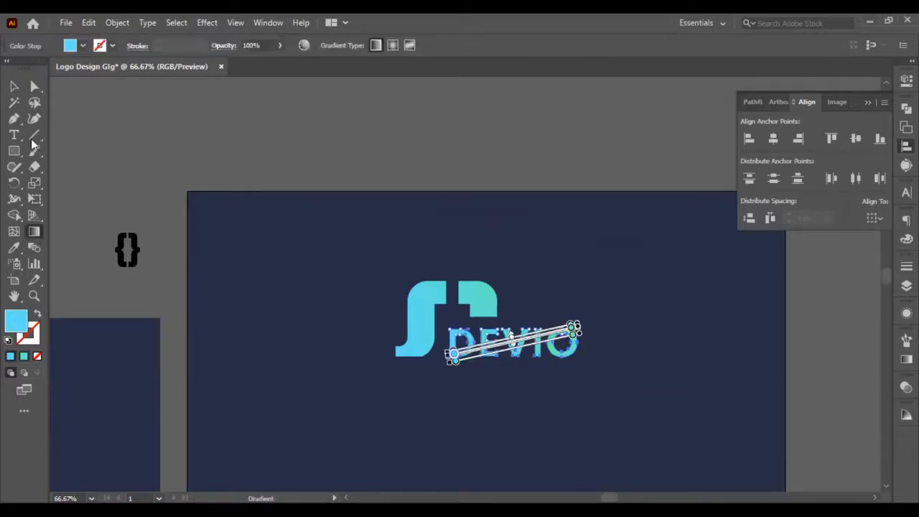
left_click(15, 103)
left_click(365, 129)
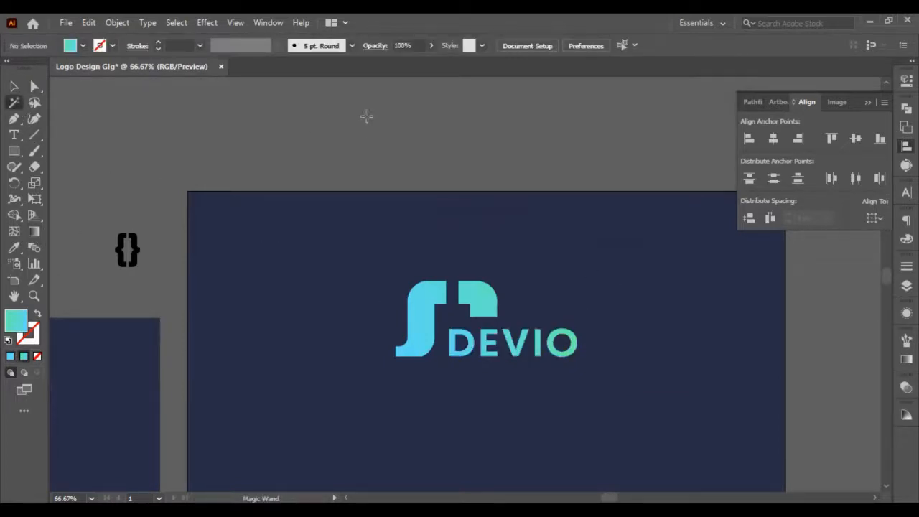
Centre the full logo vertically on the artboard
left_click(15, 86)
left_click_drag(277, 217, 643, 404)
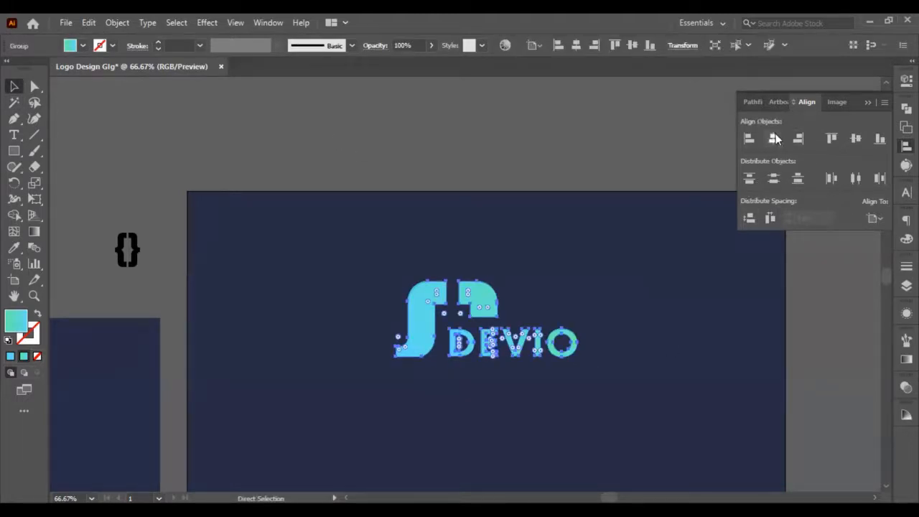
left_click(857, 137)
left_click(668, 312)
scroll(668, 317, "down", 2)
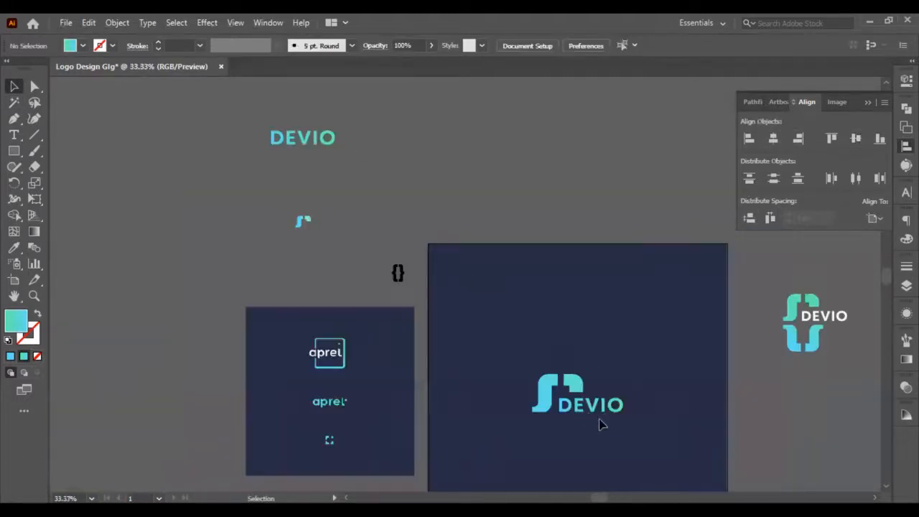
Enlarge the full logo proportionally about its centre to roughly 1.4 times its size
scroll(607, 424, "up", 1)
scroll(603, 424, "down", 2)
left_click(603, 342)
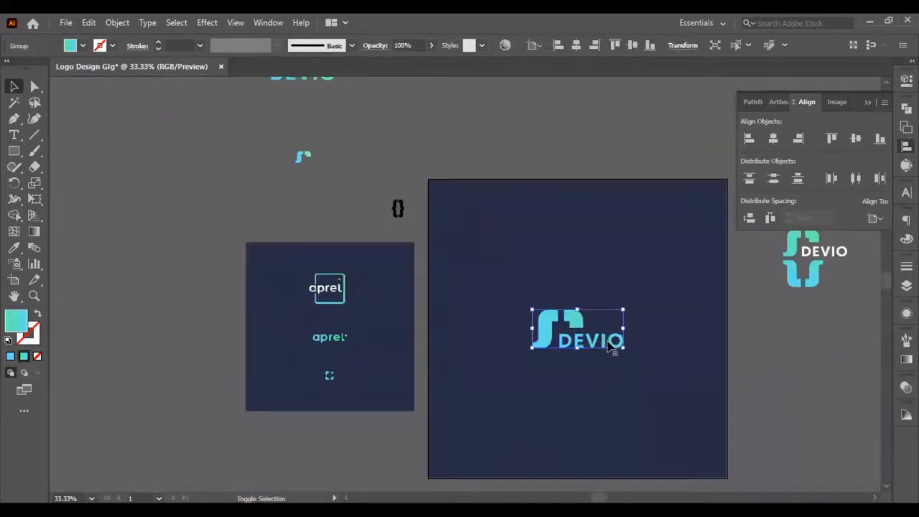
left_click_drag(620, 349, 642, 360)
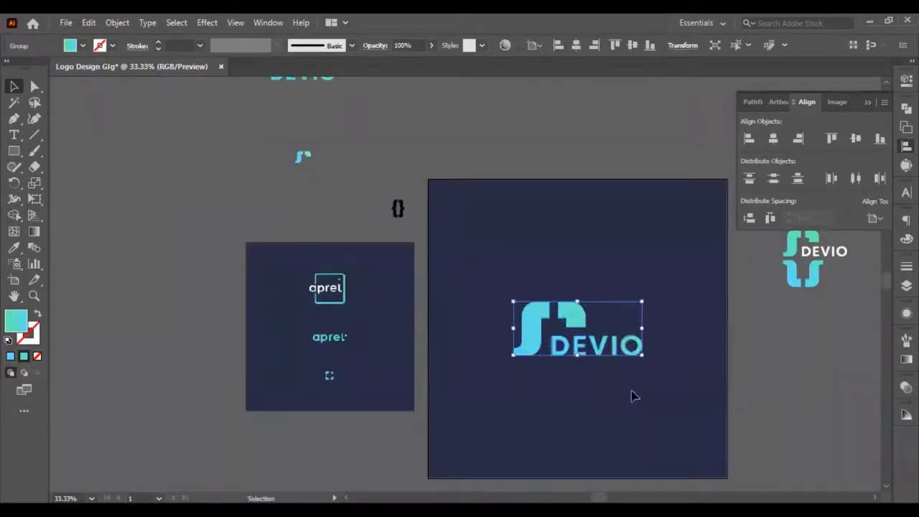
left_click(632, 395)
scroll(370, 244, "up", 1)
Duplicate the black brace text onto the artboard below the logo and set the copy's font style to ExtraLight DEMO
left_click(400, 227)
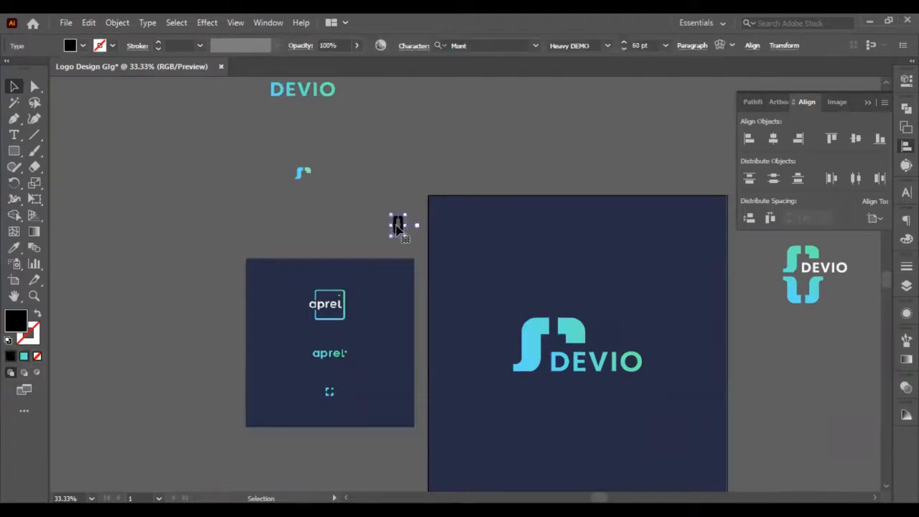
left_click_drag(400, 227, 531, 400)
left_click(906, 79)
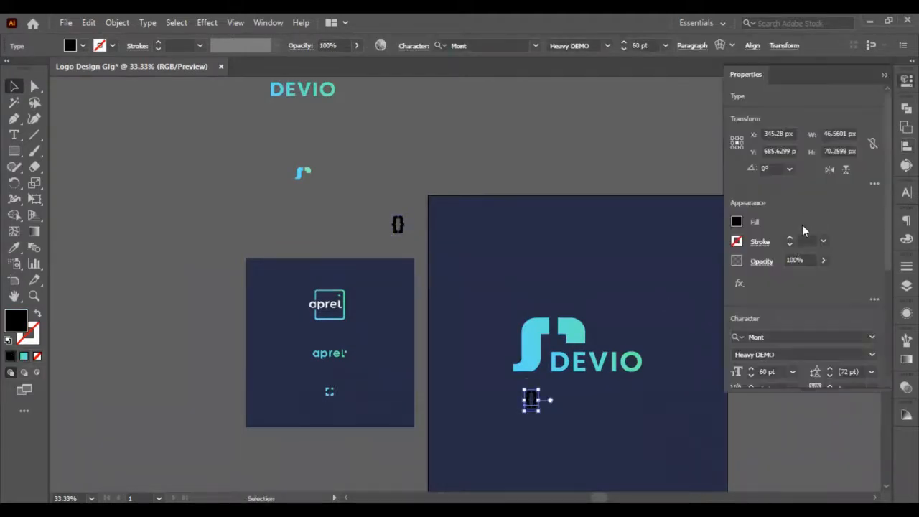
left_click(872, 356)
left_click(832, 374)
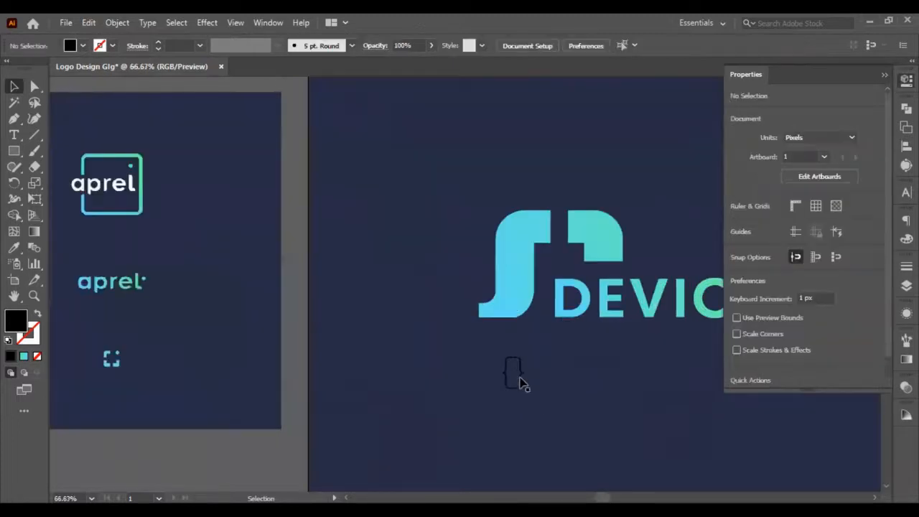
left_click(520, 382)
left_click(587, 383)
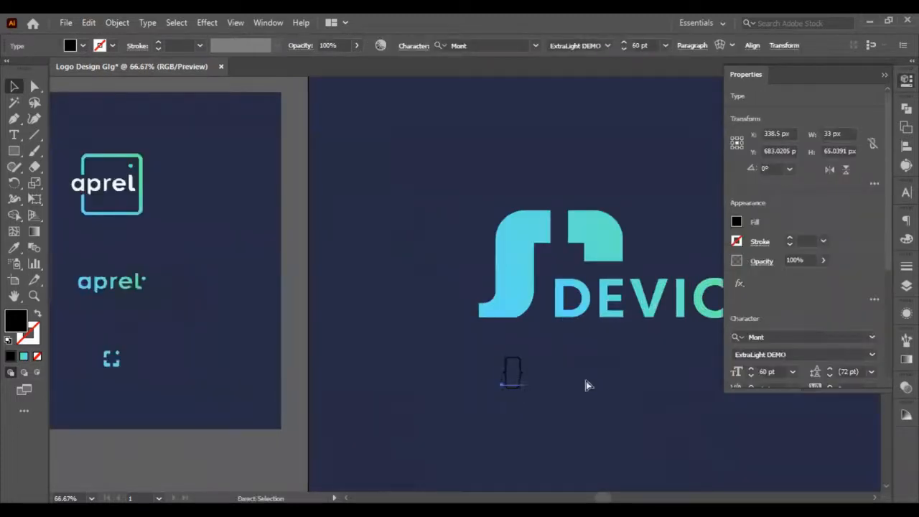
Replace the copied brace characters below the logo with the capitalised text "THE BEST"
left_click(508, 380)
double_click(509, 380)
key("ctrl+a")
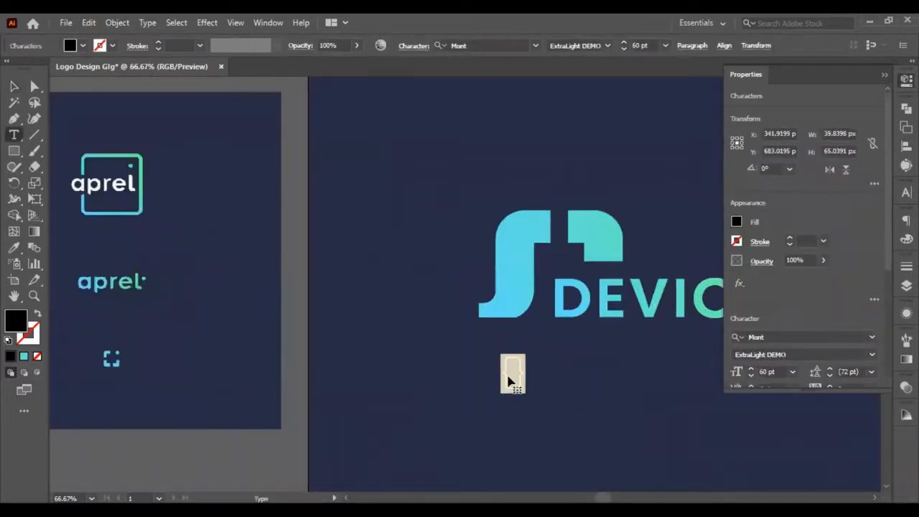
type("tHE BEST")
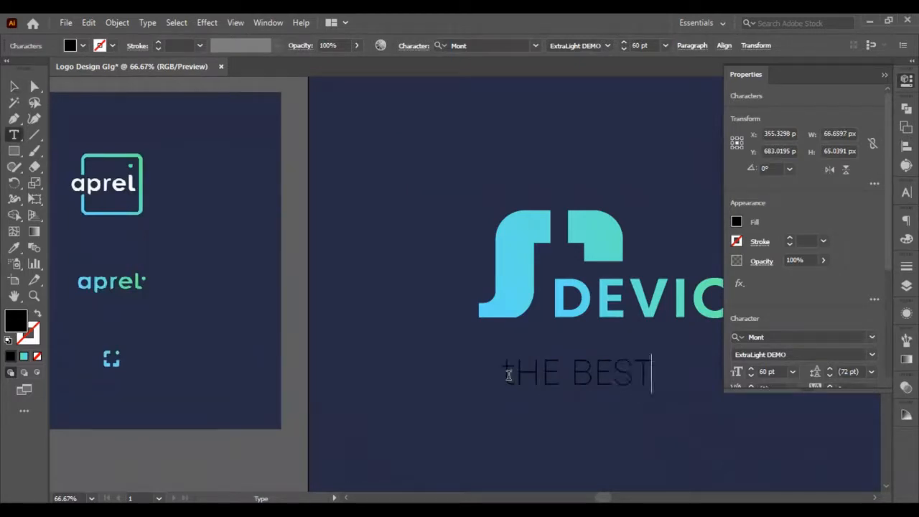
key("BackSpace")
left_click(509, 375)
key("ctrl+a")
type("TH")
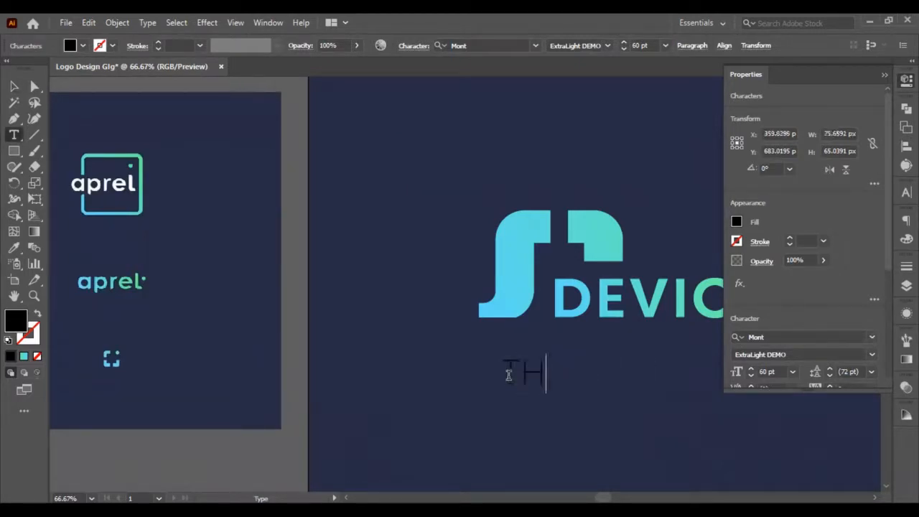
type("E BEST ")
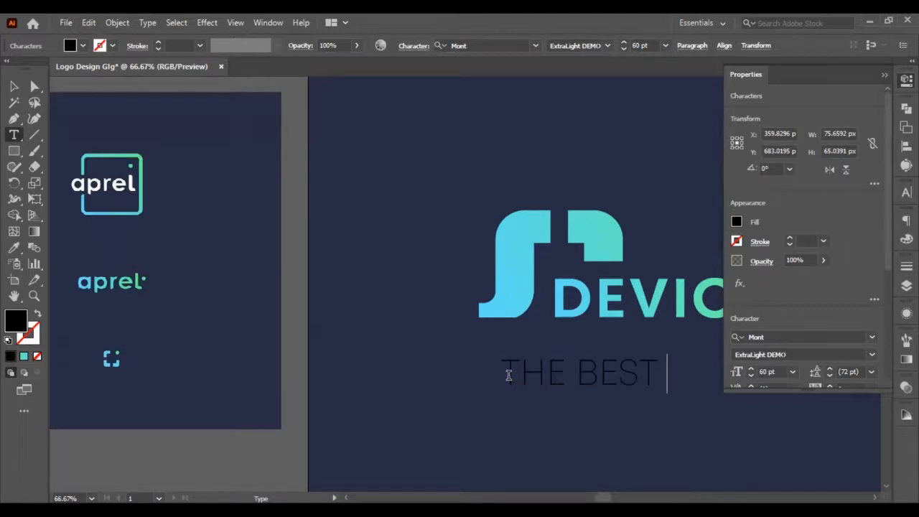
Complete the tagline so it reads "THE BEST APP DEVS IN THE WORLD"
type("APP")
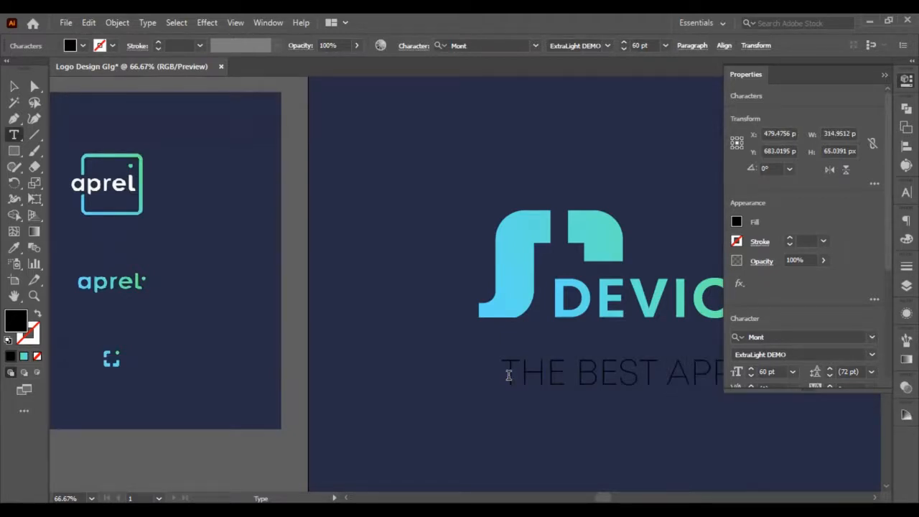
scroll(509, 375, "right", 1)
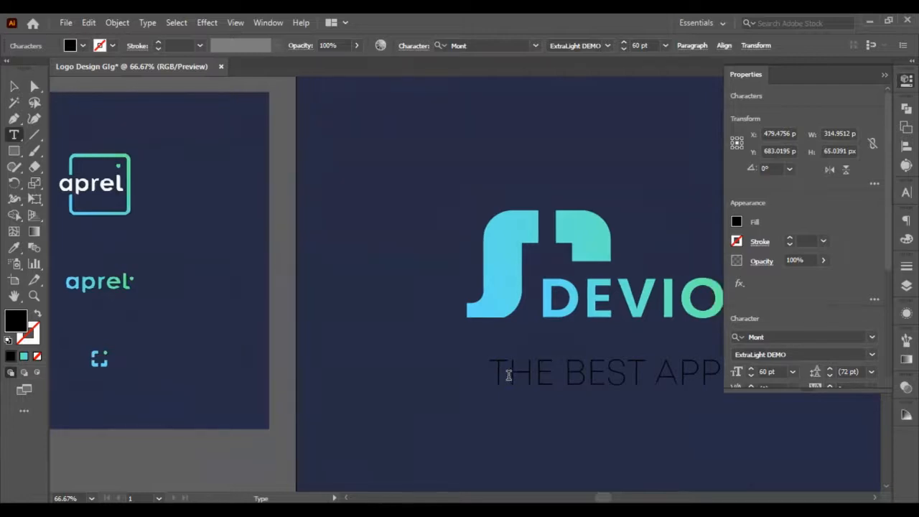
type("DEVS")
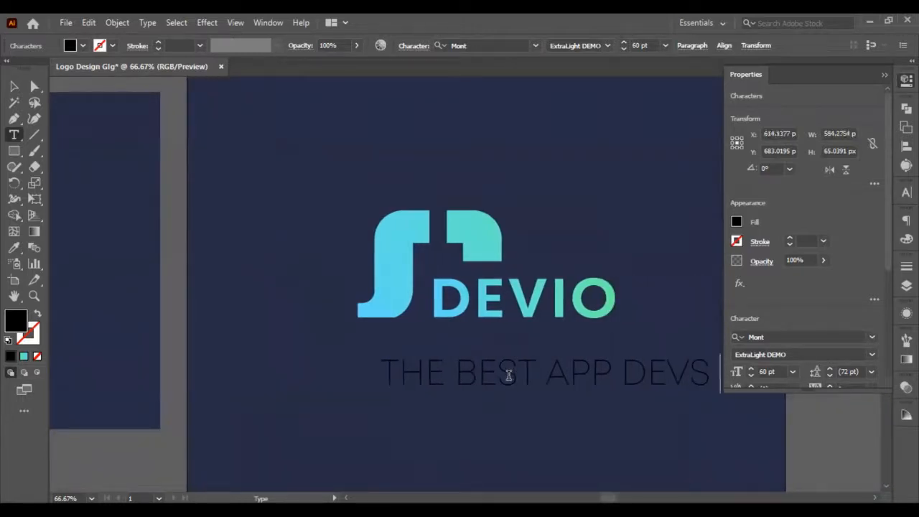
key("BackSpace")
type("IN THE")
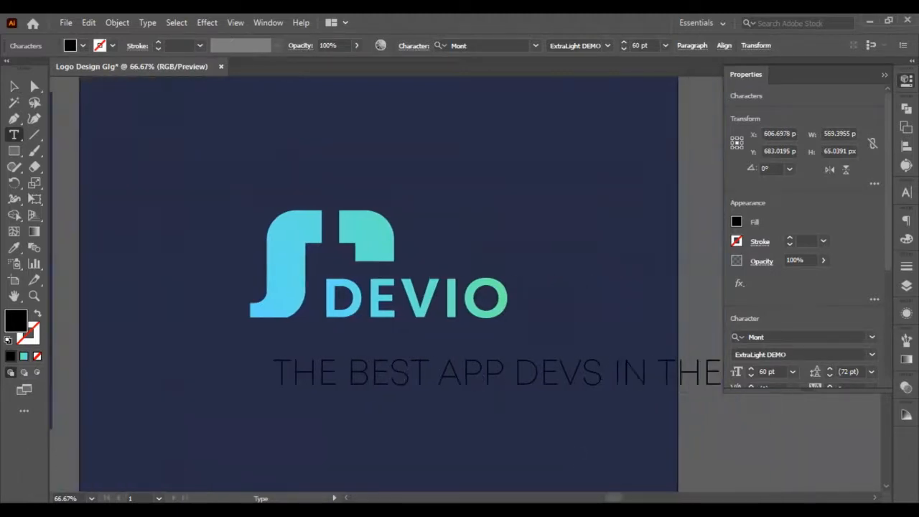
left_click(13, 86)
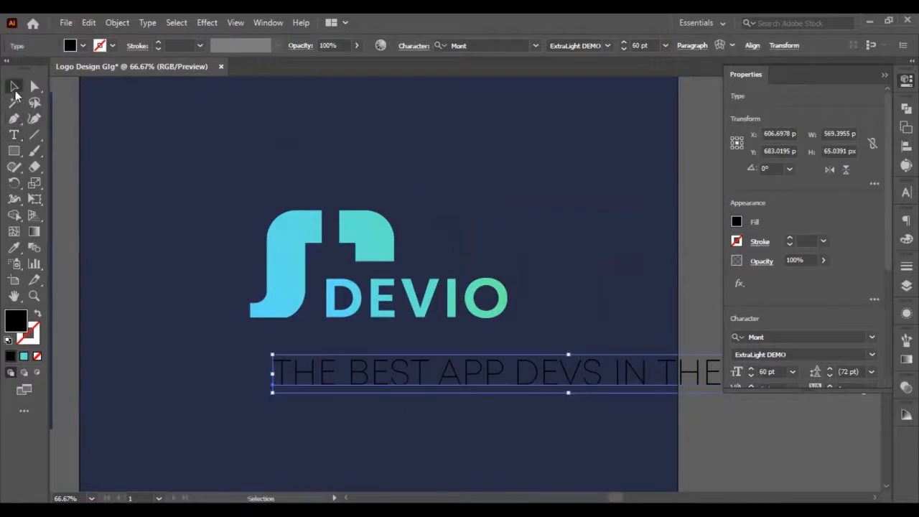
Set the tagline's font size to 30 pt
left_click(764, 372)
key("shift+Down")
key("shift+Down")
key("shift+Down")
key("shift+Down")
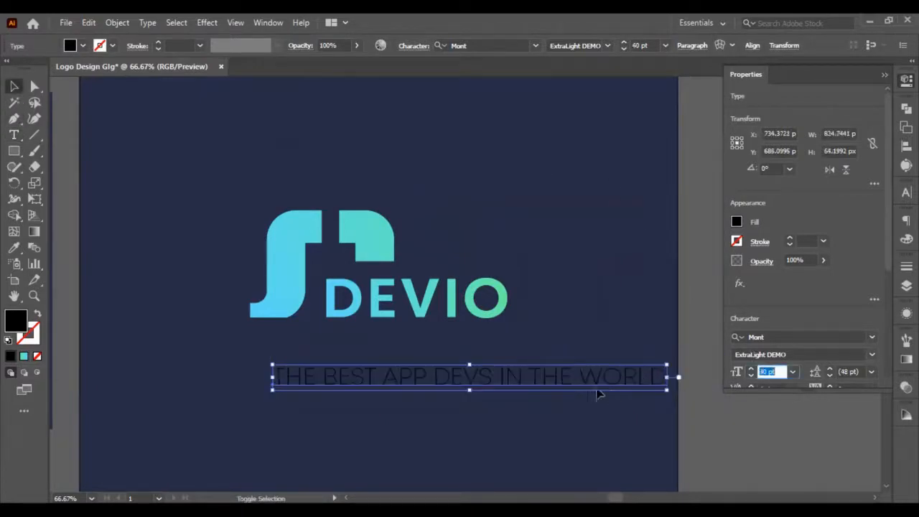
key("shift+Up")
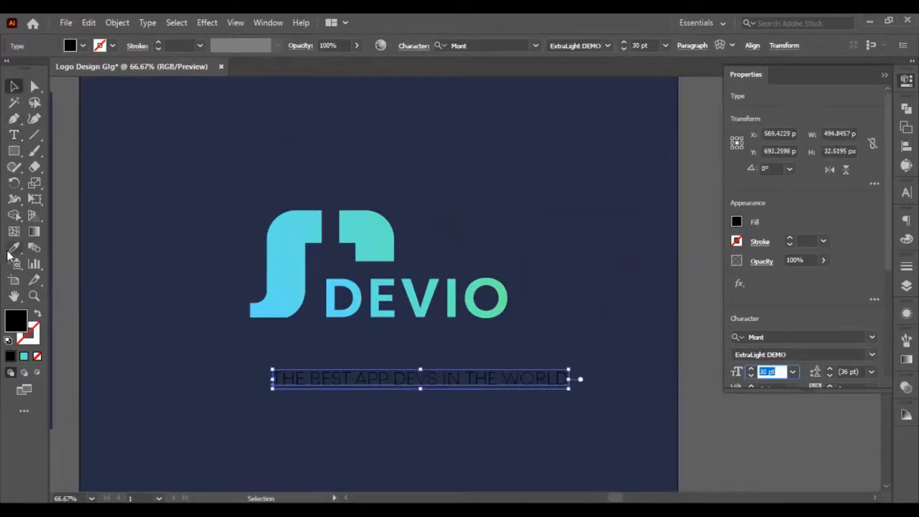
Fill the tagline with white (#ffffff) and move it up close beneath the DEVIO logo
double_click(16, 321)
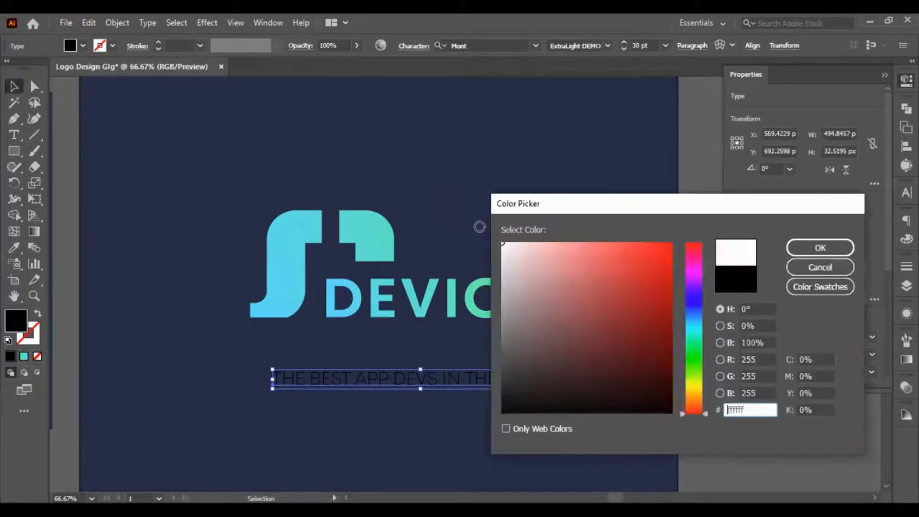
left_click(820, 247)
left_click(591, 206)
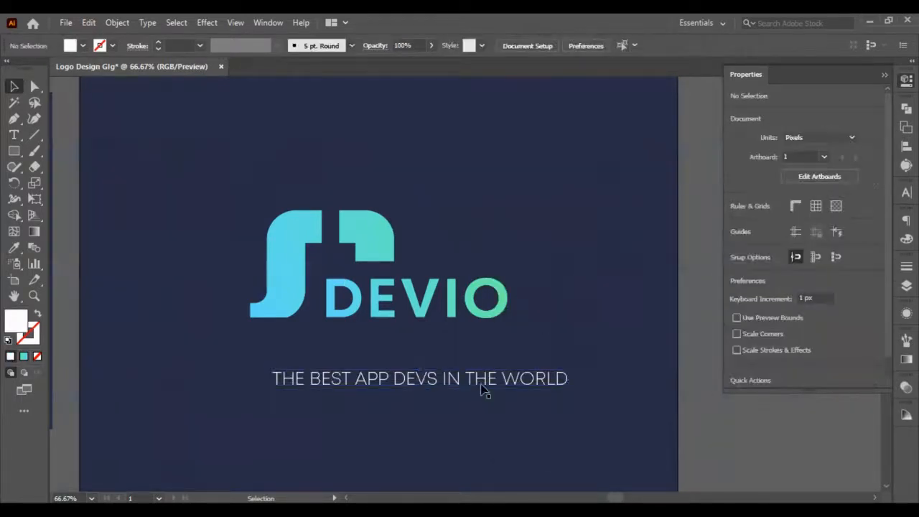
left_click_drag(483, 390, 442, 352)
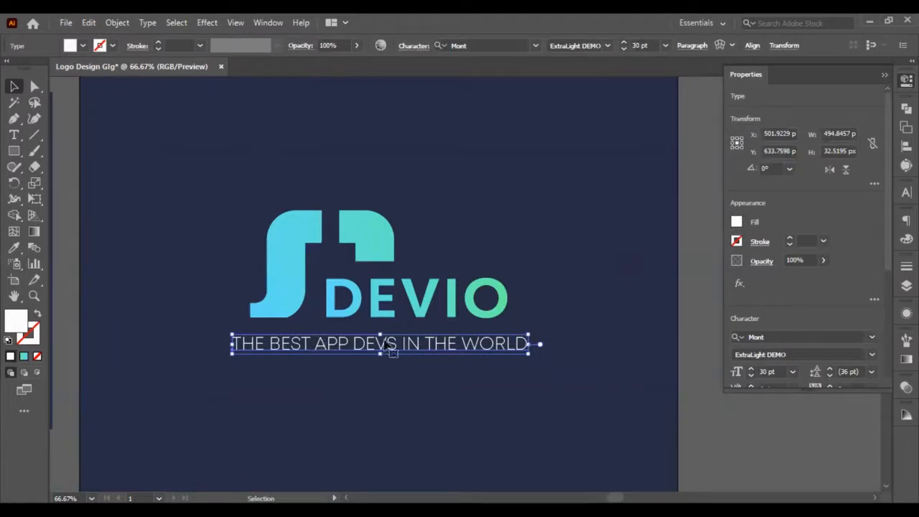
Replace "IN THE WORLD" with "TODAY" so the tagline reads "THE BEST APP DEVS TODAY"
double_click(423, 344)
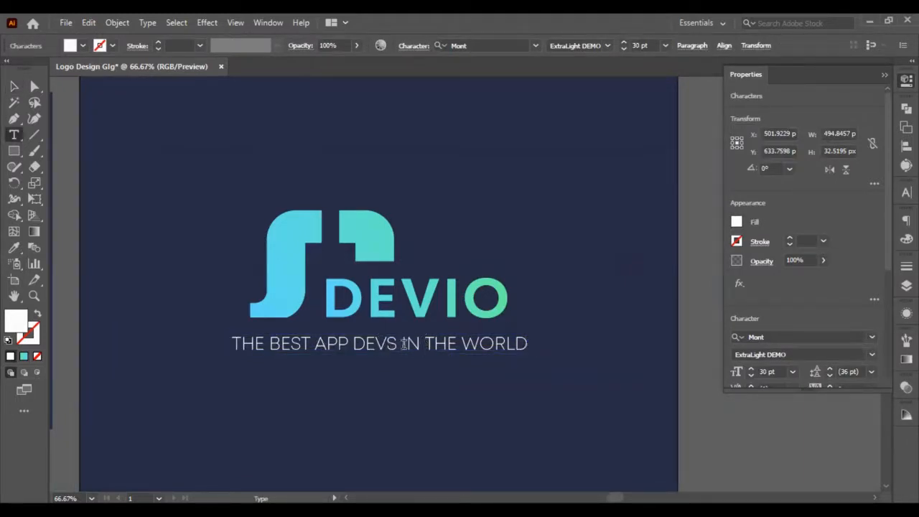
left_click_drag(401, 343, 706, 353)
type("TO")
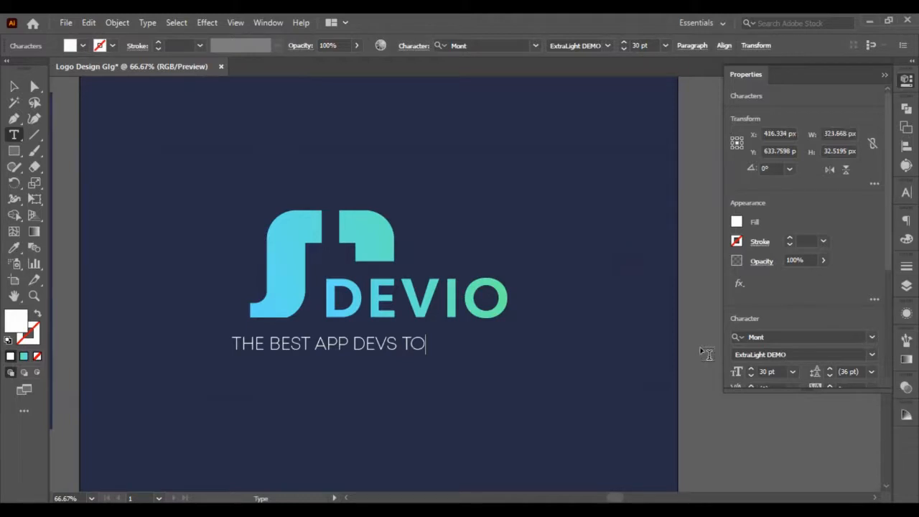
type("ADAY")
key("Left")
key("Left")
key("Left")
key("BackSpace")
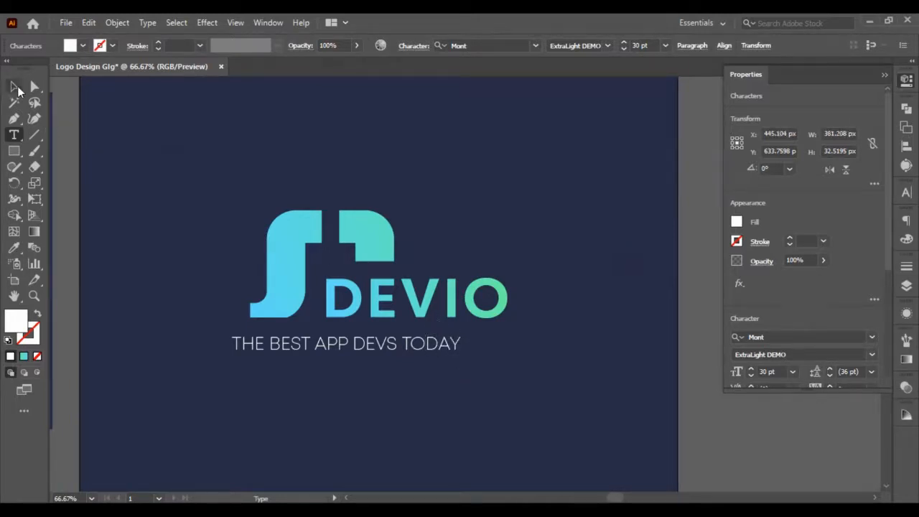
left_click(14, 87)
left_click(374, 389)
Align the logo and the tagline on a common horizontal centre
left_click(408, 357)
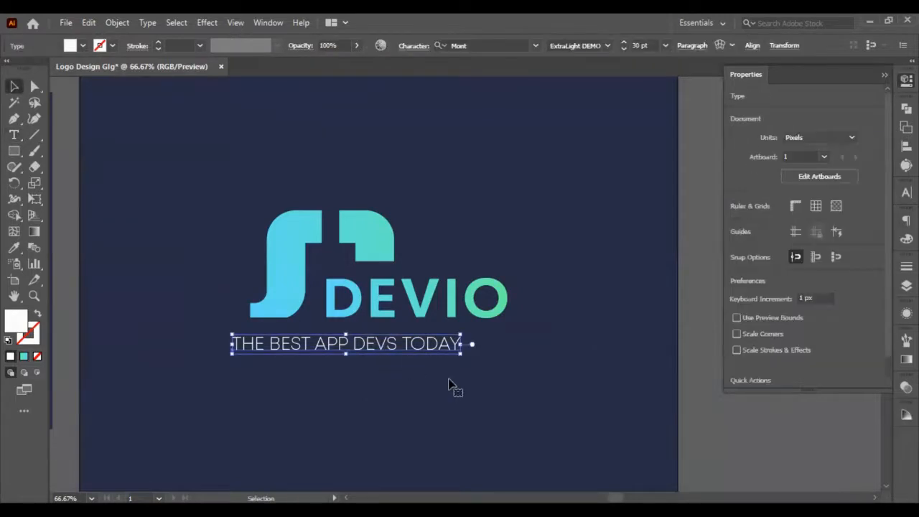
key("ctrl+a")
left_click(790, 337)
left_click(418, 430)
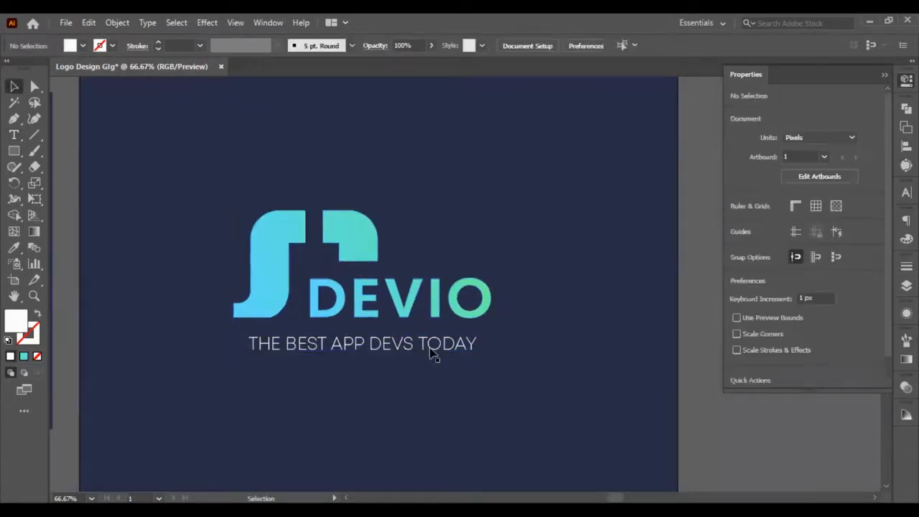
Lower the tagline's opacity to 80%, and reduce it further to 50%
left_click(433, 354)
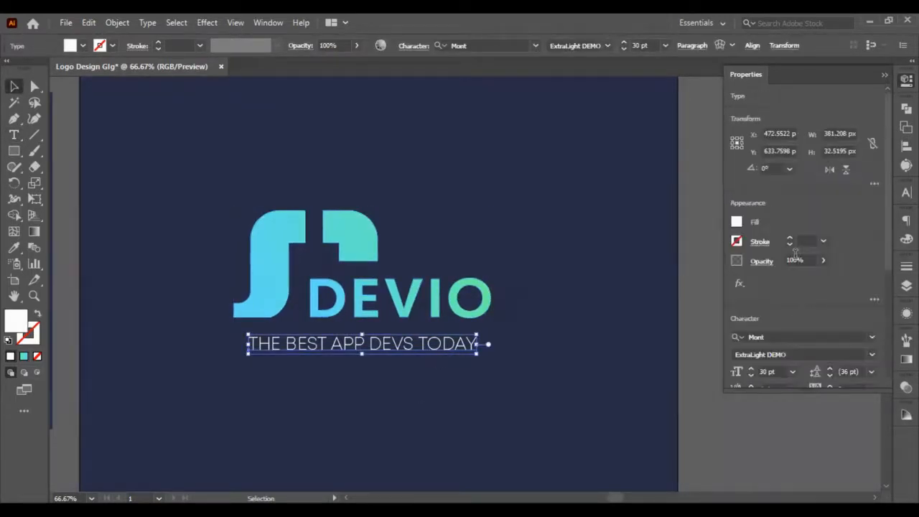
left_click(794, 260)
type("80")
key("Return")
type("50")
left_click(250, 380)
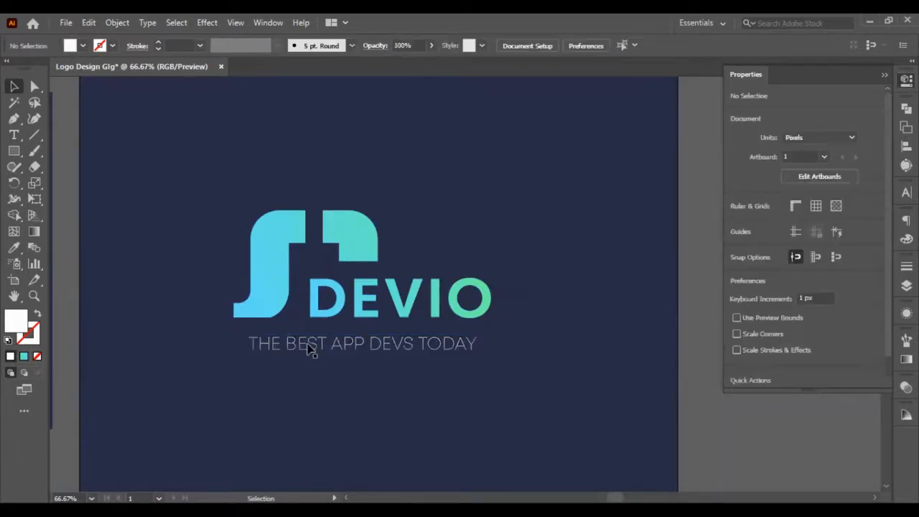
Sample the logo's fill for the tagline and switch it to solid light blue (#54defa)
left_click(312, 349)
left_click(14, 248)
left_click(244, 305)
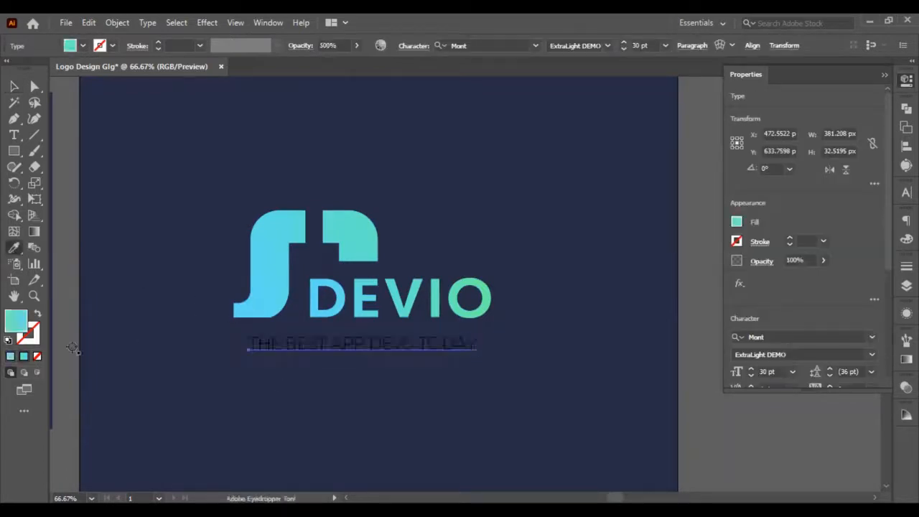
left_click(10, 357)
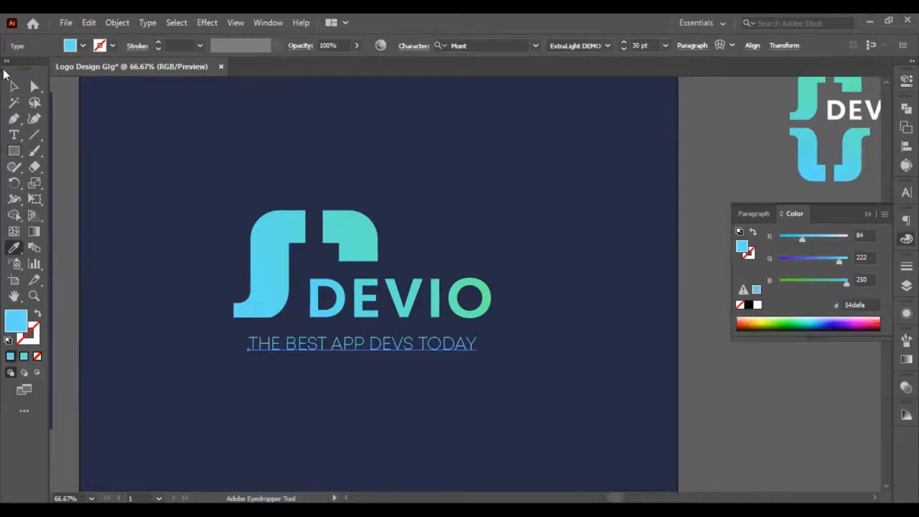
left_click(14, 86)
left_click(400, 411)
scroll(400, 410, "down", 1)
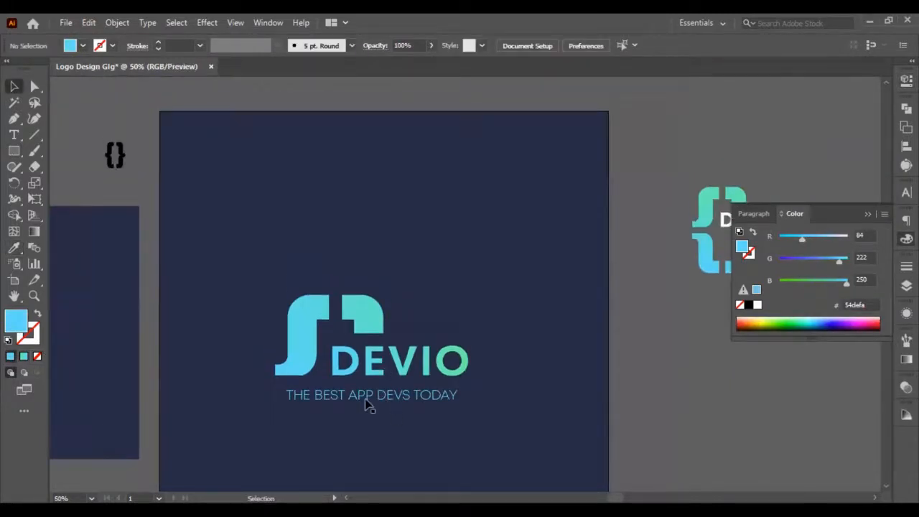
Duplicate the tagline, leaving one copy above the DEVIO wordmark and one below the logo
scroll(365, 399, "up", 2)
scroll(365, 398, "down", 2)
left_click_drag(352, 400, 455, 408)
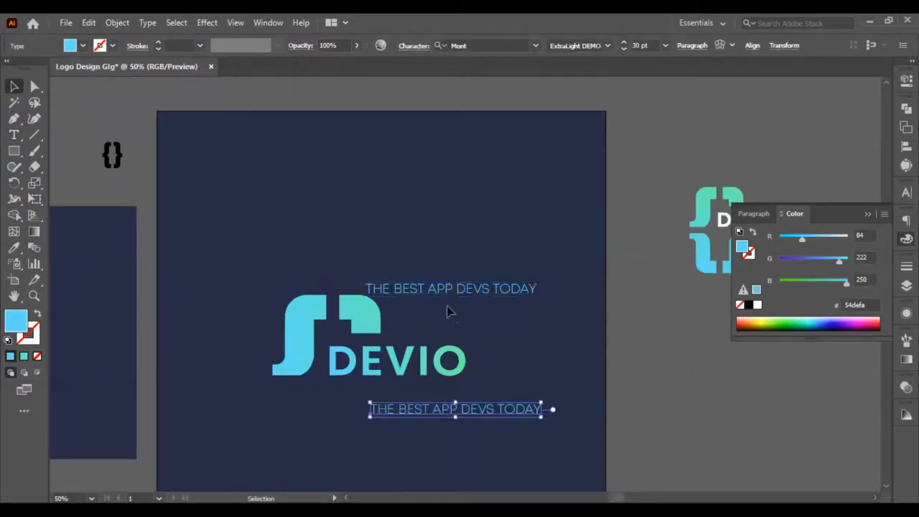
left_click(451, 288)
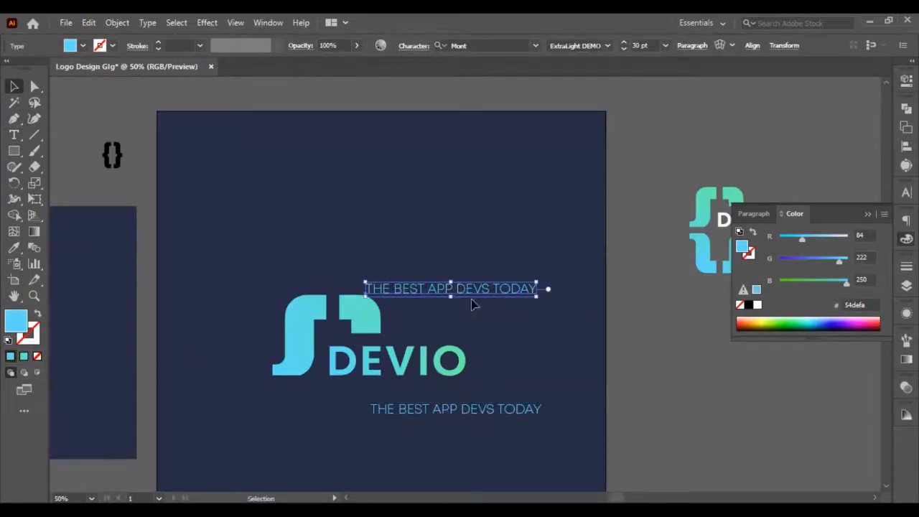
key("Delete")
key("ctrl+z")
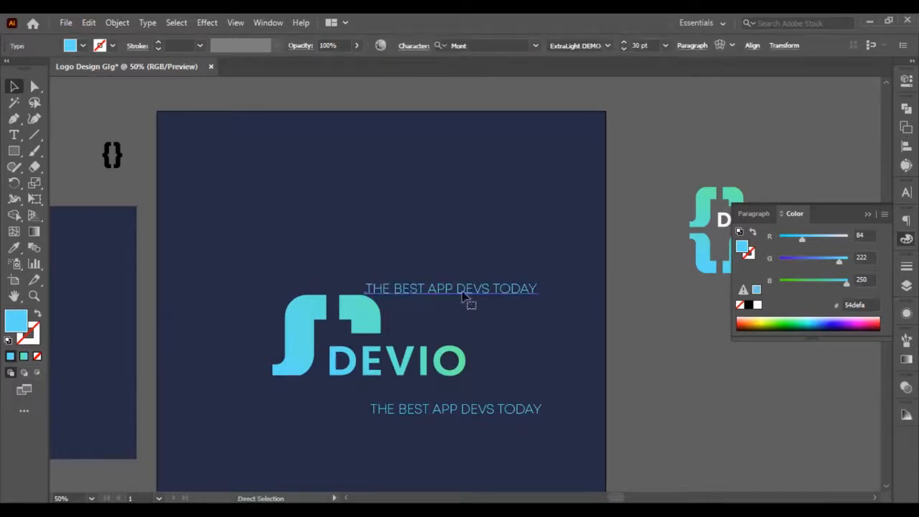
Break the upper tagline into two lines after "APP" and move it beside the symbol, just above the DEVIO wordmark
key("t")
left_click(457, 289)
key("Return")
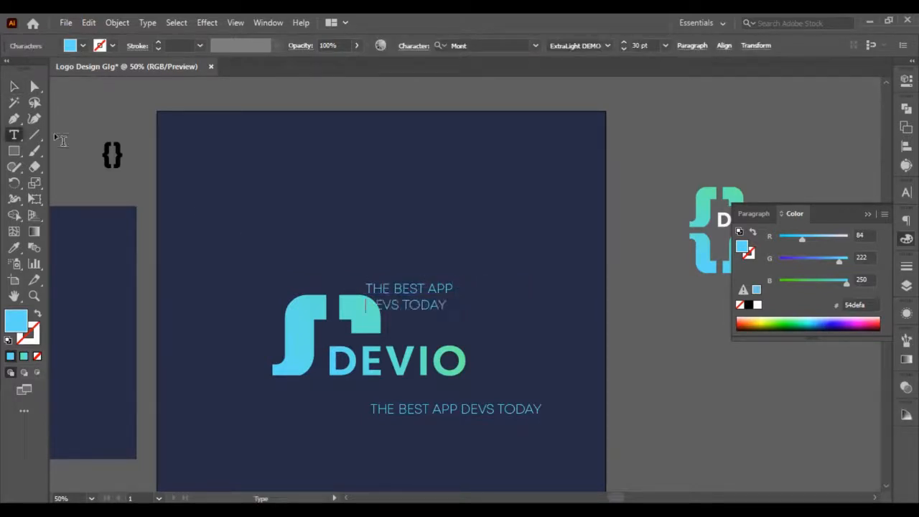
left_click(15, 87)
left_click(458, 195)
left_click_drag(424, 307, 442, 328)
left_click(446, 341)
Reduce the two-line tagline's font size to 25 pt
scroll(417, 337, "up", 2)
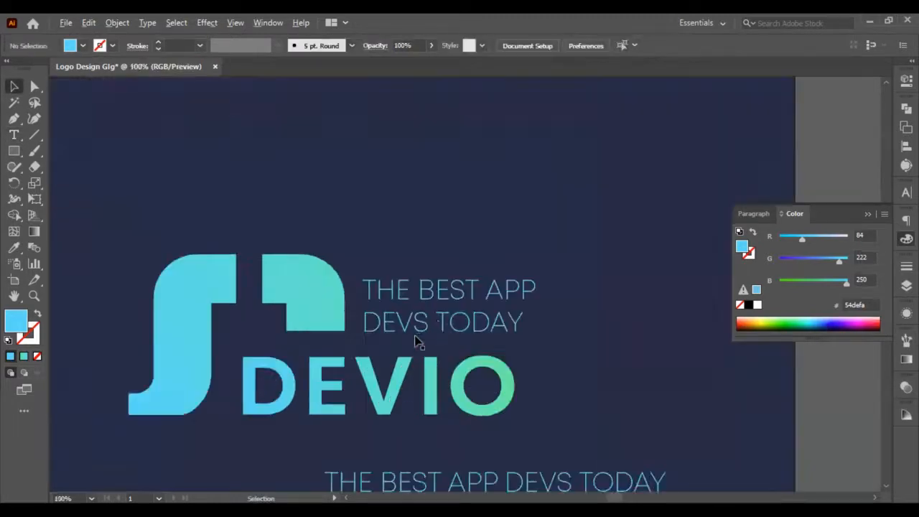
left_click(440, 321)
left_click(907, 145)
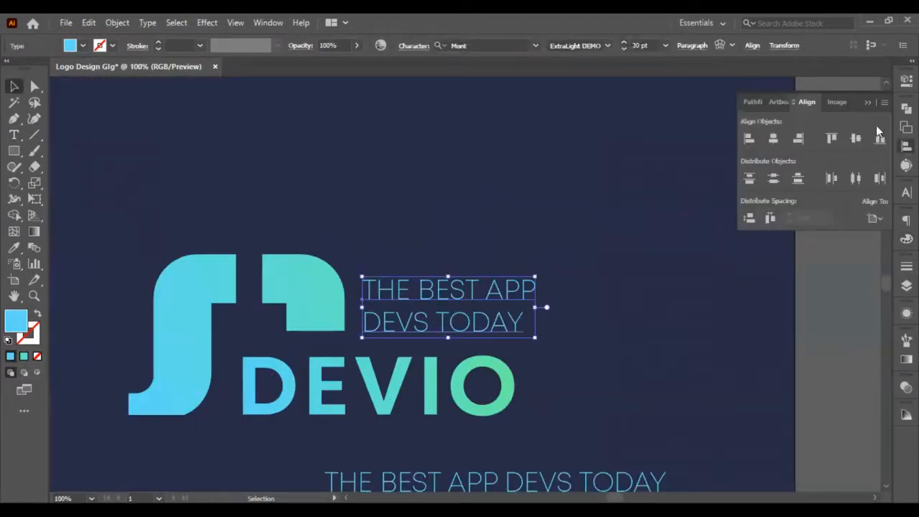
left_click(907, 80)
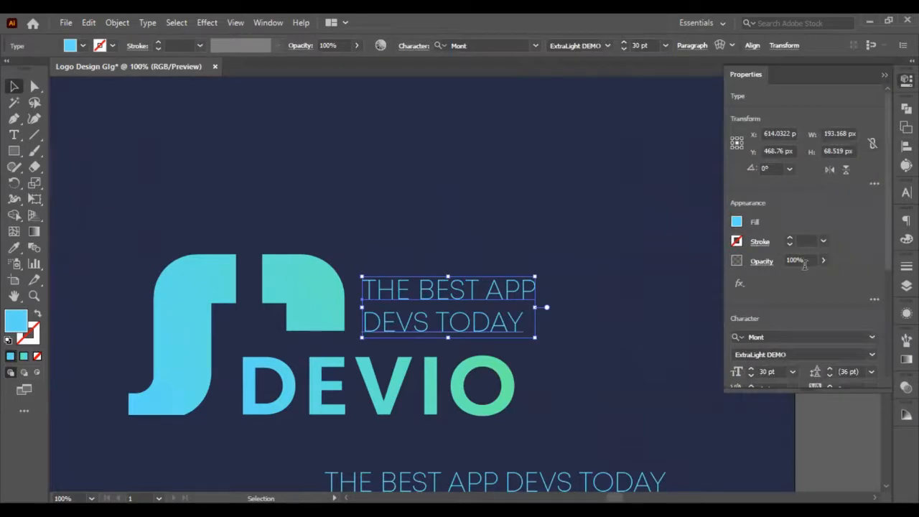
left_click(768, 370)
key("Down")
key("Down")
key("Down")
key("Down")
key("Down")
key("Down")
key("Down")
key("Down")
key("Down")
key("Down")
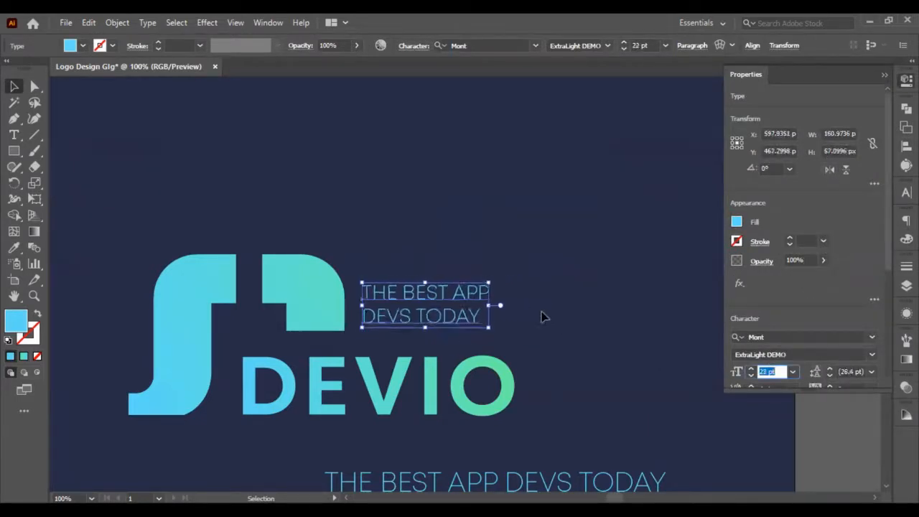
key("Up")
key("Up")
key("Up")
key("Up")
key("Up")
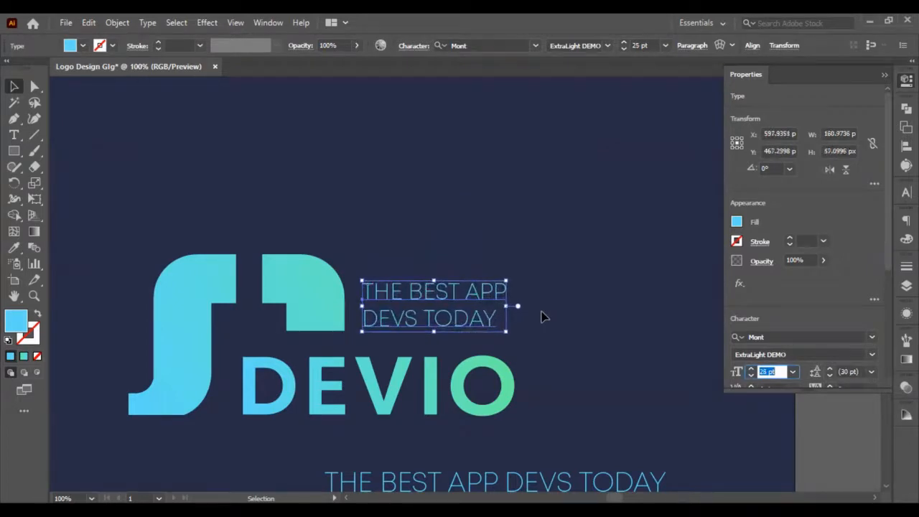
left_click(544, 317)
Ungroup the DEVIO logo into its separate symbol pieces and letters
left_click(366, 308)
left_click(339, 324, "shift")
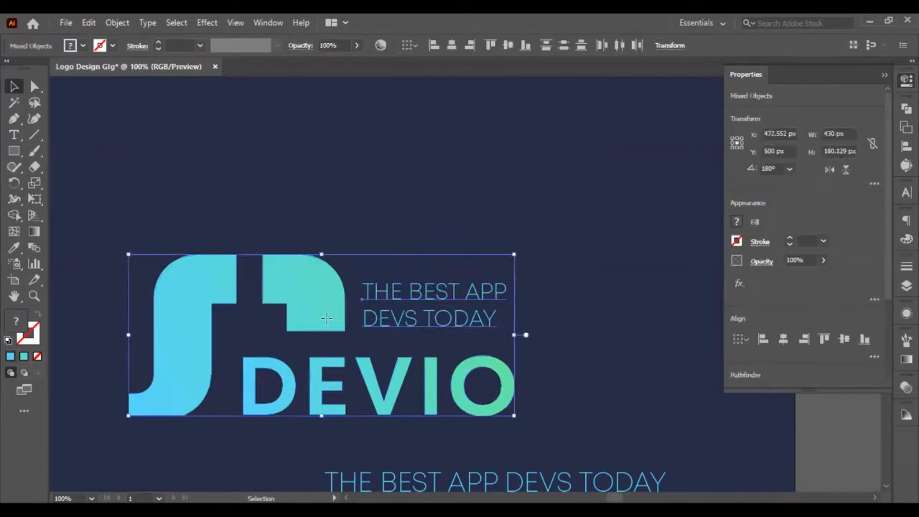
left_click(468, 199)
key("ctrl+z")
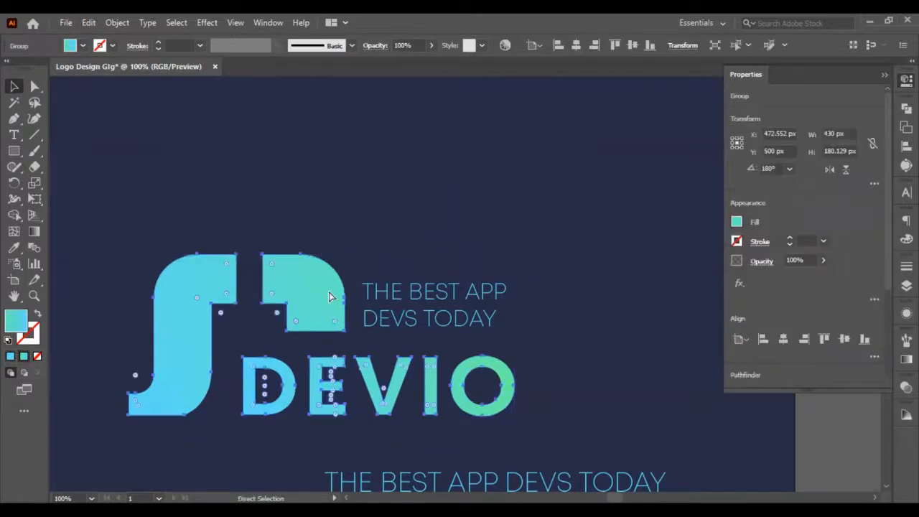
left_click(403, 201)
Align the two-line tagline and the symbol's right-hand piece on a common vertical centre
left_click(302, 320)
left_click(395, 300, "shift")
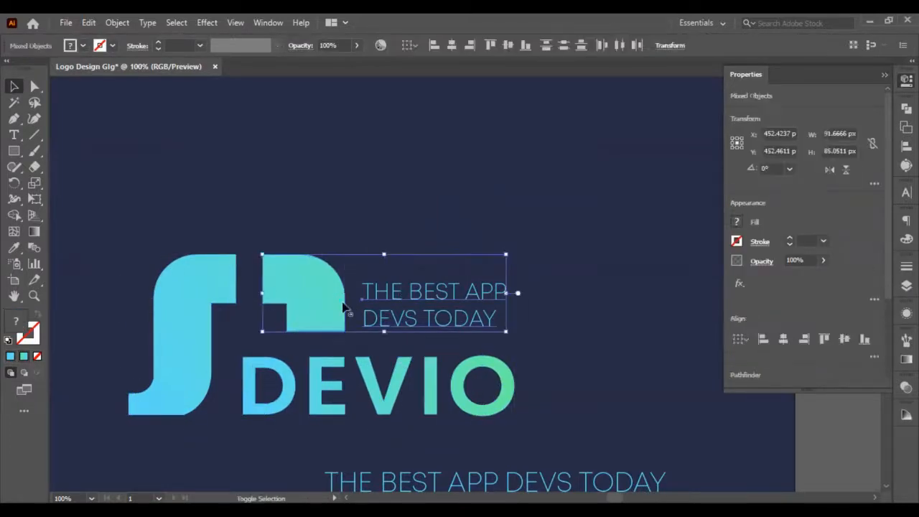
left_click(844, 339)
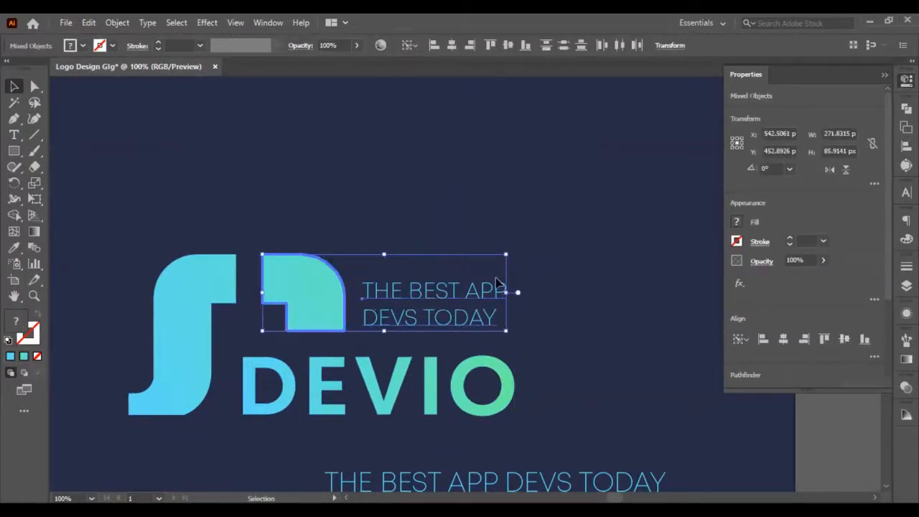
left_click(523, 293)
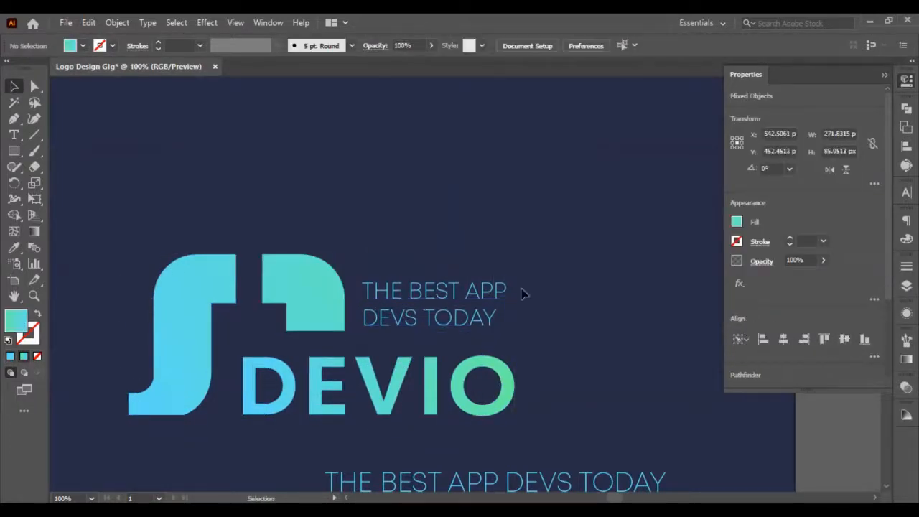
Convert the two-line tagline to outlines and align its bottom edge with the symbol's right-hand piece
right_click(444, 318)
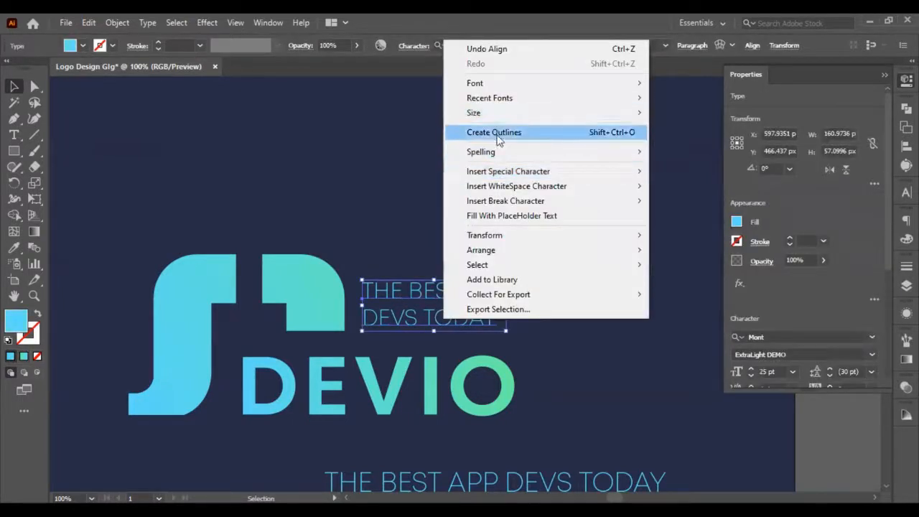
left_click(499, 134)
left_click(293, 298, "shift")
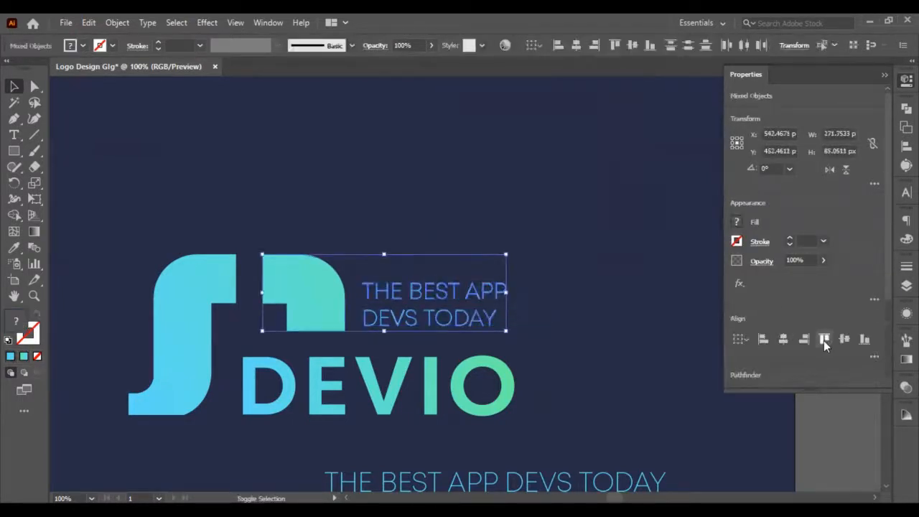
left_click(864, 339)
left_click(550, 254)
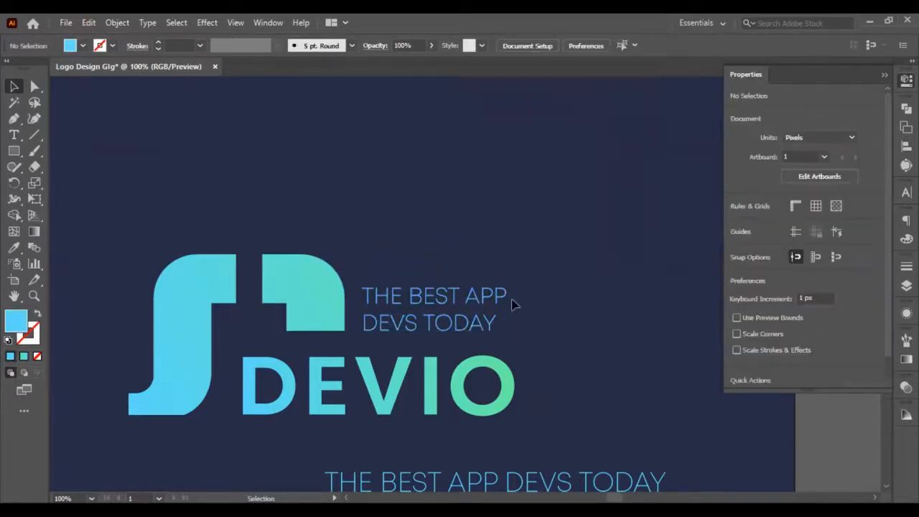
Show the rulers and guides, and place a vertical guide at the right edge of the wordmark's "O"
left_click(493, 336)
left_click(509, 390, "shift")
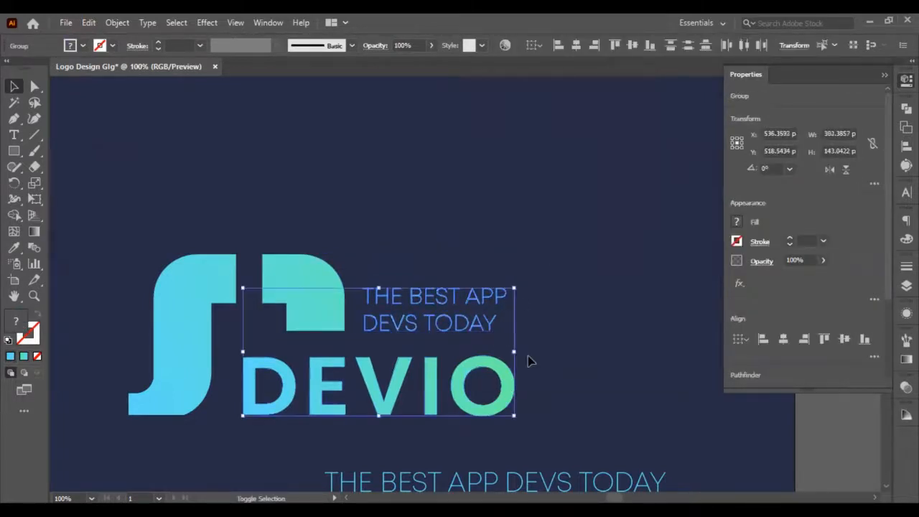
left_click(528, 355)
left_click(480, 324)
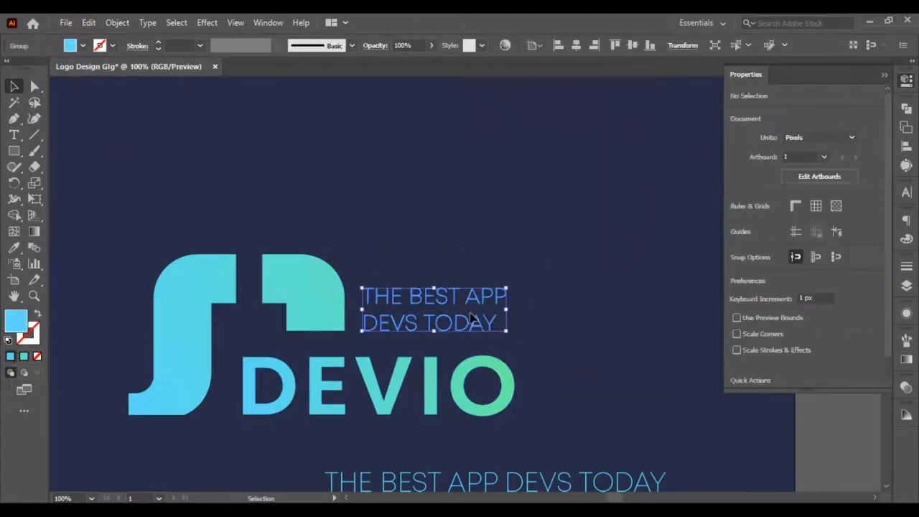
left_click(71, 300)
key("ctrl+r")
left_click_drag(54, 299, 516, 387)
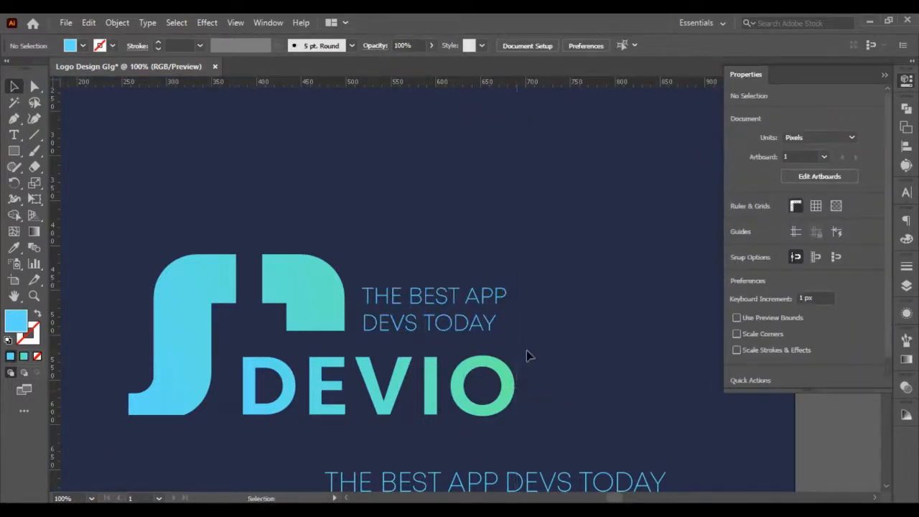
right_click(216, 227)
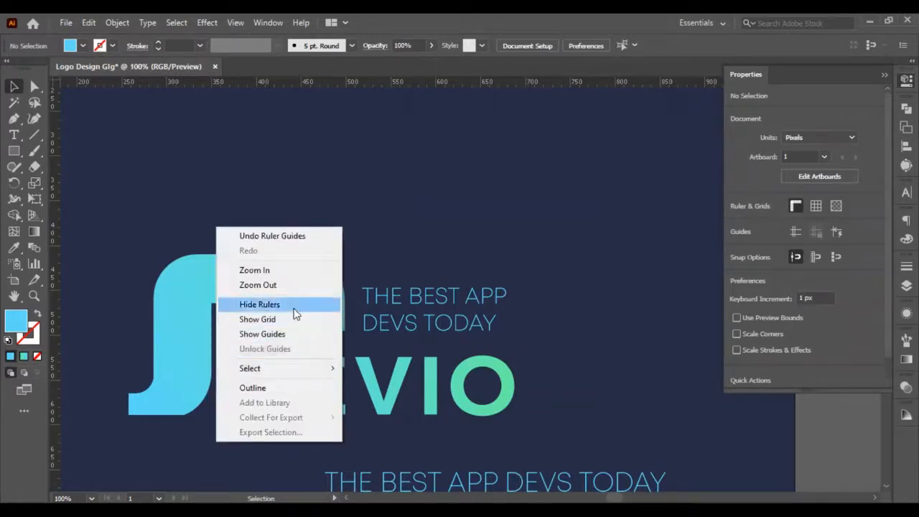
left_click(307, 335)
Scale up the outlined two-line tagline proportionally until its right edge meets the guide at the "O"
left_click(472, 297)
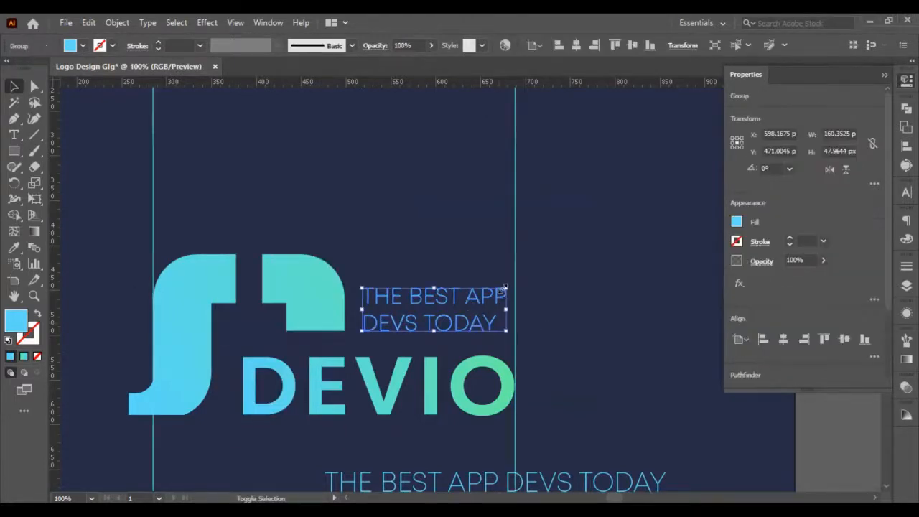
left_click_drag(506, 288, 518, 282)
left_click(574, 263)
left_click(510, 288)
scroll(577, 277, "down", 1)
left_click(575, 280)
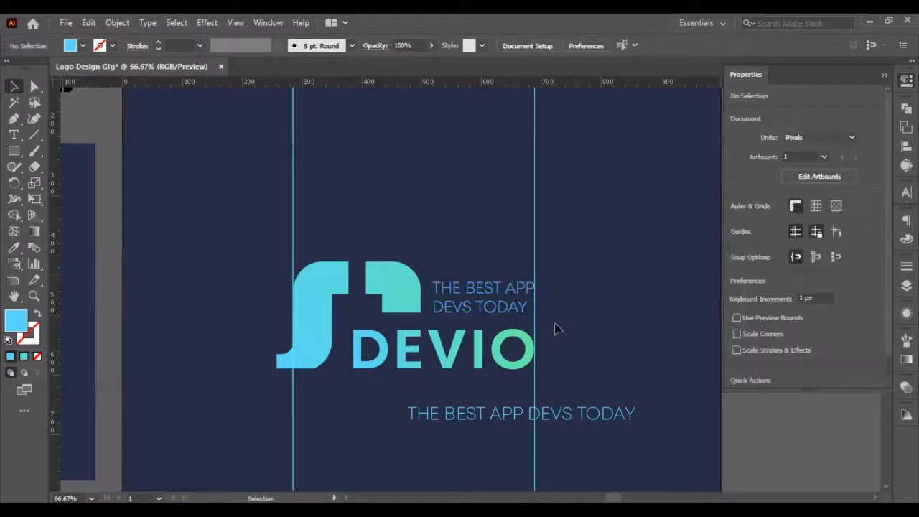
scroll(553, 328, "up", 2)
scroll(535, 266, "down", 2)
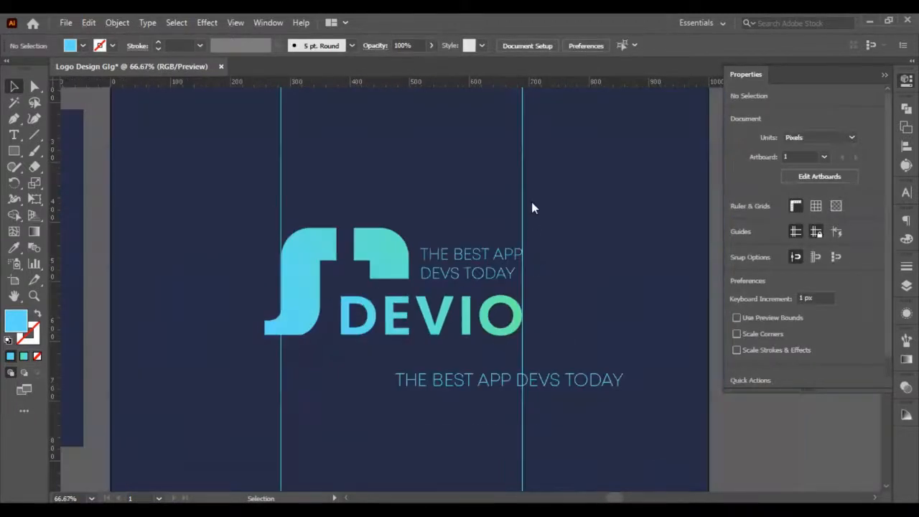
Hide the guides and move the spare one-line tagline off the artboard
right_click(532, 204)
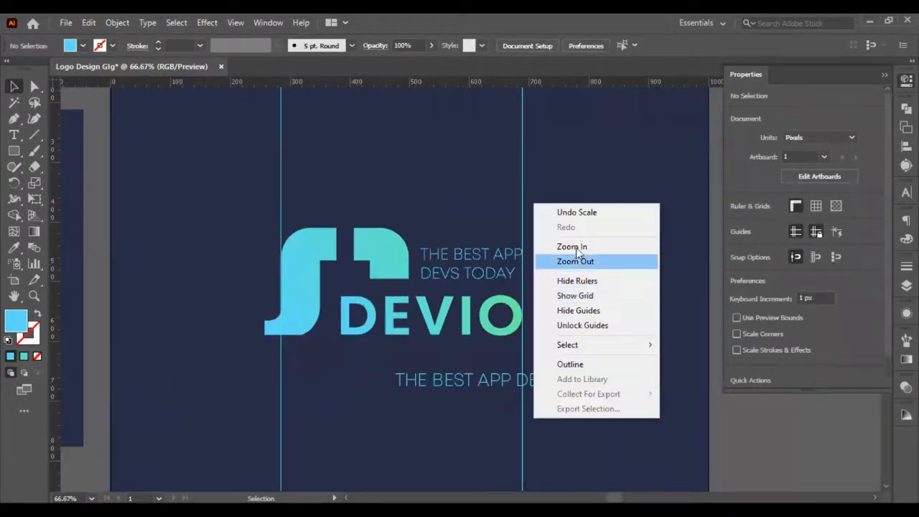
left_click(589, 310)
scroll(571, 352, "down", 1)
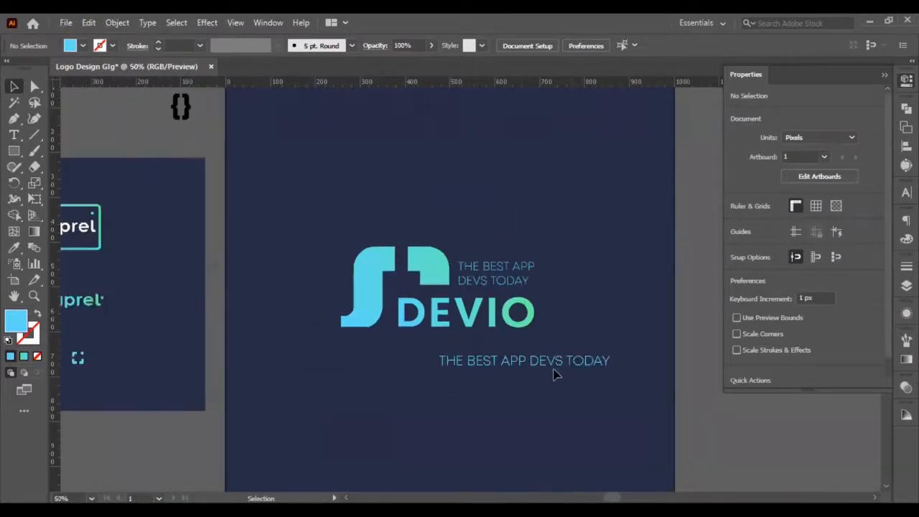
left_click_drag(522, 366, 780, 417)
Lower the two-line tagline's opacity to 80%
left_click(501, 278)
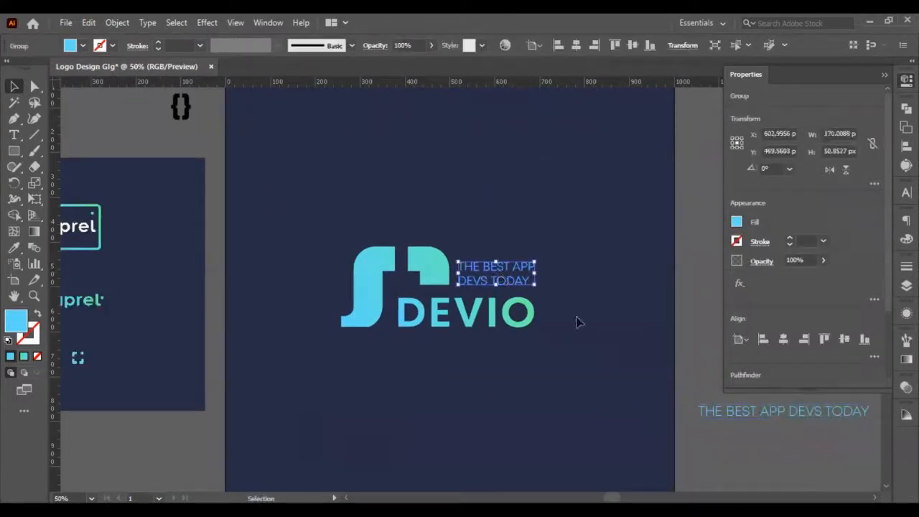
left_click(797, 260)
type("80")
key("Return")
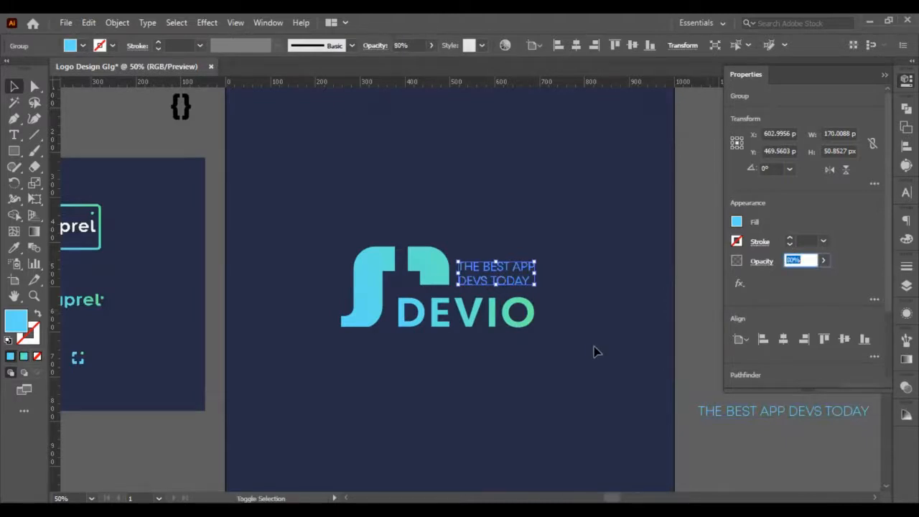
left_click(594, 352)
scroll(491, 297, "up", 1)
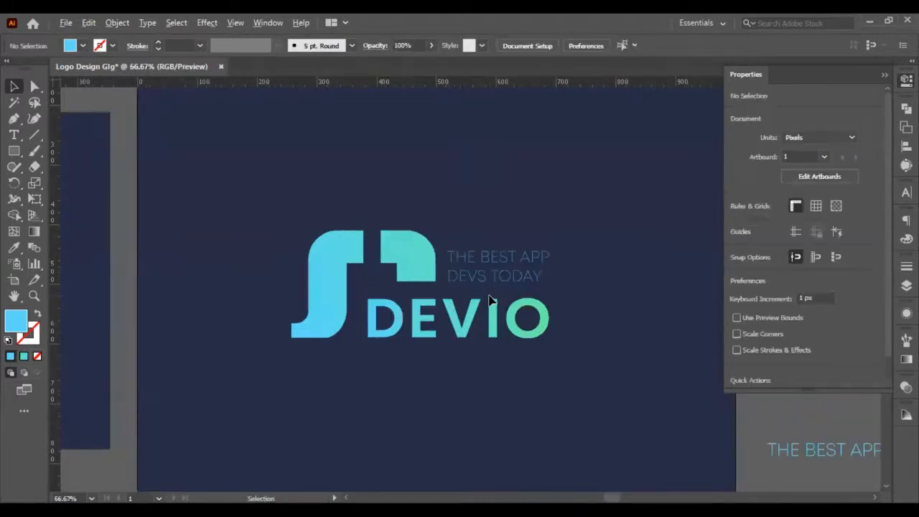
scroll(491, 297, "down", 1)
Group the logo with its two-line tagline and centre the group horizontally on the artboard
left_click_drag(299, 232, 566, 366)
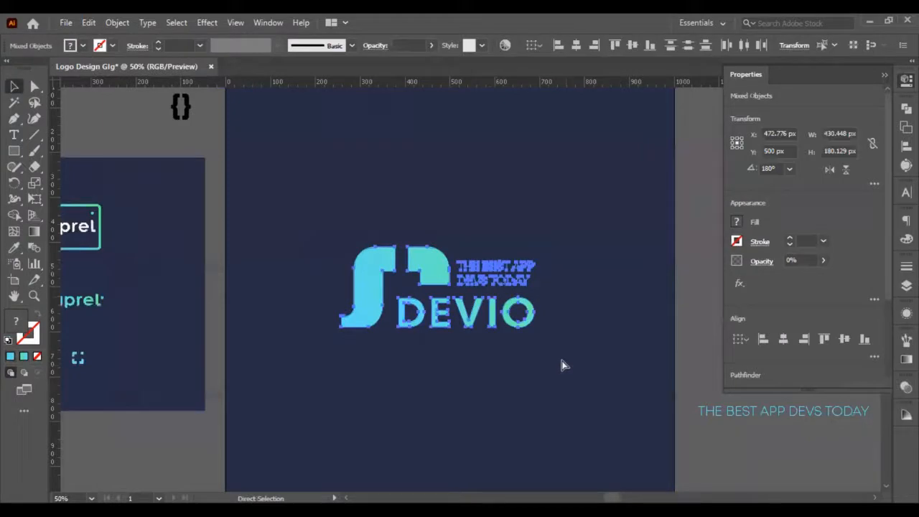
key("ctrl+g")
left_click(785, 339)
left_click(611, 344)
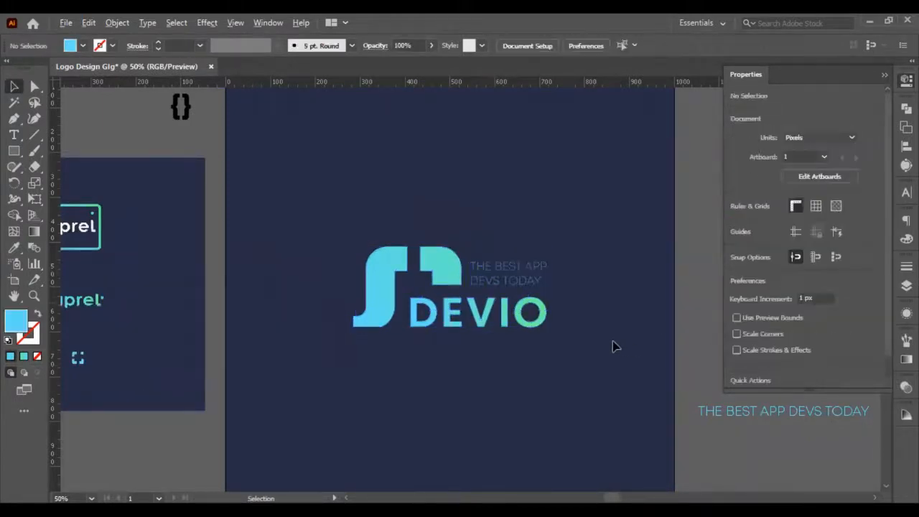
scroll(611, 343, "down", 1)
scroll(580, 326, "right", 2)
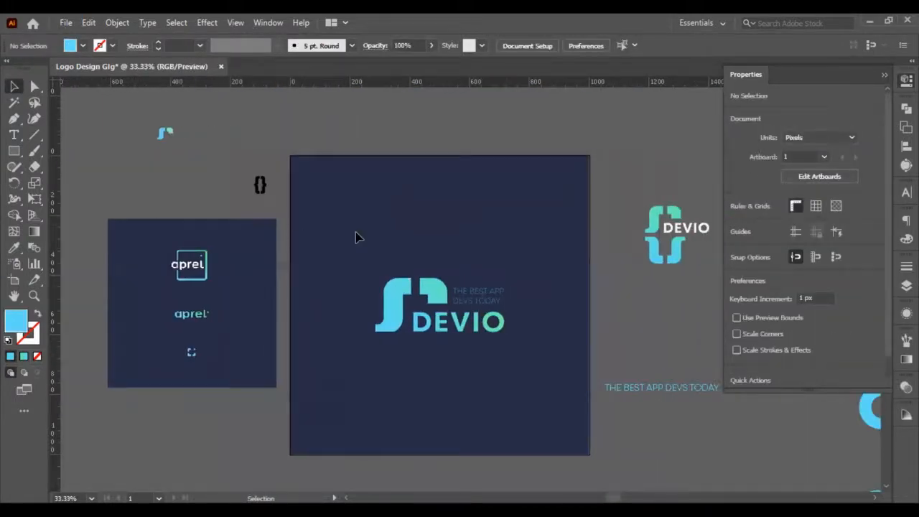